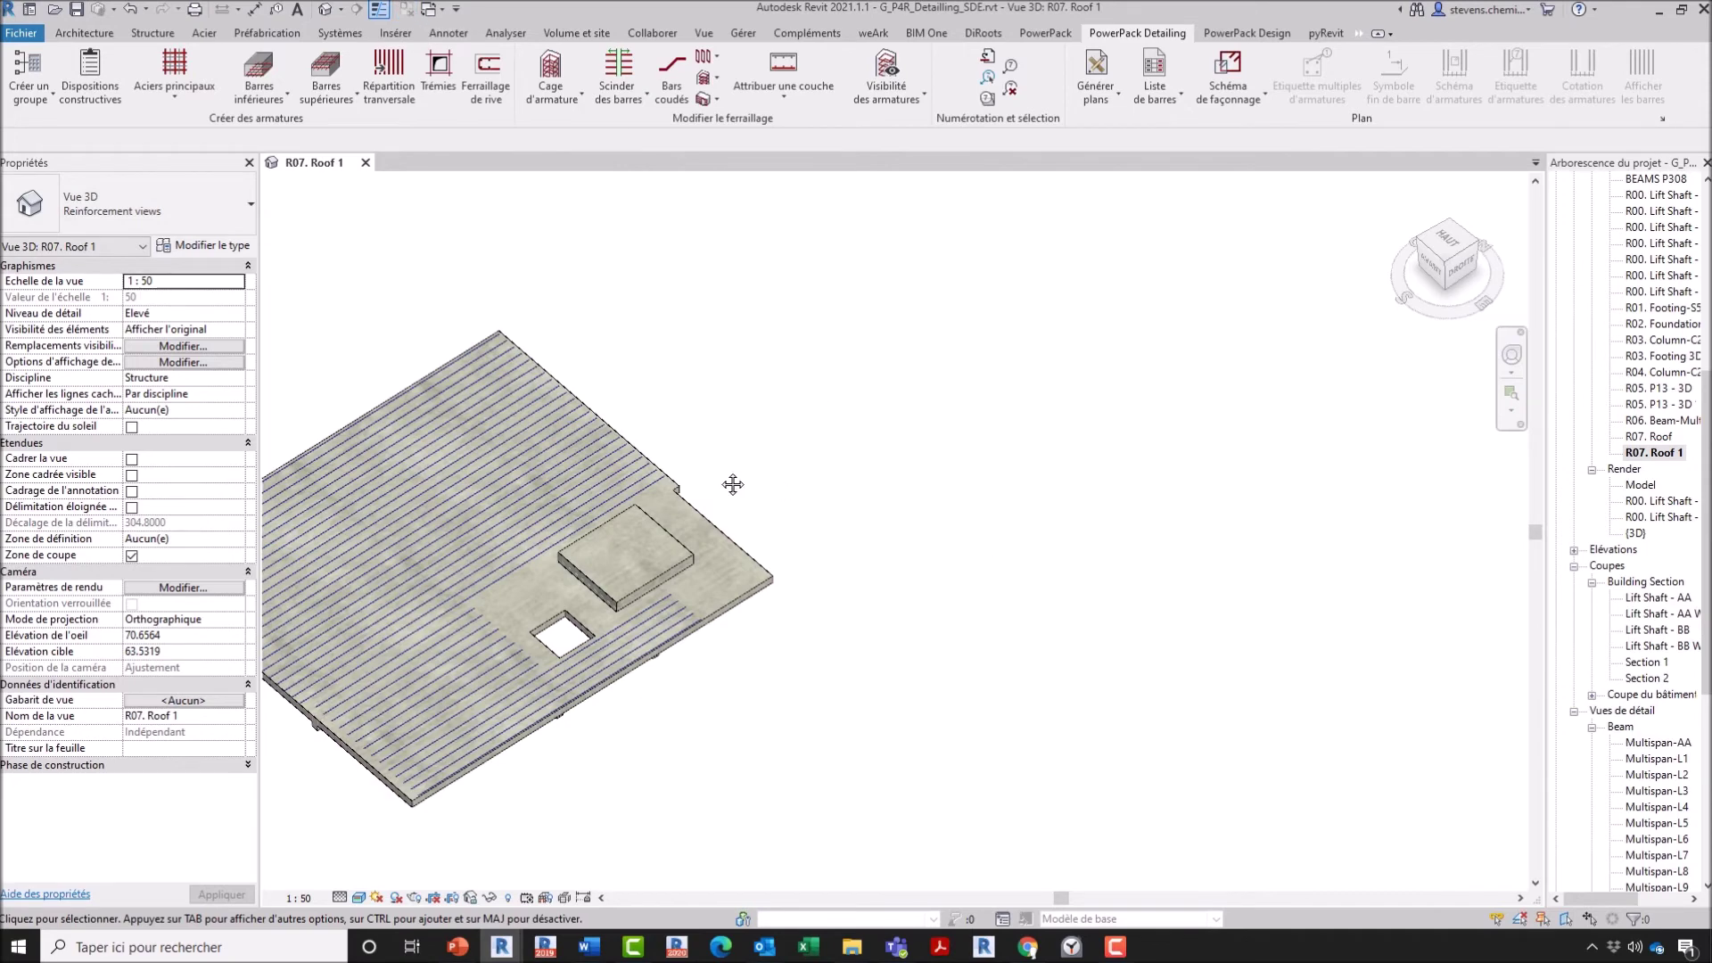
Step: Open the R-Level 3 Copie 1 structural plan and tile it beside the R07. Roof 1 3D view
{"action": "scroll", "coordinate": [680, 540], "scroll_direction": "up", "scroll_amount": 3}
{"action": "scroll", "coordinate": [1654, 439], "scroll_direction": "up", "scroll_amount": 6}
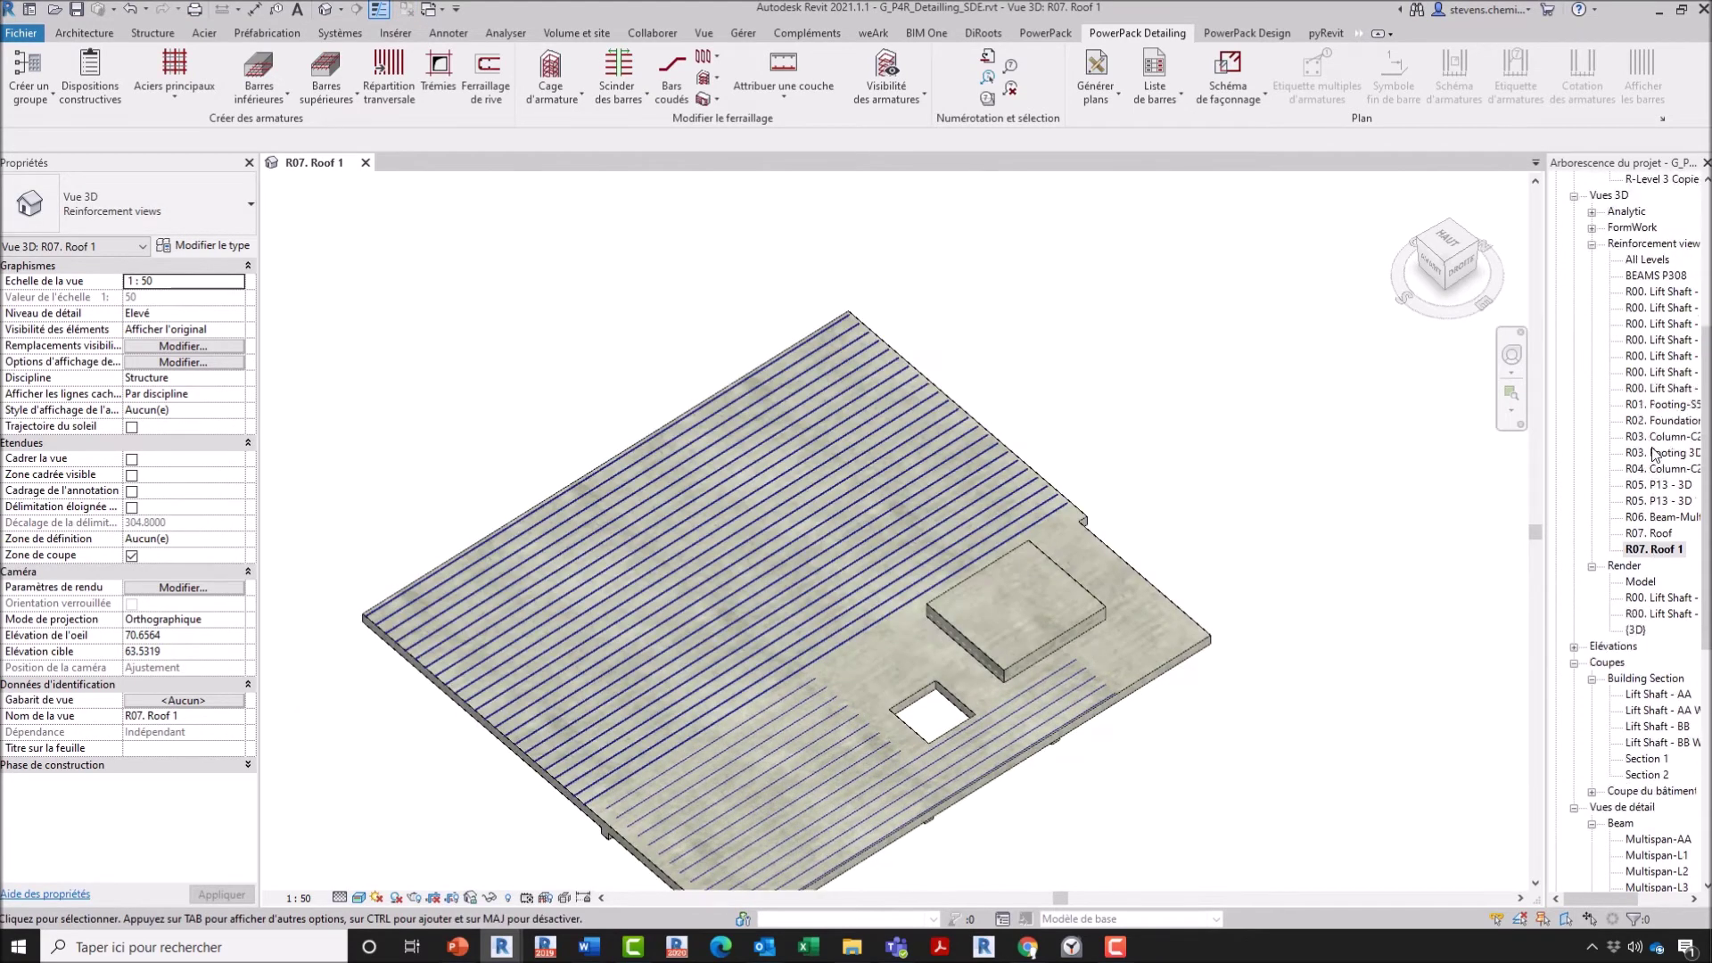
{"action": "double_click", "coordinate": [1682, 356]}
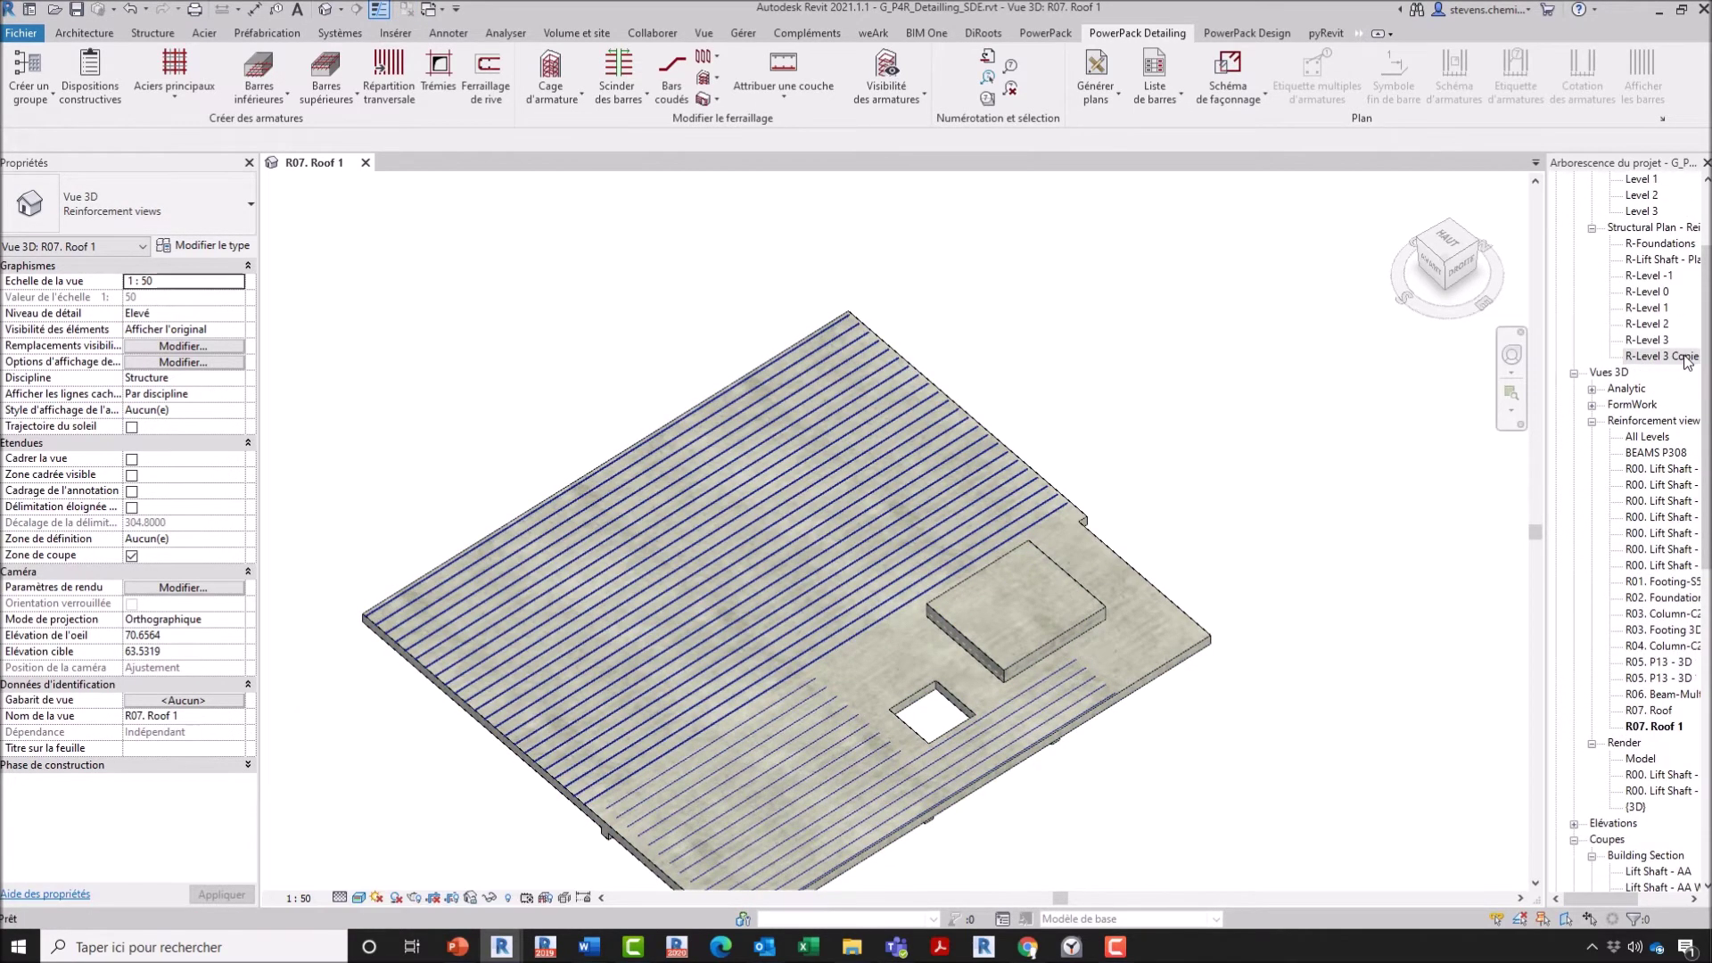
{"action": "key", "text": "w"}
{"action": "key", "text": "t"}
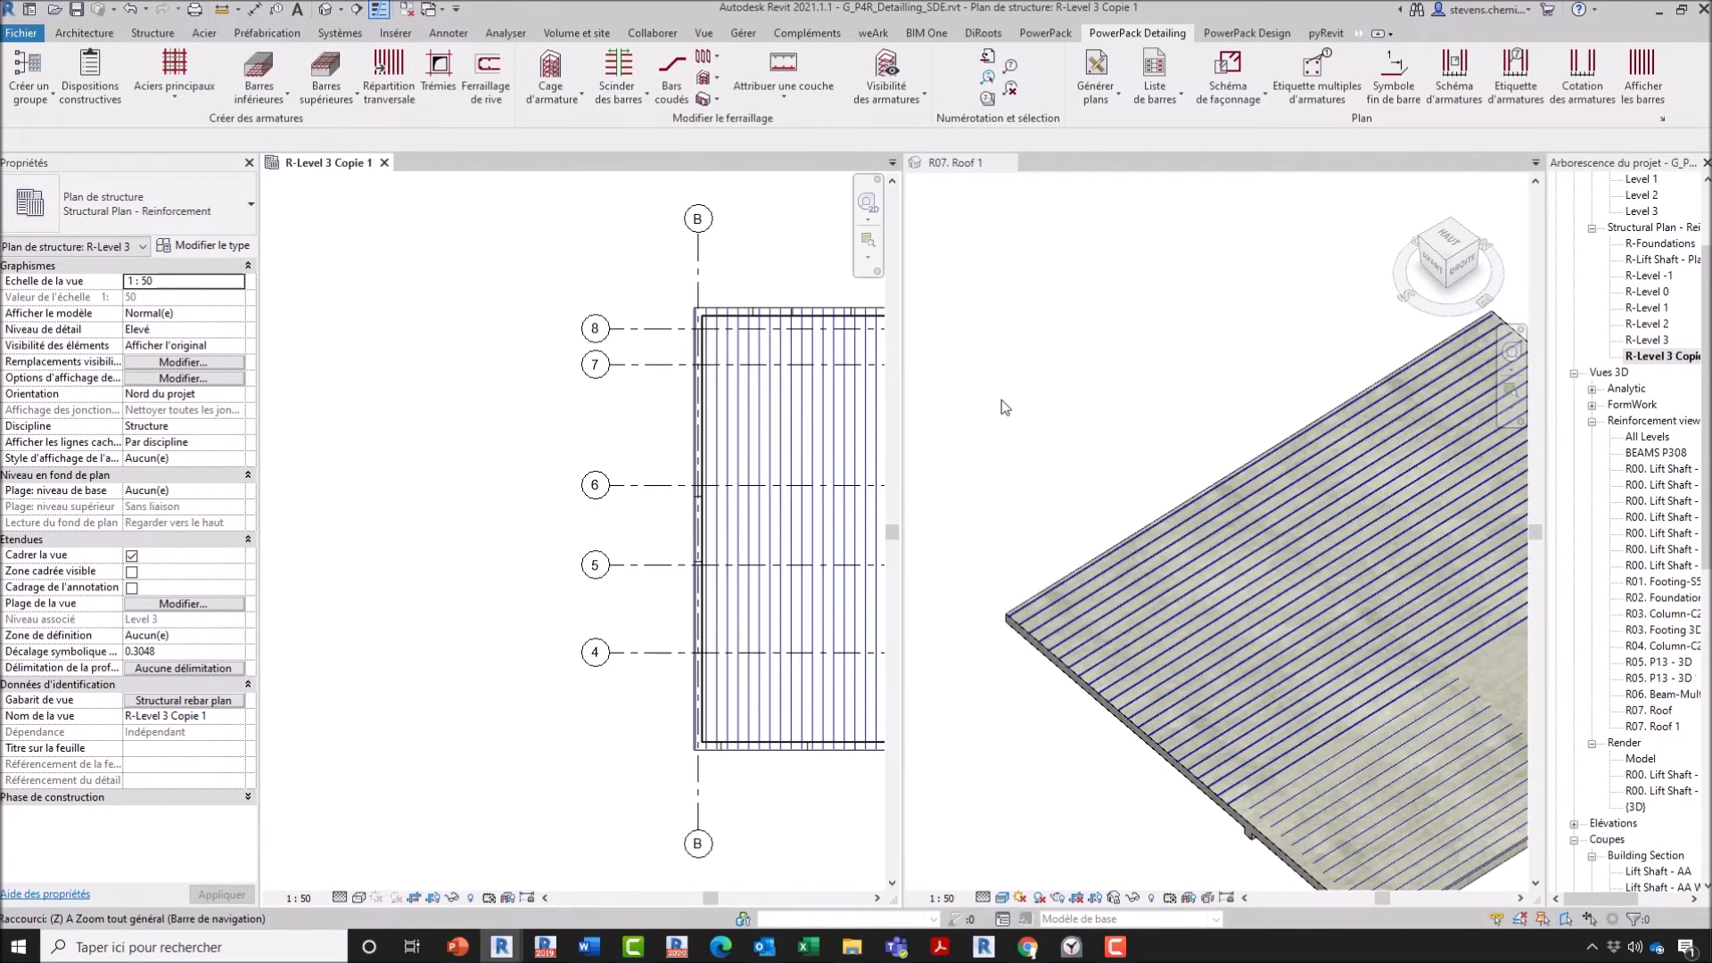
{"action": "scroll", "coordinate": [398, 618], "scroll_direction": "up", "scroll_amount": 2}
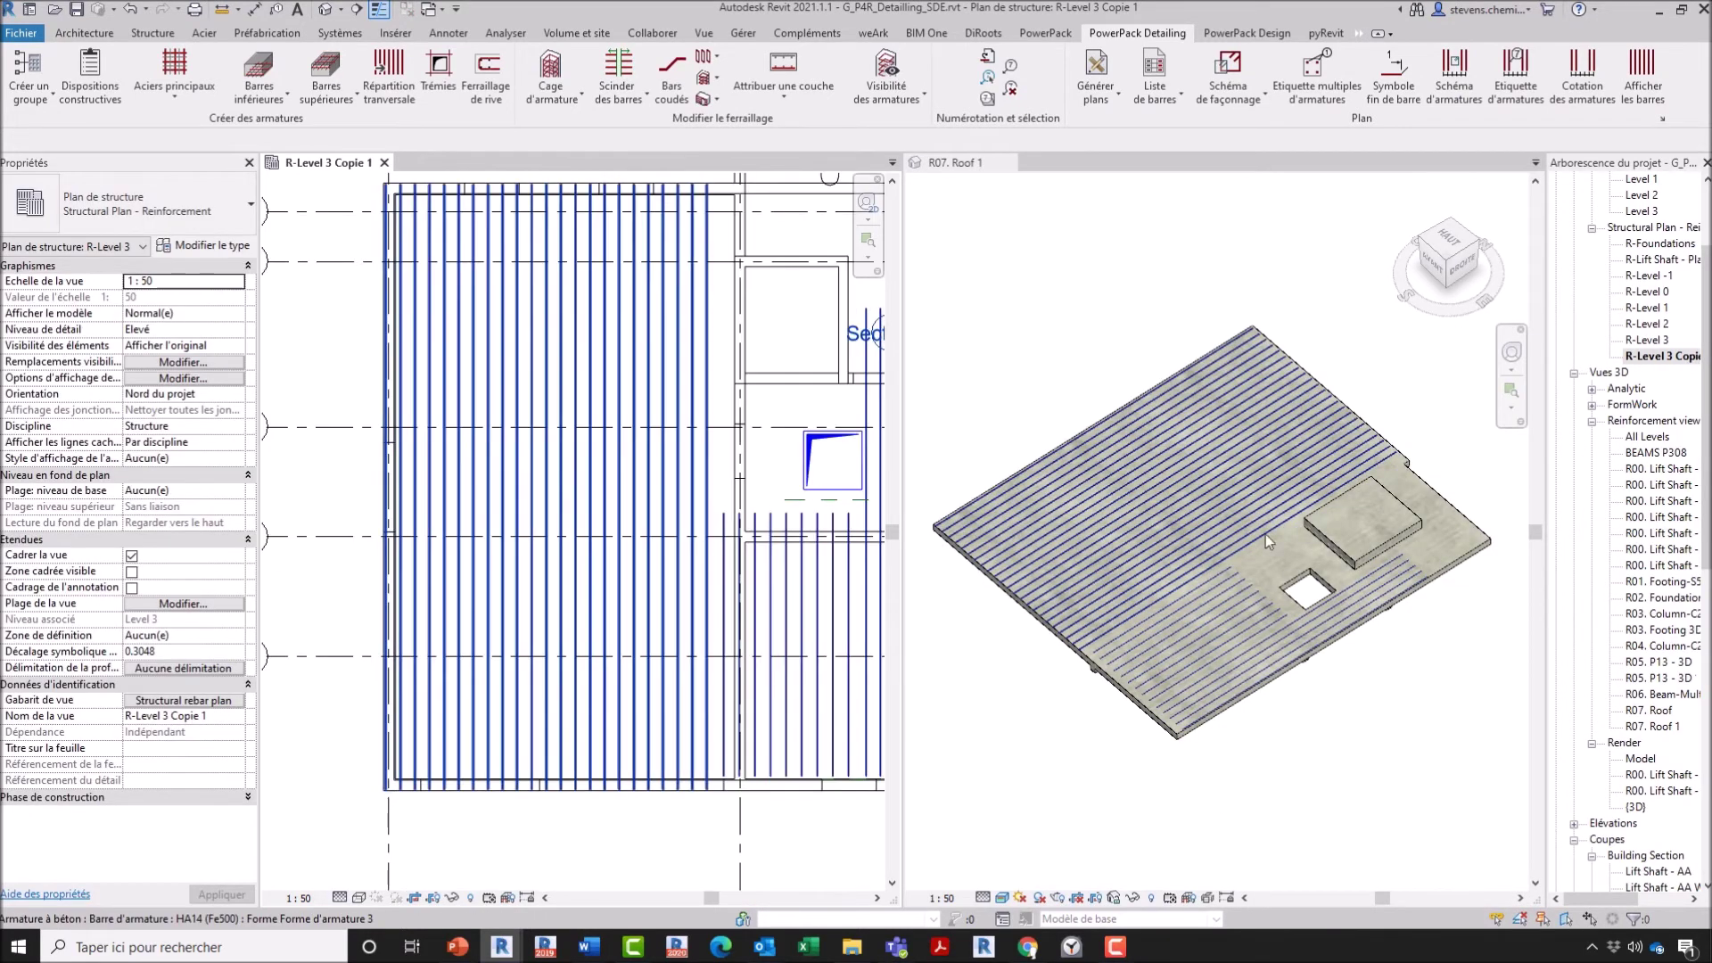
{"action": "scroll", "coordinate": [1111, 536], "scroll_direction": "up", "scroll_amount": 4}
Step: Select the large HA14 rebar set on the roof slab to locate it in both views, and clear the selection
{"action": "left_click", "coordinate": [1276, 489]}
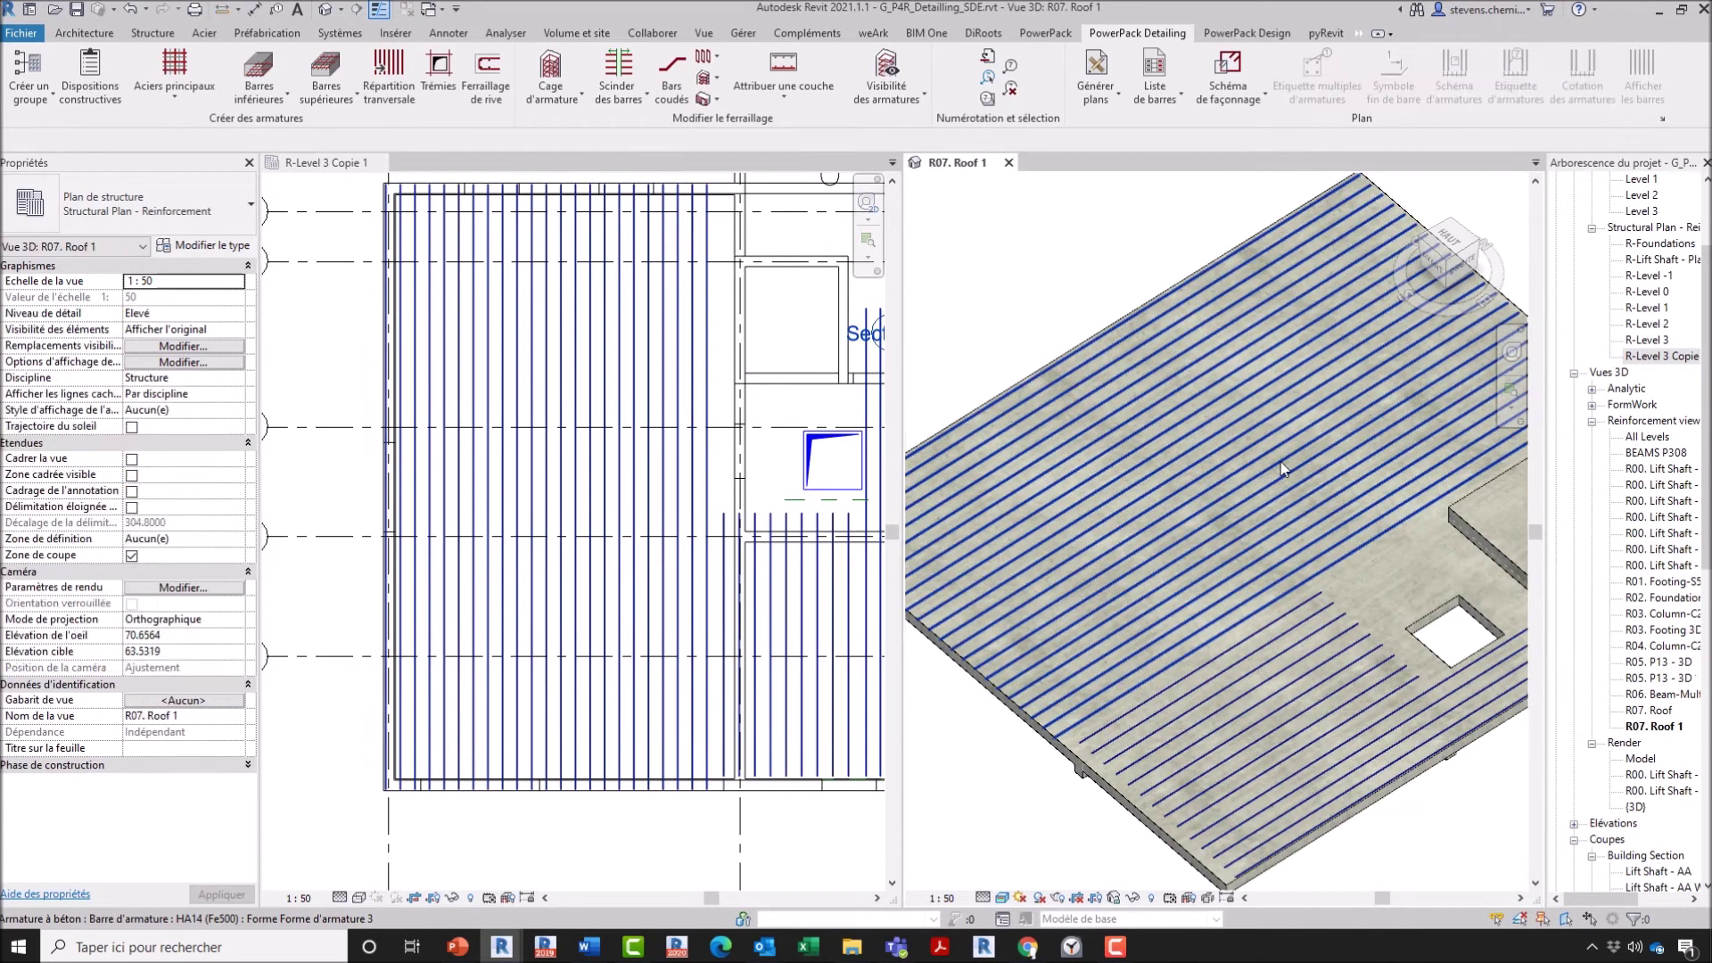
{"action": "left_click", "coordinate": [1084, 475]}
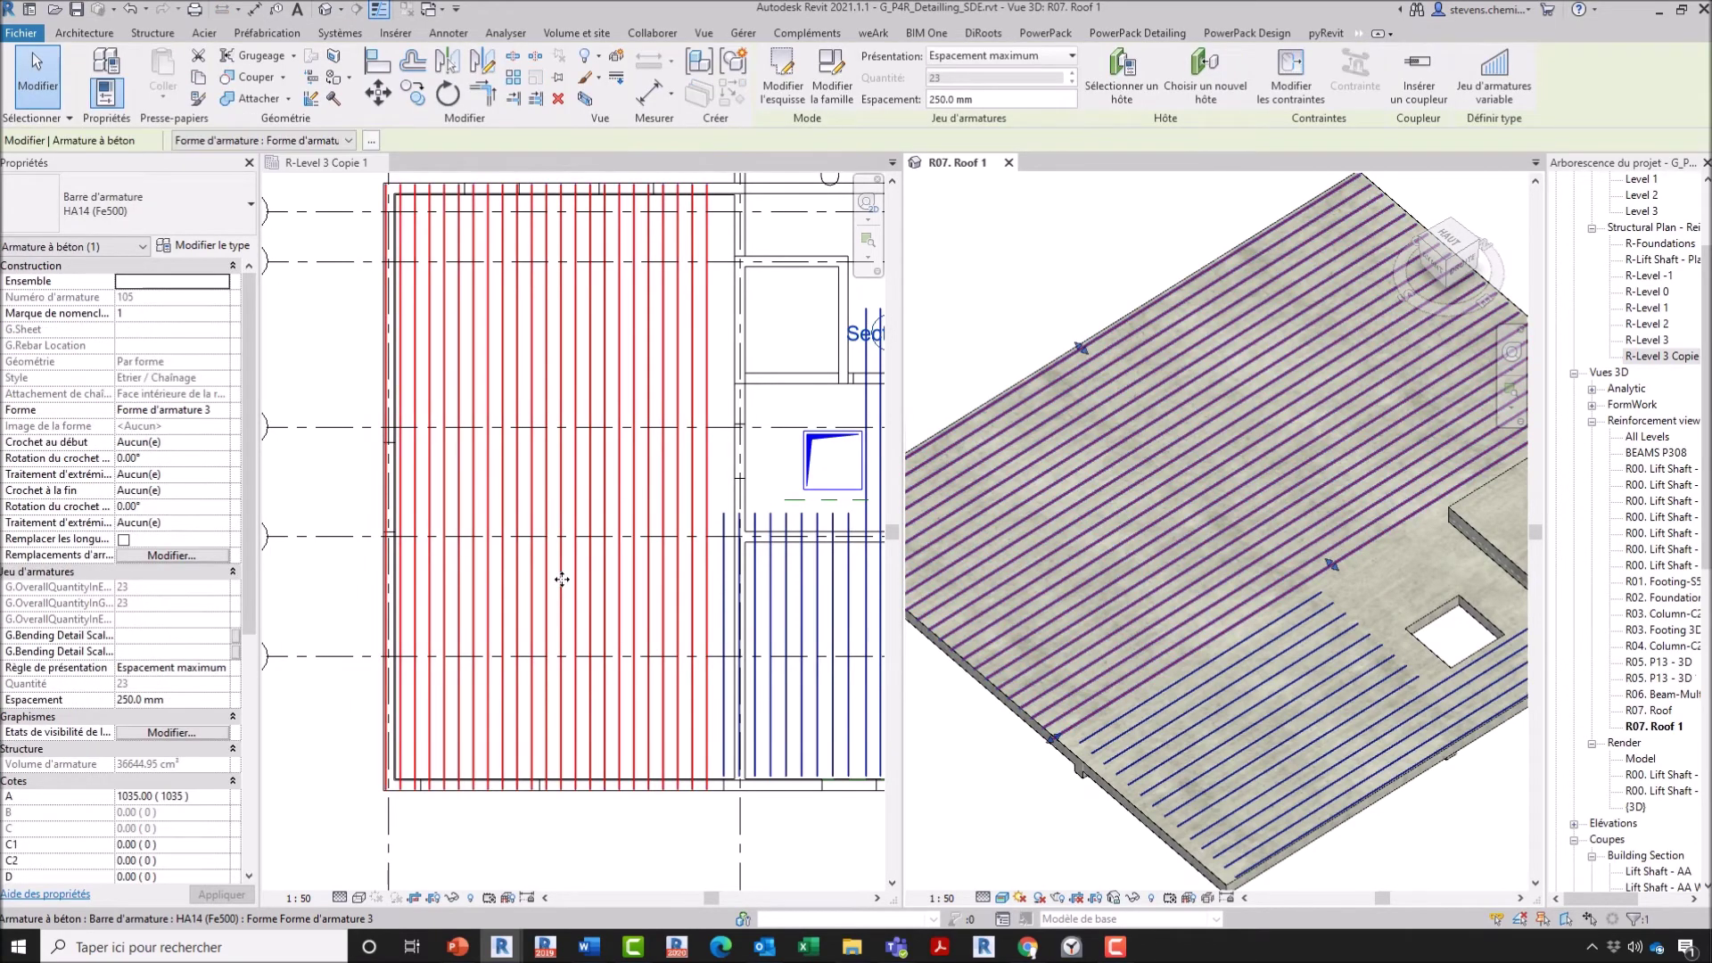
{"action": "key", "text": "Escape"}
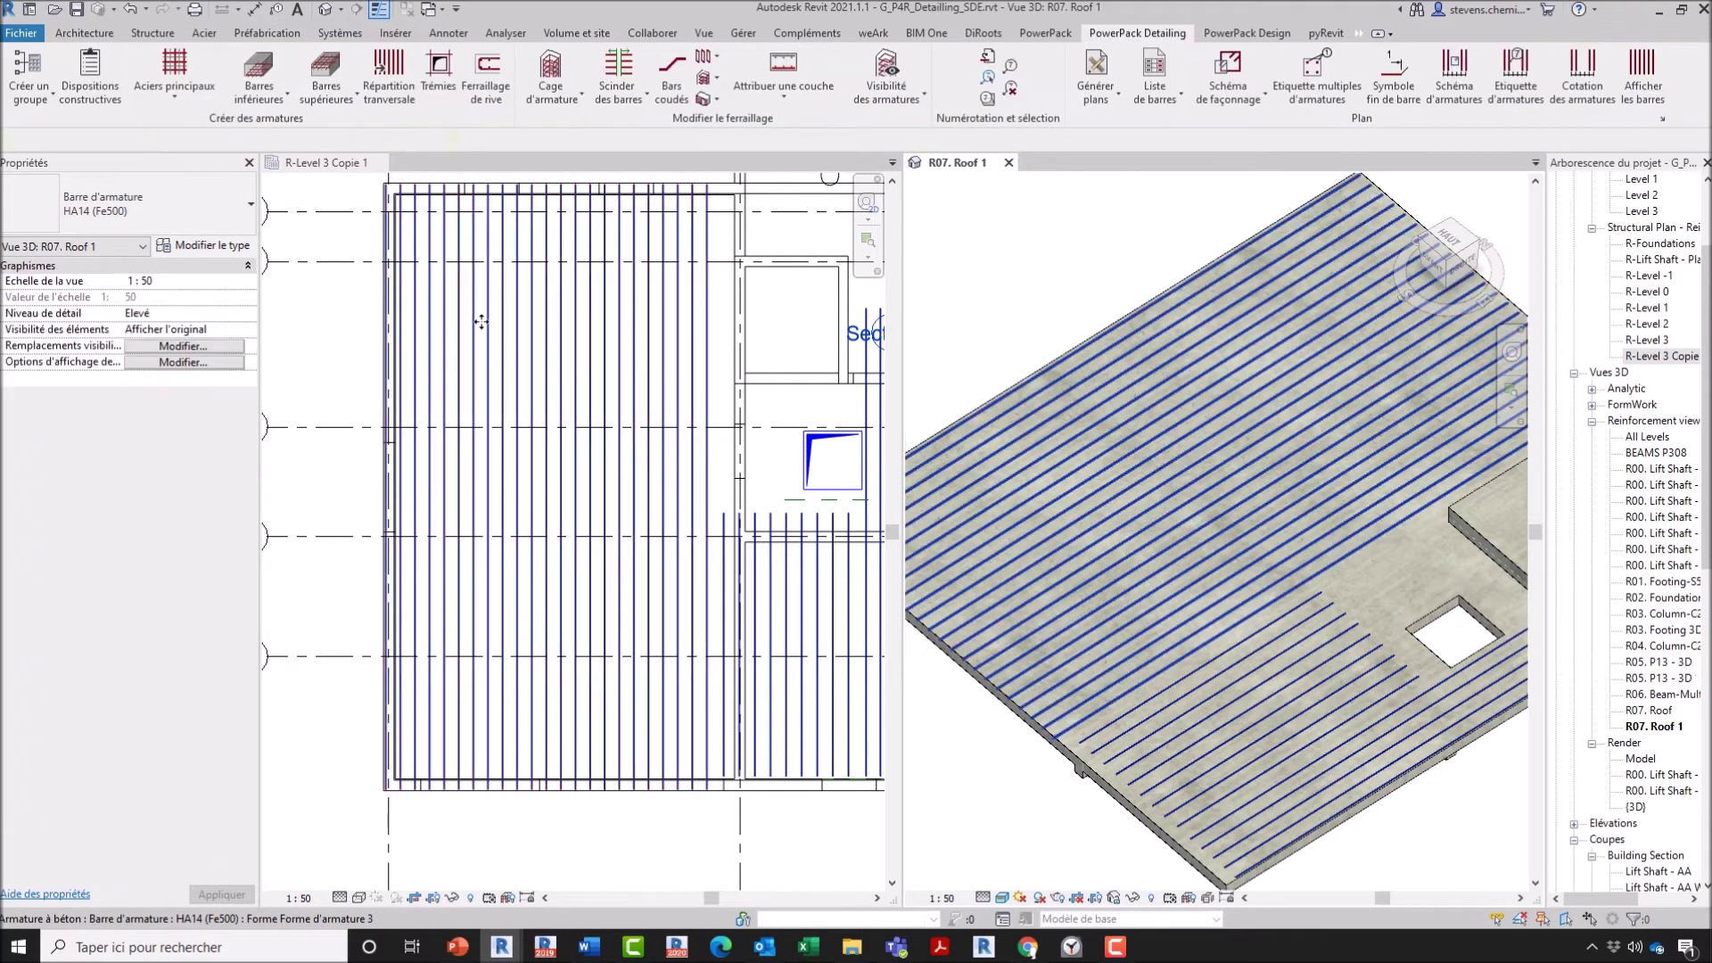
Step: Start Scinder des barres on the large roof-slab rebar set in the R-Level 3 Copie 1 plan
{"action": "left_click", "coordinate": [624, 98]}
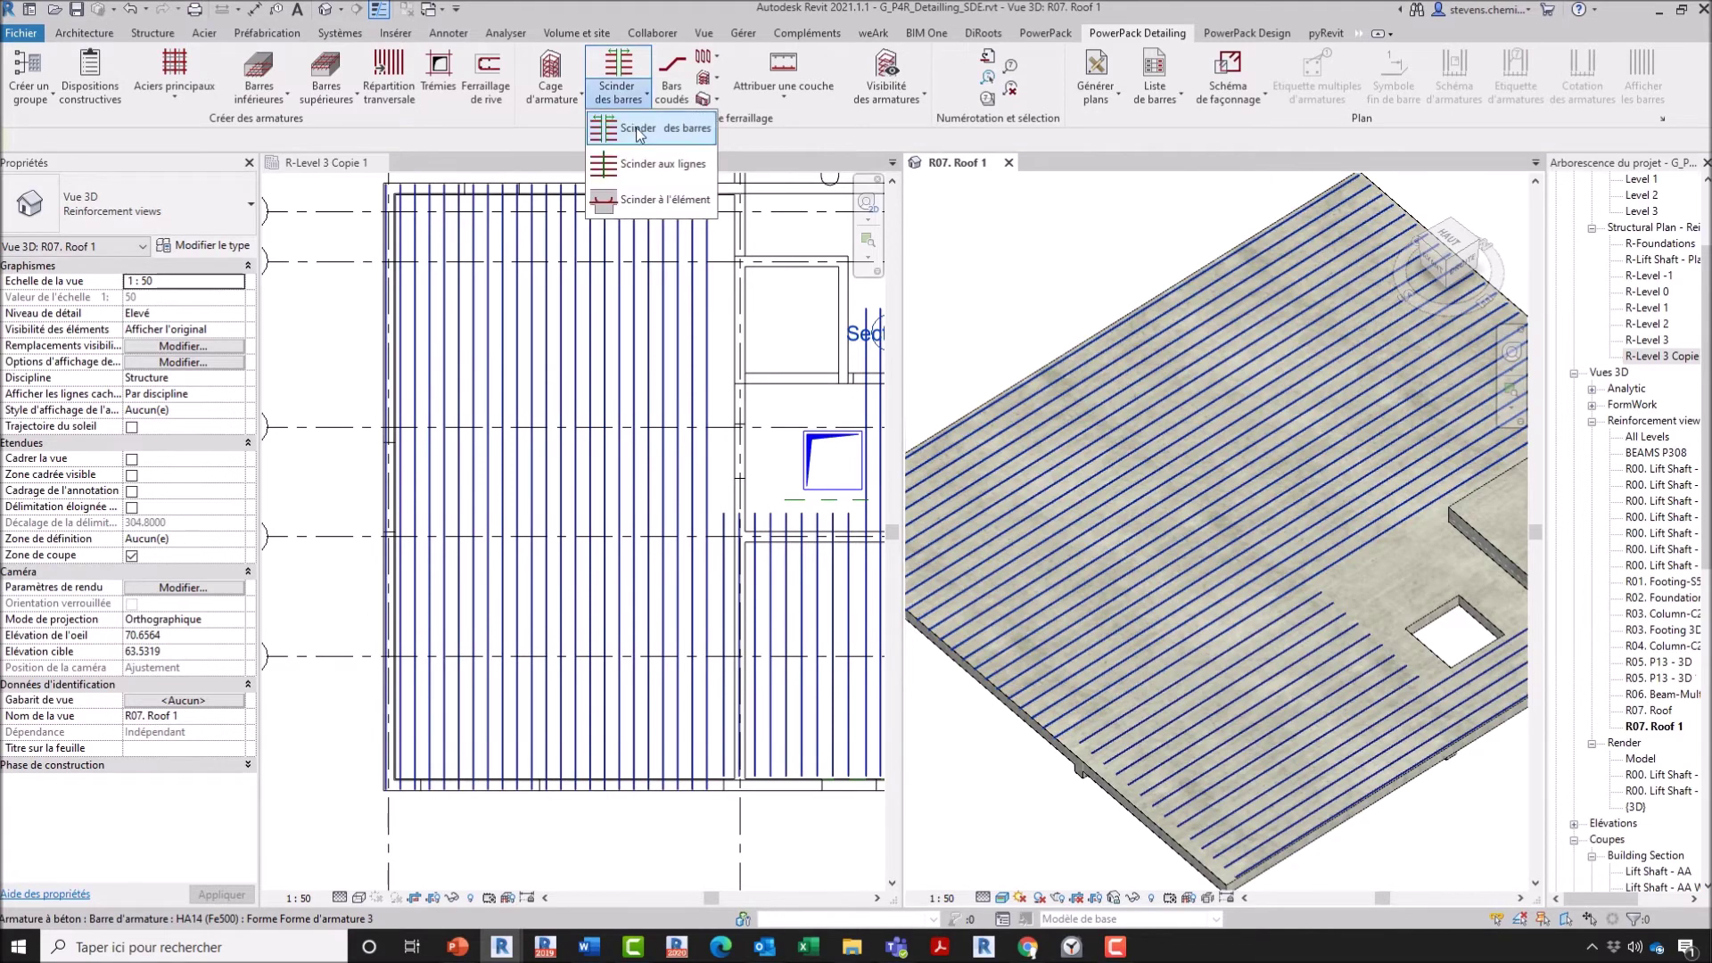
{"action": "left_click", "coordinate": [639, 135]}
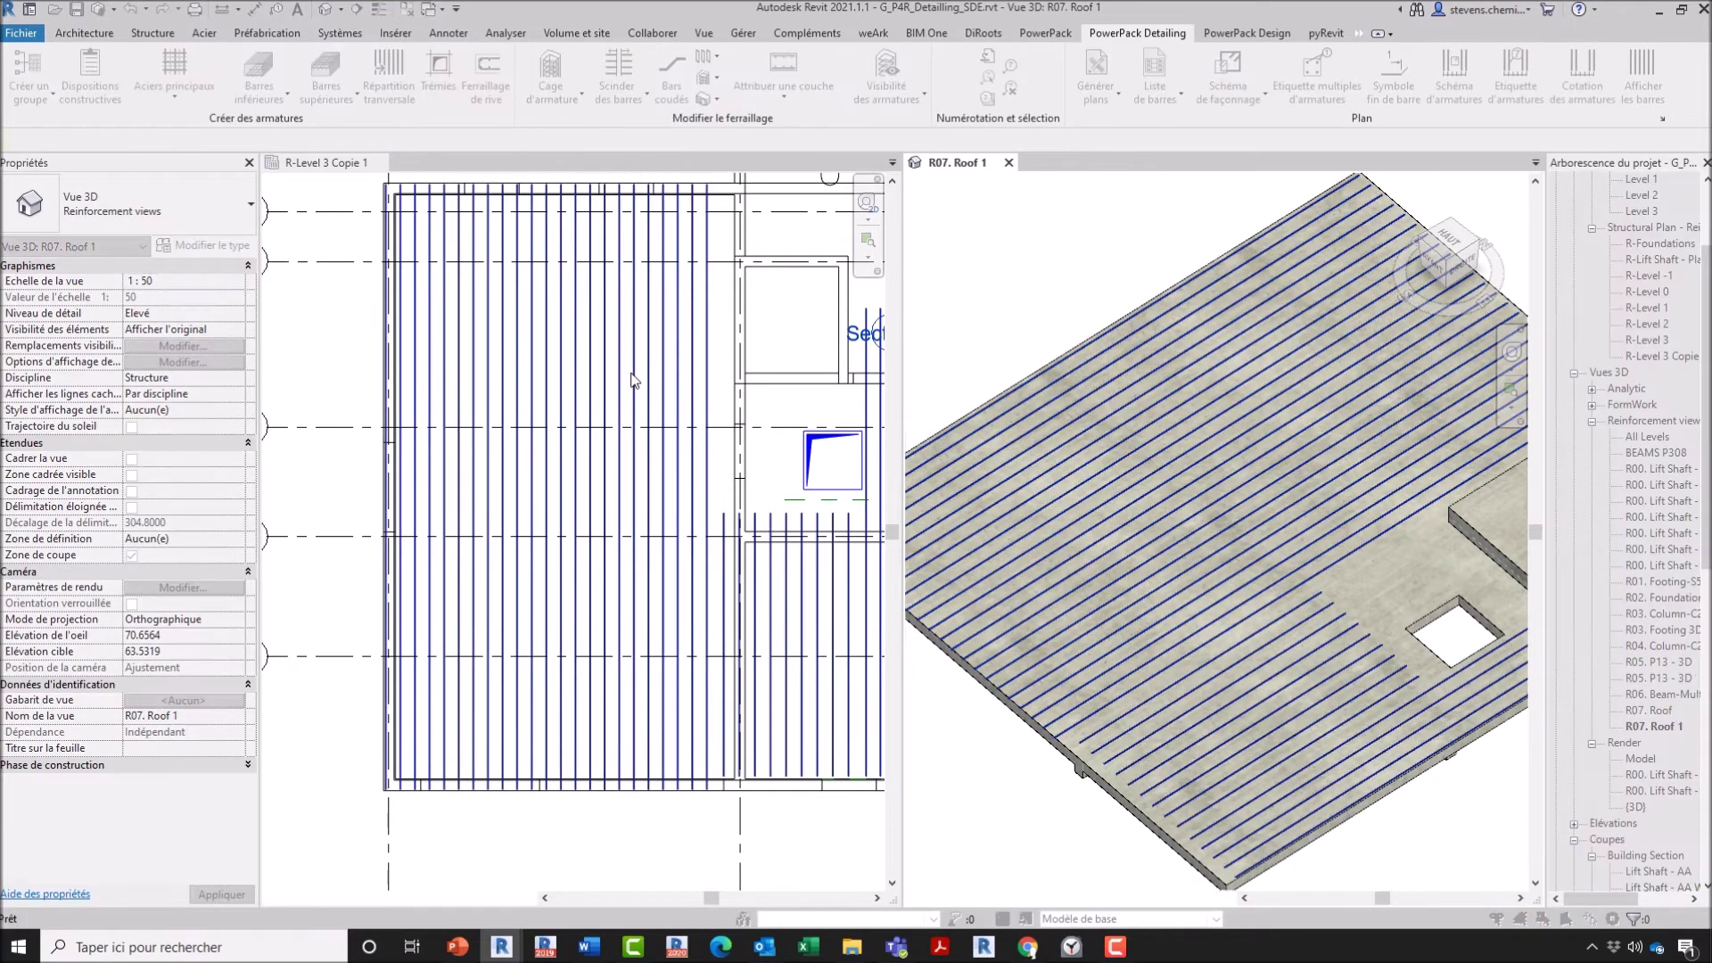
{"action": "left_click", "coordinate": [607, 392]}
{"action": "left_click", "coordinate": [585, 394]}
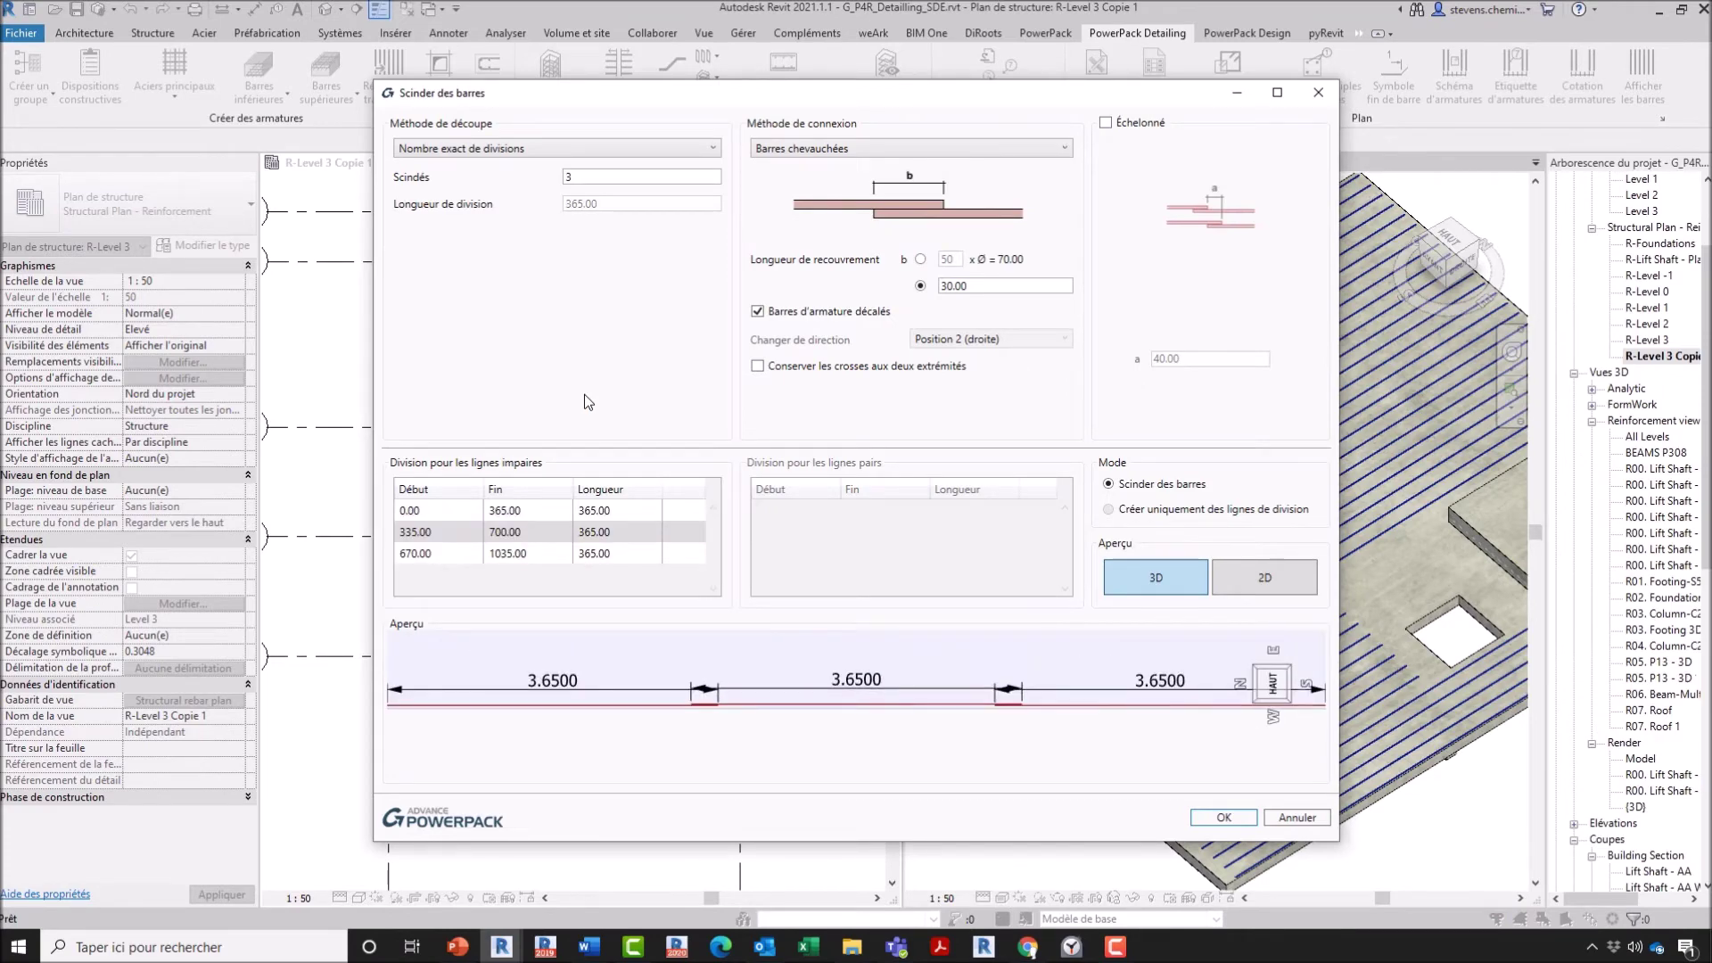
Step: Change the splitting method to Longueur maximale de la division with a maximum length of 500
{"action": "left_click", "coordinate": [531, 152]}
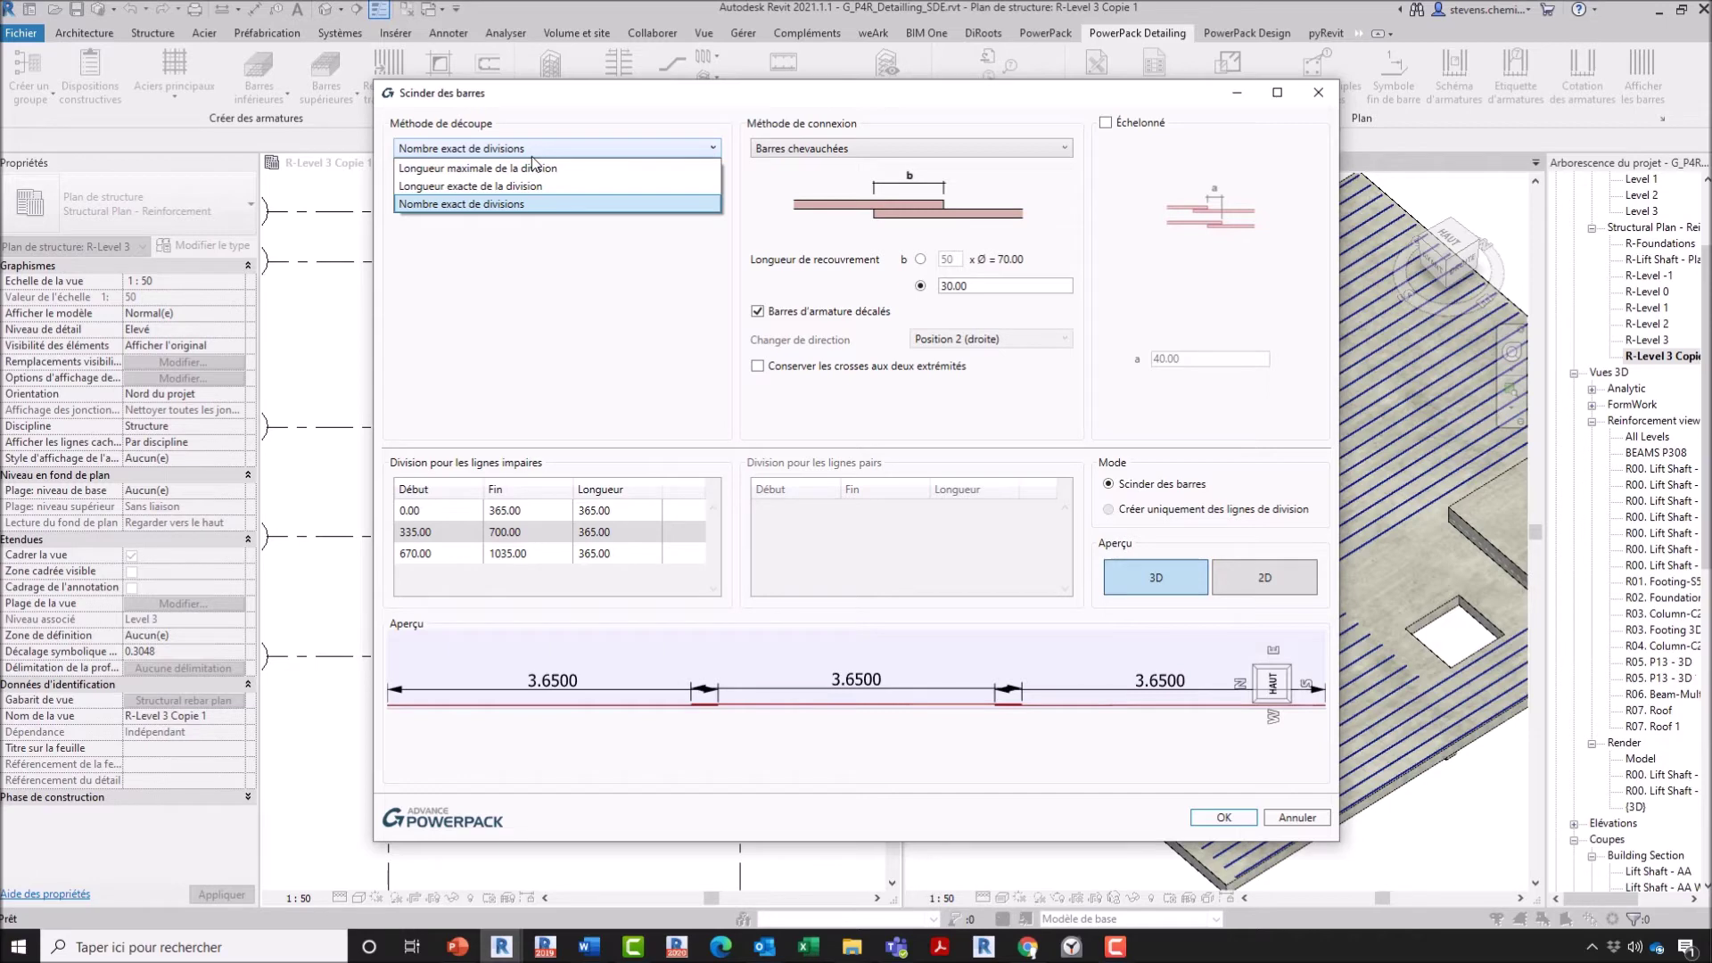
{"action": "left_click", "coordinate": [534, 167]}
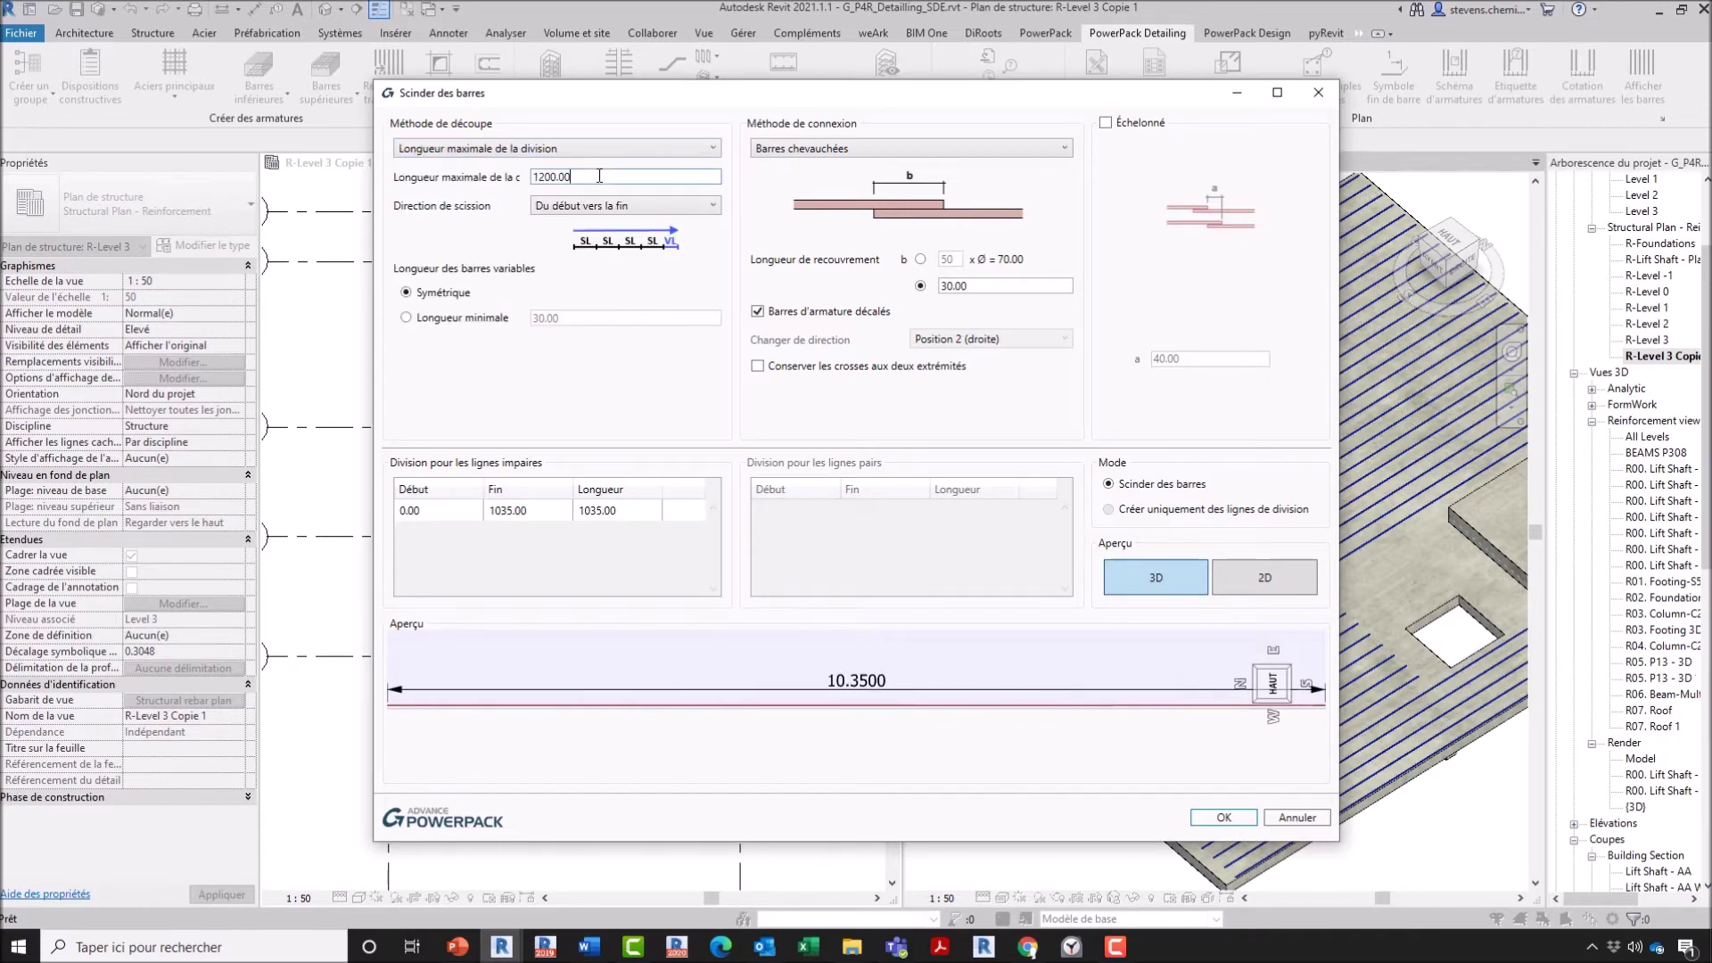
{"action": "middle_click_drag", "start_coordinate": [821, 685], "coordinate": [764, 696]}
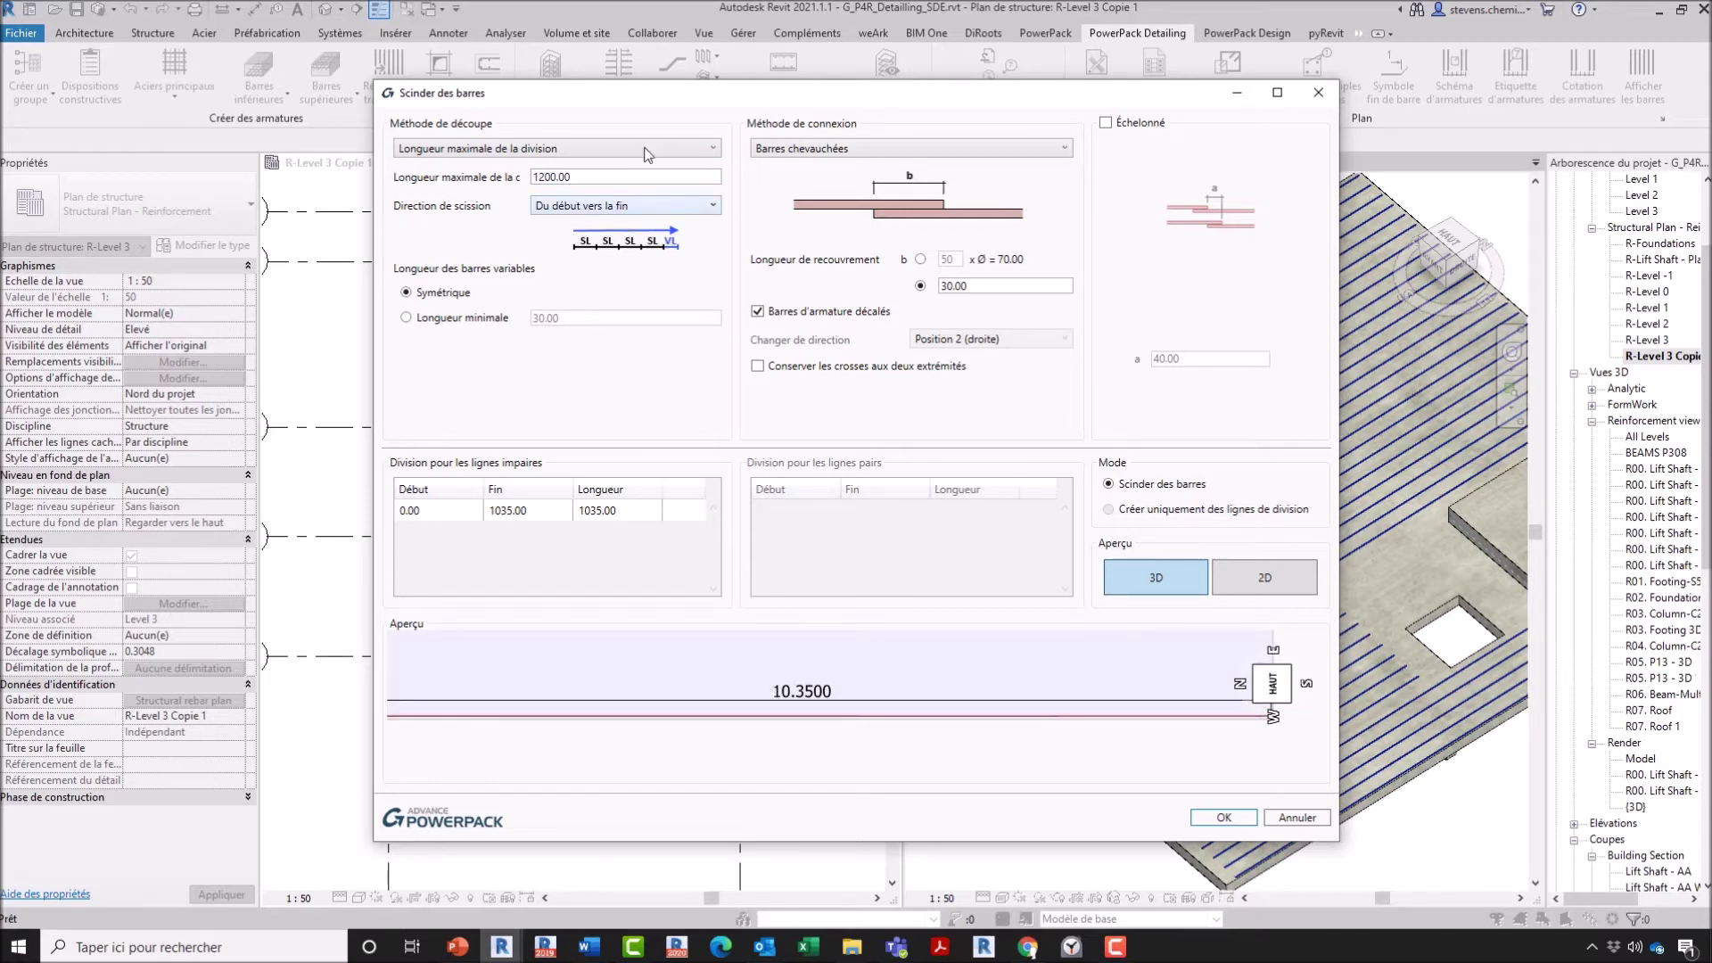
{"action": "left_click", "coordinate": [631, 178]}
{"action": "left_click_drag", "start_coordinate": [630, 178], "coordinate": [504, 184]}
{"action": "type", "text": "500.00"}
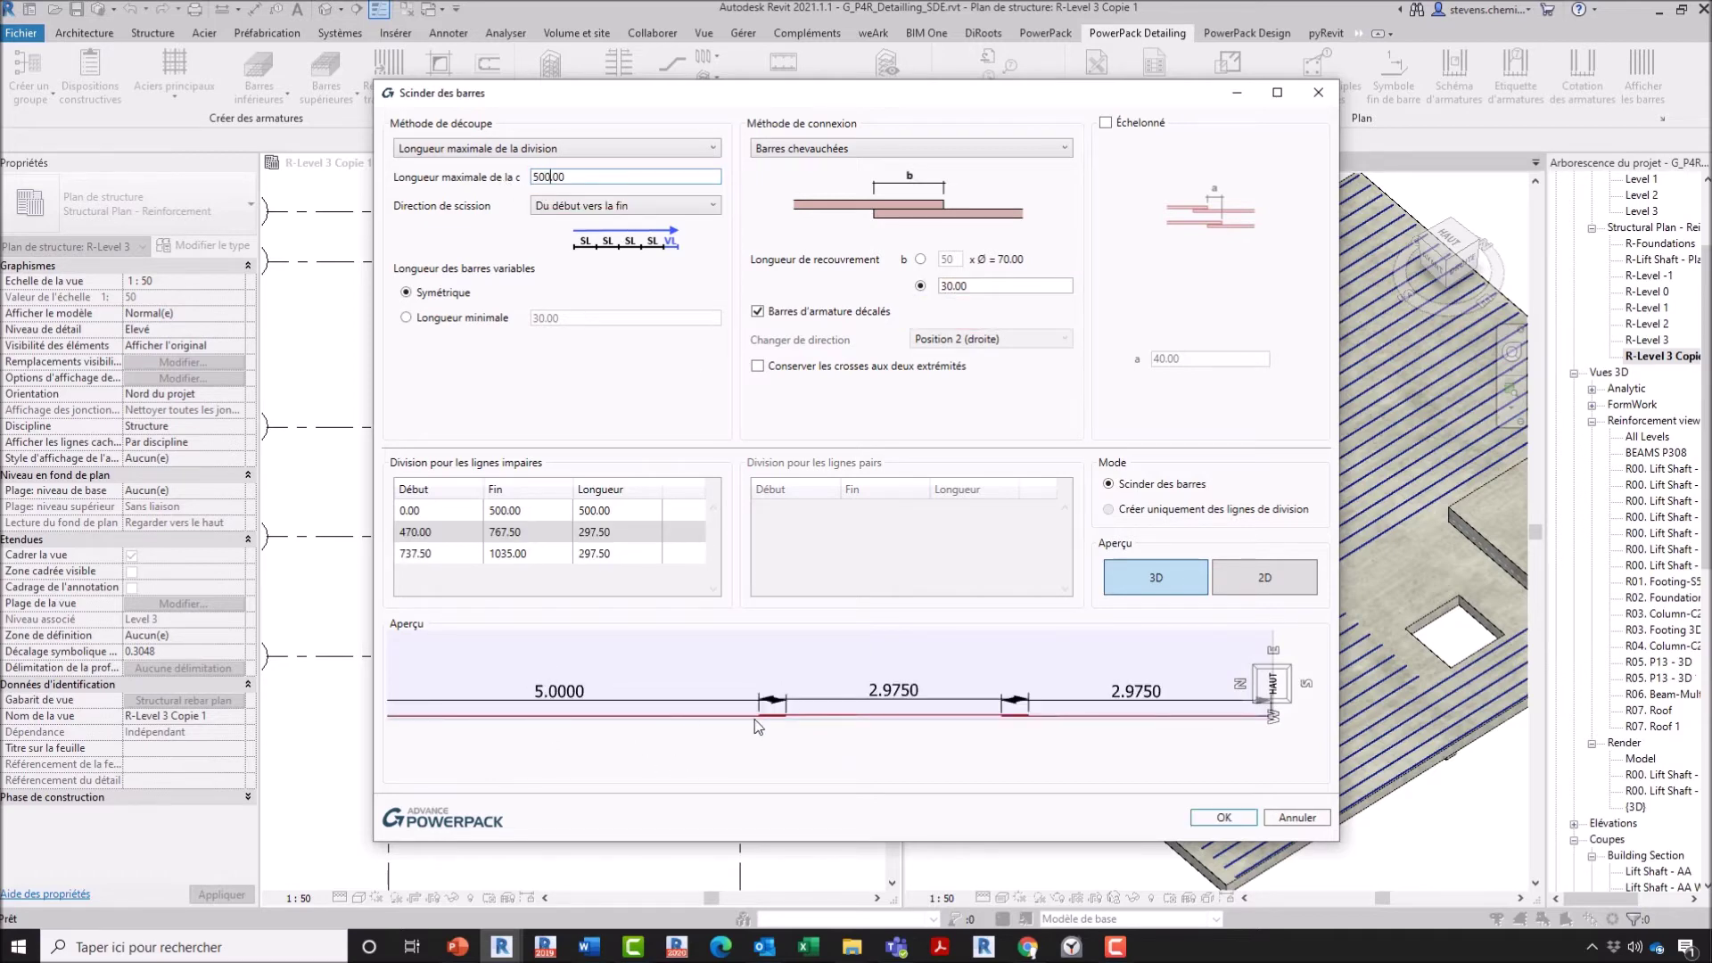
Step: Reduce the maximum division length to 300 and inspect the resulting overlaps in the preview
{"action": "left_click_drag", "start_coordinate": [565, 176], "coordinate": [484, 153]}
{"action": "type", "text": "300.00"}
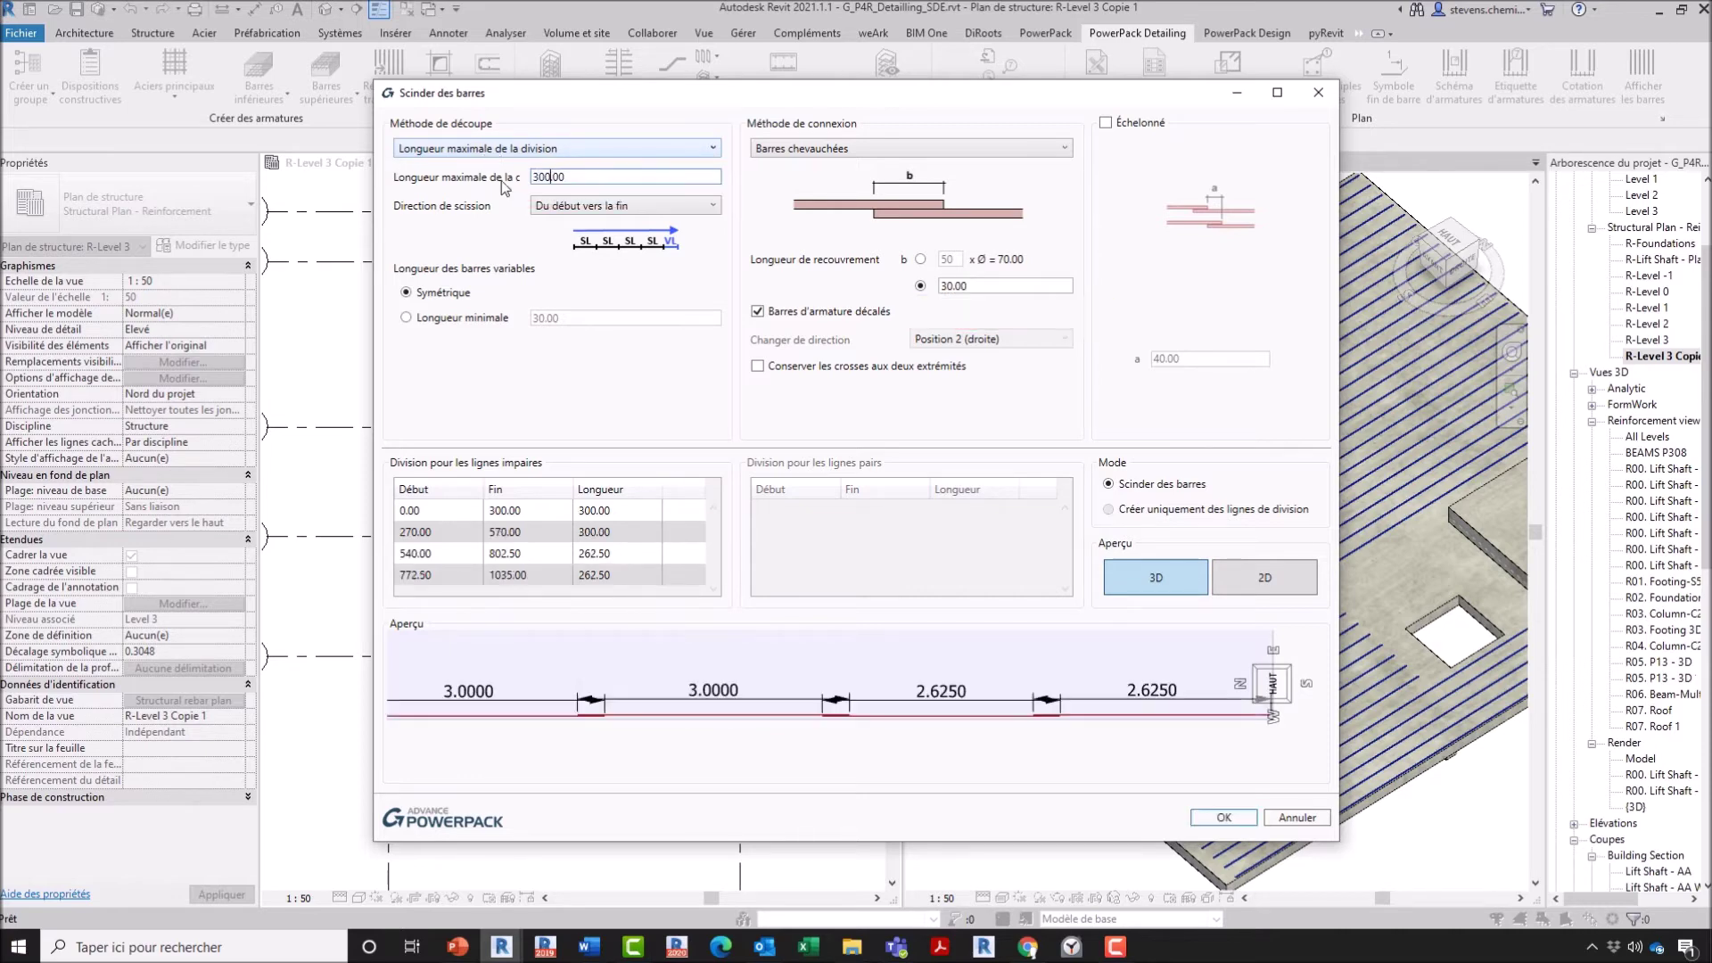
{"action": "scroll", "coordinate": [499, 735], "scroll_direction": "up", "scroll_amount": 5}
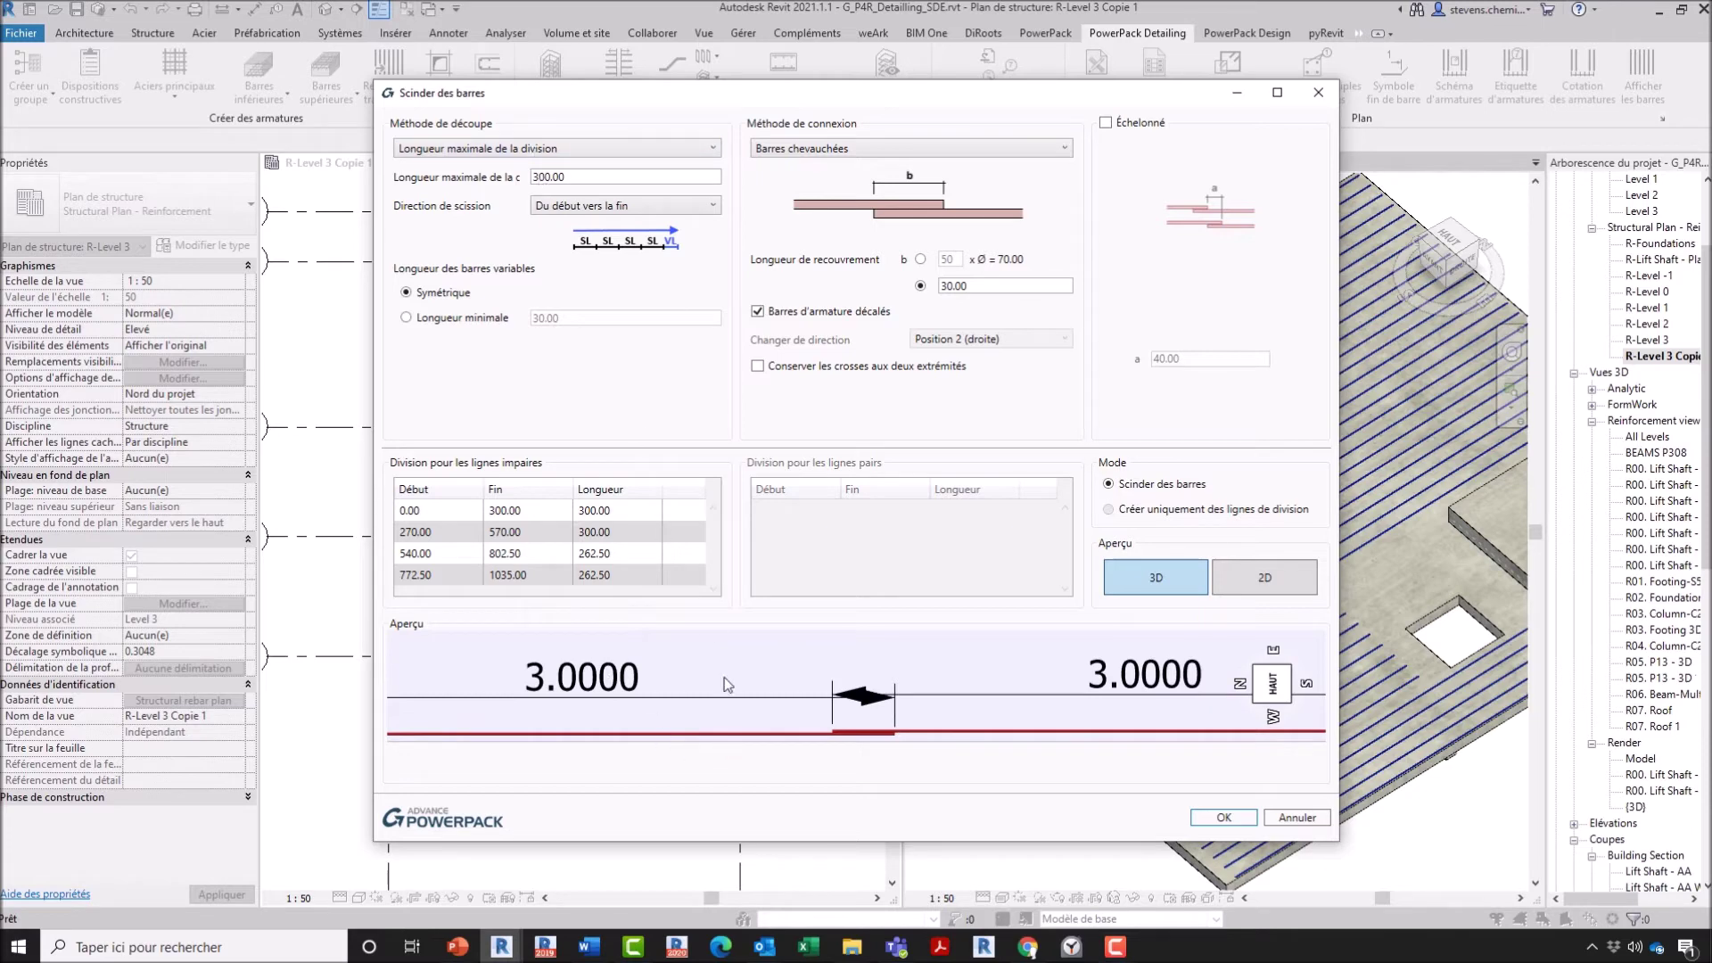
{"action": "scroll", "coordinate": [1050, 706], "scroll_direction": "down", "scroll_amount": 5}
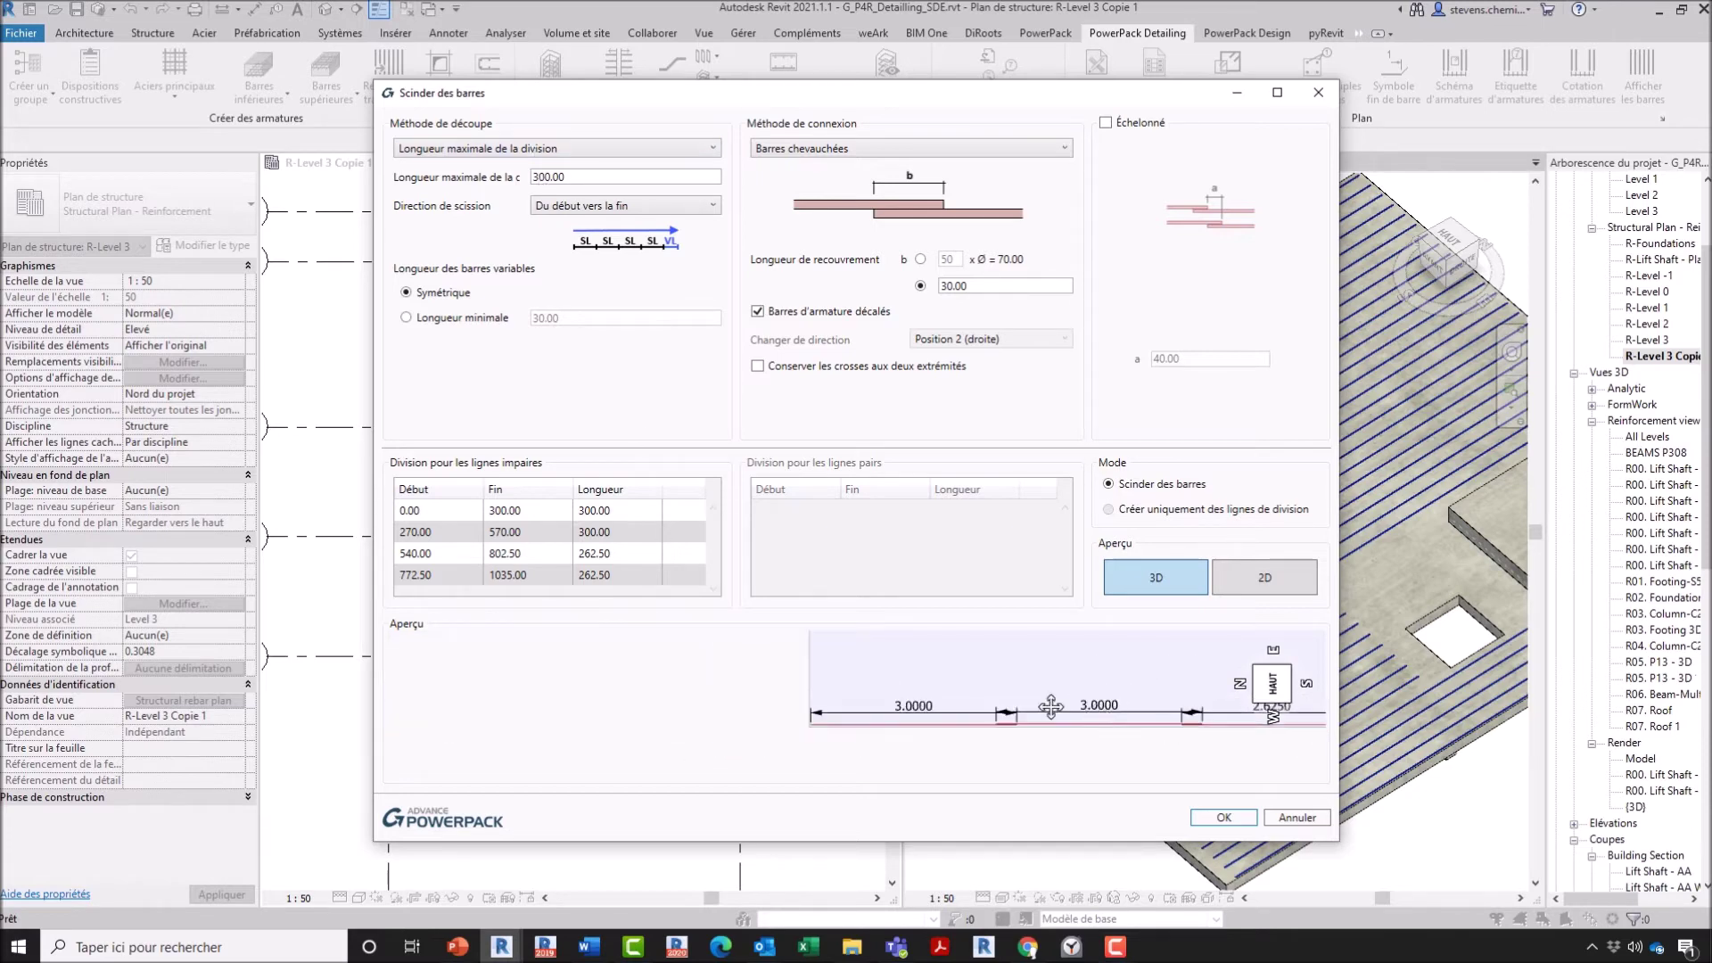
{"action": "middle_click_drag", "start_coordinate": [1050, 706], "coordinate": [375, 642]}
{"action": "middle_click_drag", "start_coordinate": [743, 692], "coordinate": [1121, 745]}
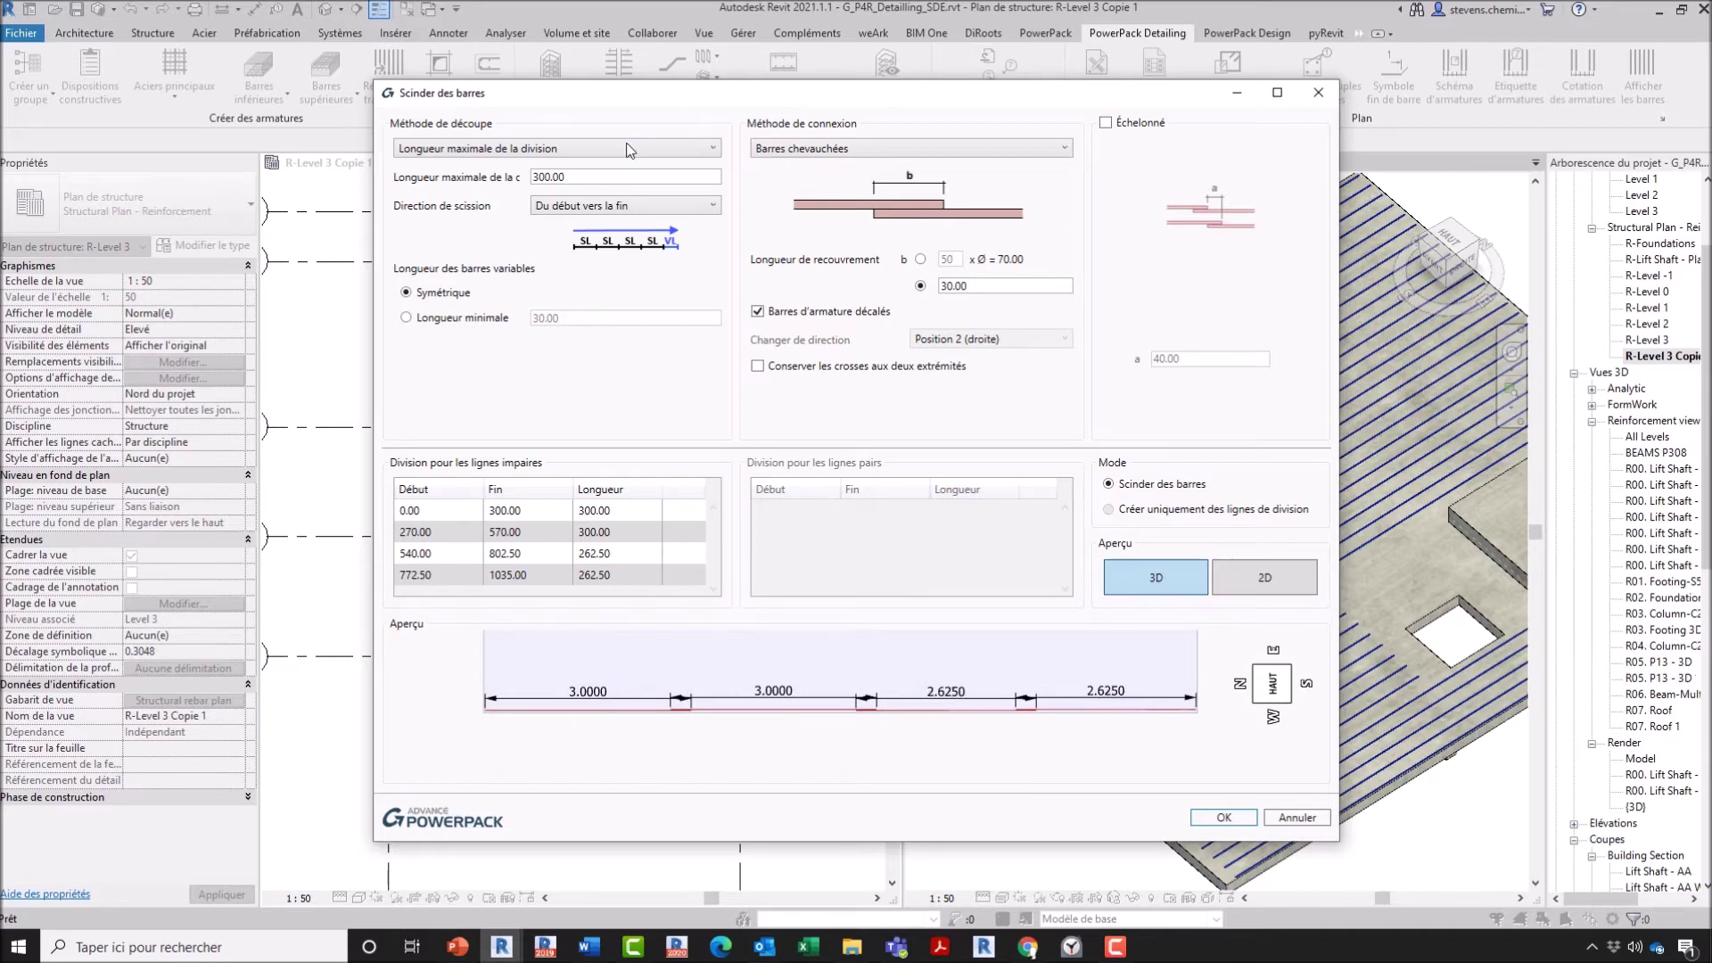
Step: Switch the splitting method to Longueur exacte de la division with a length of 350 and inspect the preview
{"action": "left_click", "coordinate": [535, 148]}
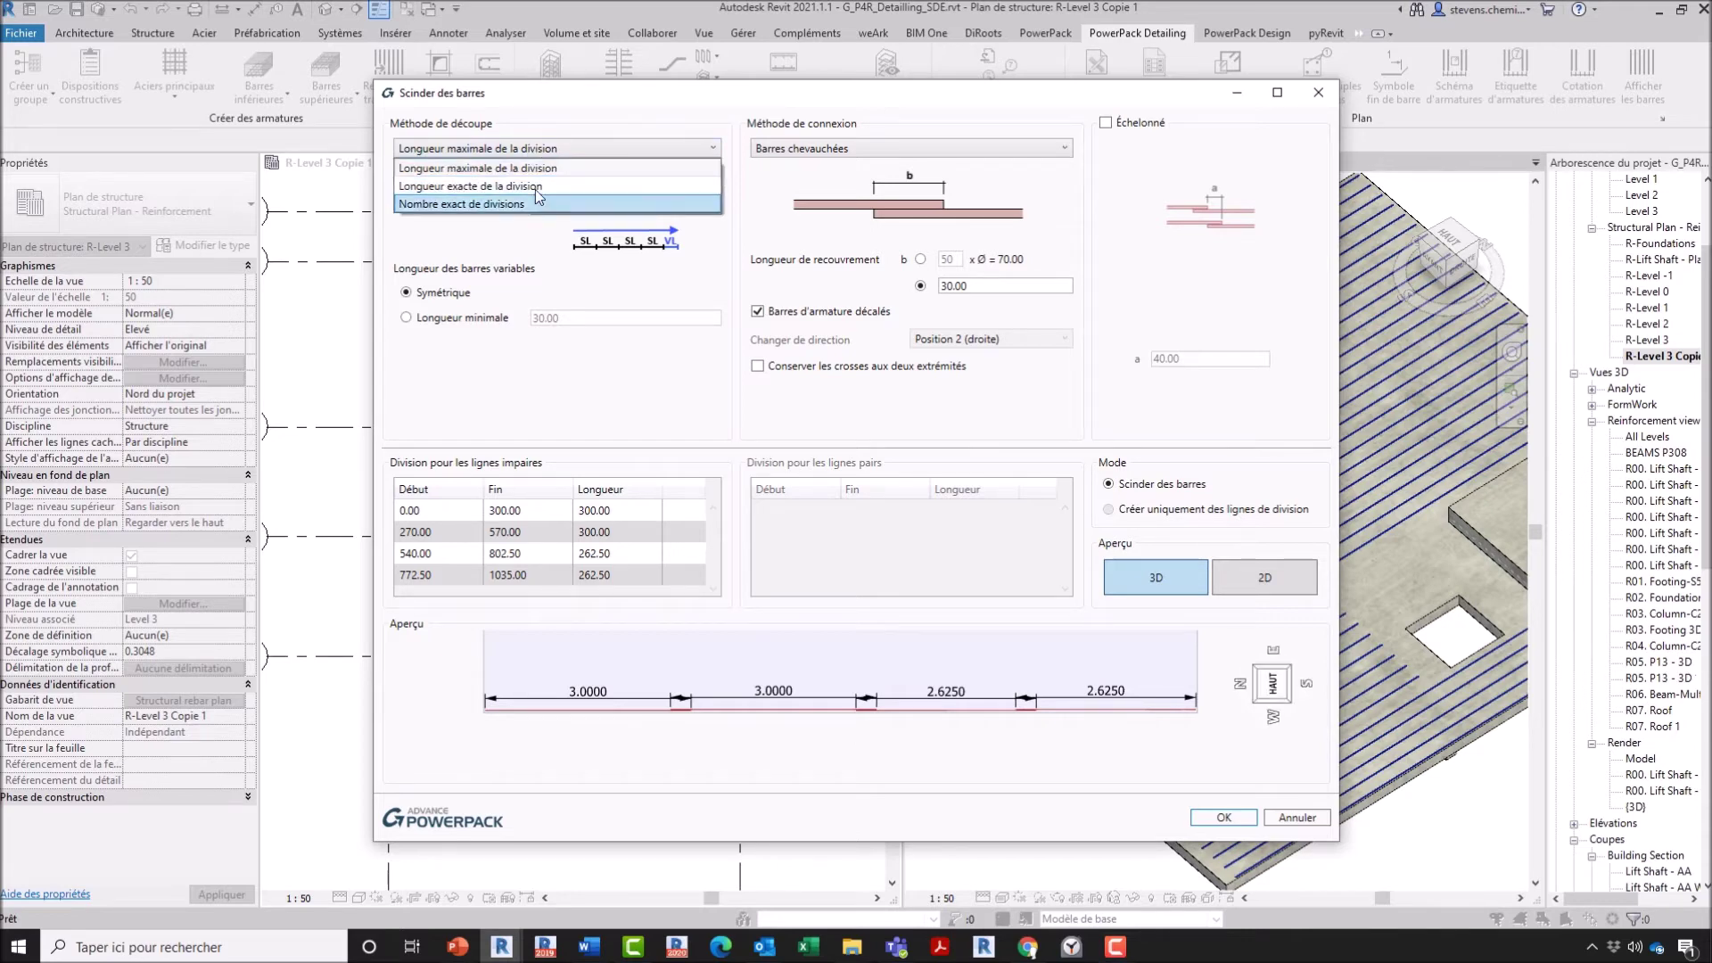
{"action": "left_click", "coordinate": [532, 184]}
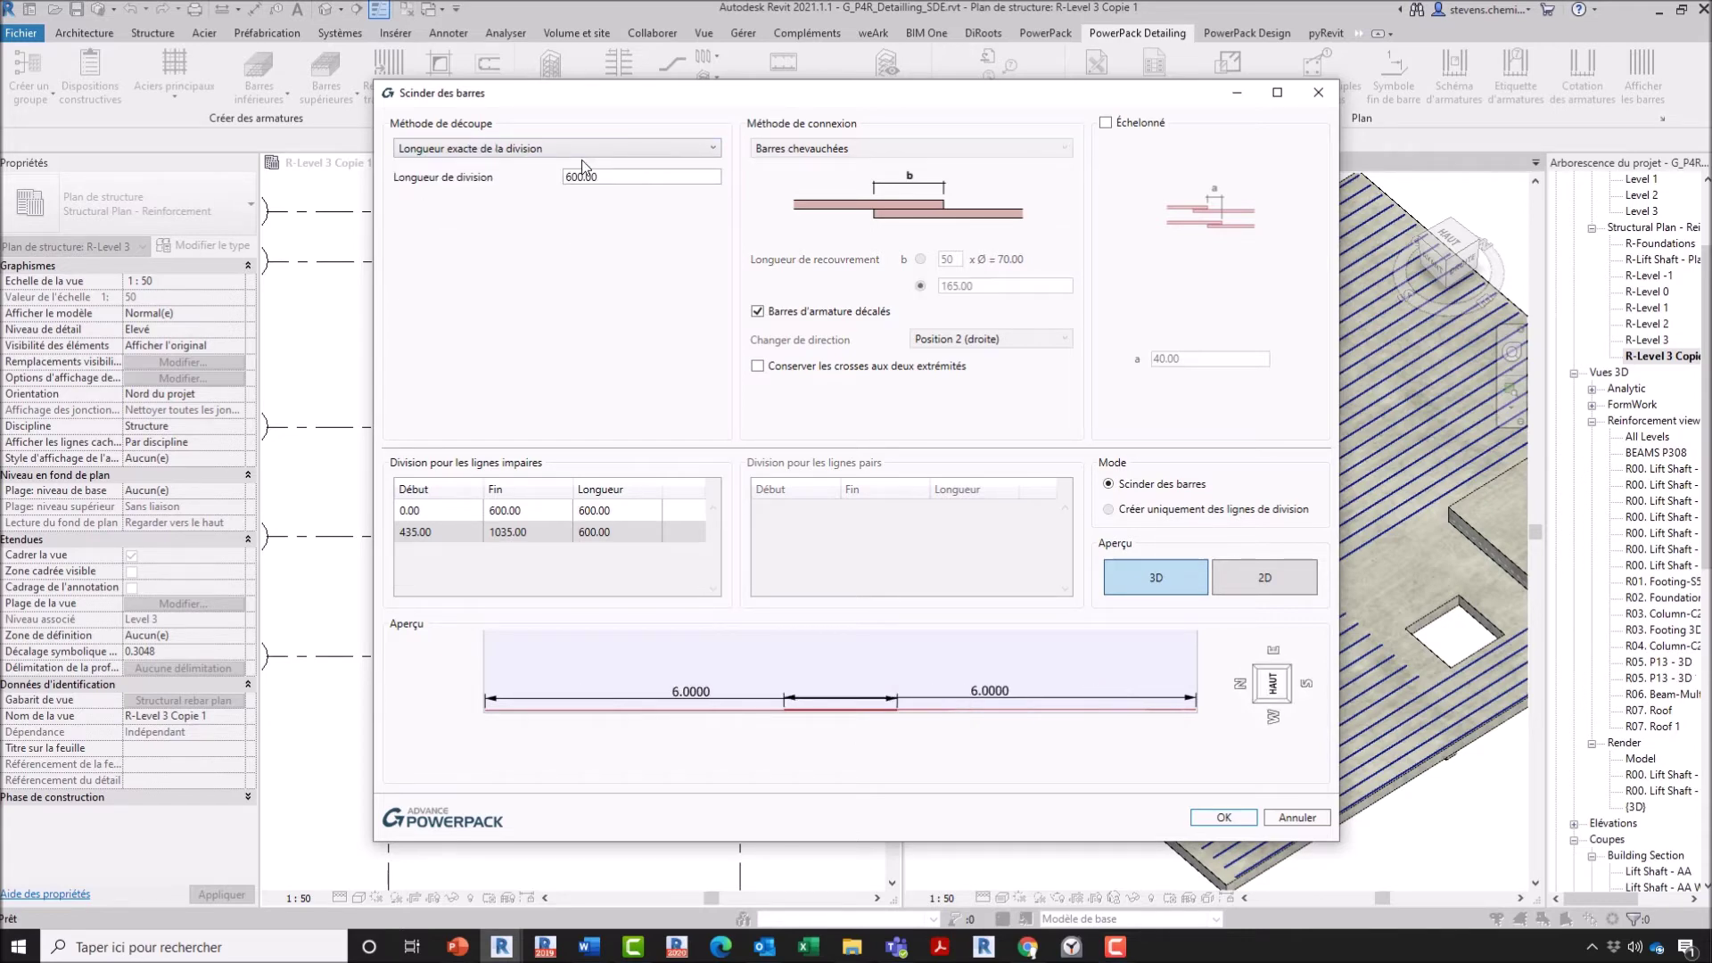
{"action": "left_click_drag", "start_coordinate": [628, 177], "coordinate": [494, 169]}
{"action": "type", "text": "3"}
{"action": "left_click", "coordinate": [594, 187]}
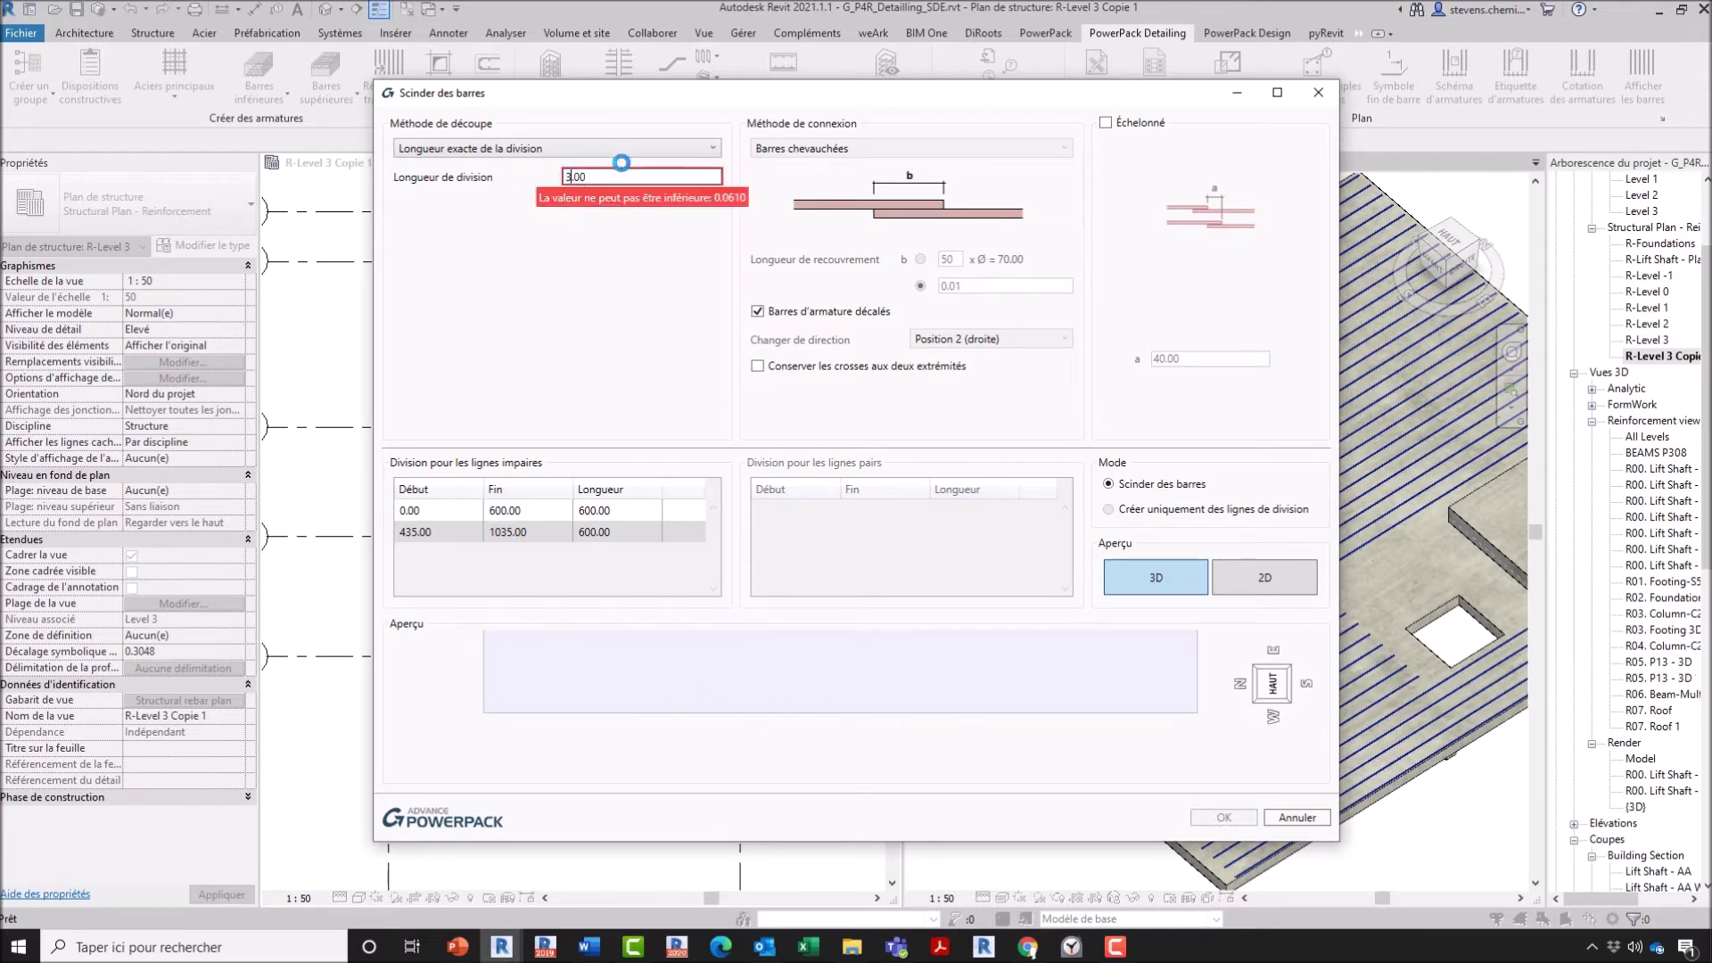
{"action": "type", "text": "50"}
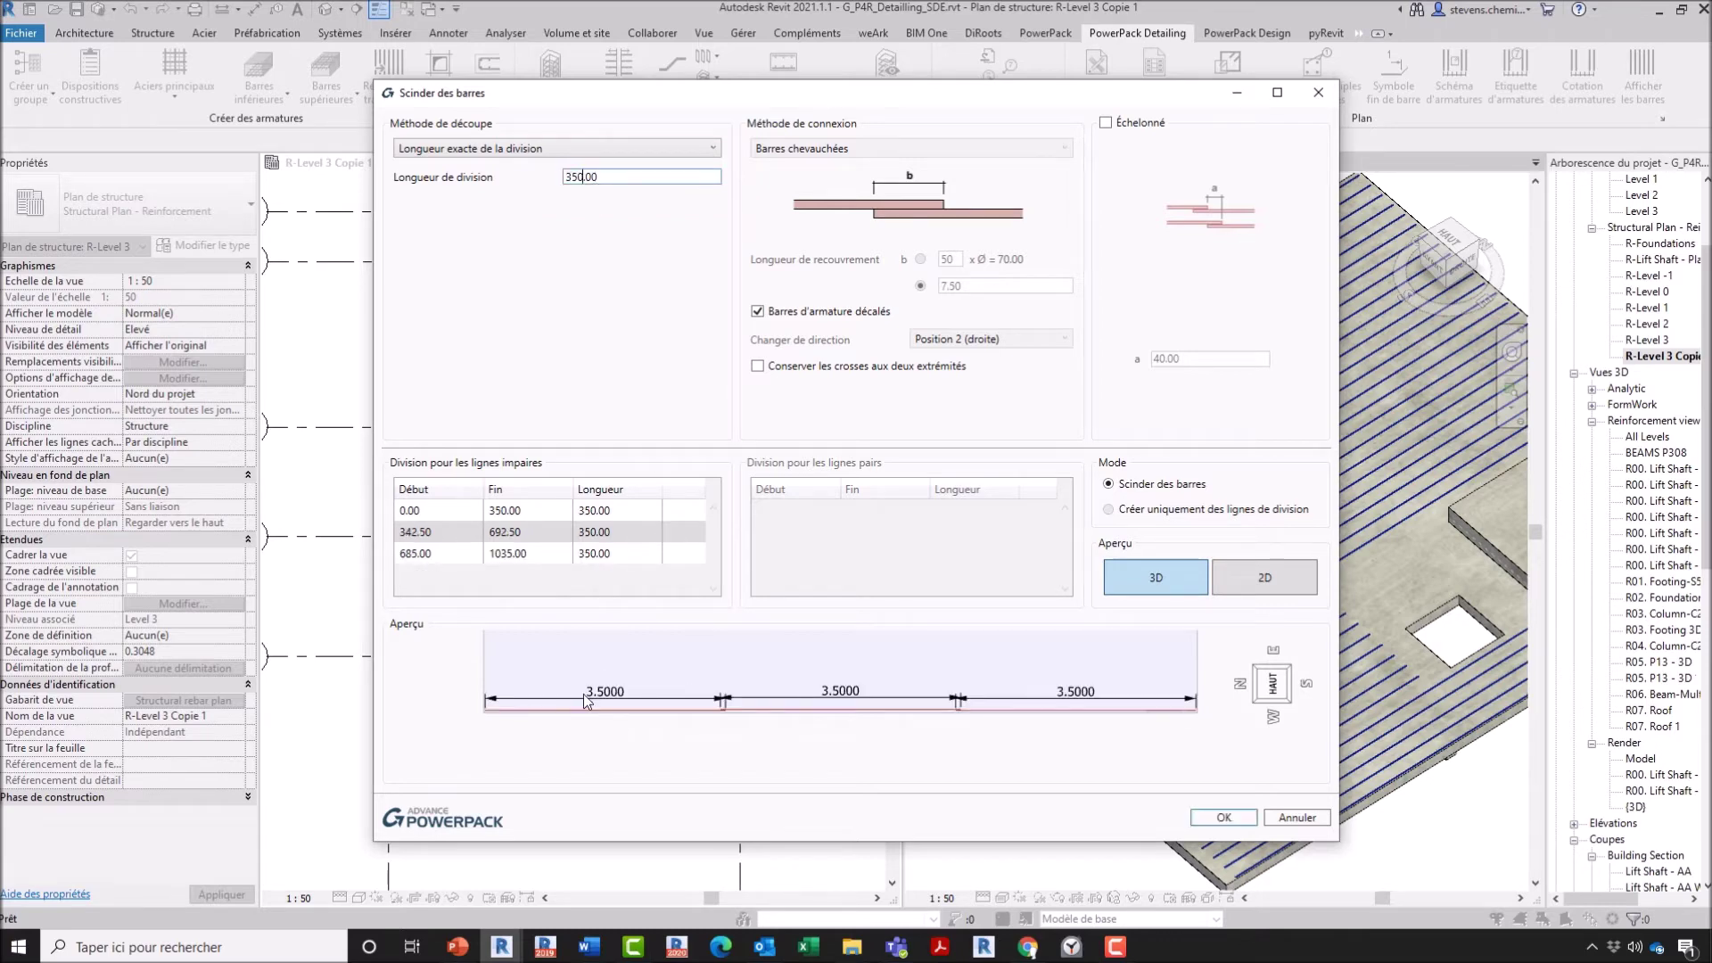
{"action": "scroll", "coordinate": [1084, 724], "scroll_direction": "up", "scroll_amount": 3}
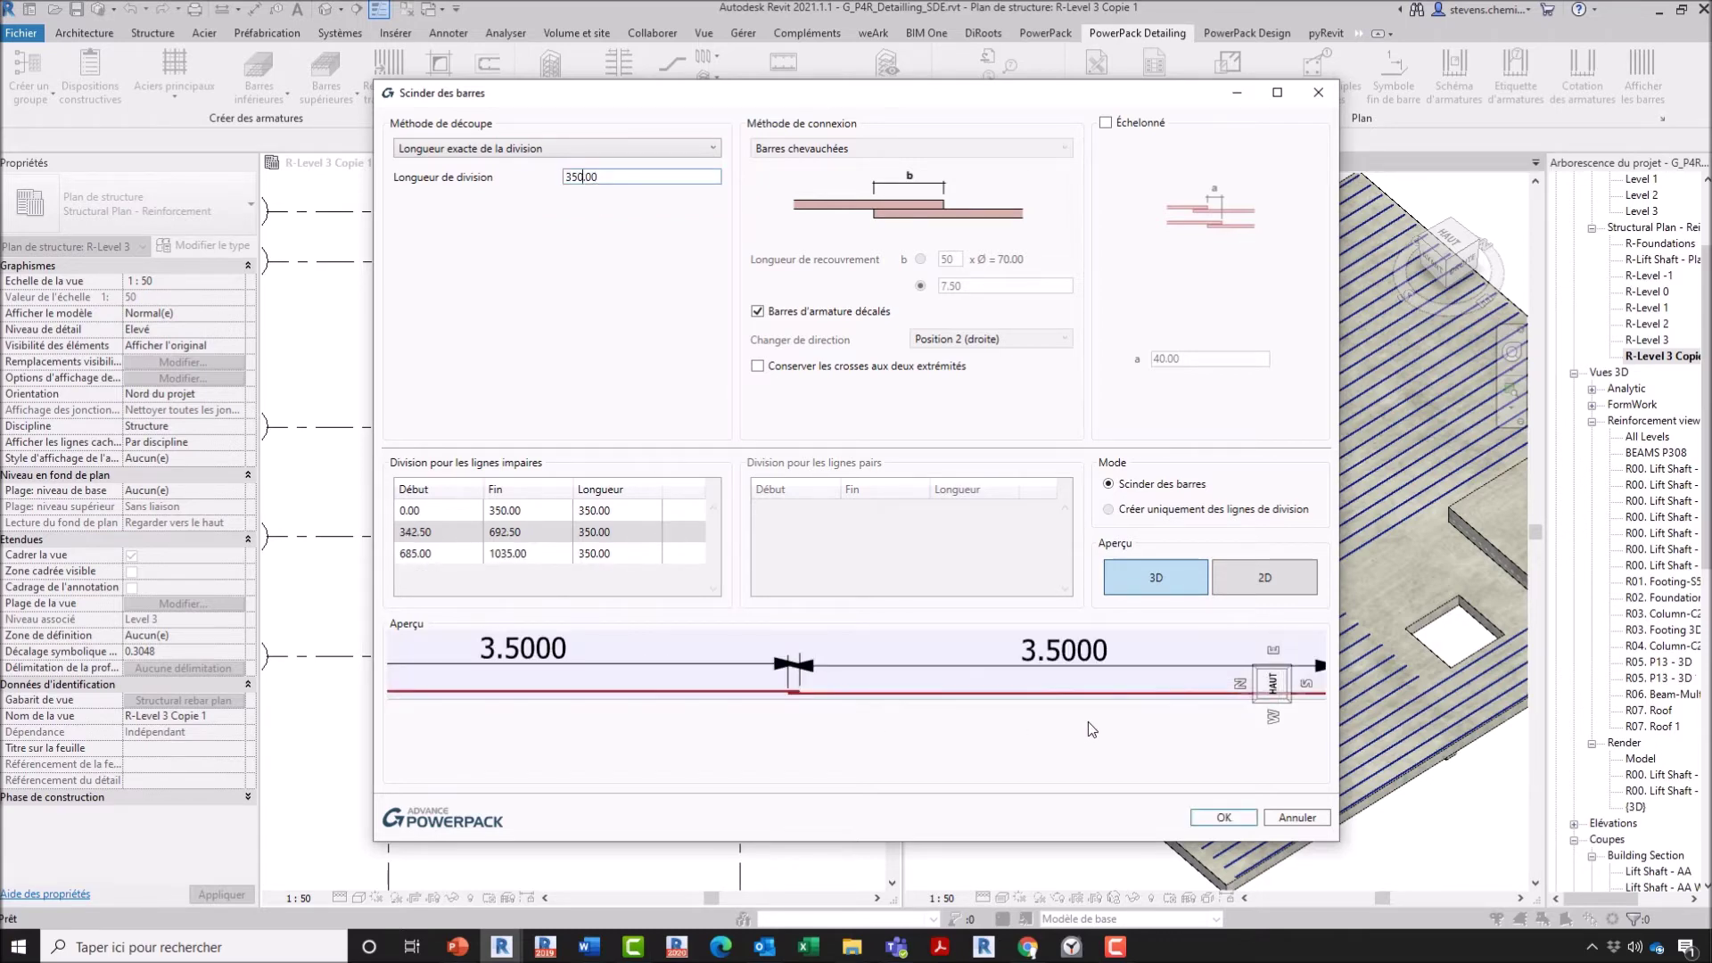
{"action": "scroll", "coordinate": [1090, 724], "scroll_direction": "down", "scroll_amount": 3}
{"action": "scroll", "coordinate": [854, 722], "scroll_direction": "up", "scroll_amount": 3}
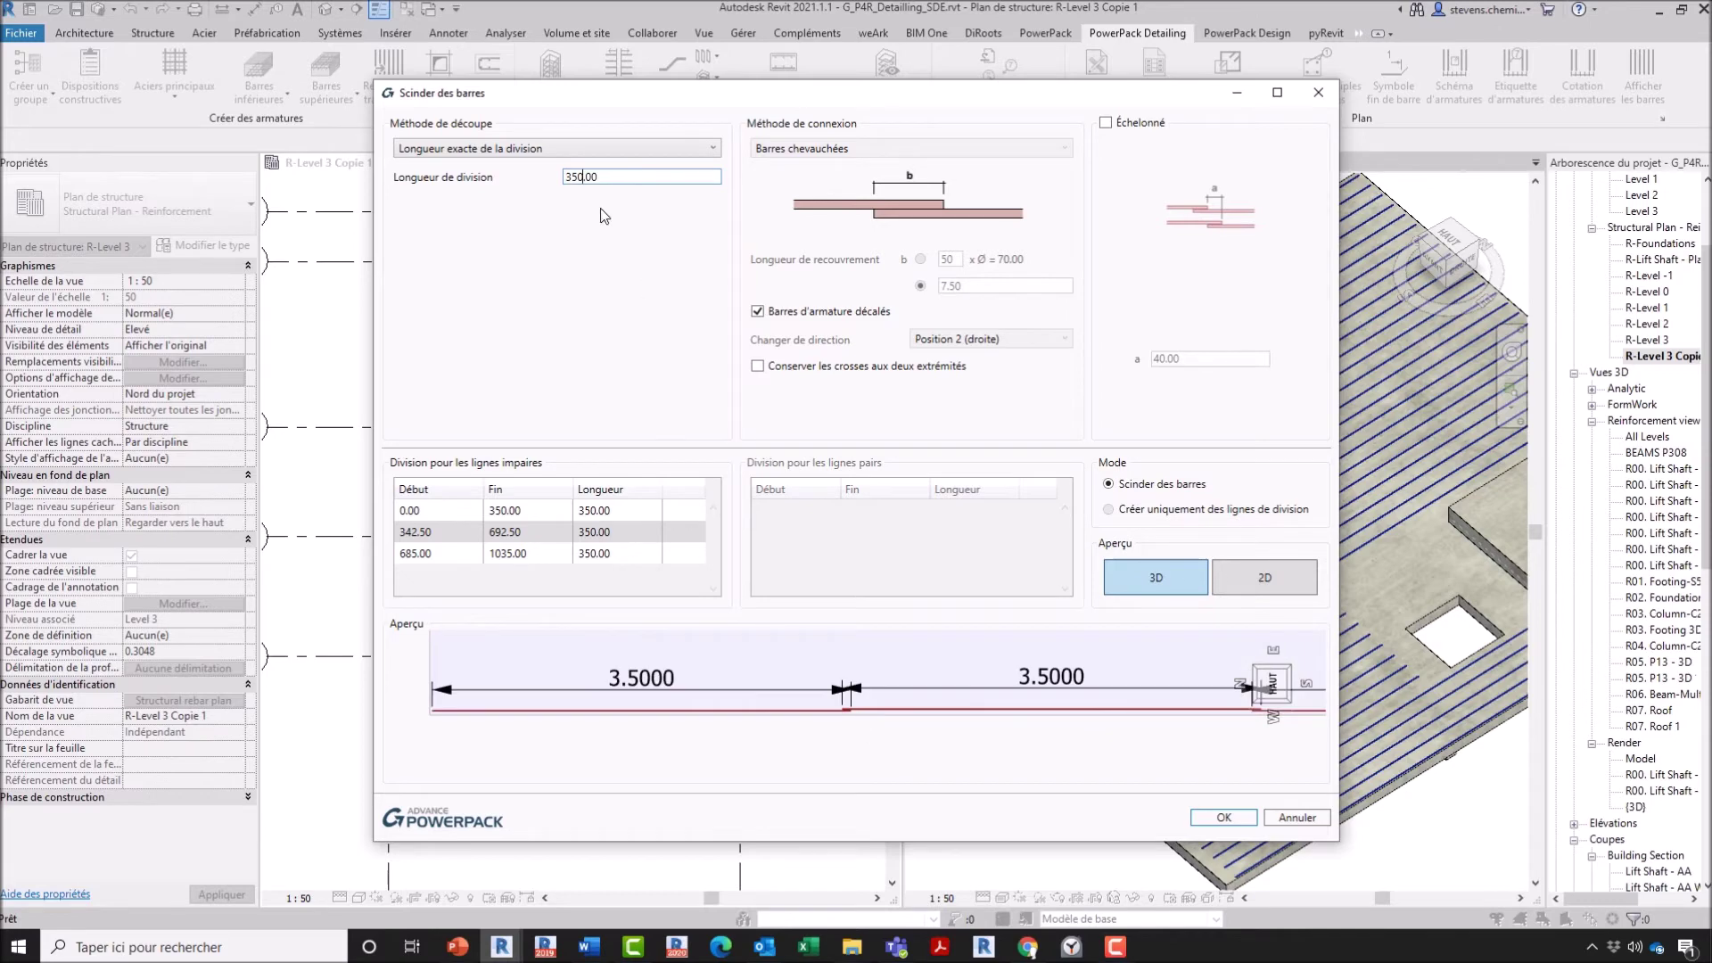
Step: Switch the splitting method to Nombre exact de divisions with 5 divisions and review the division table and preview
{"action": "left_click", "coordinate": [546, 147]}
{"action": "left_click", "coordinate": [463, 212]}
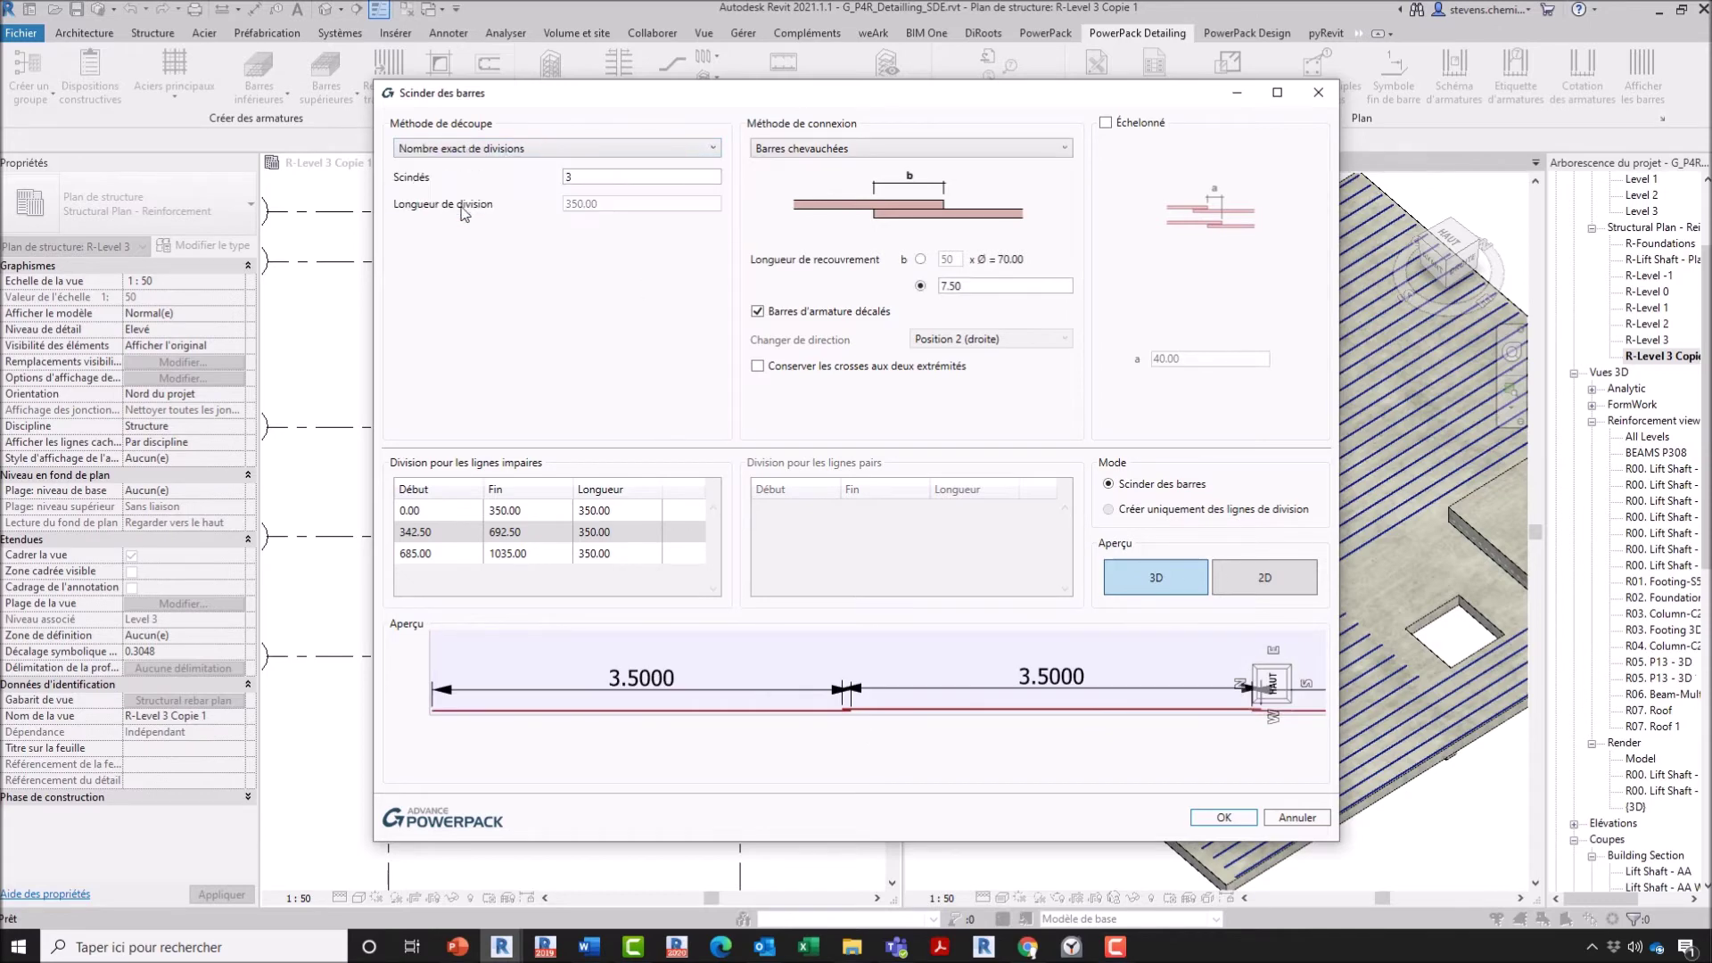
{"action": "left_click", "coordinate": [605, 181]}
{"action": "middle_click_drag", "start_coordinate": [843, 751], "coordinate": [776, 754]}
{"action": "left_click_drag", "start_coordinate": [593, 179], "coordinate": [520, 192]}
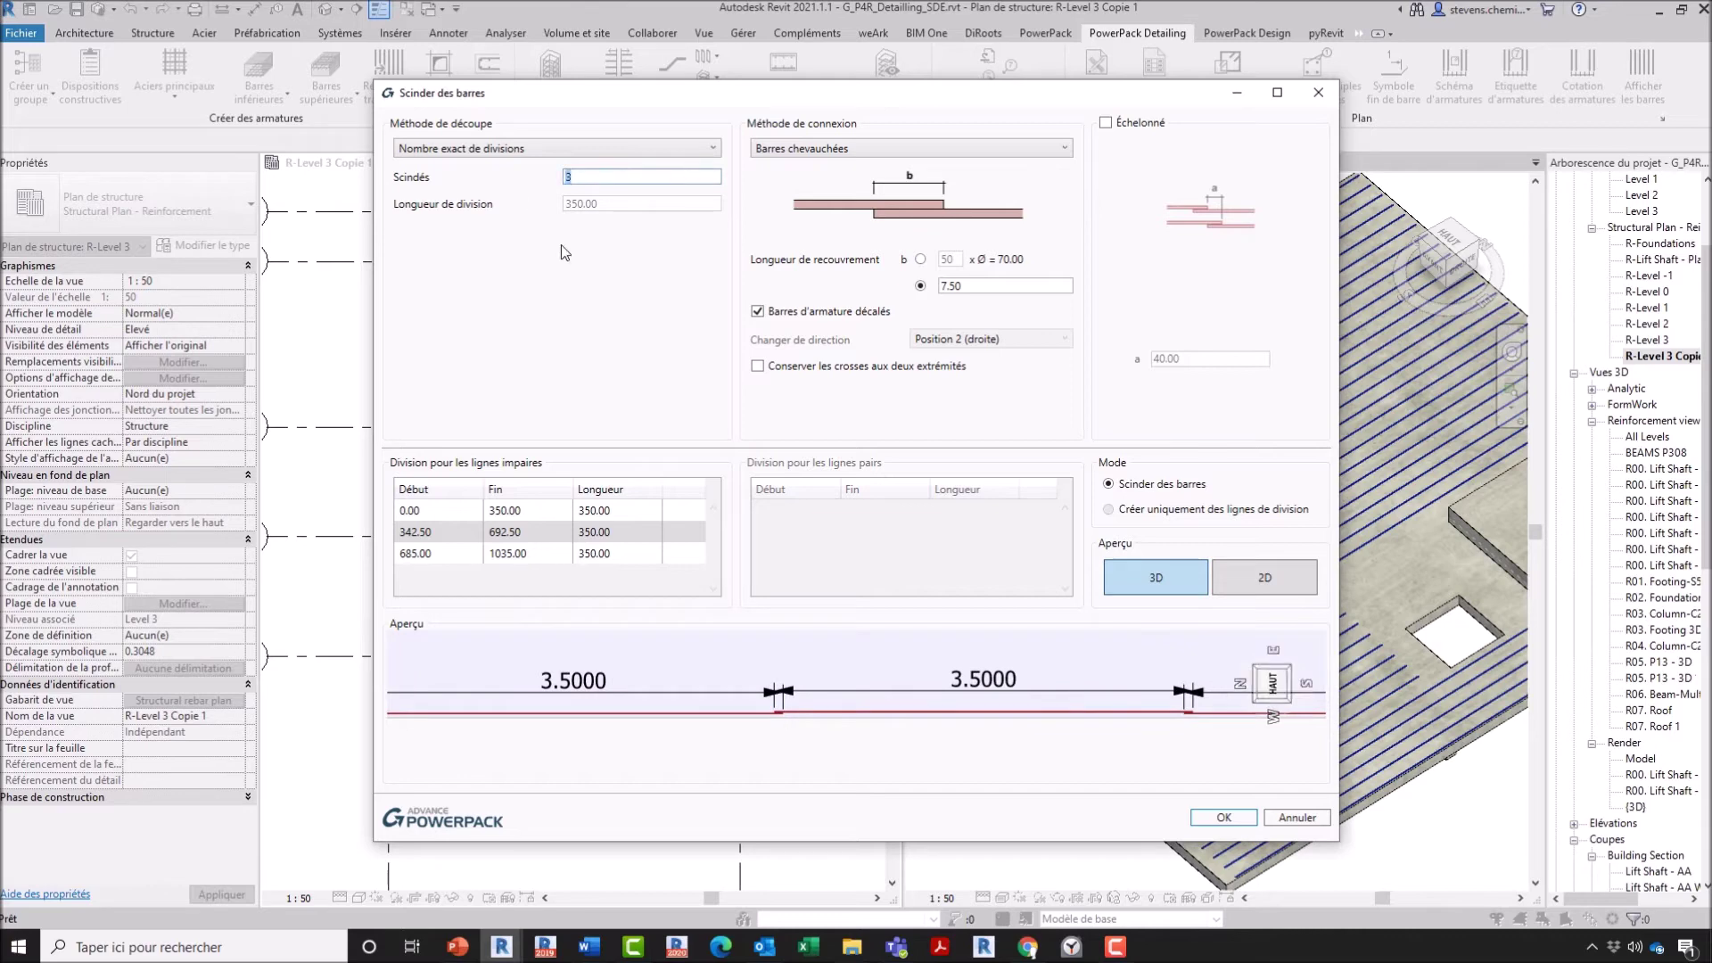
{"action": "type", "text": "5"}
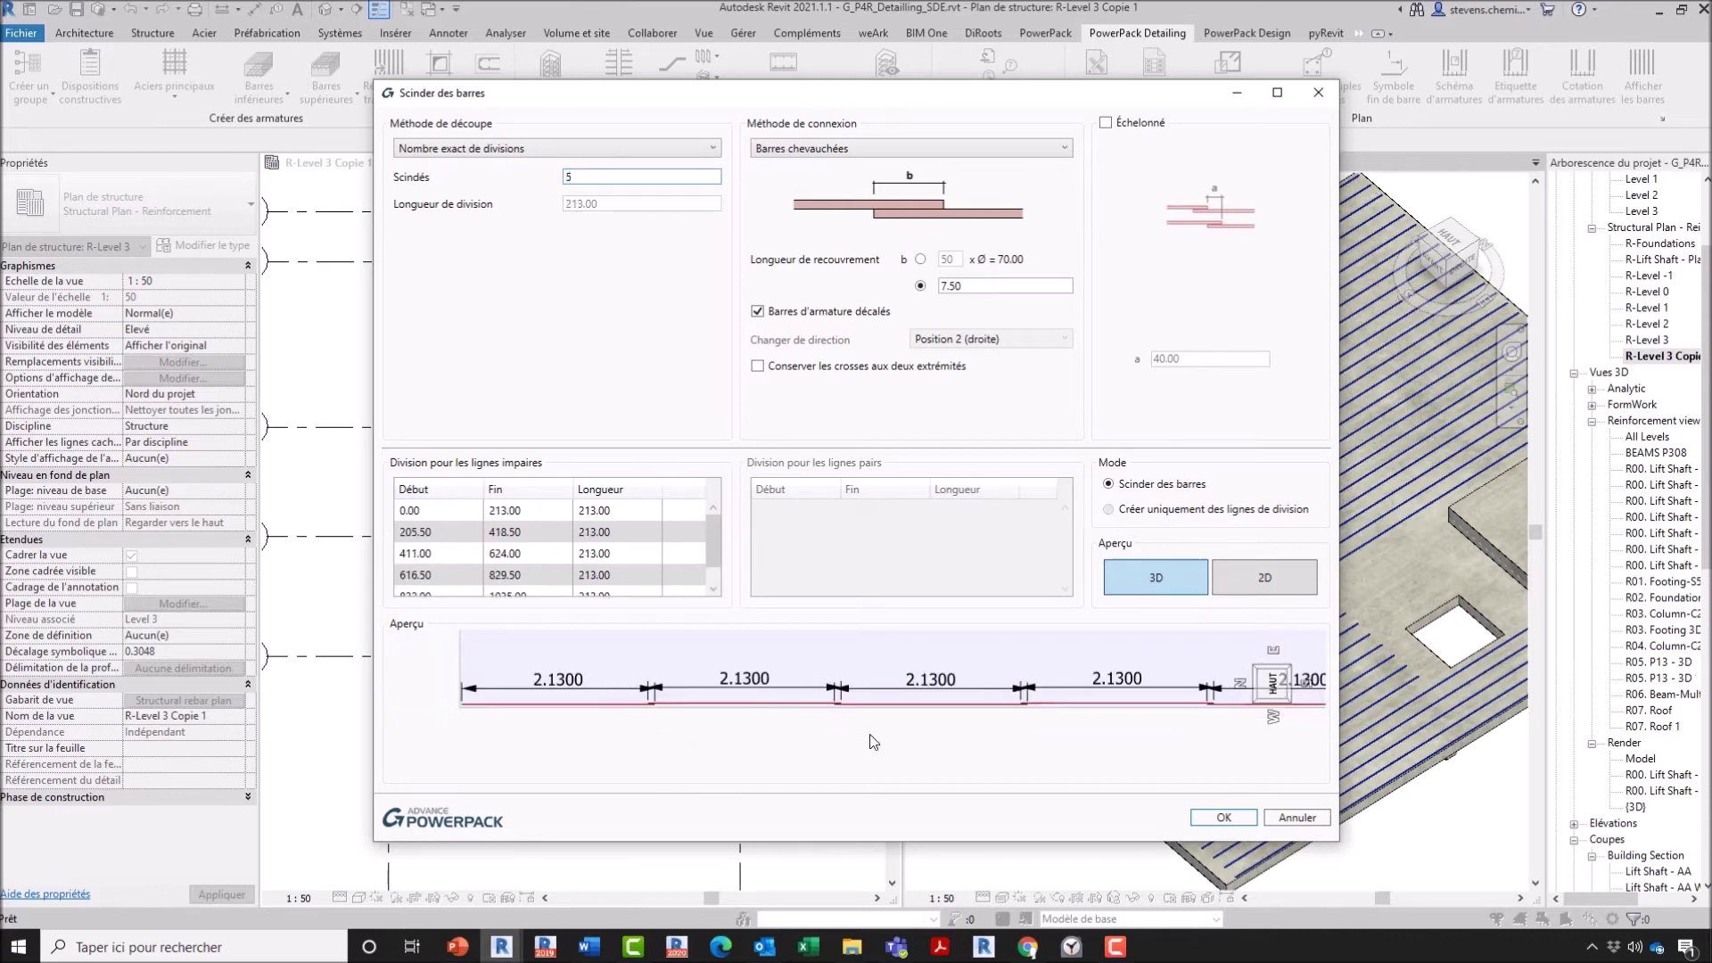
{"action": "scroll", "coordinate": [873, 741], "scroll_direction": "down", "scroll_amount": 2}
{"action": "scroll", "coordinate": [918, 725], "scroll_direction": "up", "scroll_amount": 3}
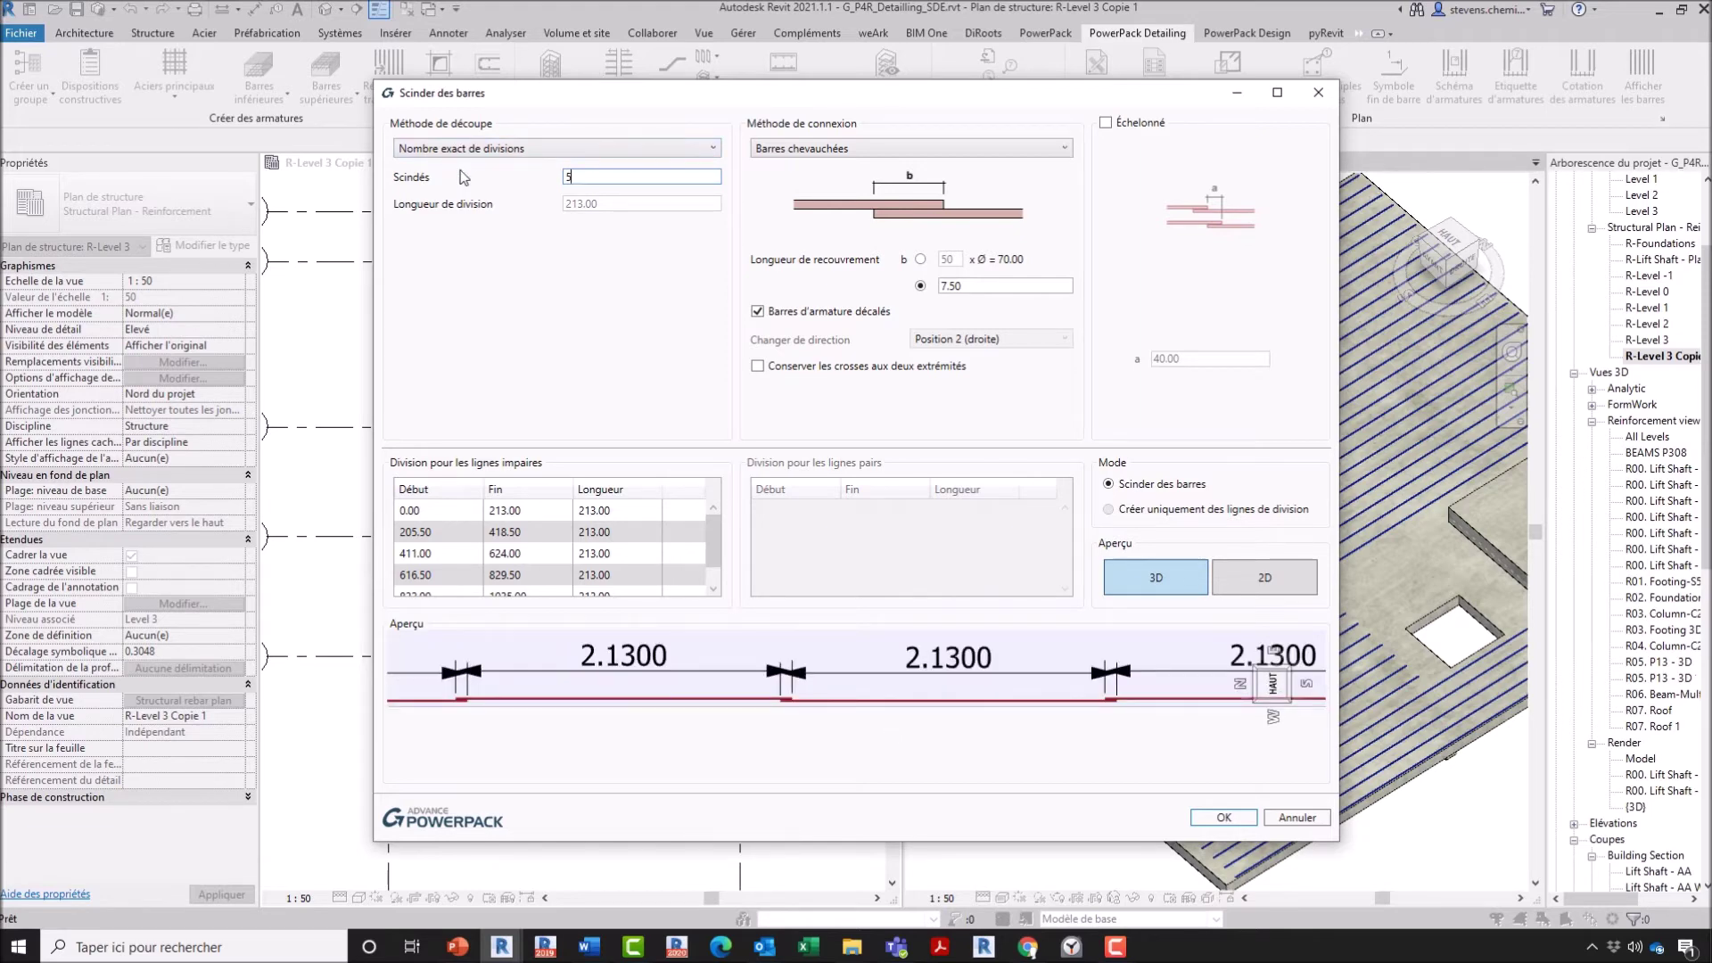
{"action": "scroll", "coordinate": [660, 557], "scroll_direction": "down", "scroll_amount": 1}
{"action": "scroll", "coordinate": [683, 671], "scroll_direction": "down", "scroll_amount": 1}
{"action": "scroll", "coordinate": [625, 713], "scroll_direction": "down", "scroll_amount": 1}
{"action": "scroll", "coordinate": [626, 725], "scroll_direction": "down", "scroll_amount": 1}
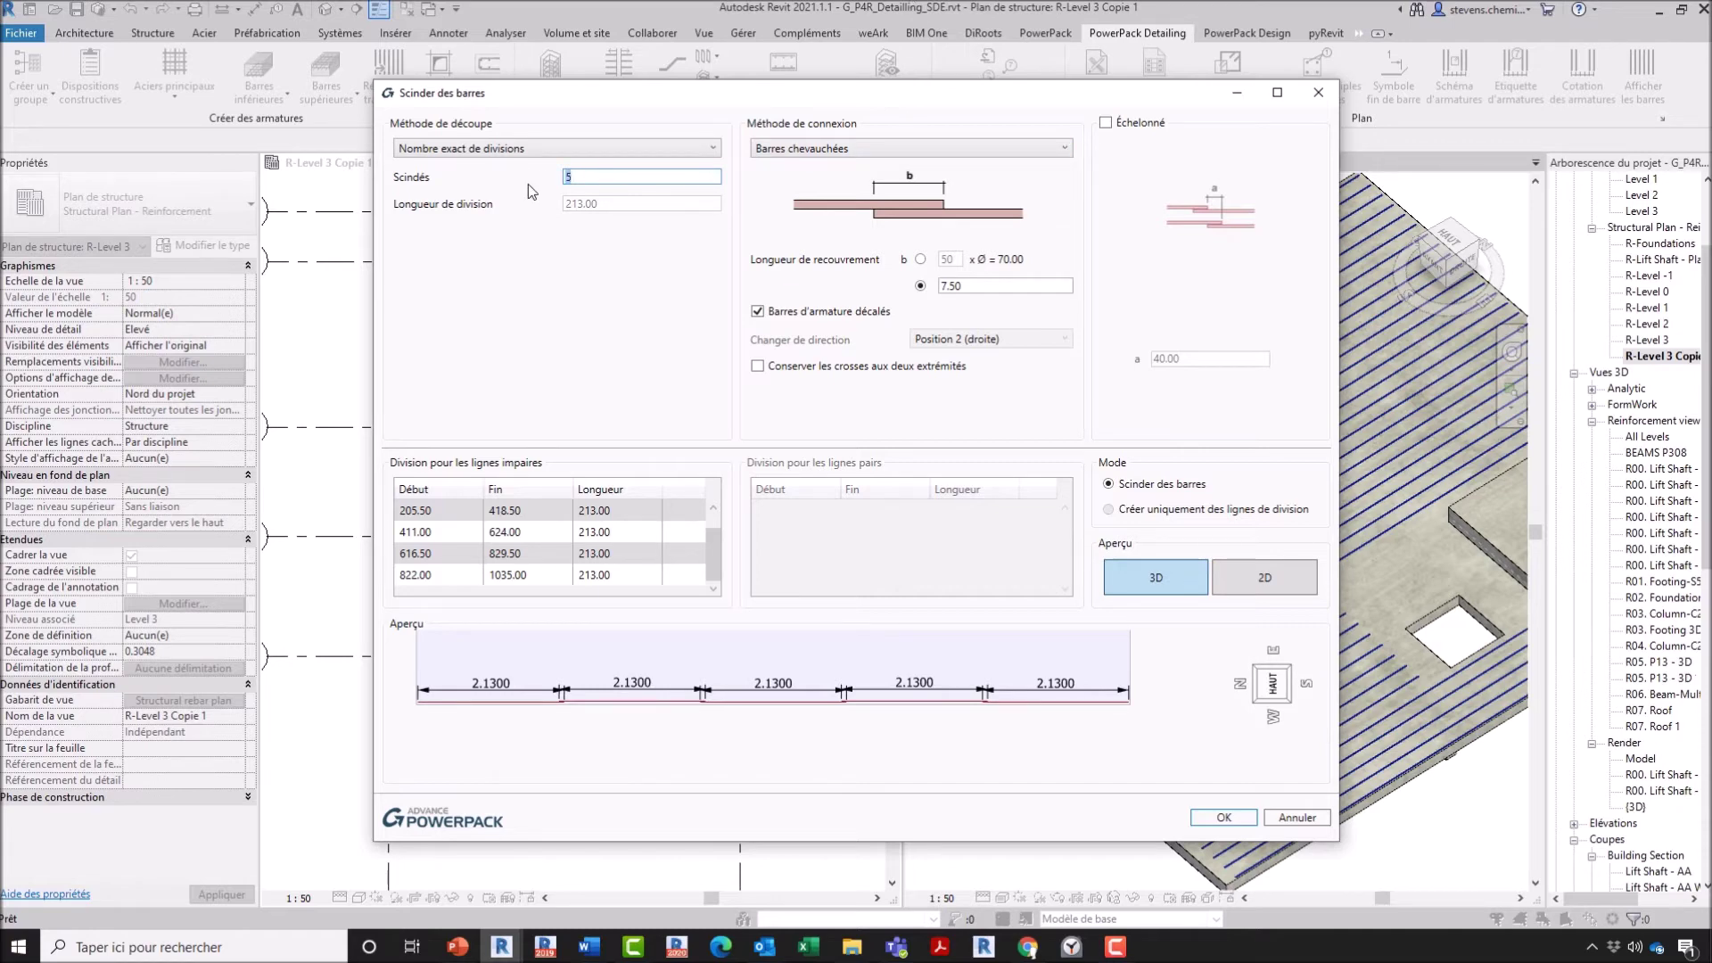
Step: Divide the bars into 3 segments connected by Coupleurs mécaniques, using the Coupleur de transition
{"action": "type", "text": "3"}
{"action": "left_click", "coordinate": [830, 149]}
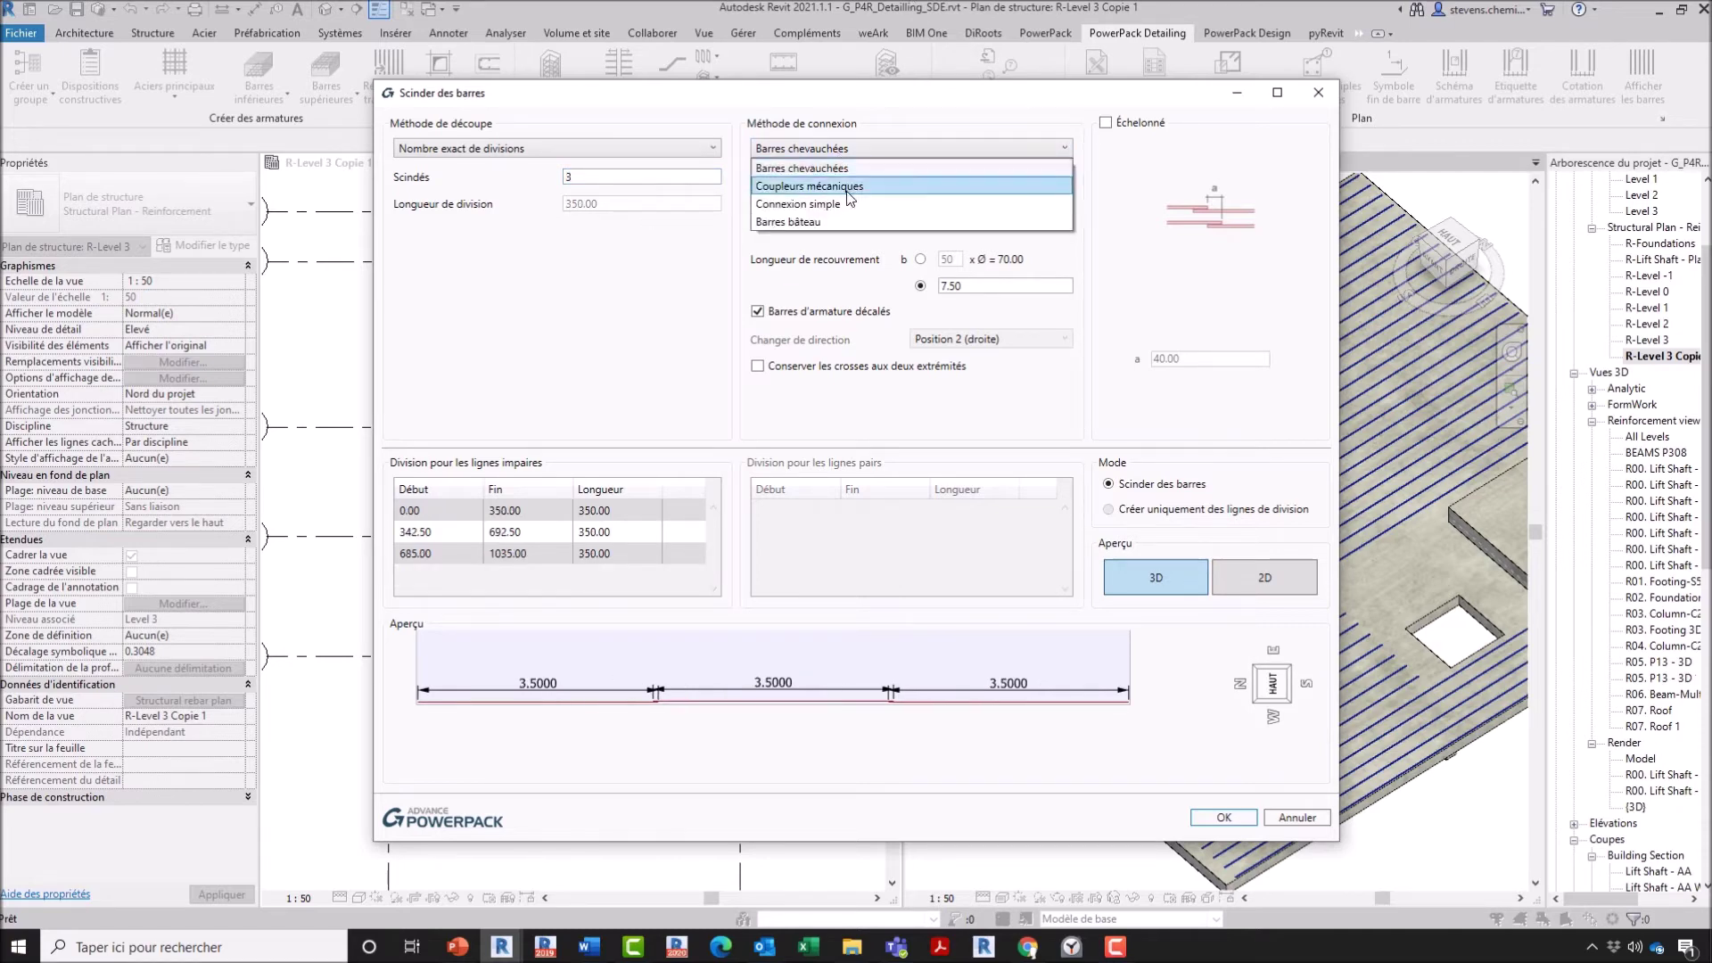
{"action": "left_click", "coordinate": [846, 192]}
{"action": "scroll", "coordinate": [727, 766], "scroll_direction": "up", "scroll_amount": 3}
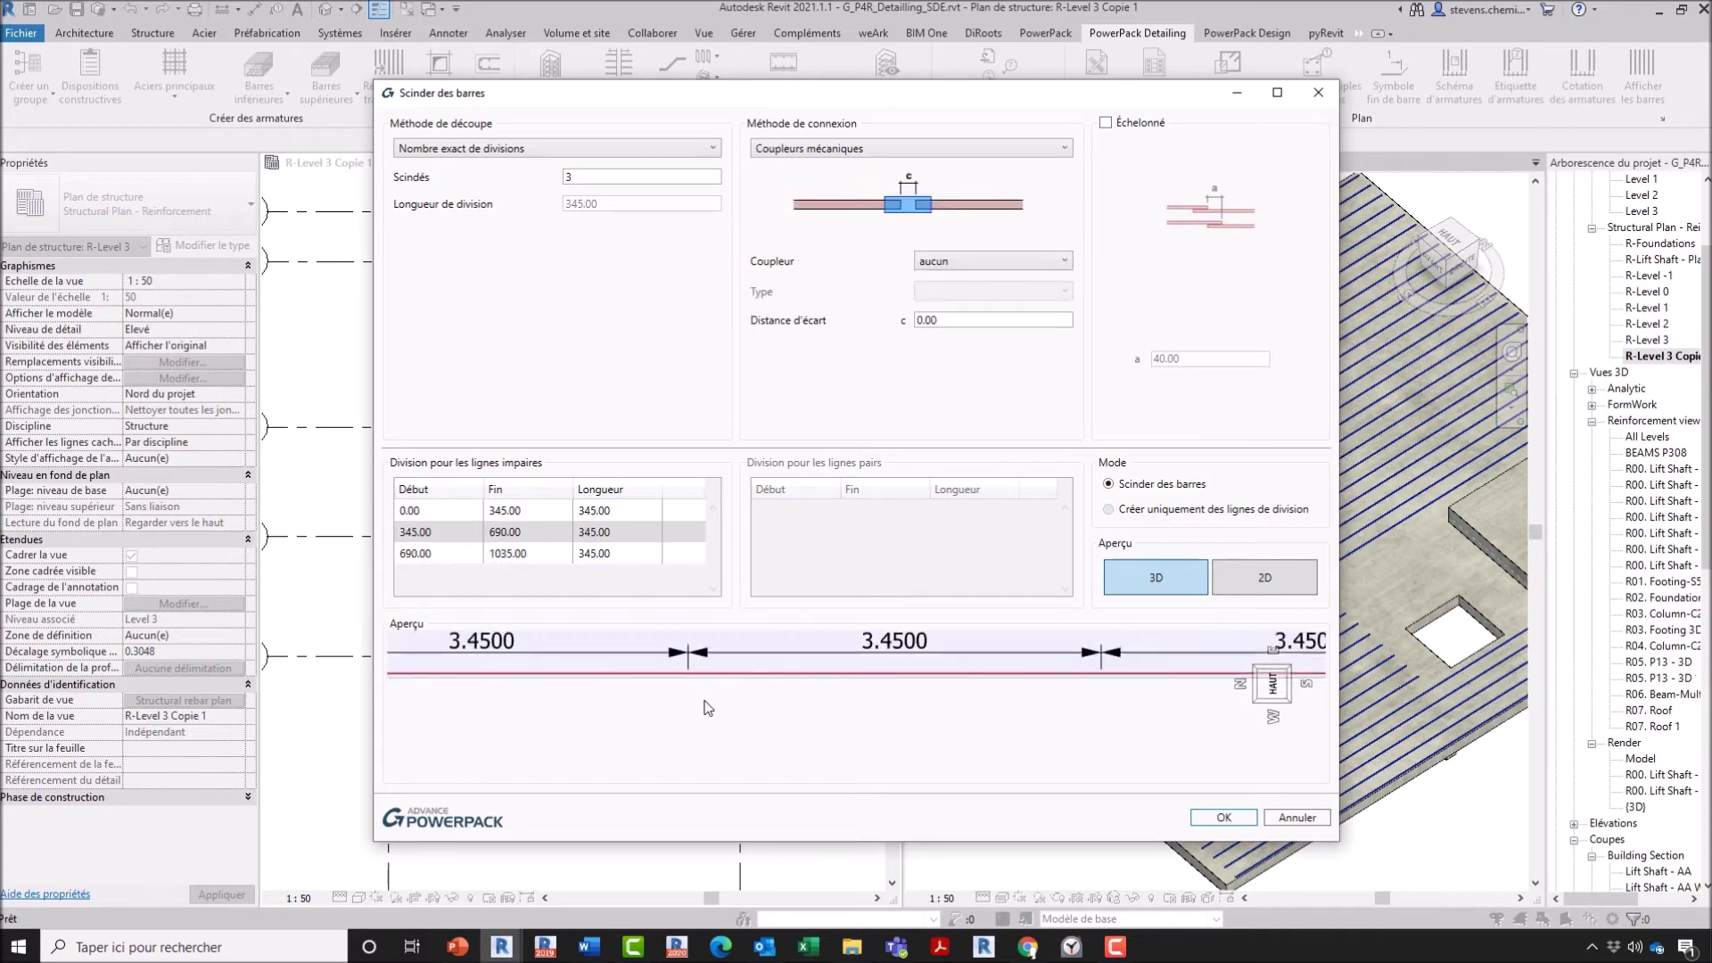
{"action": "scroll", "coordinate": [1018, 736], "scroll_direction": "down", "scroll_amount": 3}
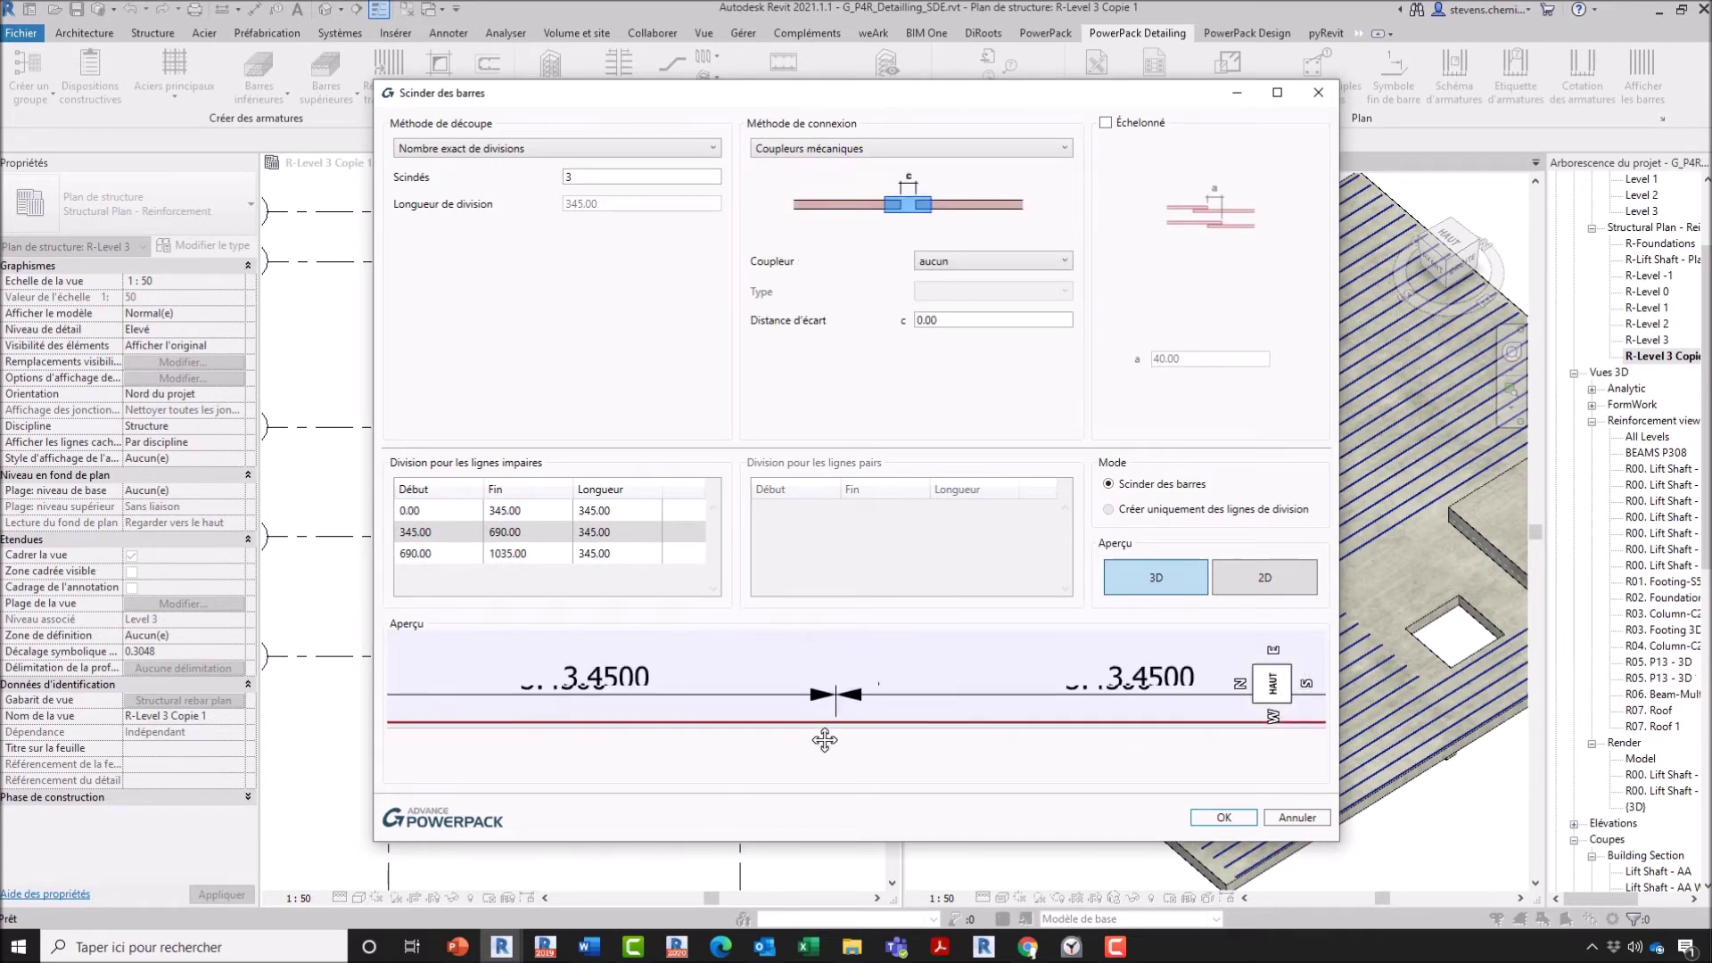
{"action": "left_click", "coordinate": [1001, 261]}
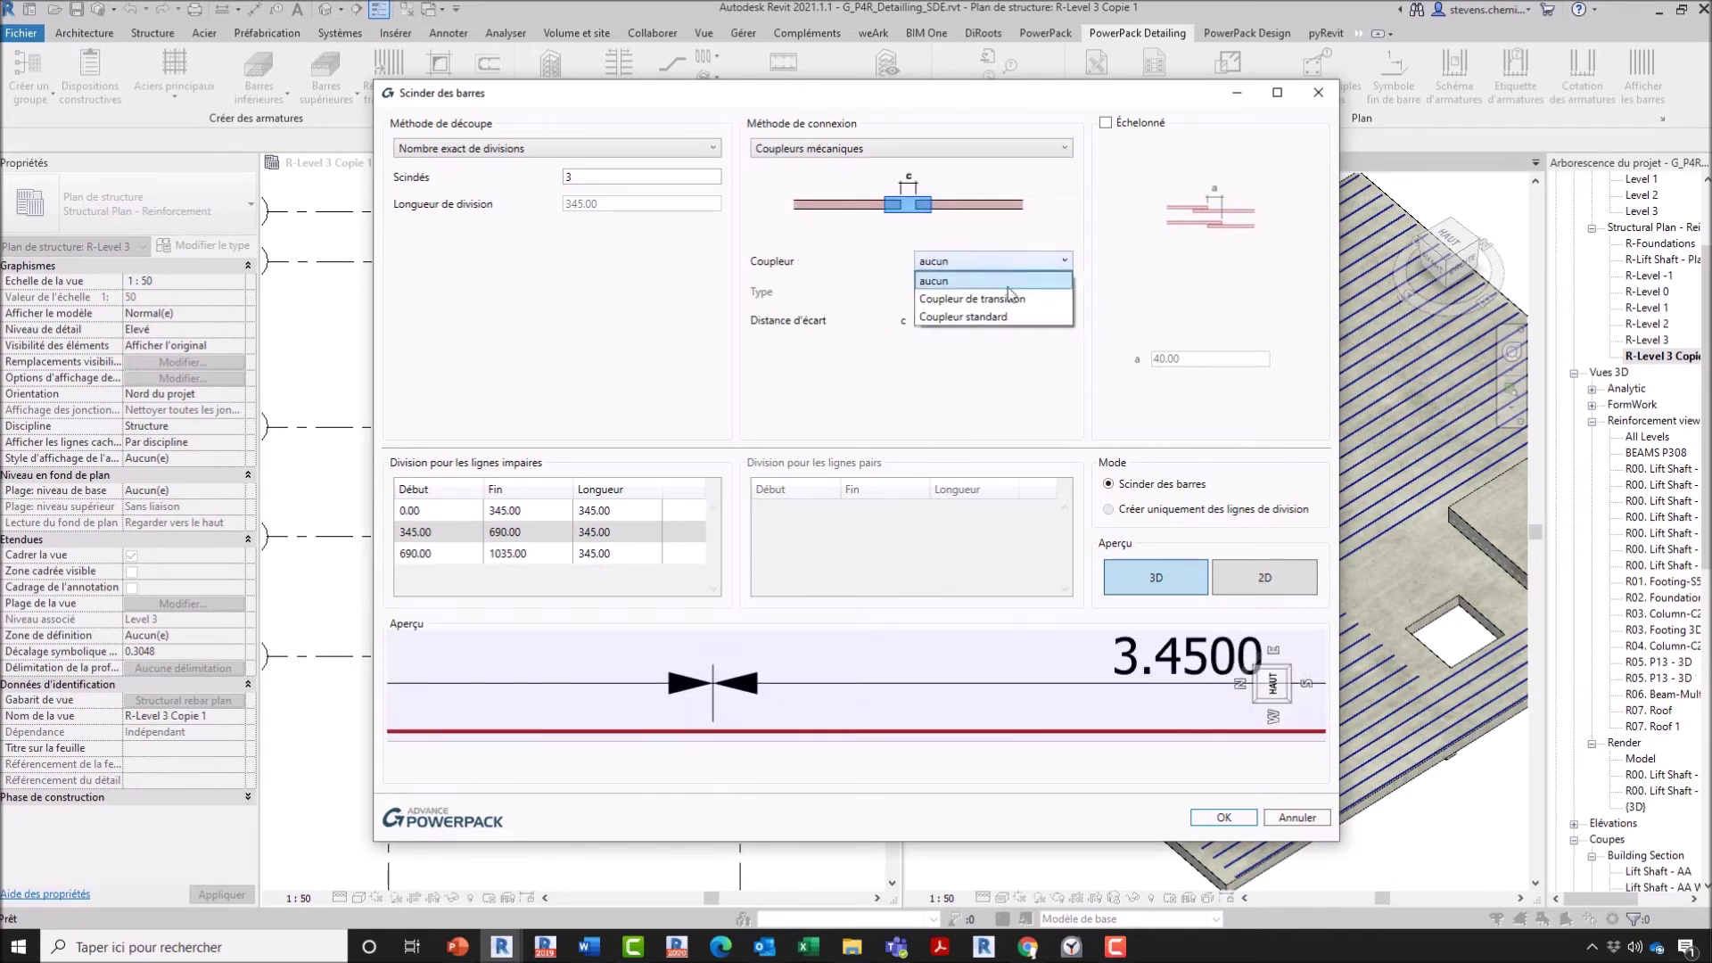
{"action": "left_click", "coordinate": [1013, 301]}
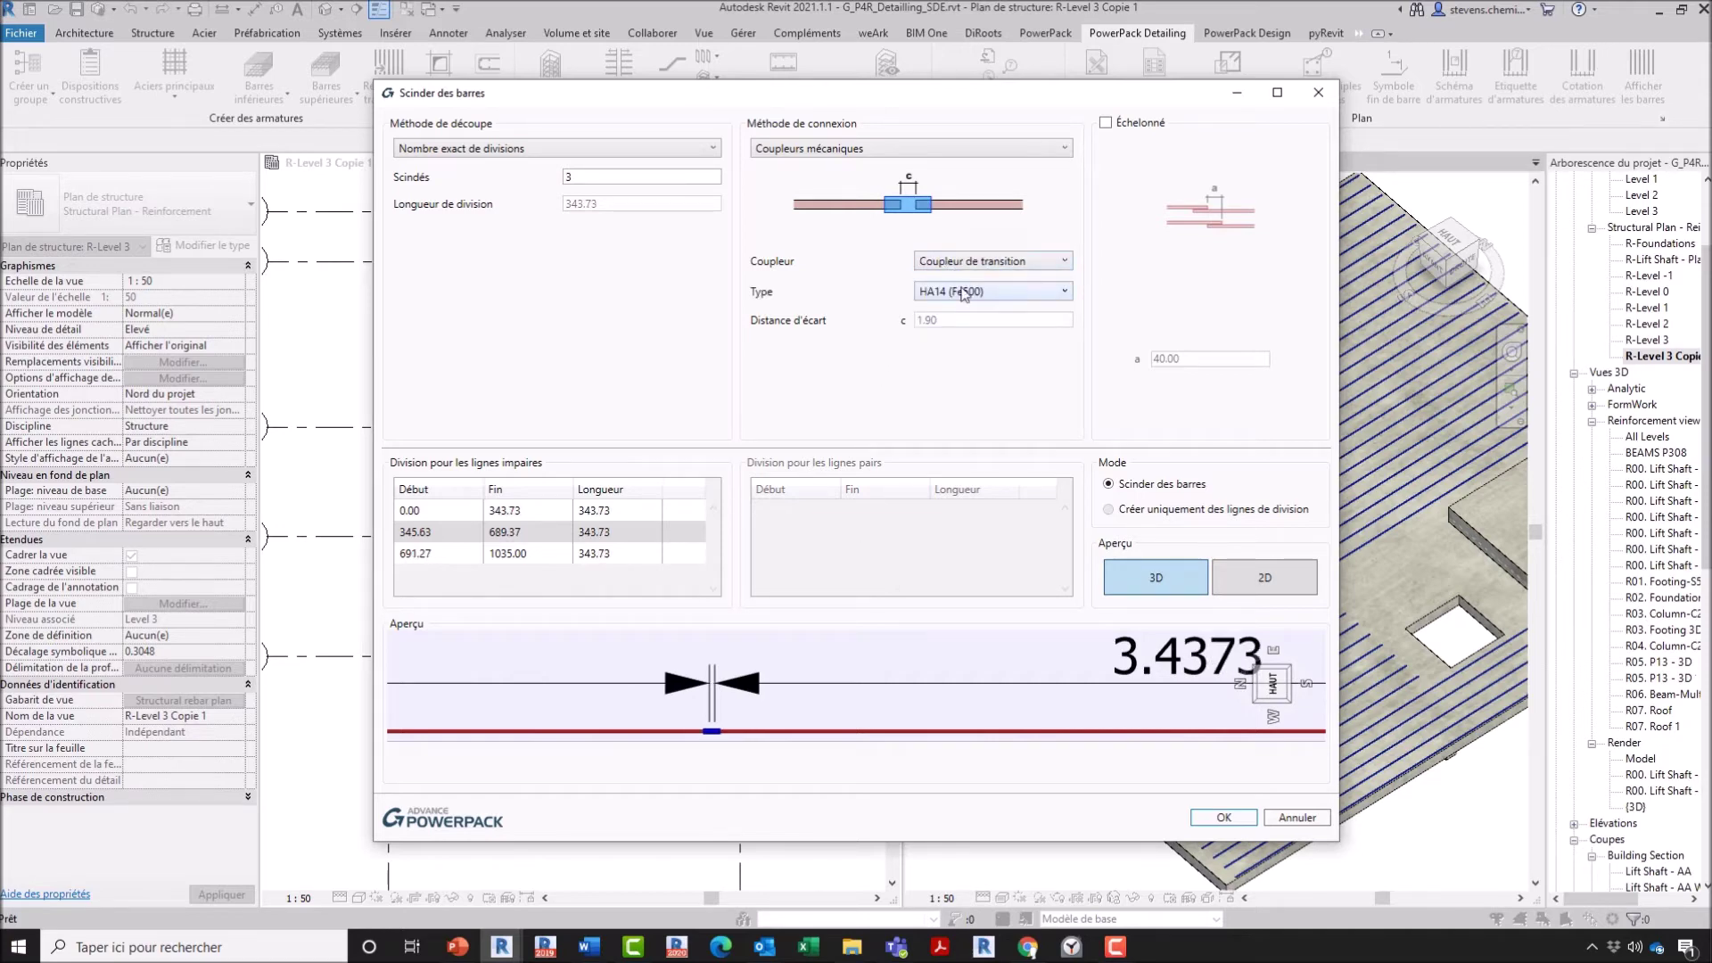
Step: Try the Connexion simple and Barres bâteau connection methods and inspect the cranked overlap in the preview
{"action": "left_click", "coordinate": [886, 154]}
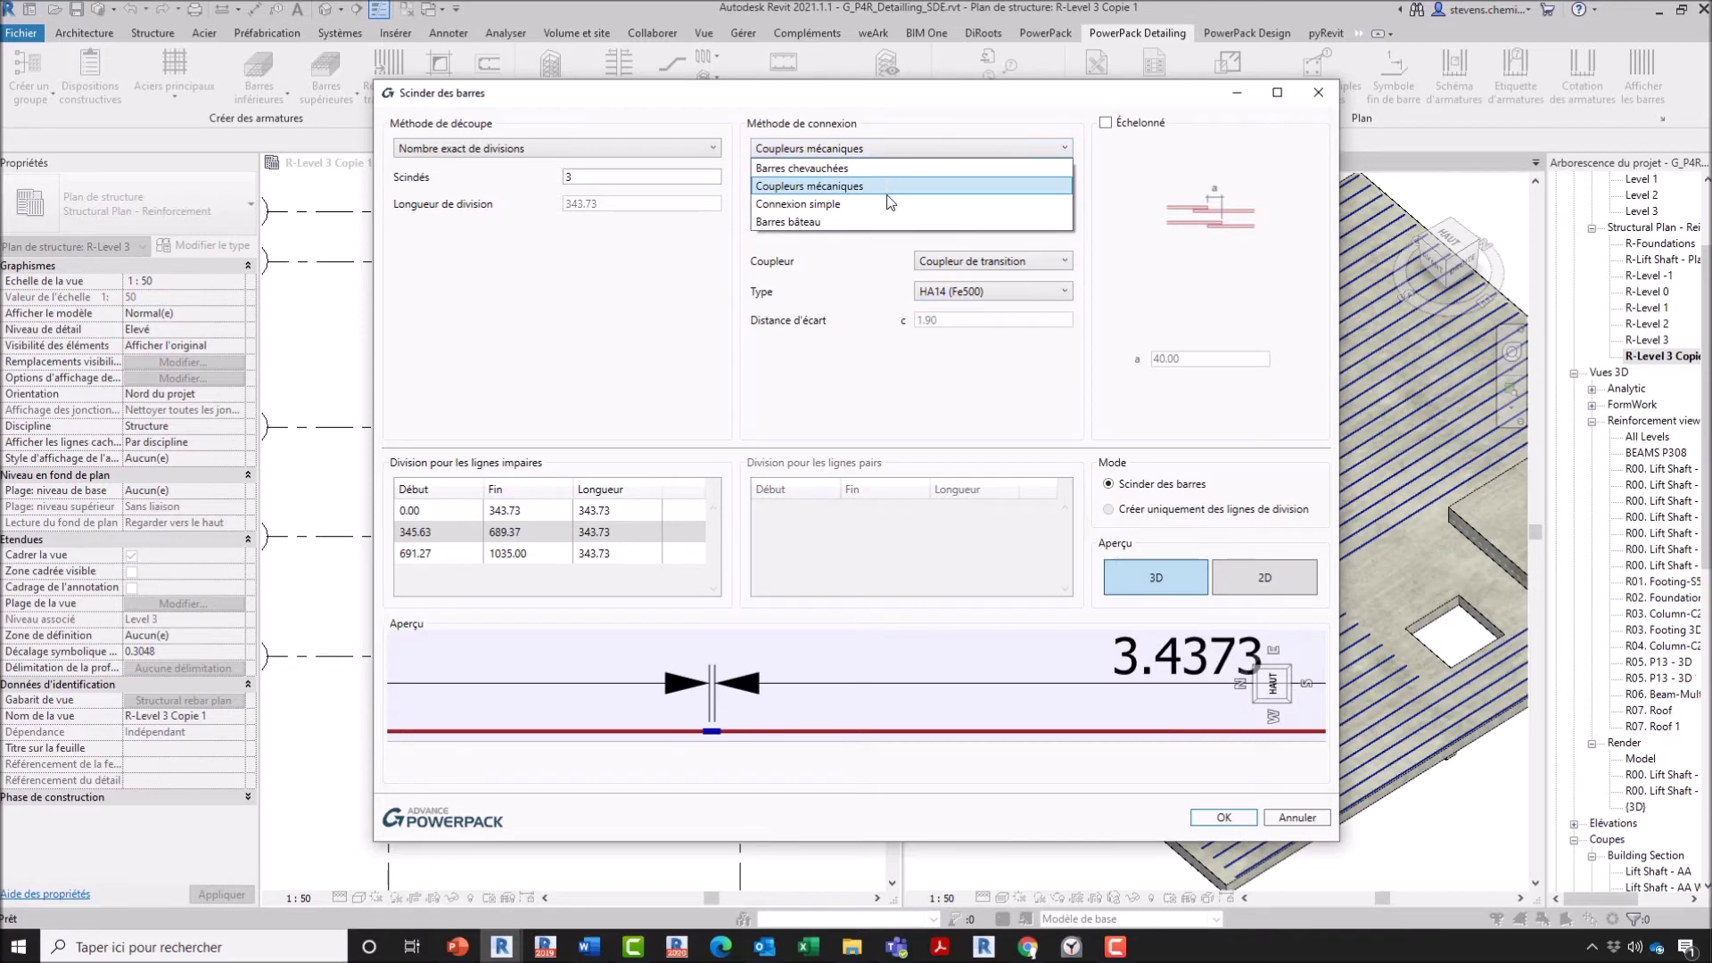
{"action": "left_click", "coordinate": [888, 201]}
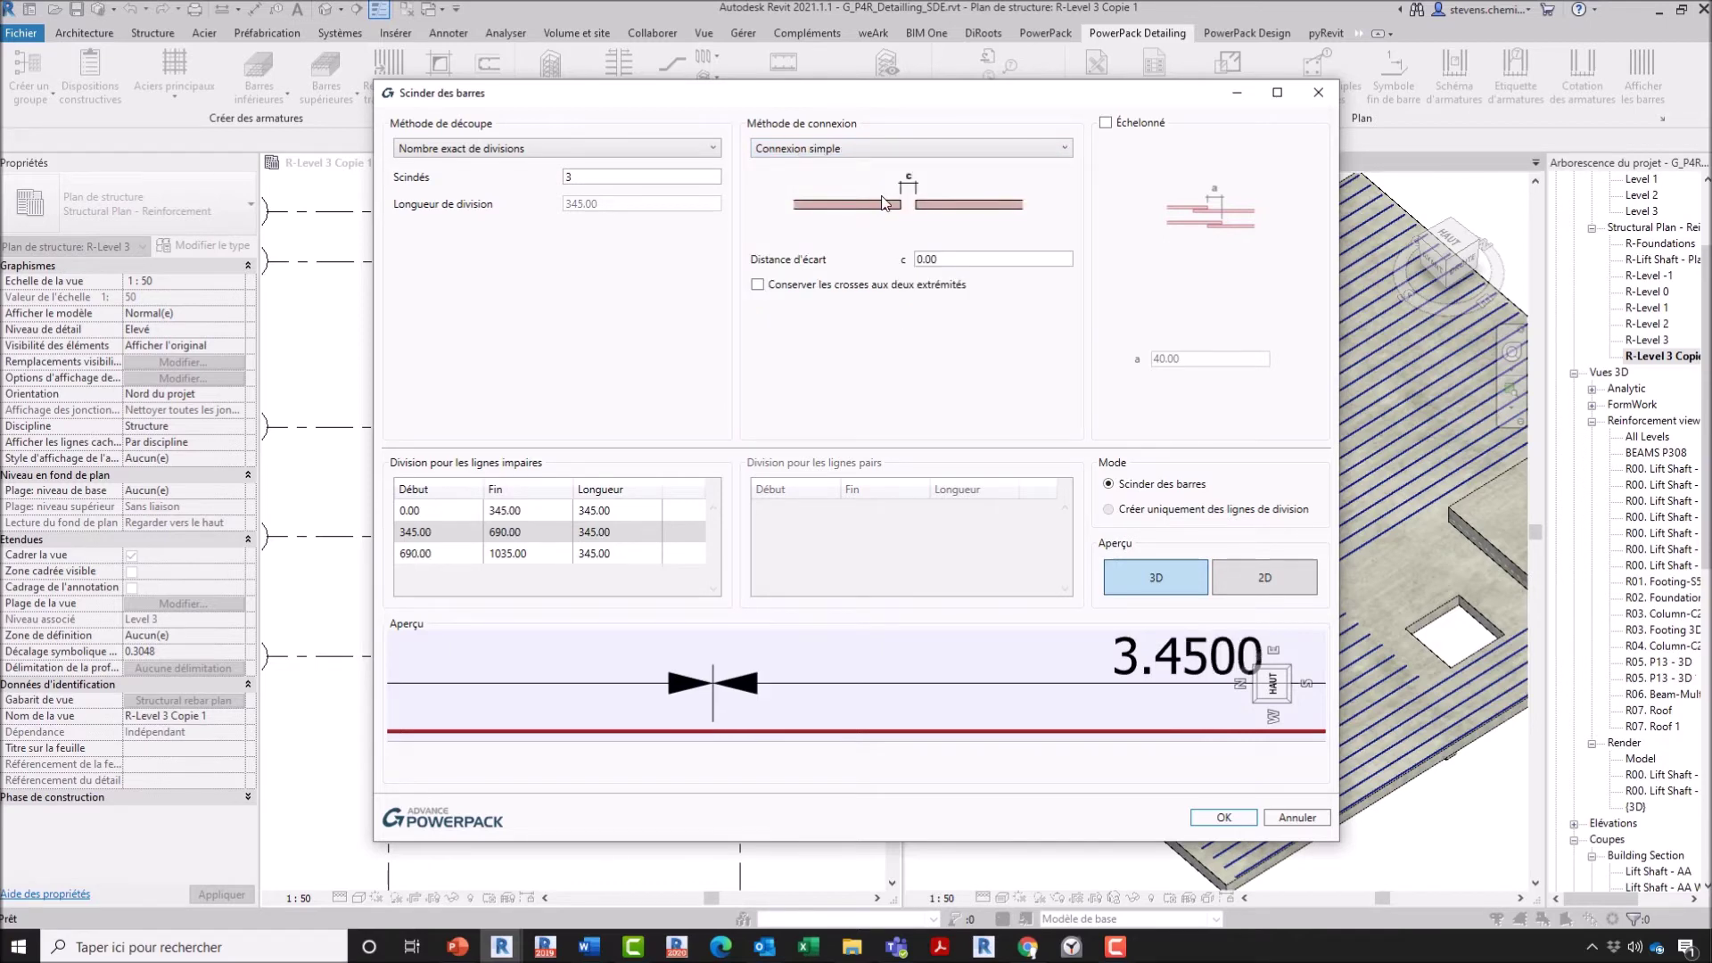
{"action": "left_click", "coordinate": [834, 150]}
{"action": "left_click", "coordinate": [841, 222]}
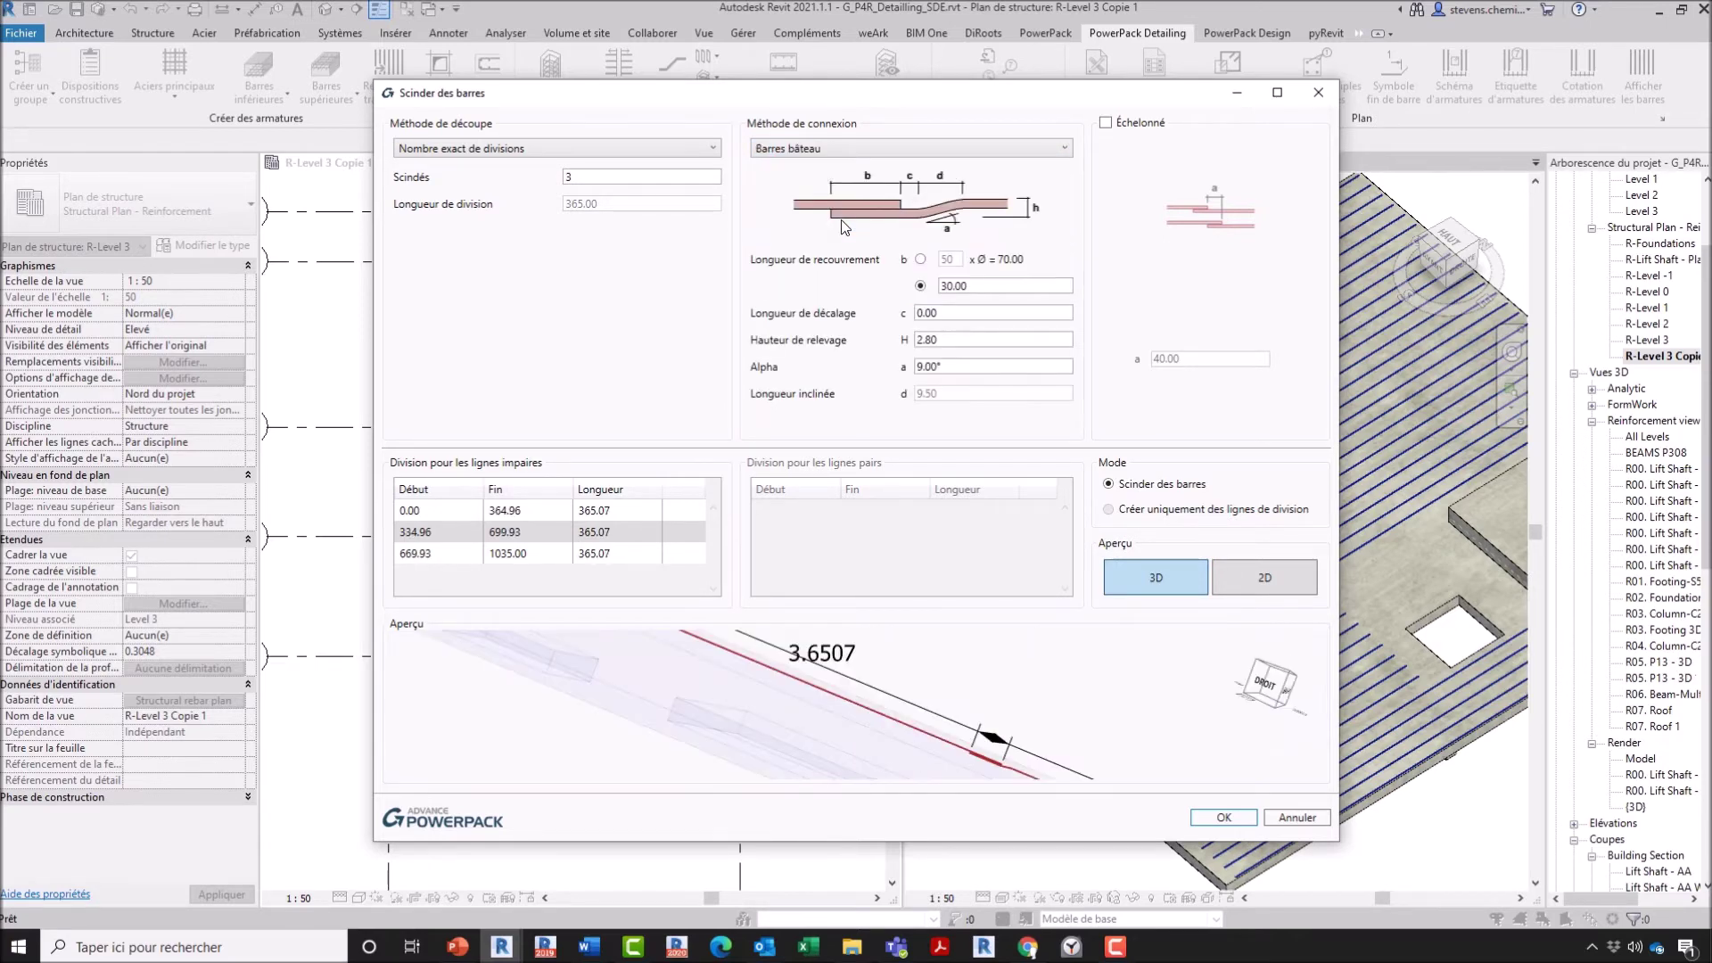
{"action": "scroll", "coordinate": [981, 713], "scroll_direction": "up", "scroll_amount": 8}
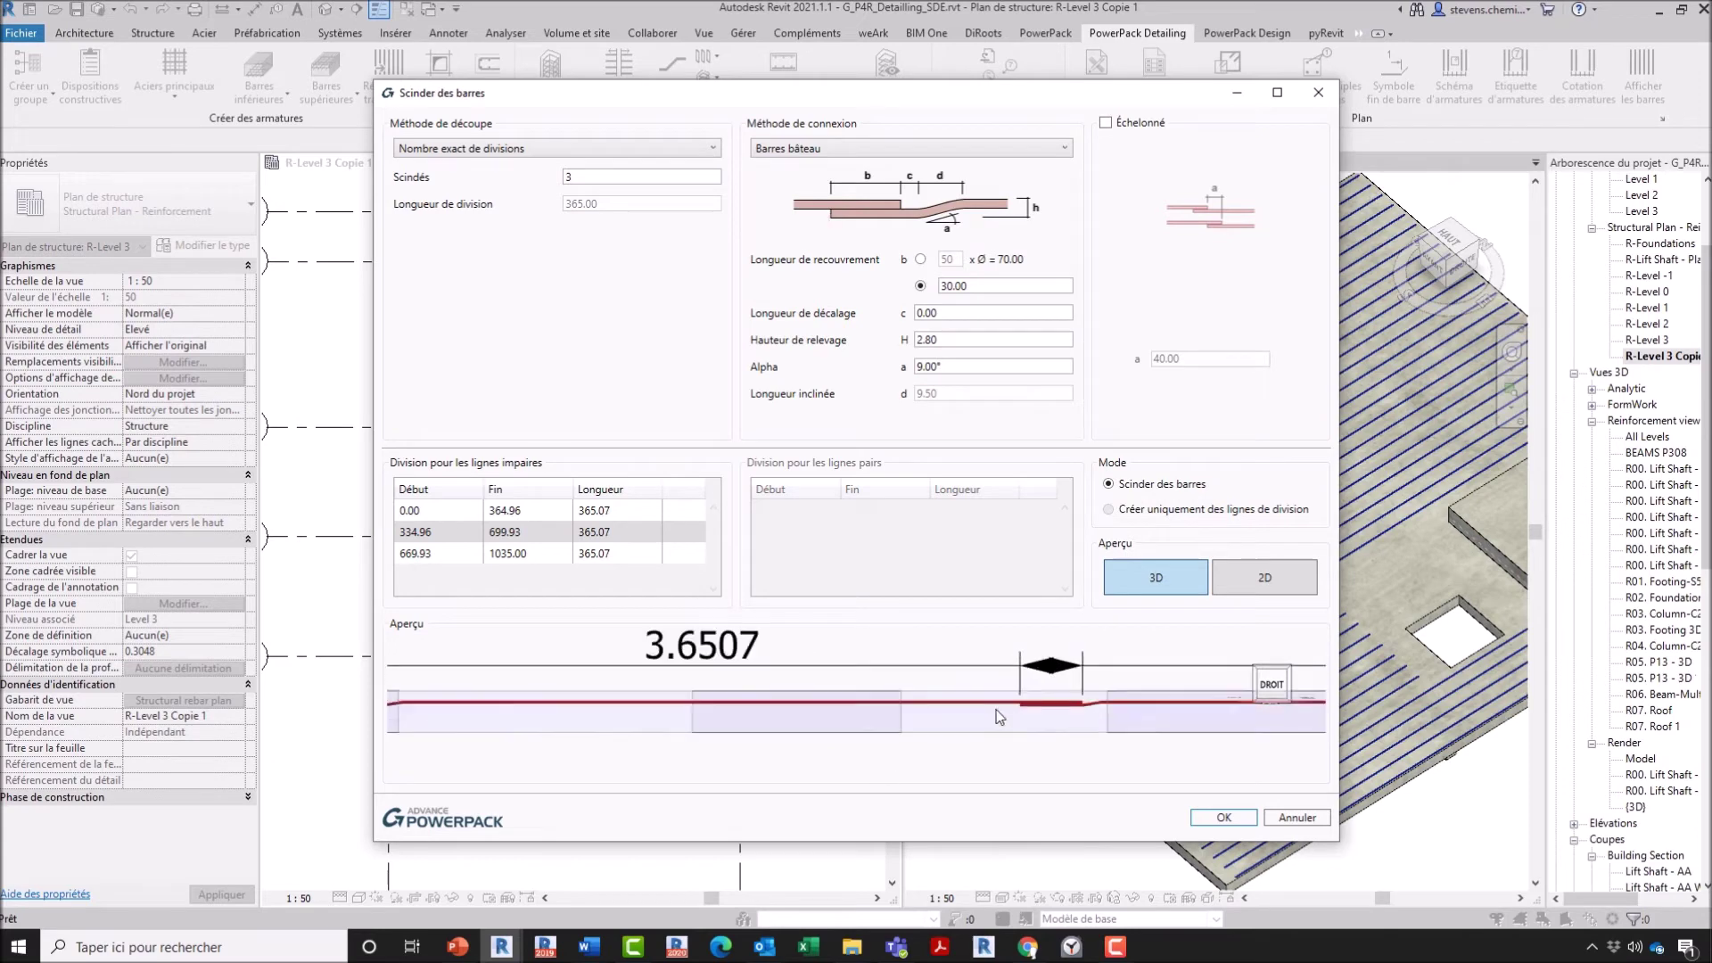
{"action": "scroll", "coordinate": [1180, 731], "scroll_direction": "up", "scroll_amount": 1}
{"action": "middle_click_drag", "start_coordinate": [1121, 731], "coordinate": [1017, 766]}
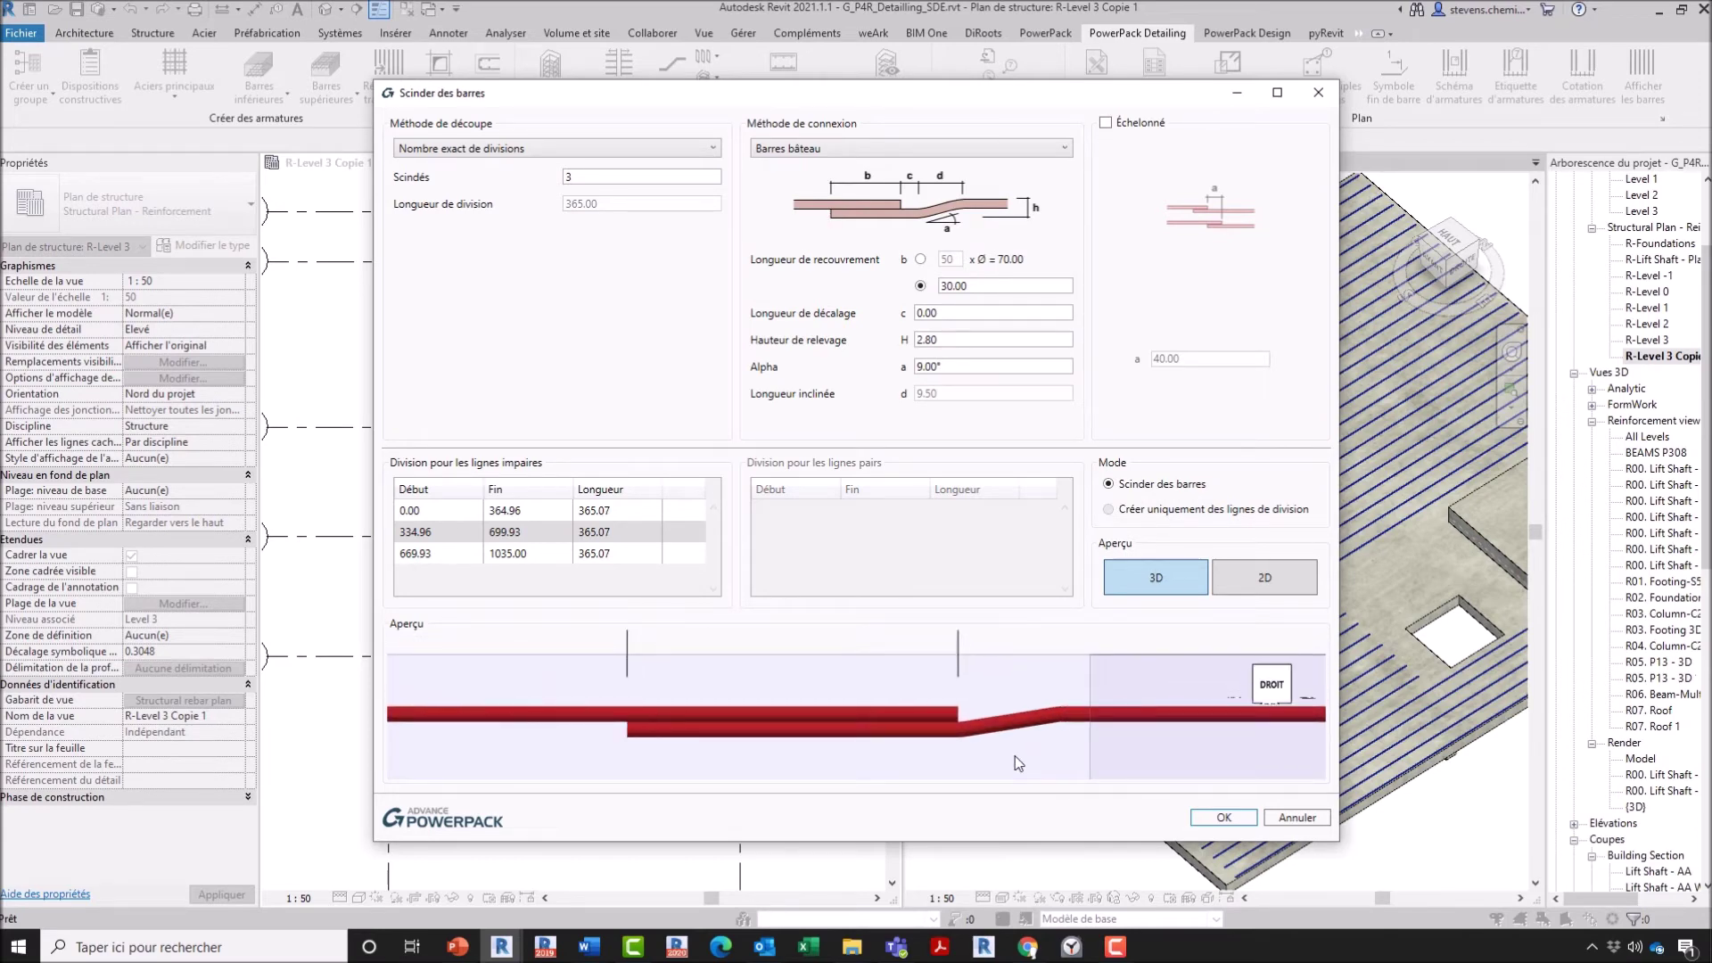
Step: Set the connection method to Barres chevauchées, enable Échelonné staggering, and inspect the overlaps in the preview
{"action": "left_click", "coordinate": [838, 146]}
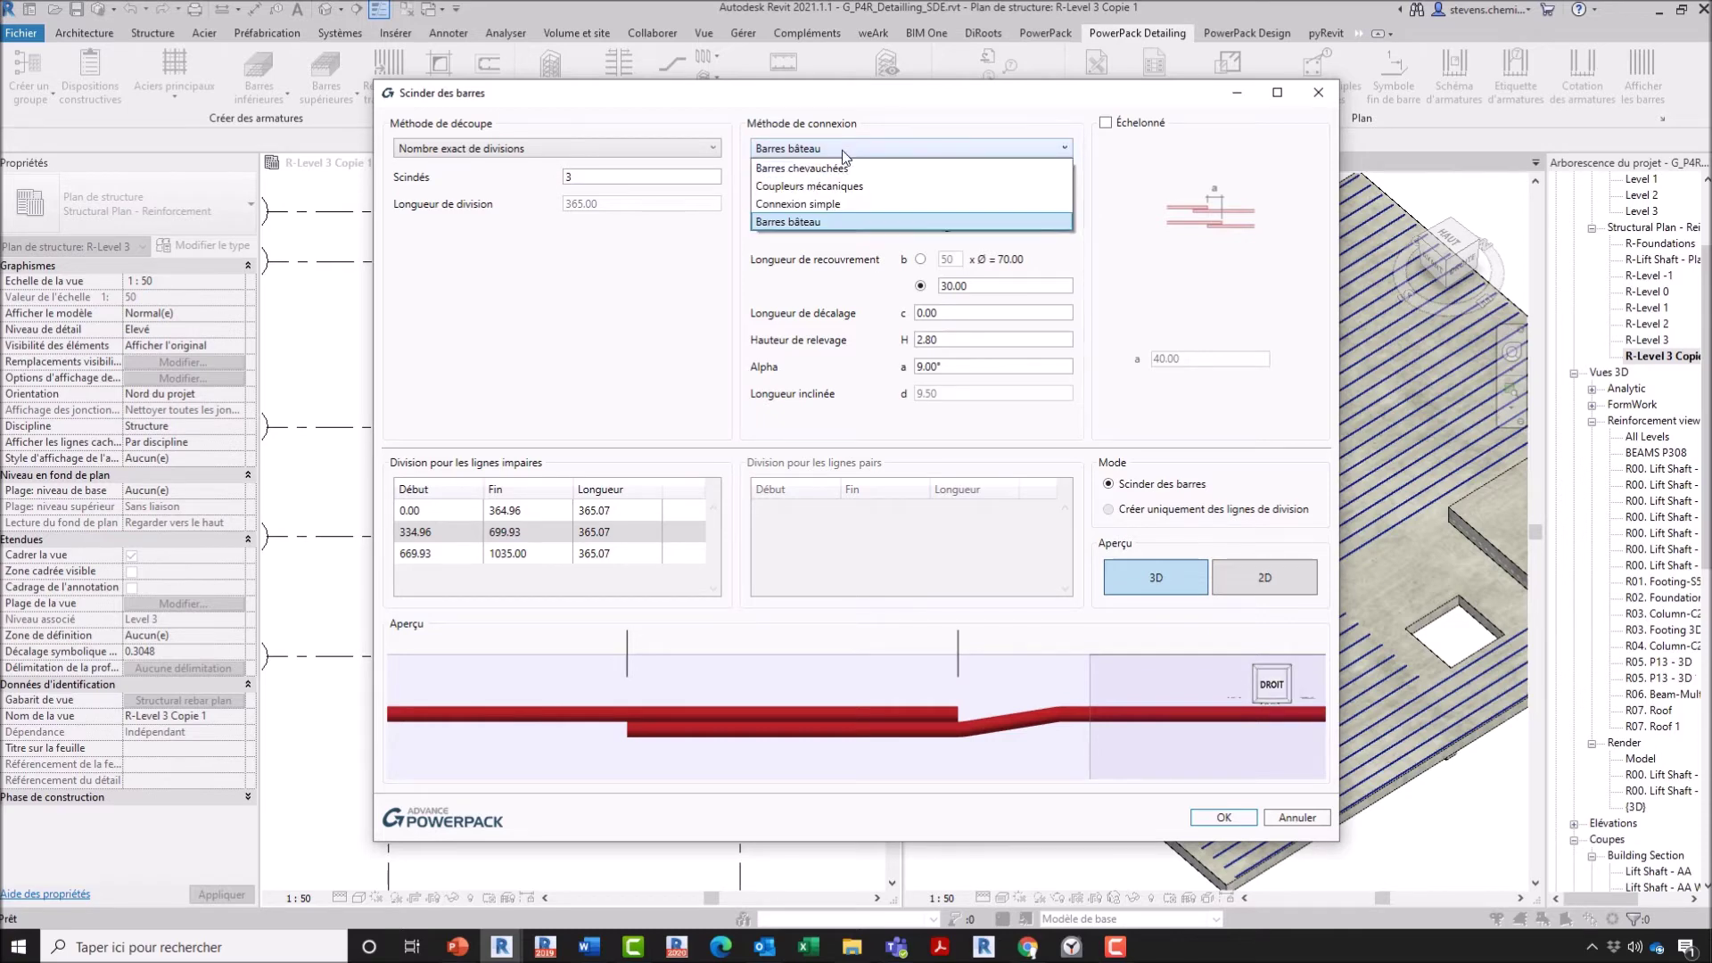
{"action": "left_click", "coordinate": [852, 170]}
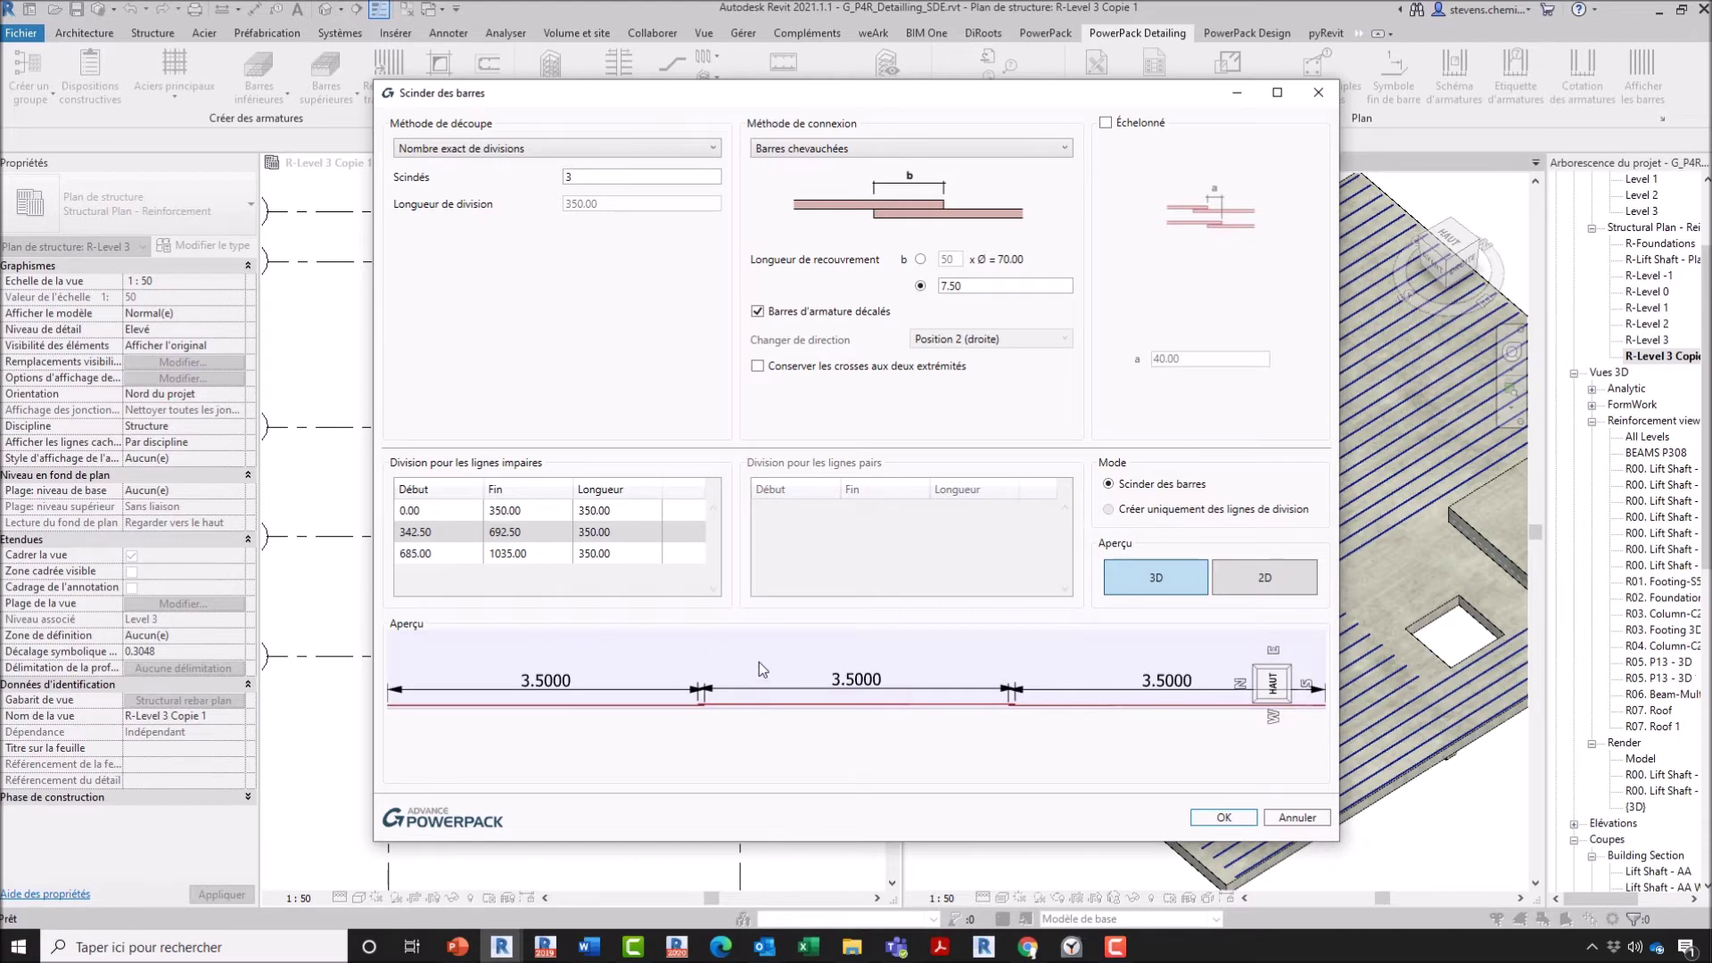
{"action": "left_click", "coordinate": [1140, 124]}
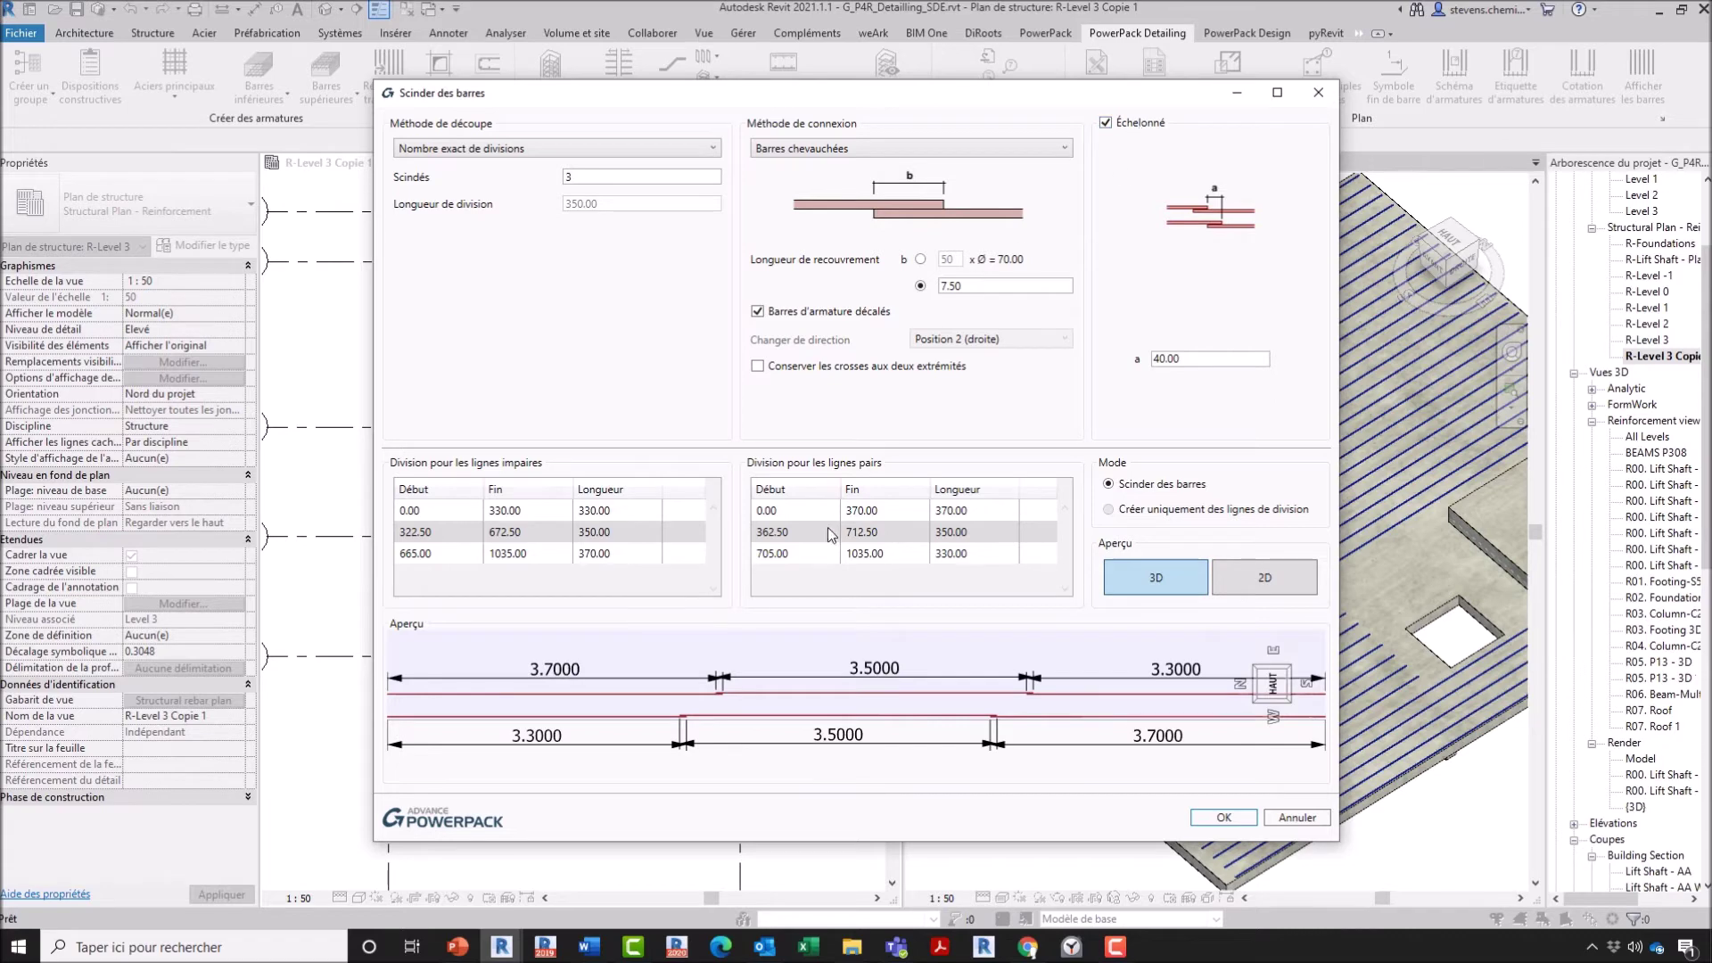
{"action": "scroll", "coordinate": [719, 677], "scroll_direction": "up", "scroll_amount": 5}
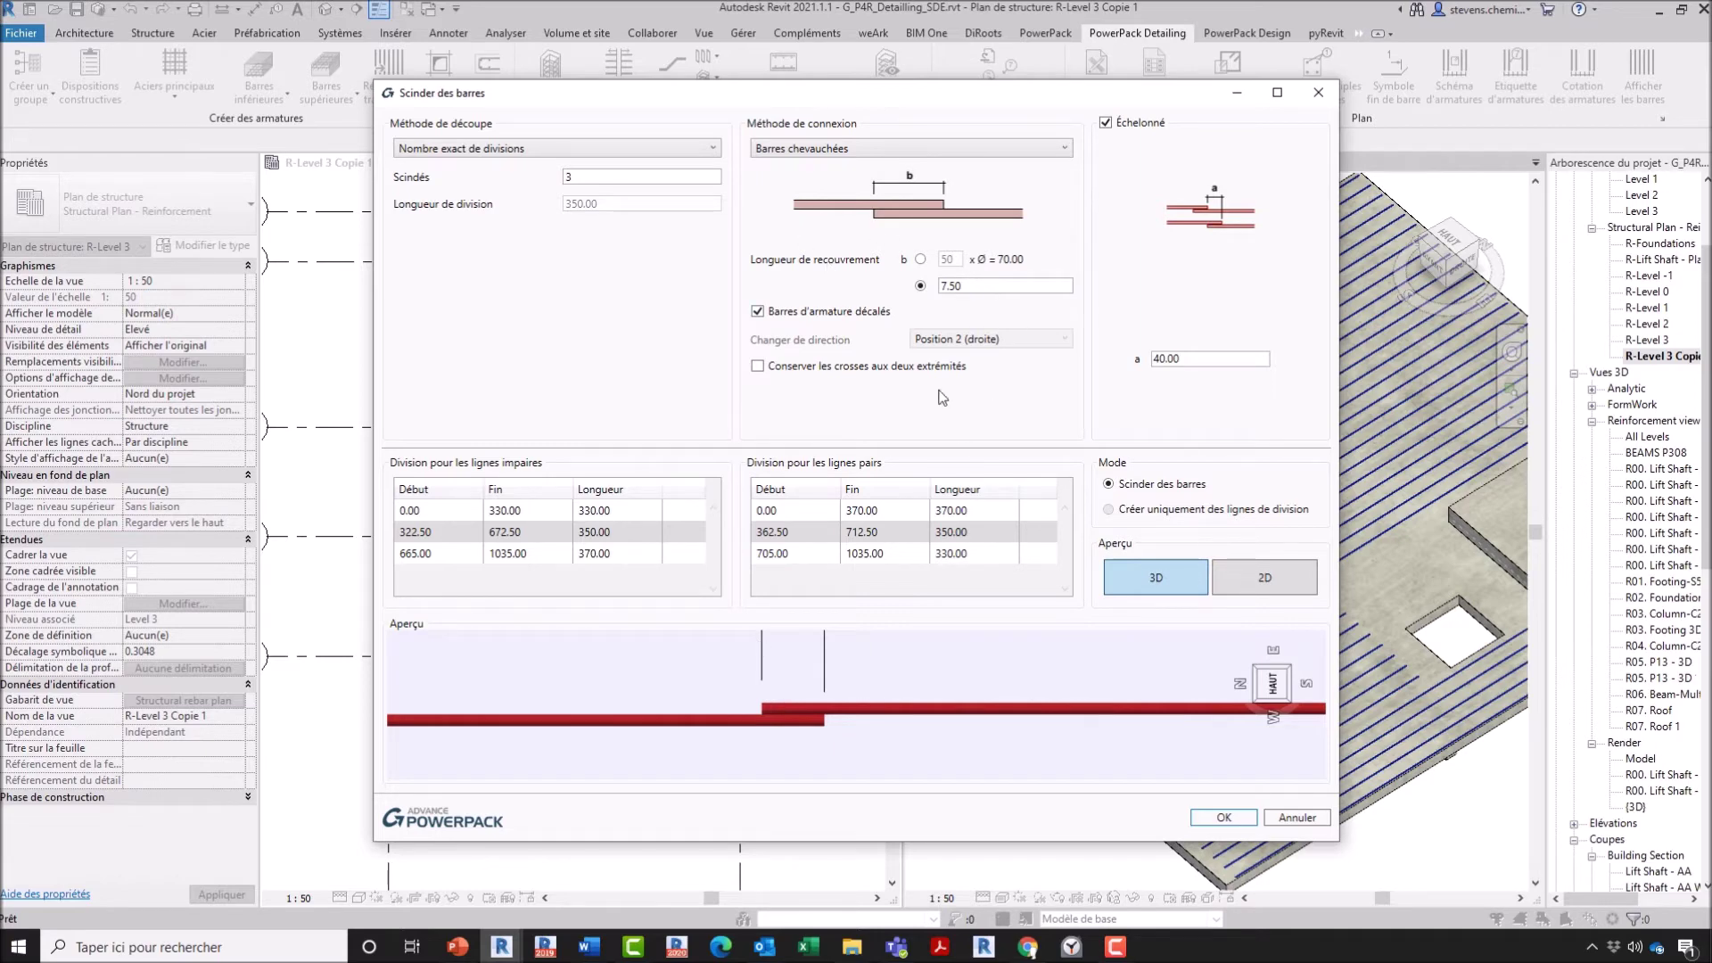
{"action": "scroll", "coordinate": [774, 666], "scroll_direction": "up", "scroll_amount": 3}
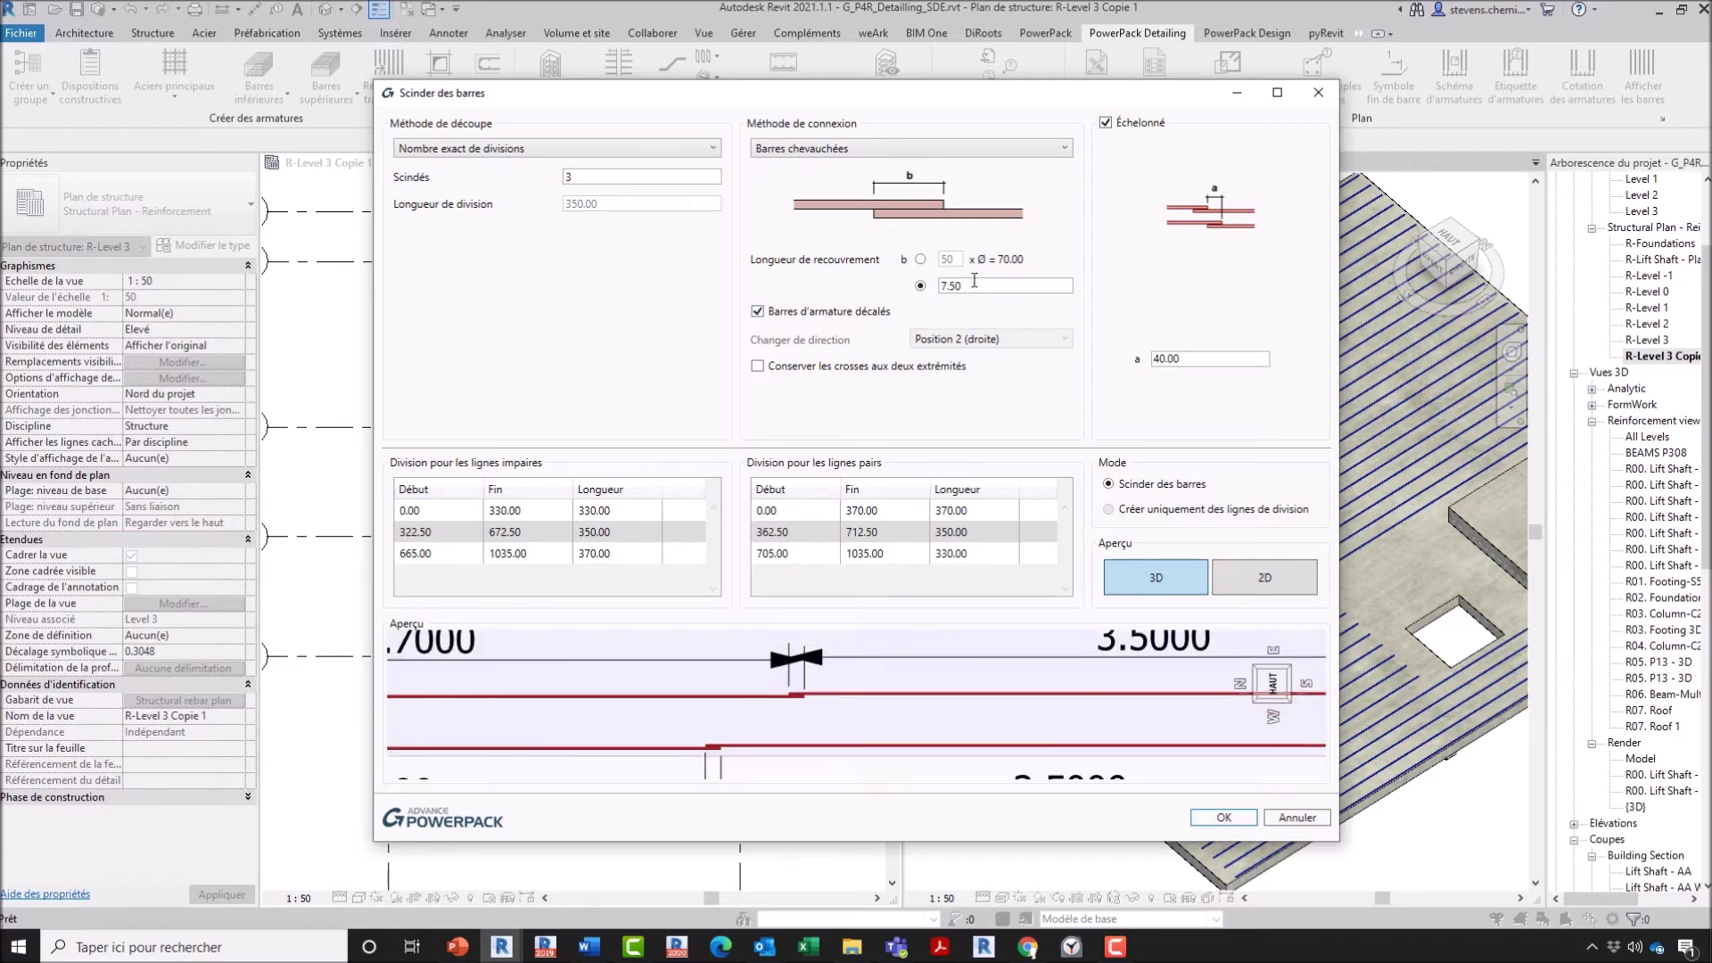
Step: Try overlap lengths of 17.50 and 107.50 and compare the staggered overlaps in the preview
{"action": "left_click", "coordinate": [943, 285]}
{"action": "type", "text": "1"}
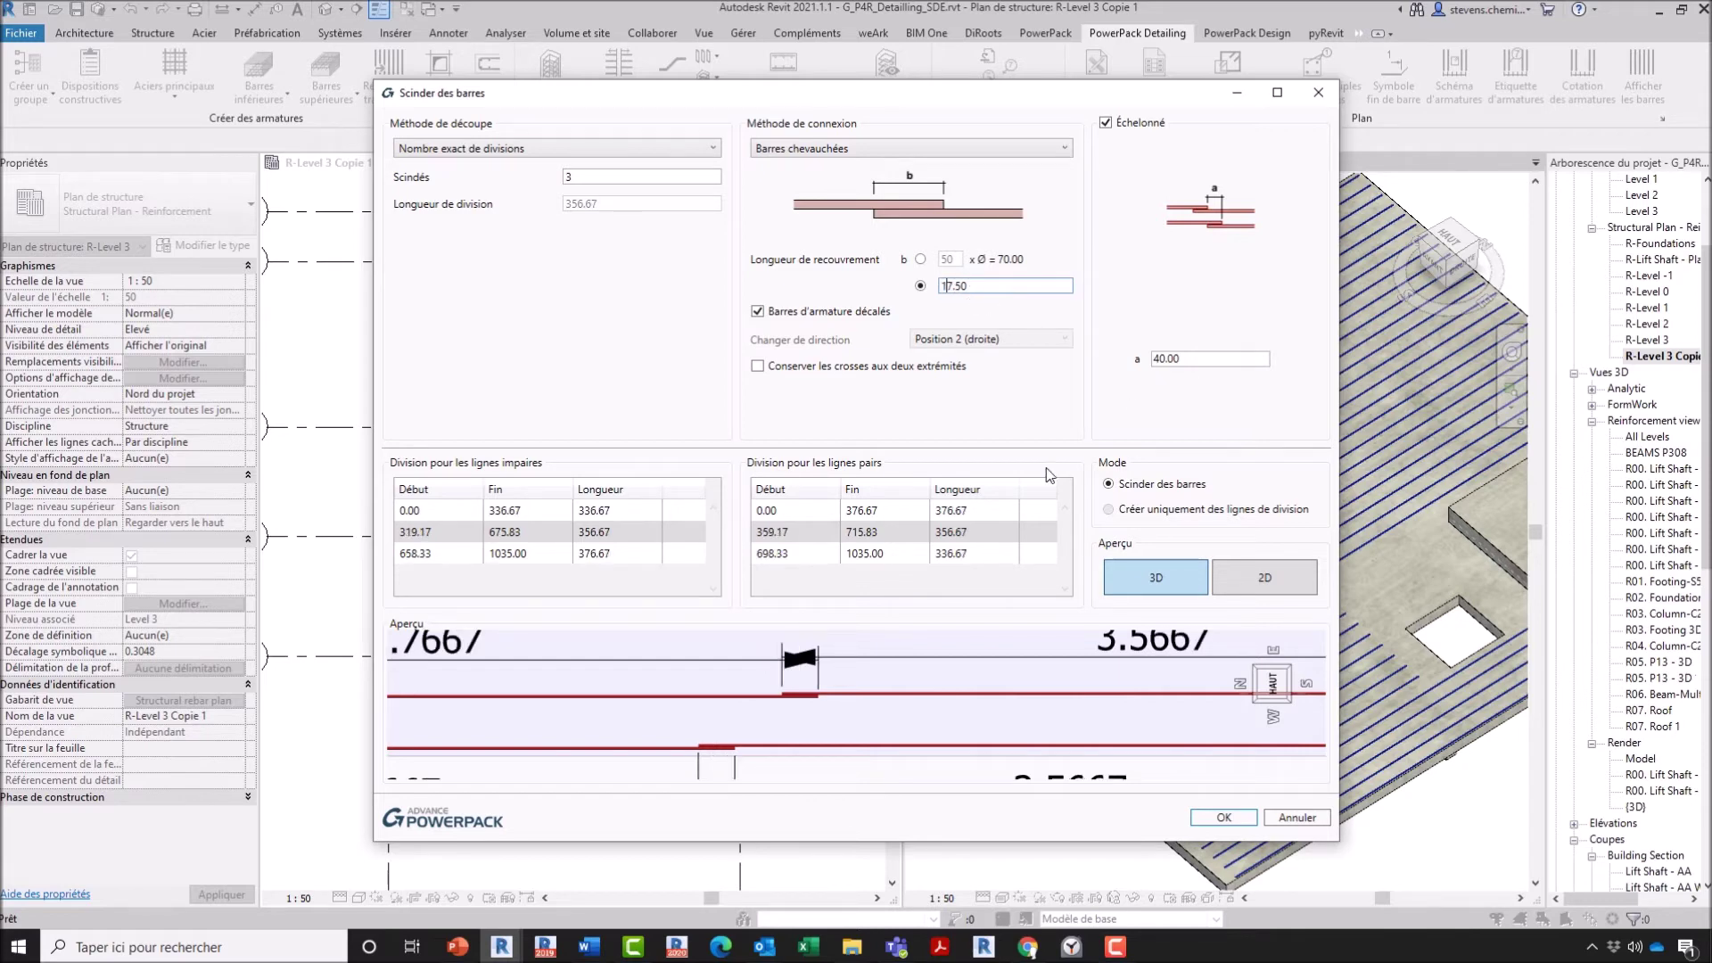
{"action": "scroll", "coordinate": [945, 708], "scroll_direction": "down", "scroll_amount": 3}
{"action": "scroll", "coordinate": [751, 739], "scroll_direction": "down", "scroll_amount": 1}
{"action": "scroll", "coordinate": [750, 739], "scroll_direction": "up", "scroll_amount": 3}
{"action": "left_click", "coordinate": [949, 286]}
{"action": "type", "text": "0"}
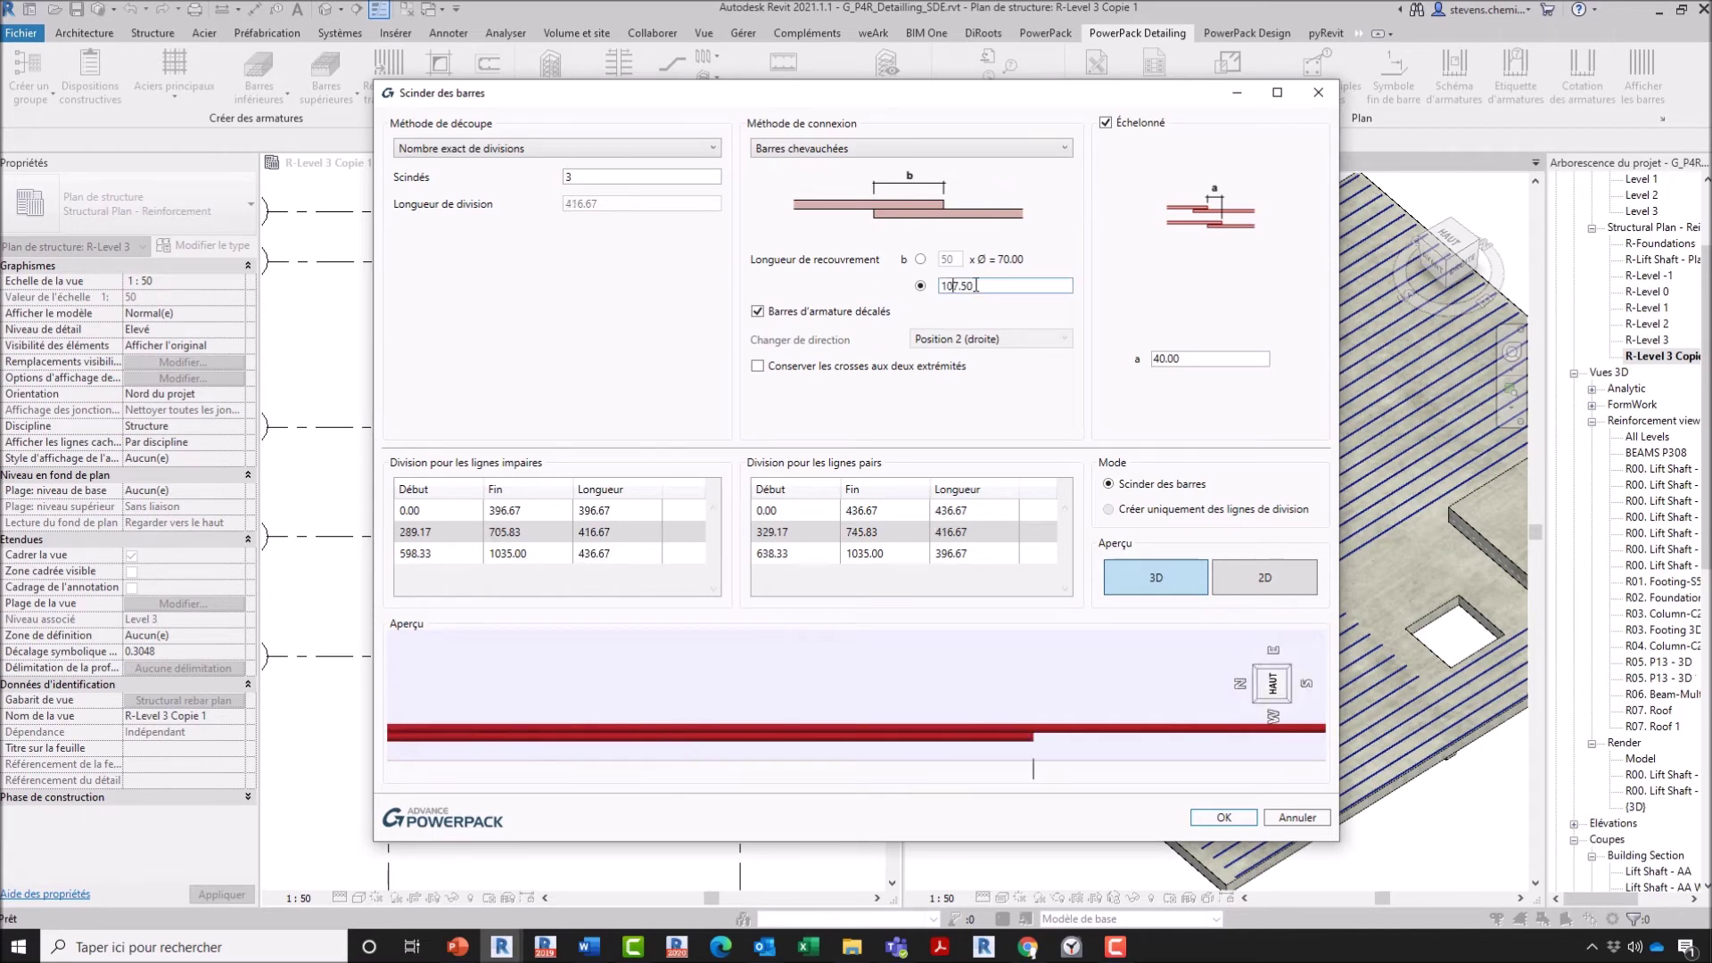
{"action": "scroll", "coordinate": [847, 752], "scroll_direction": "down", "scroll_amount": 3}
{"action": "scroll", "coordinate": [847, 751], "scroll_direction": "down", "scroll_amount": 2}
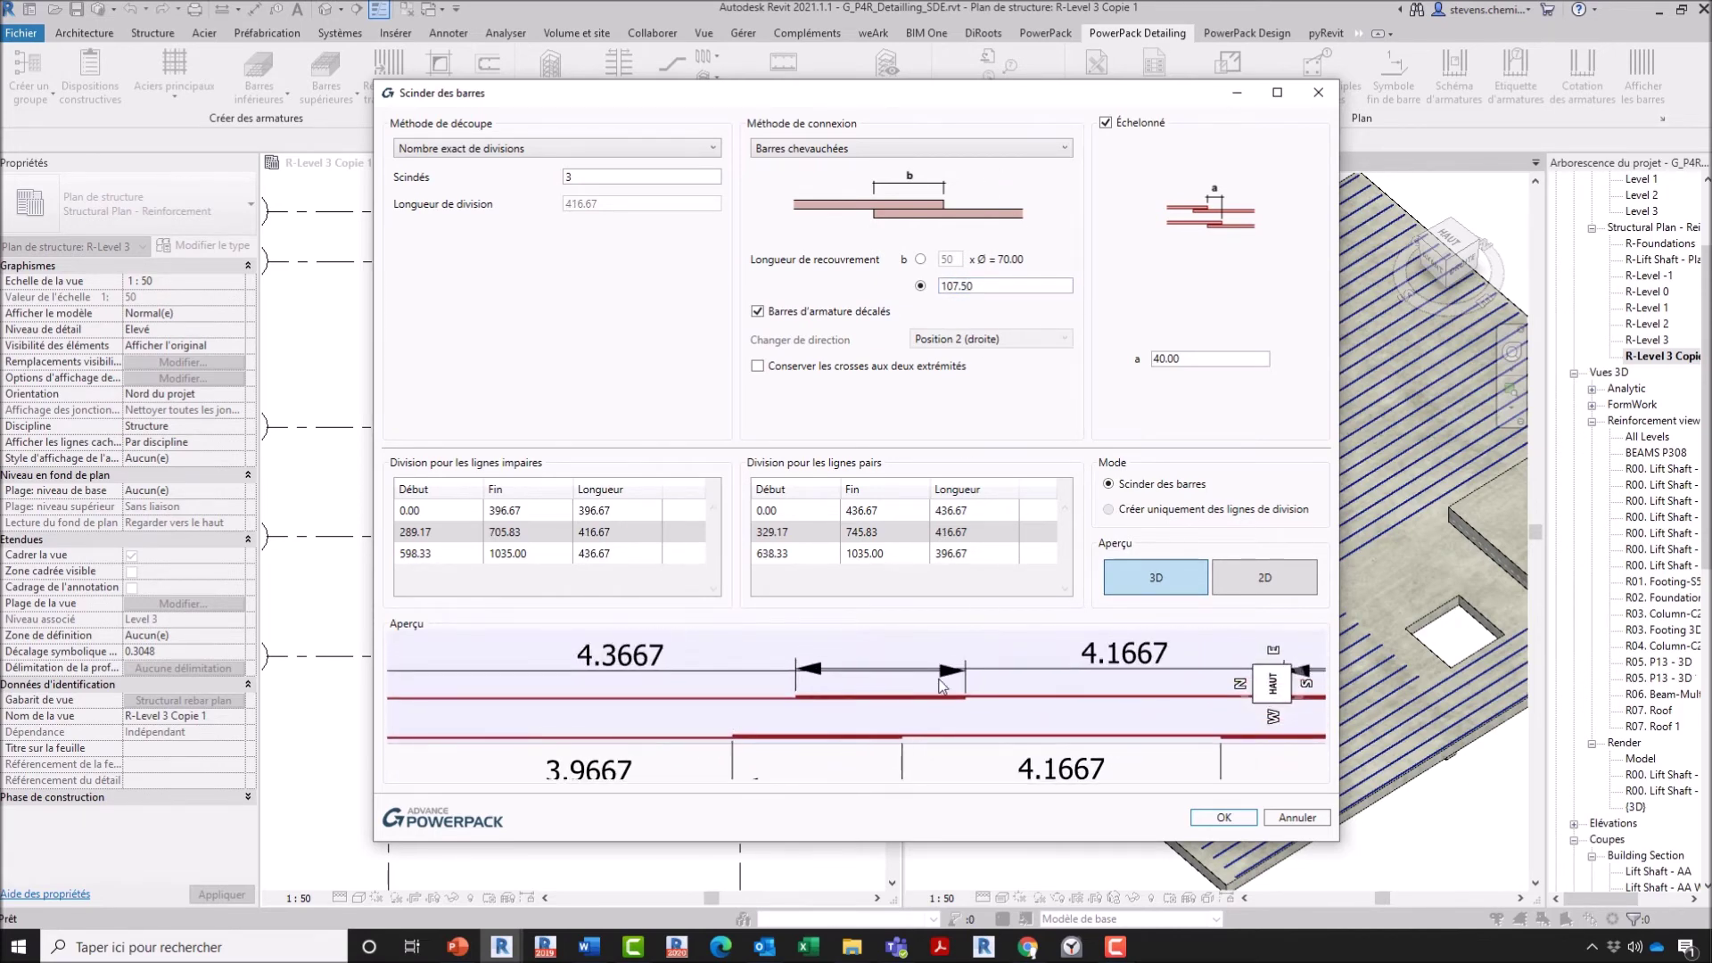
Step: Set the overlap length to 70, check the preview, and apply the split to the slab bars
{"action": "left_click_drag", "start_coordinate": [972, 286], "coordinate": [861, 284]}
{"action": "type", "text": "70"}
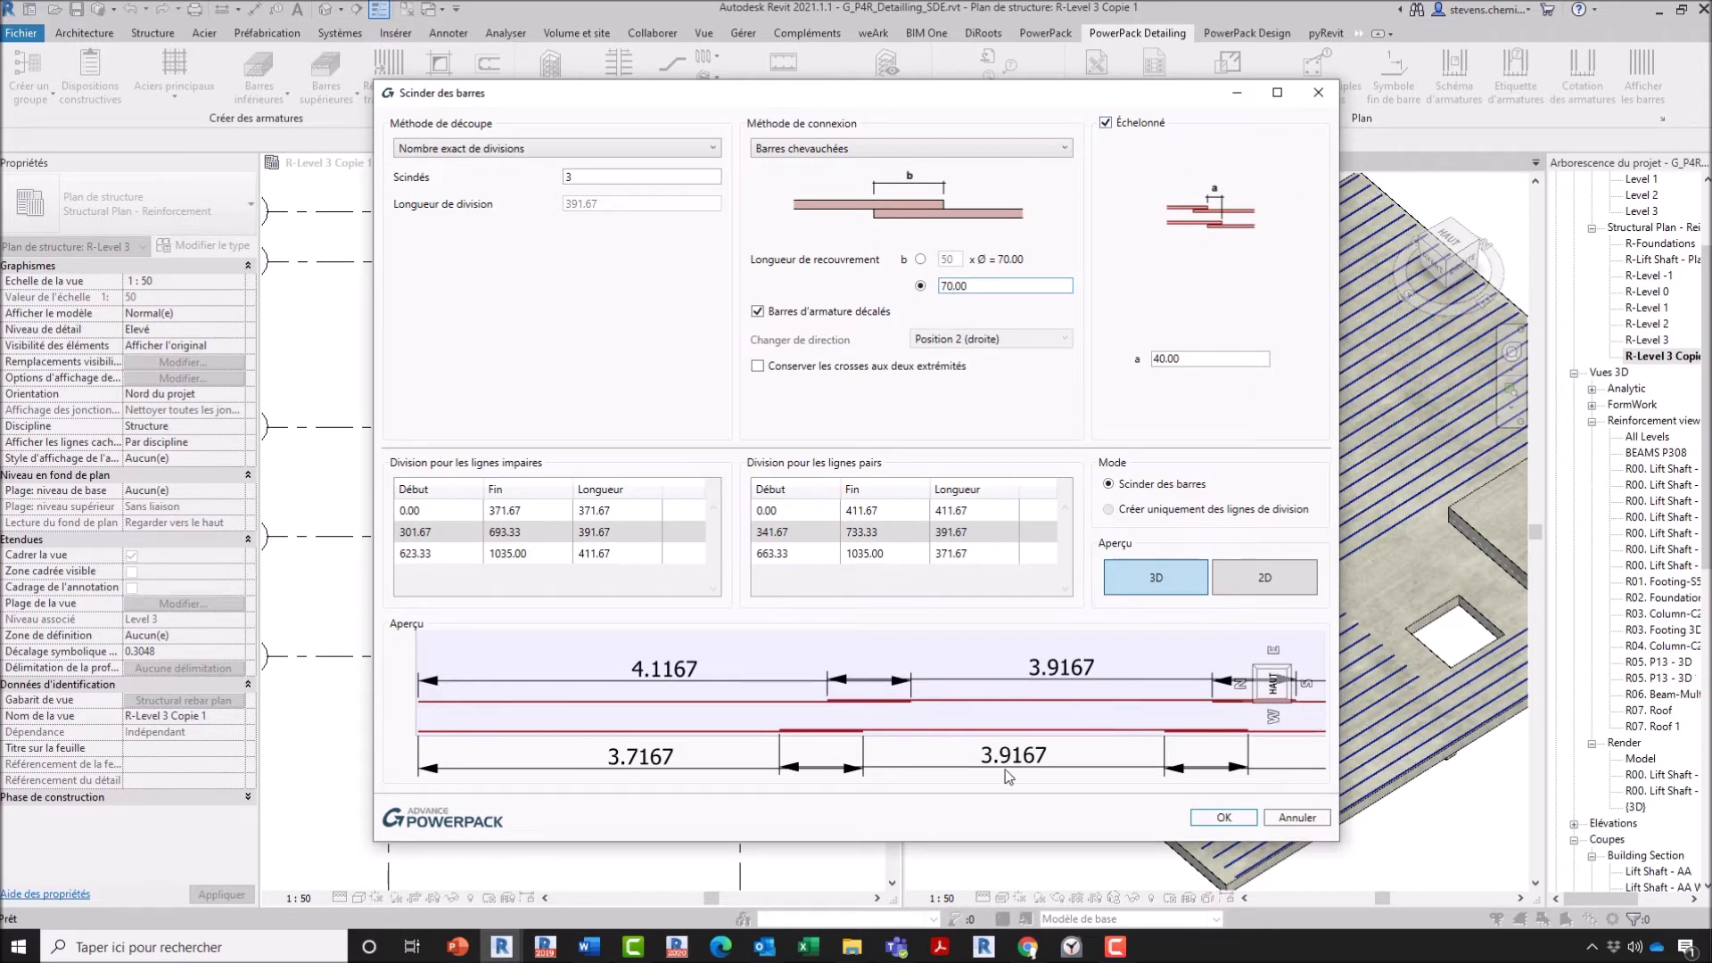
{"action": "middle_click_drag", "start_coordinate": [1066, 754], "coordinate": [764, 764]}
{"action": "mouse_move", "coordinate": [988, 754]}
{"action": "middle_mouse_down"}
{"action": "mouse_move", "coordinate": [868, 758]}
{"action": "mouse_move", "coordinate": [1065, 740]}
{"action": "middle_mouse_up"}
{"action": "scroll", "coordinate": [1051, 724], "scroll_direction": "down", "scroll_amount": 3}
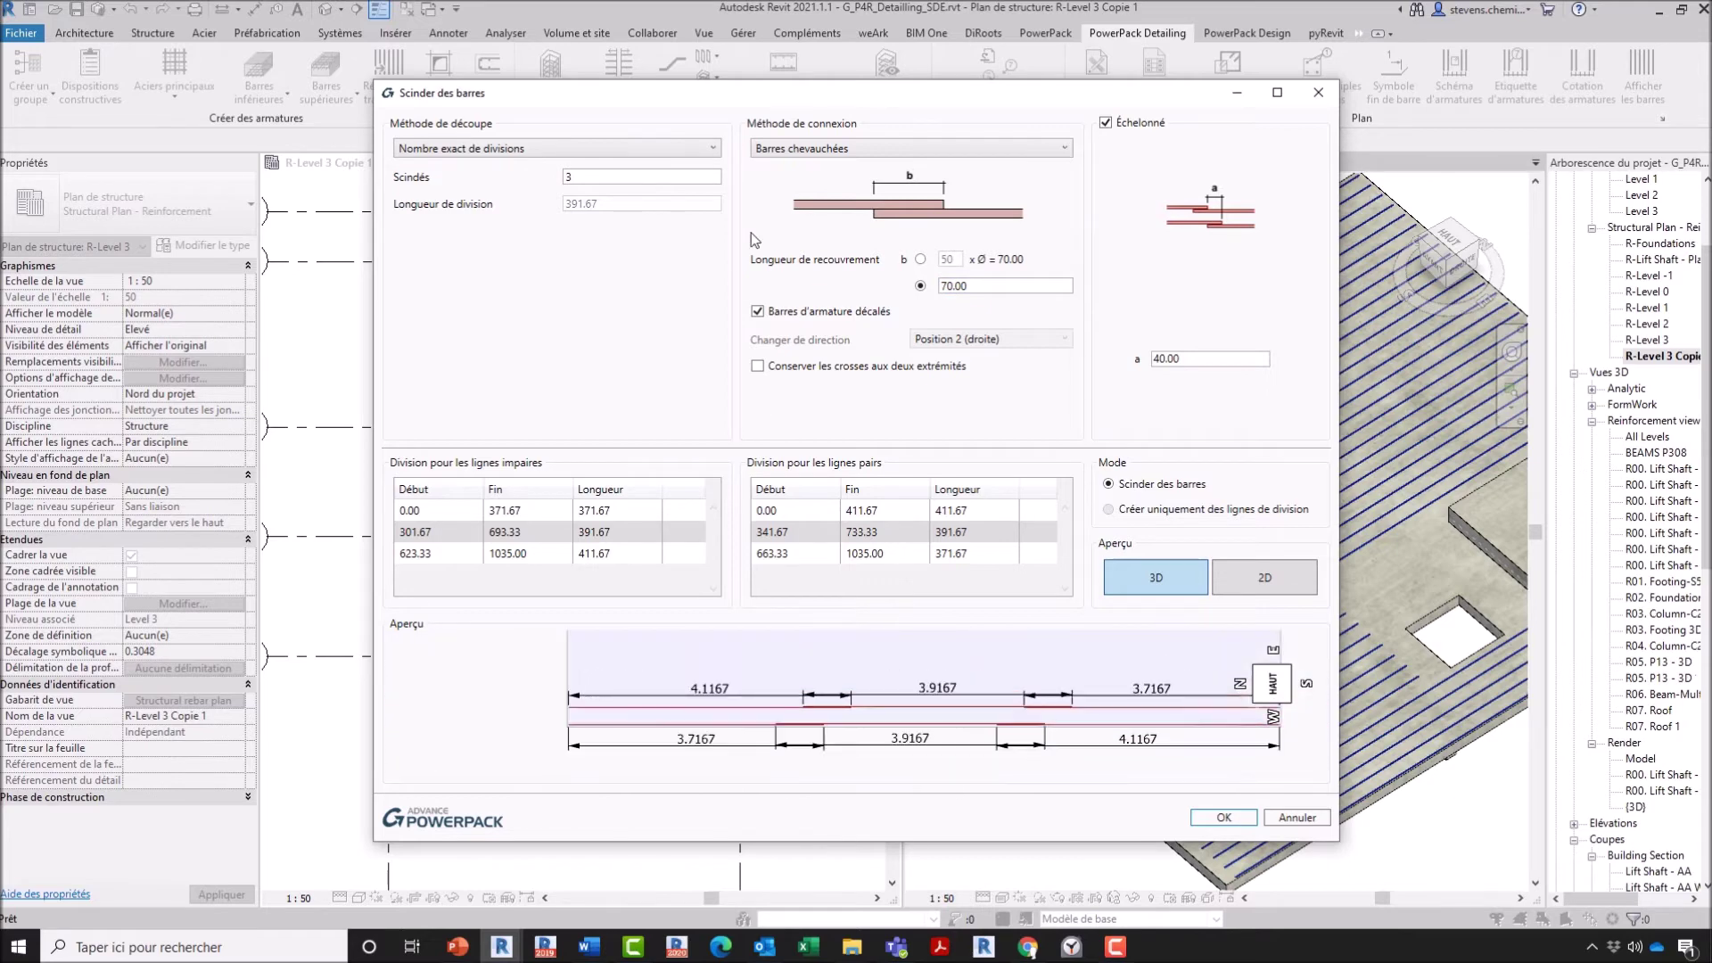
{"action": "left_click", "coordinate": [1241, 829]}
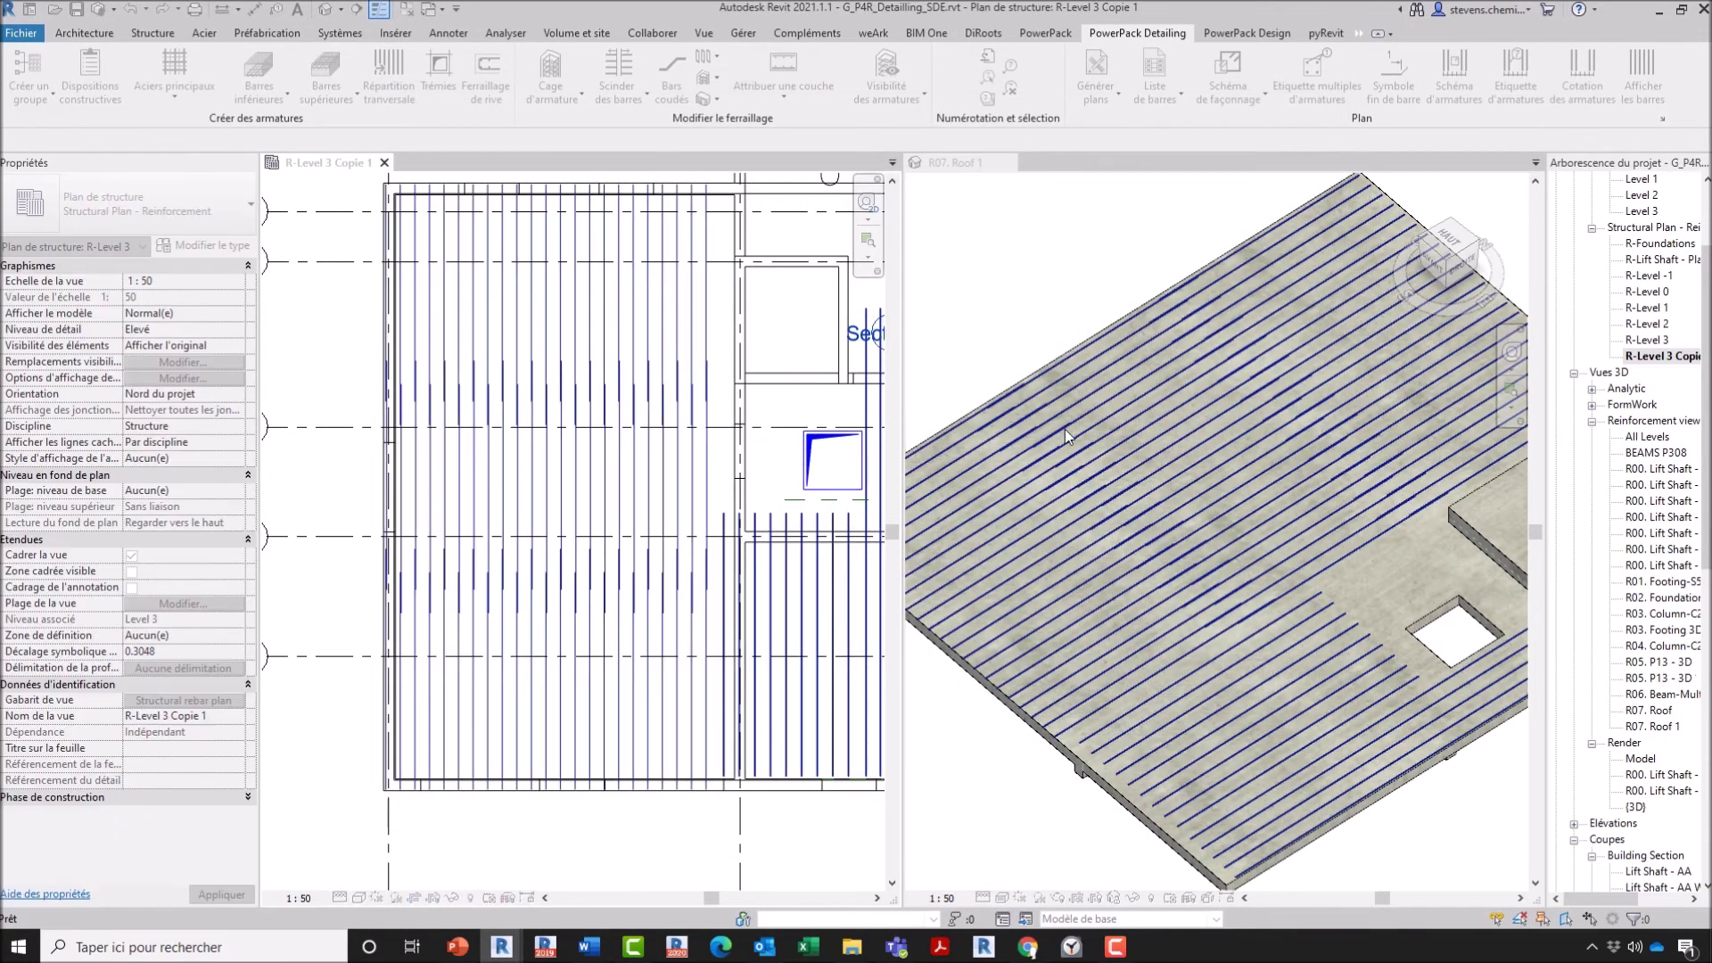
Step: Examine the staggered bar overlaps in the 3D view and in the plan, displaying the bars with thin lines
{"action": "scroll", "coordinate": [1107, 446], "scroll_direction": "up", "scroll_amount": 6}
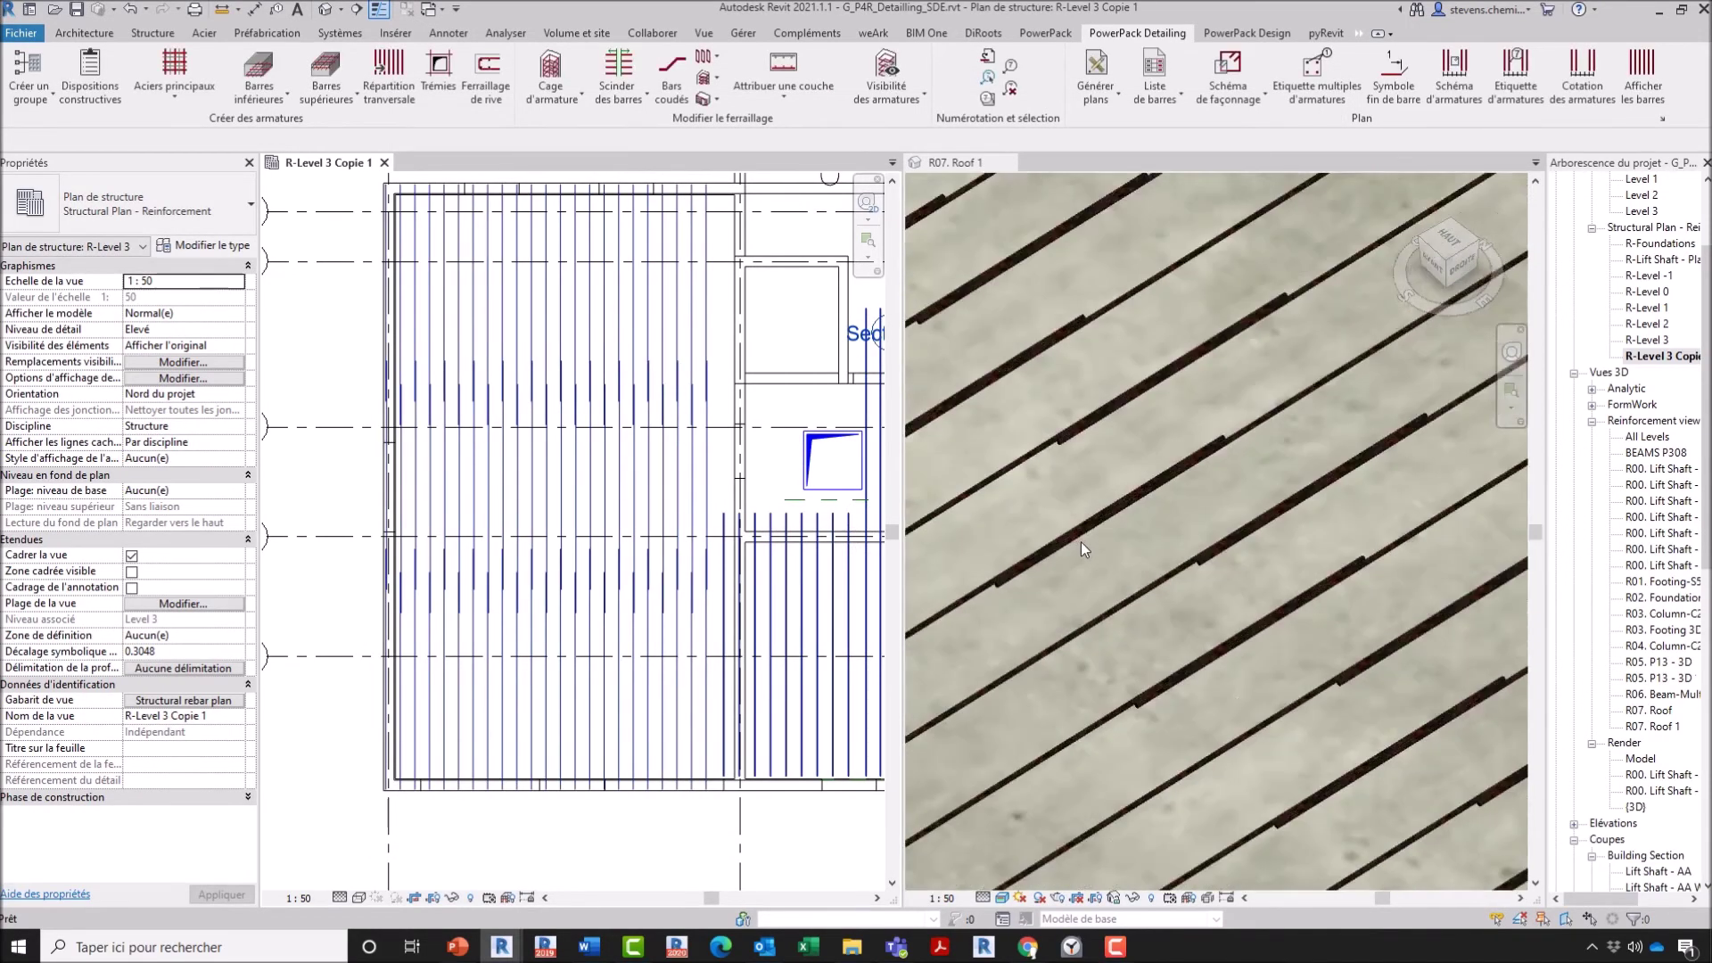
{"action": "left_click", "coordinate": [1082, 544]}
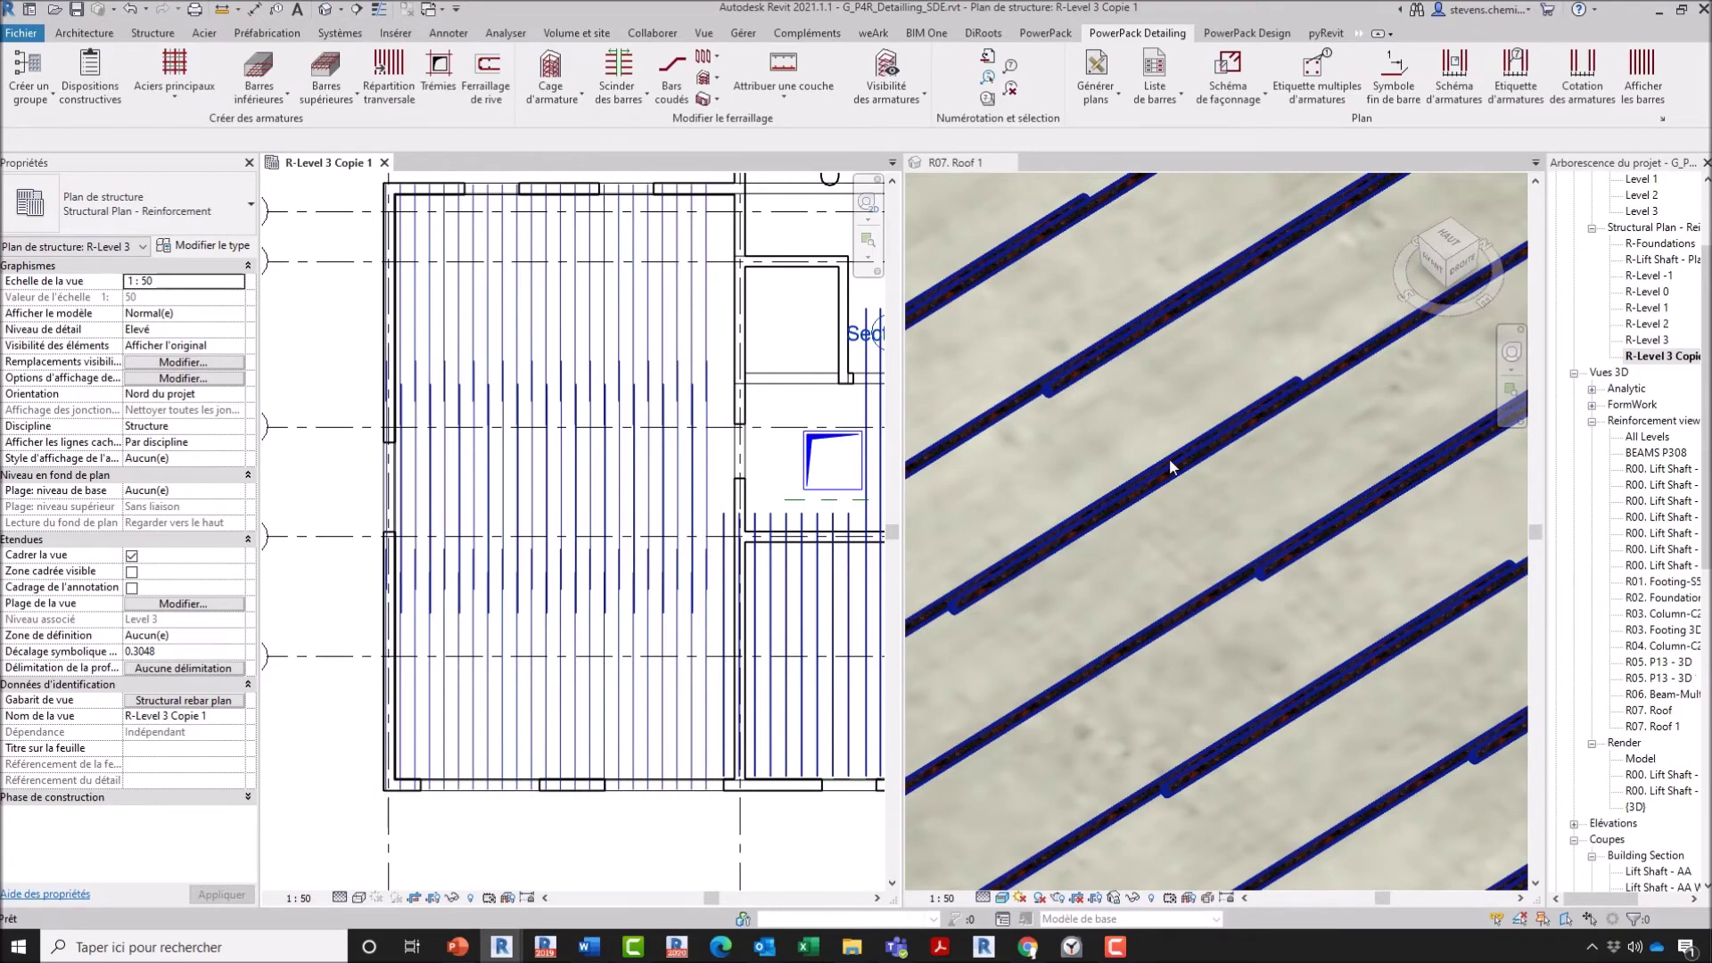
{"action": "left_click", "coordinate": [1340, 372]}
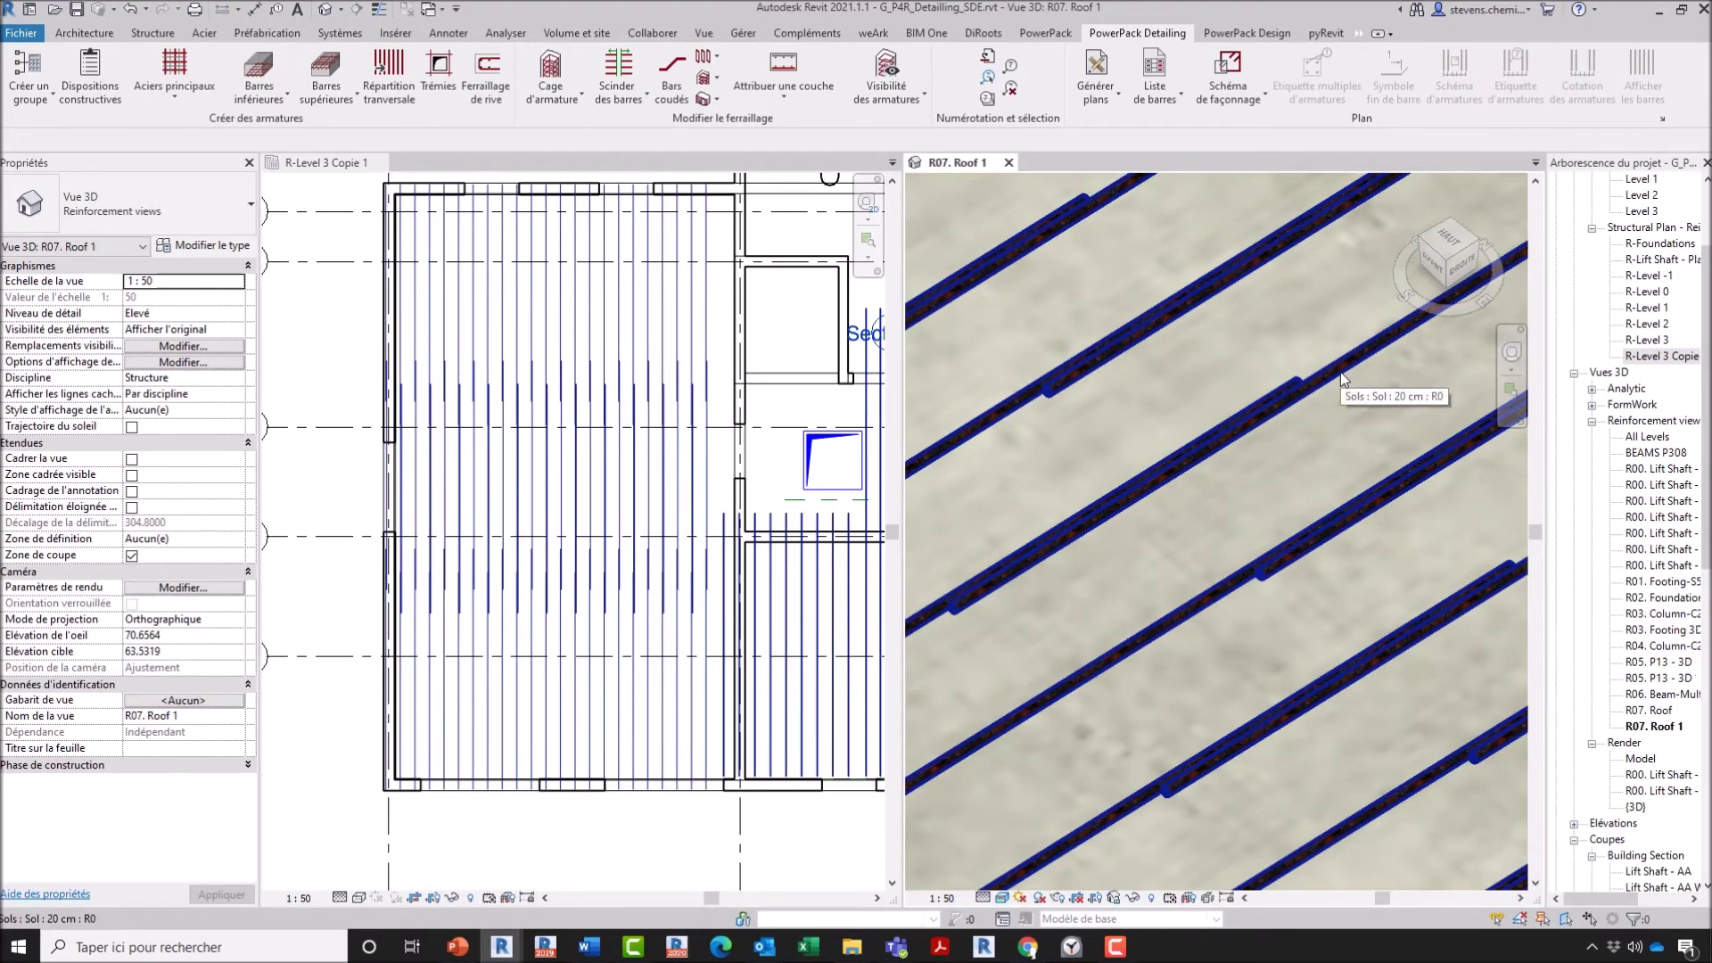
{"action": "left_click", "coordinate": [380, 442]}
{"action": "scroll", "coordinate": [410, 405], "scroll_direction": "up", "scroll_amount": 5}
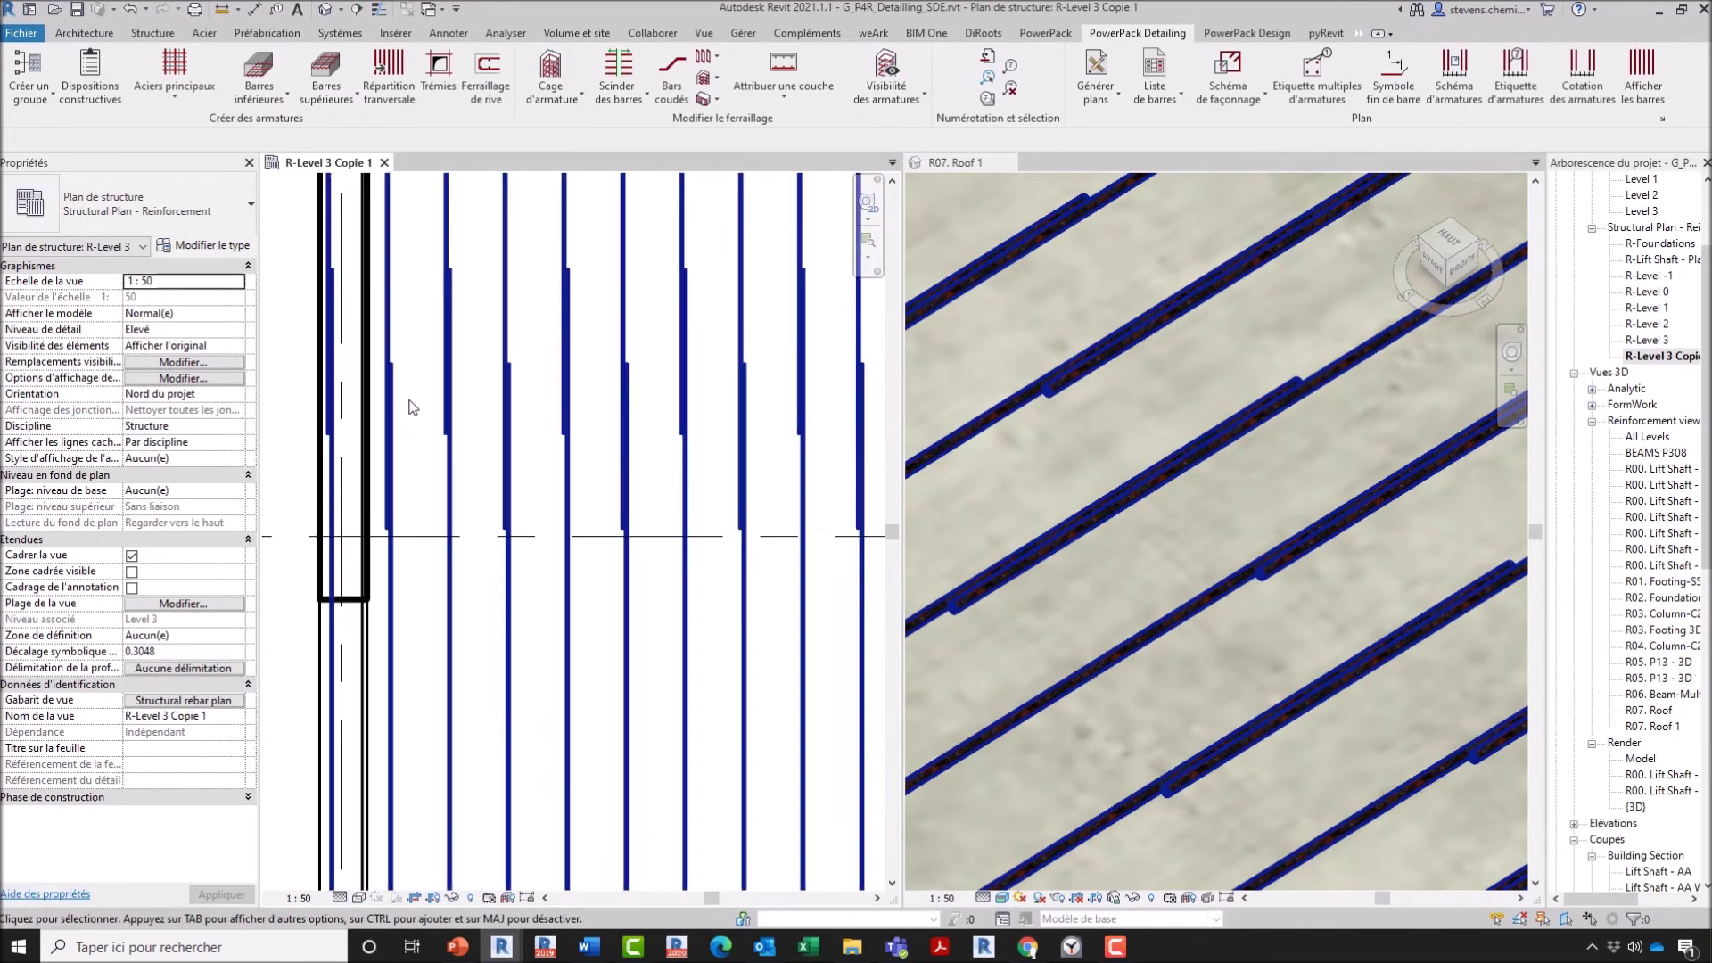
{"action": "key", "text": "t"}
{"action": "key", "text": "l"}
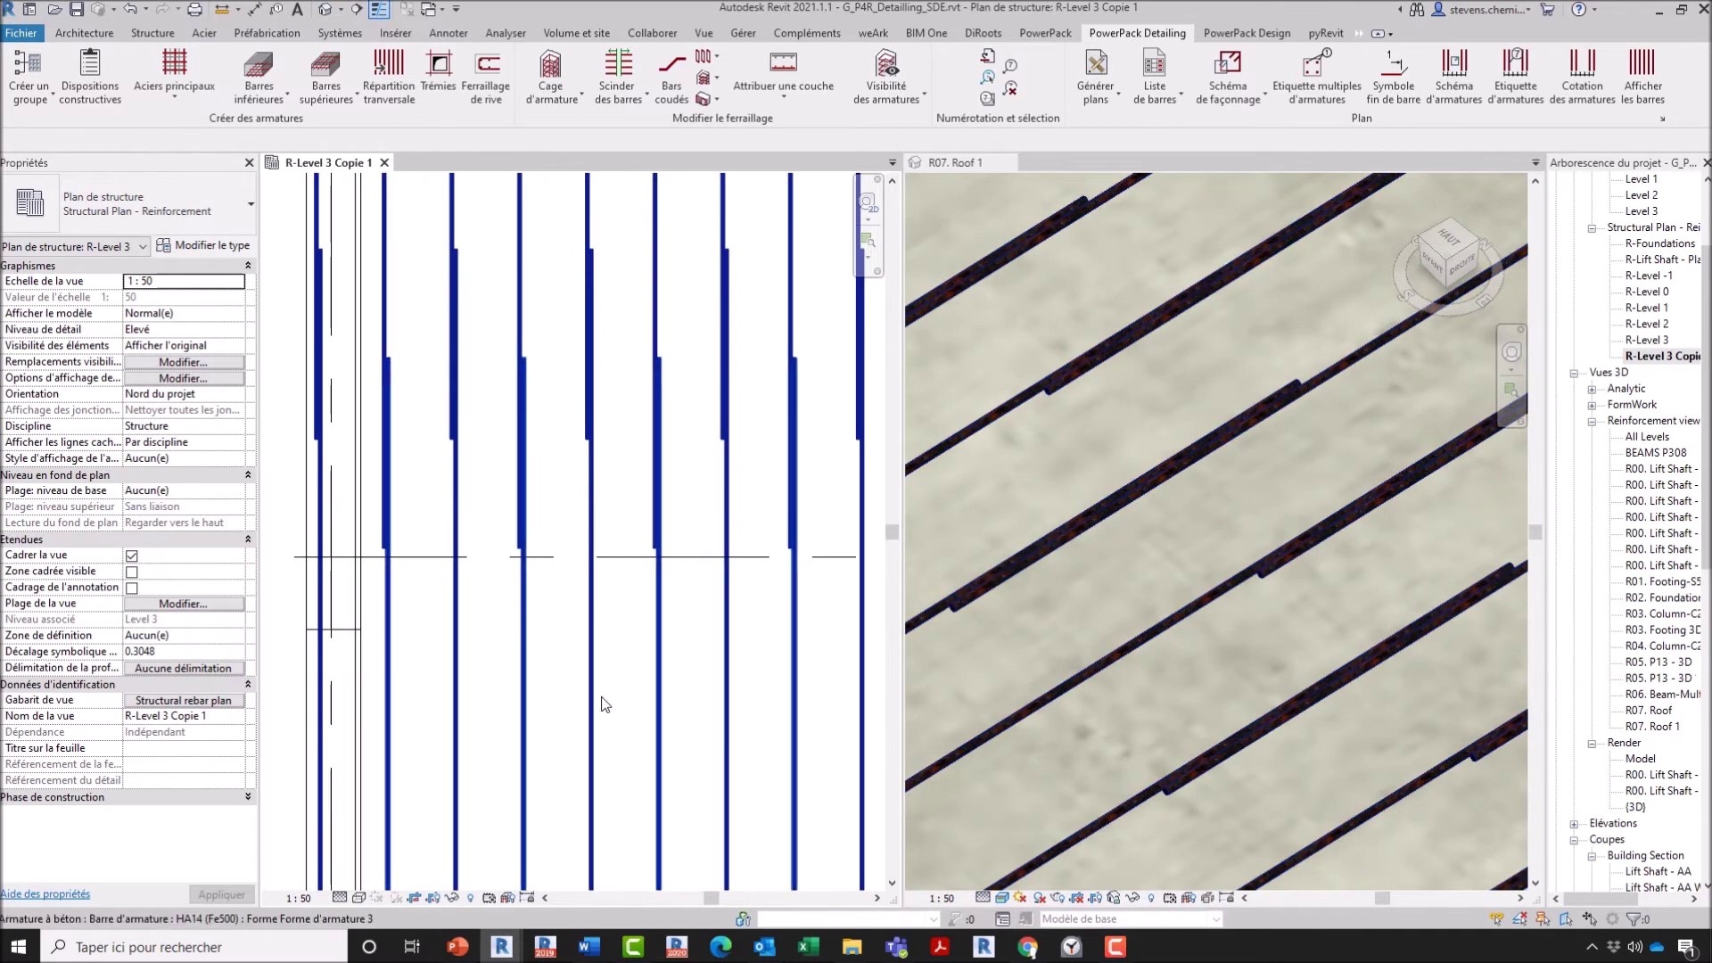
{"action": "scroll", "coordinate": [493, 517], "scroll_direction": "down", "scroll_amount": 5}
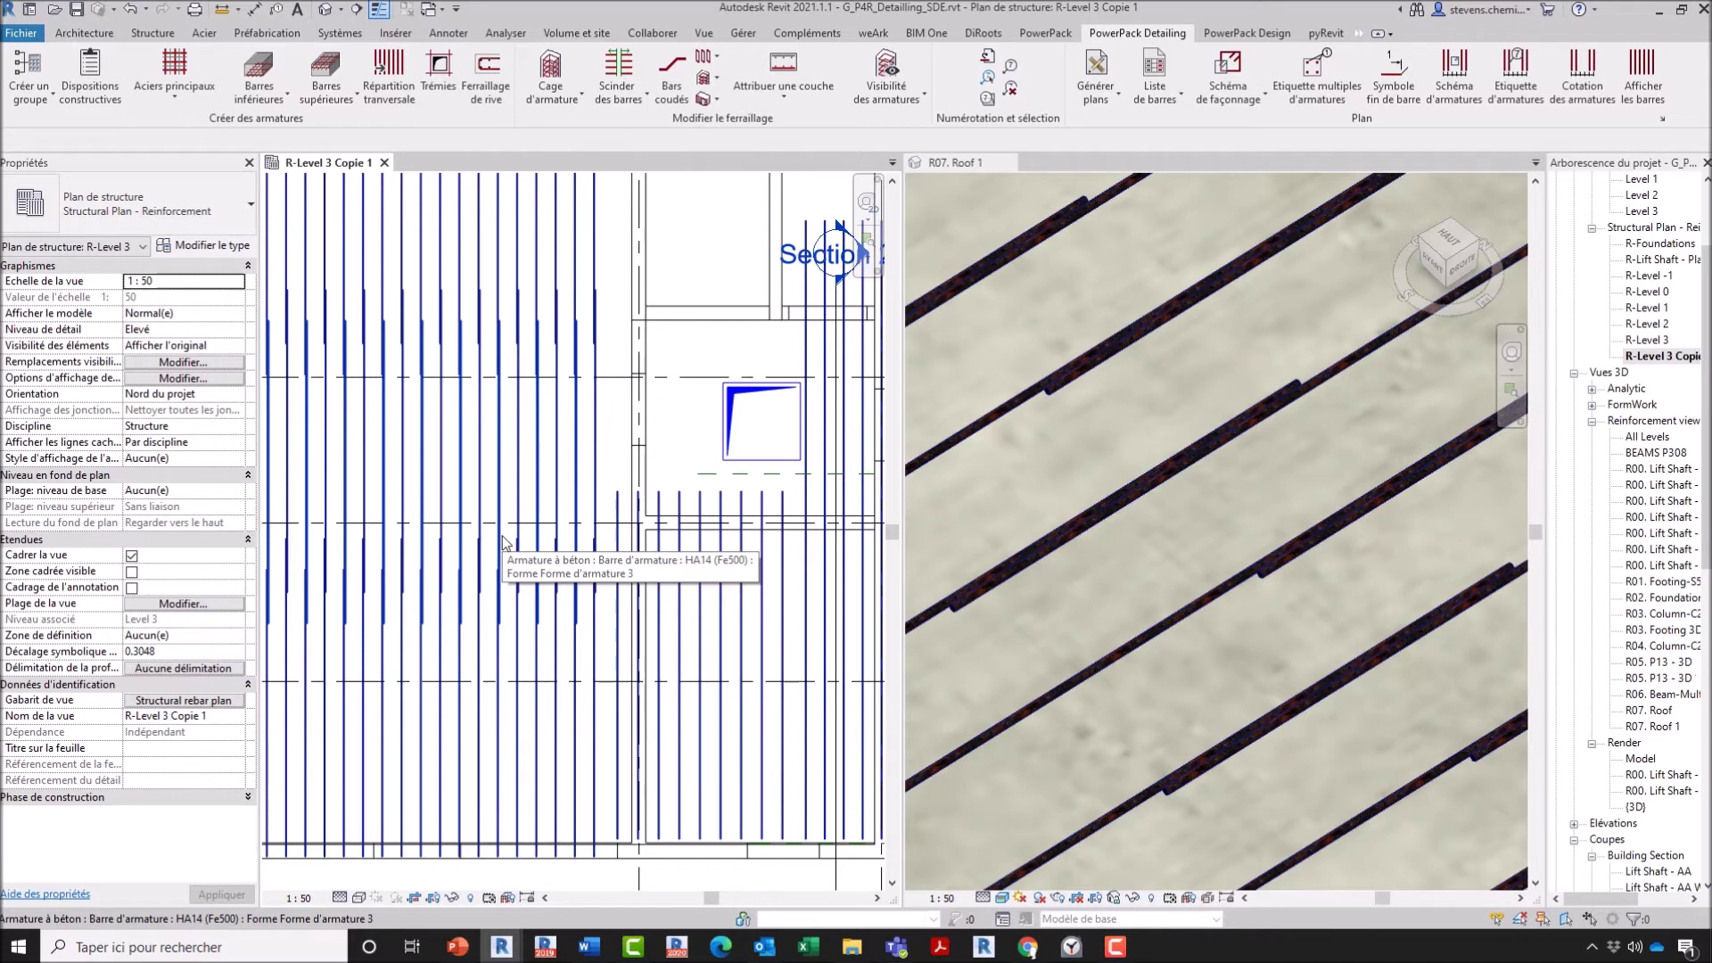
{"action": "middle_click_drag", "start_coordinate": [502, 538], "coordinate": [528, 508]}
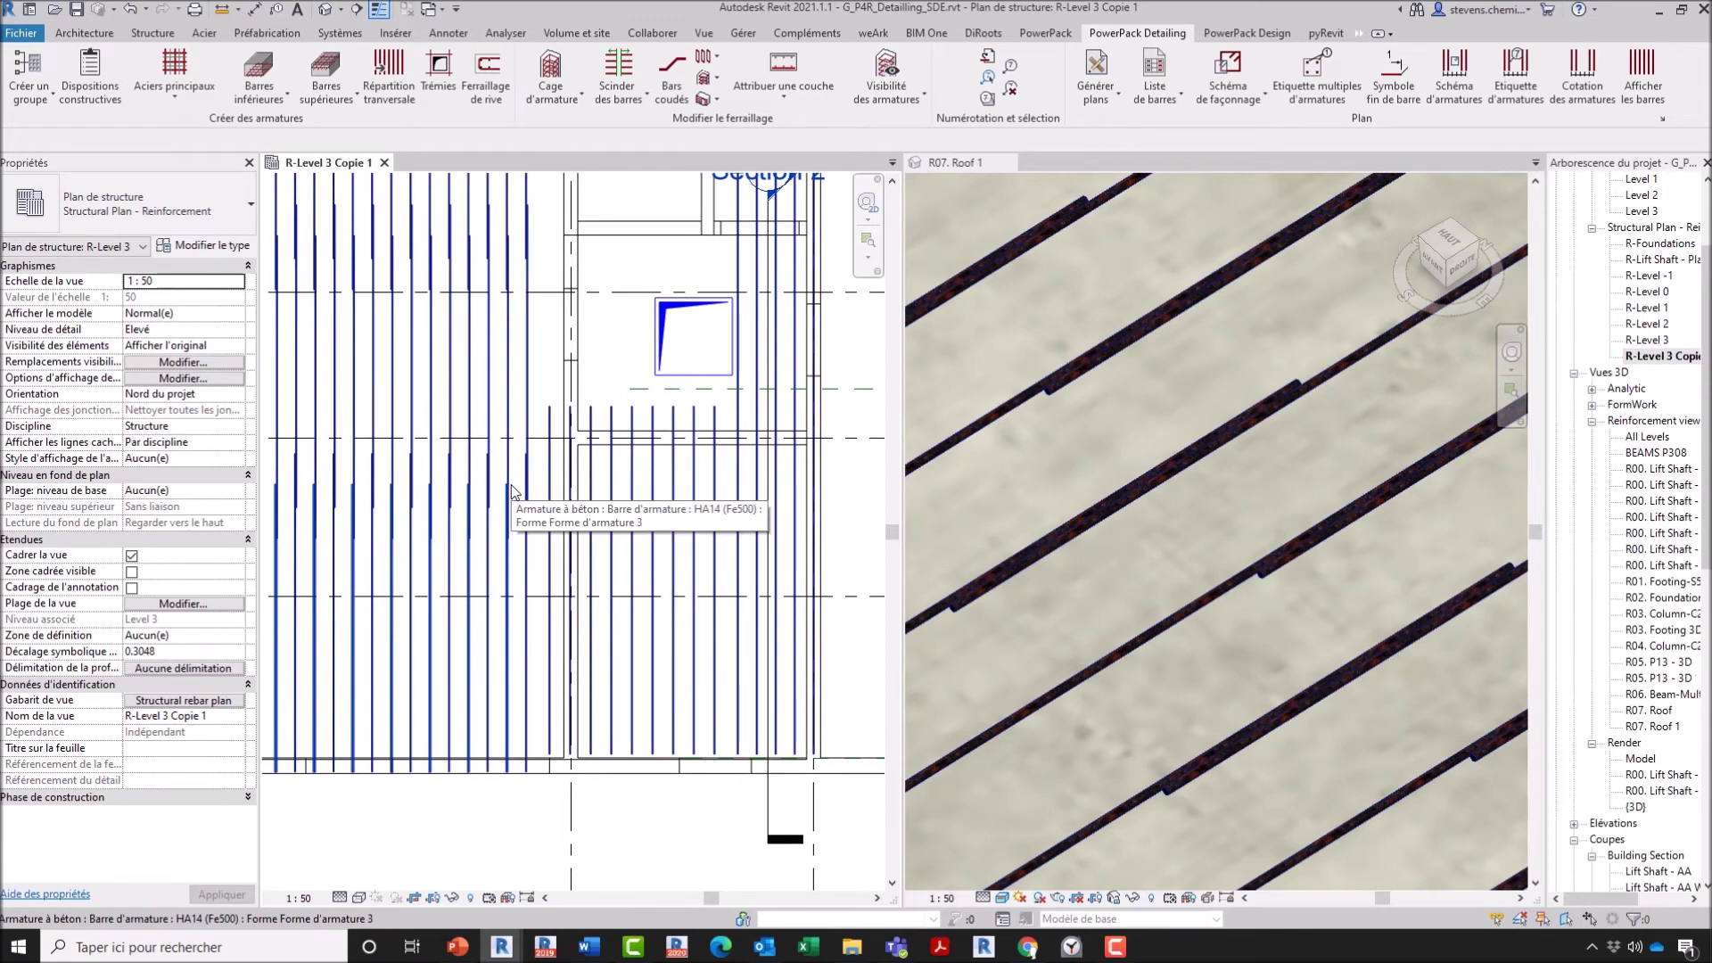
{"action": "left_click", "coordinate": [628, 93]}
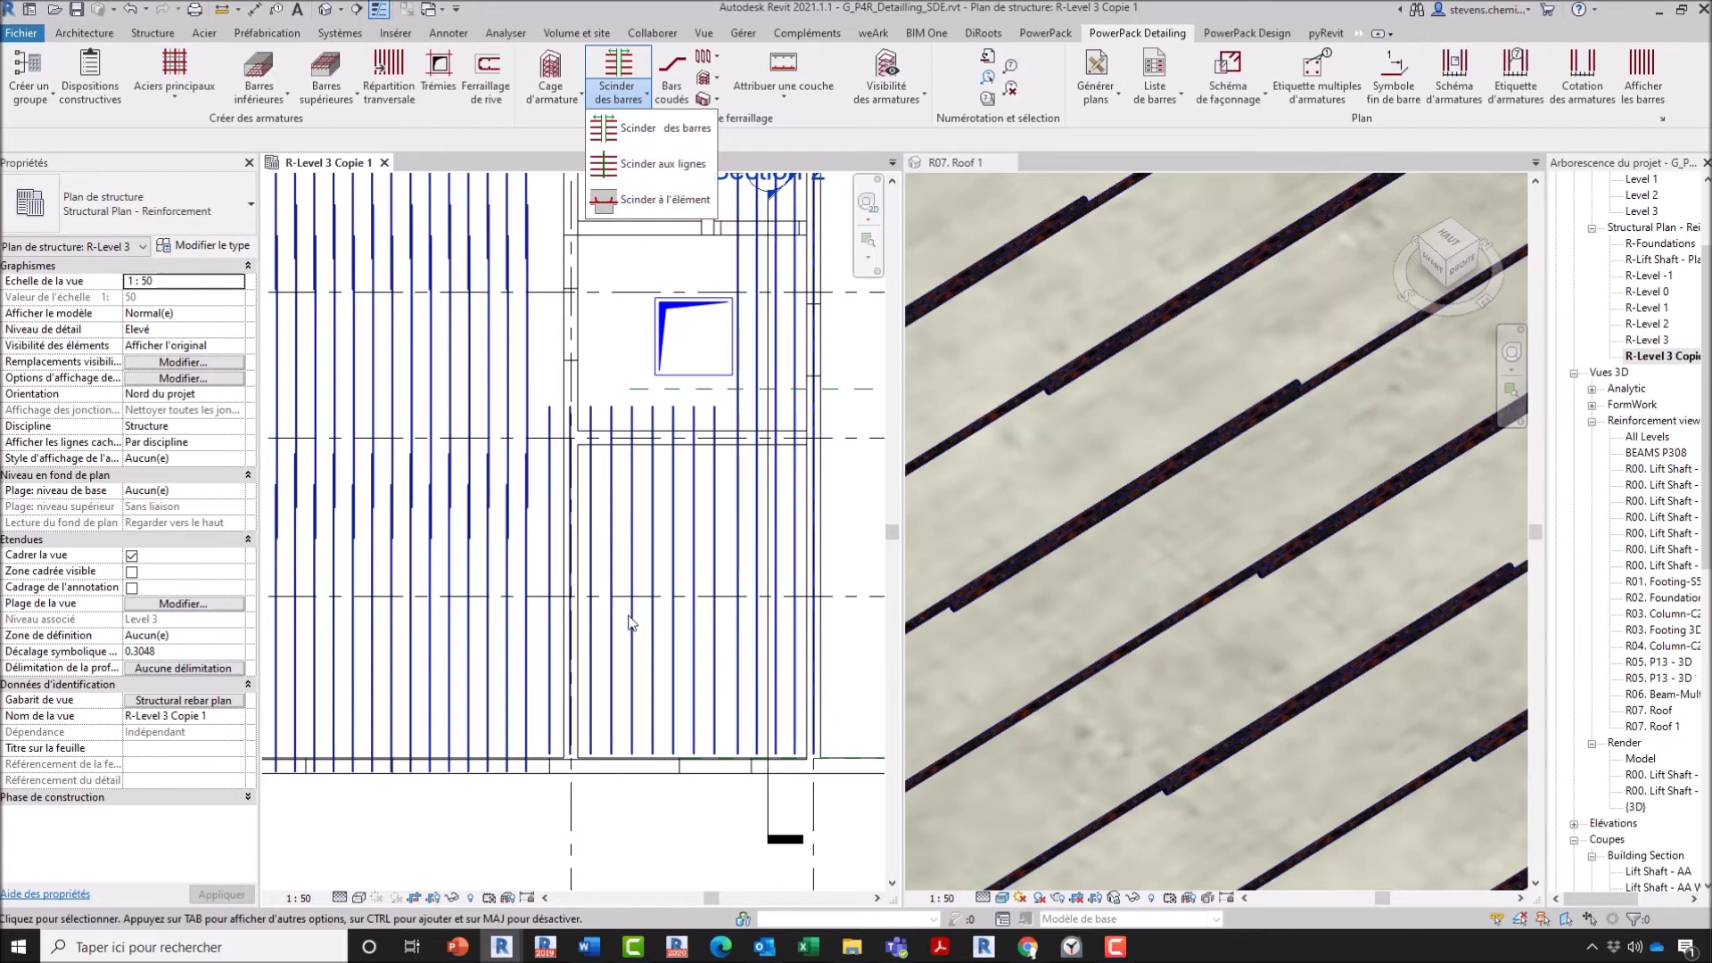
{"action": "left_click", "coordinate": [671, 177]}
{"action": "scroll", "coordinate": [584, 568], "scroll_direction": "up", "scroll_amount": 1}
{"action": "middle_click_drag", "start_coordinate": [638, 581], "coordinate": [592, 584]}
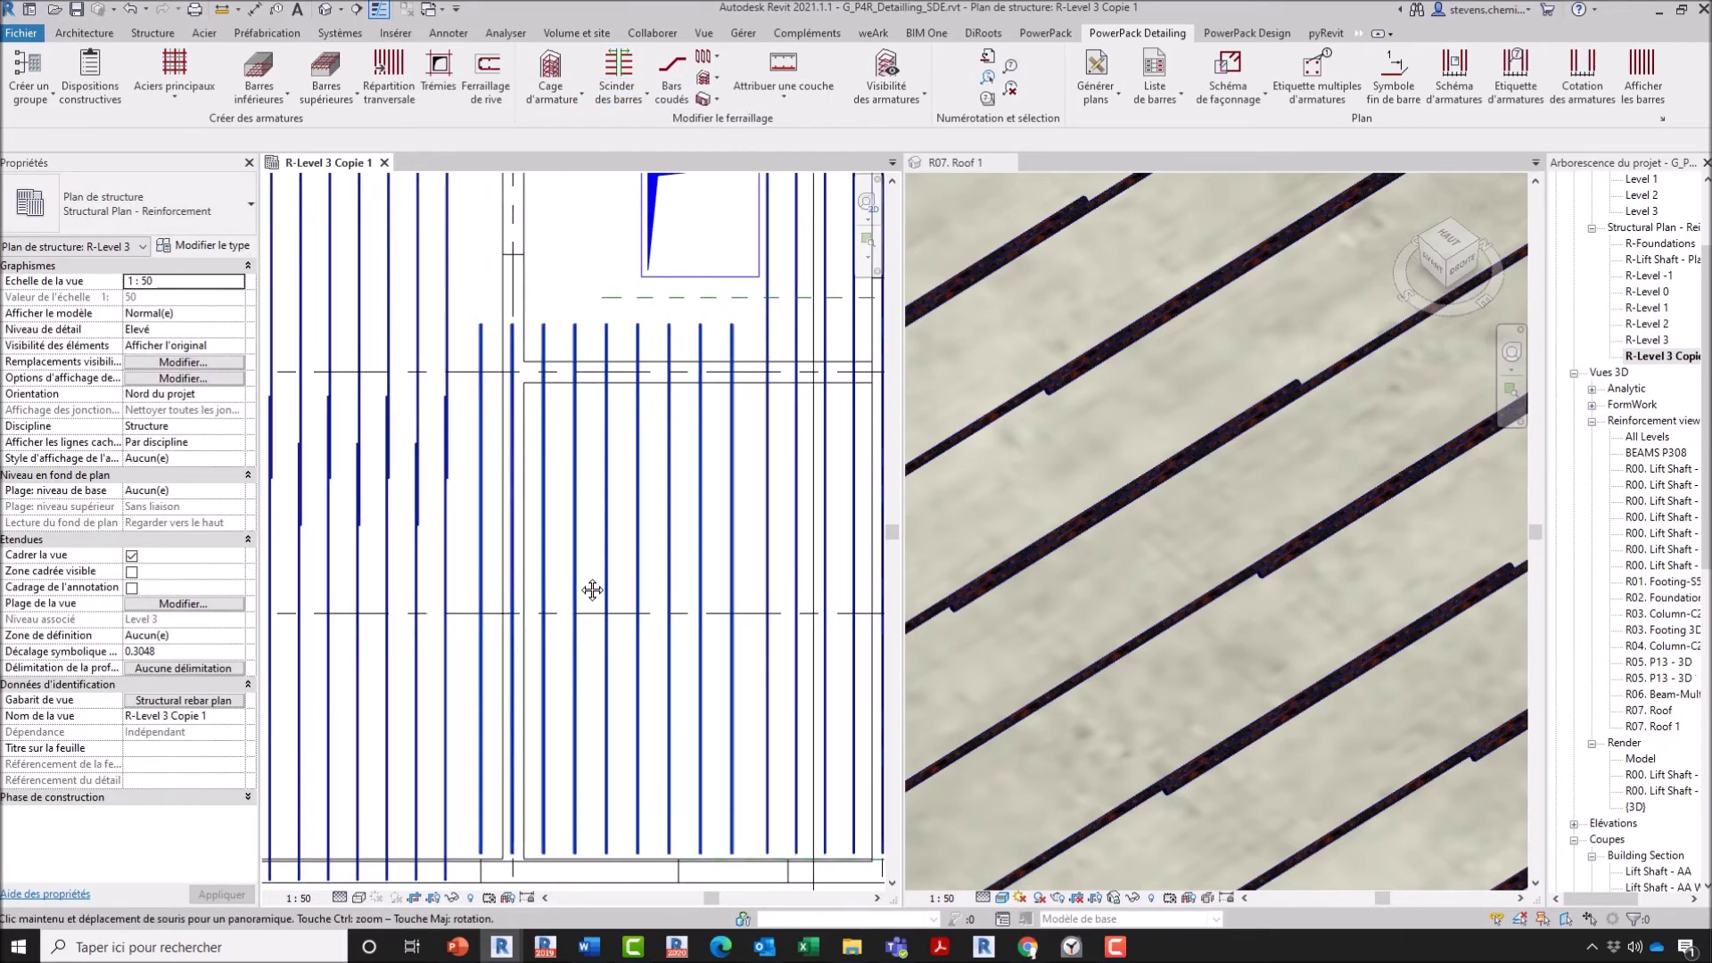
{"action": "key", "text": "d"}
{"action": "key", "text": "l"}
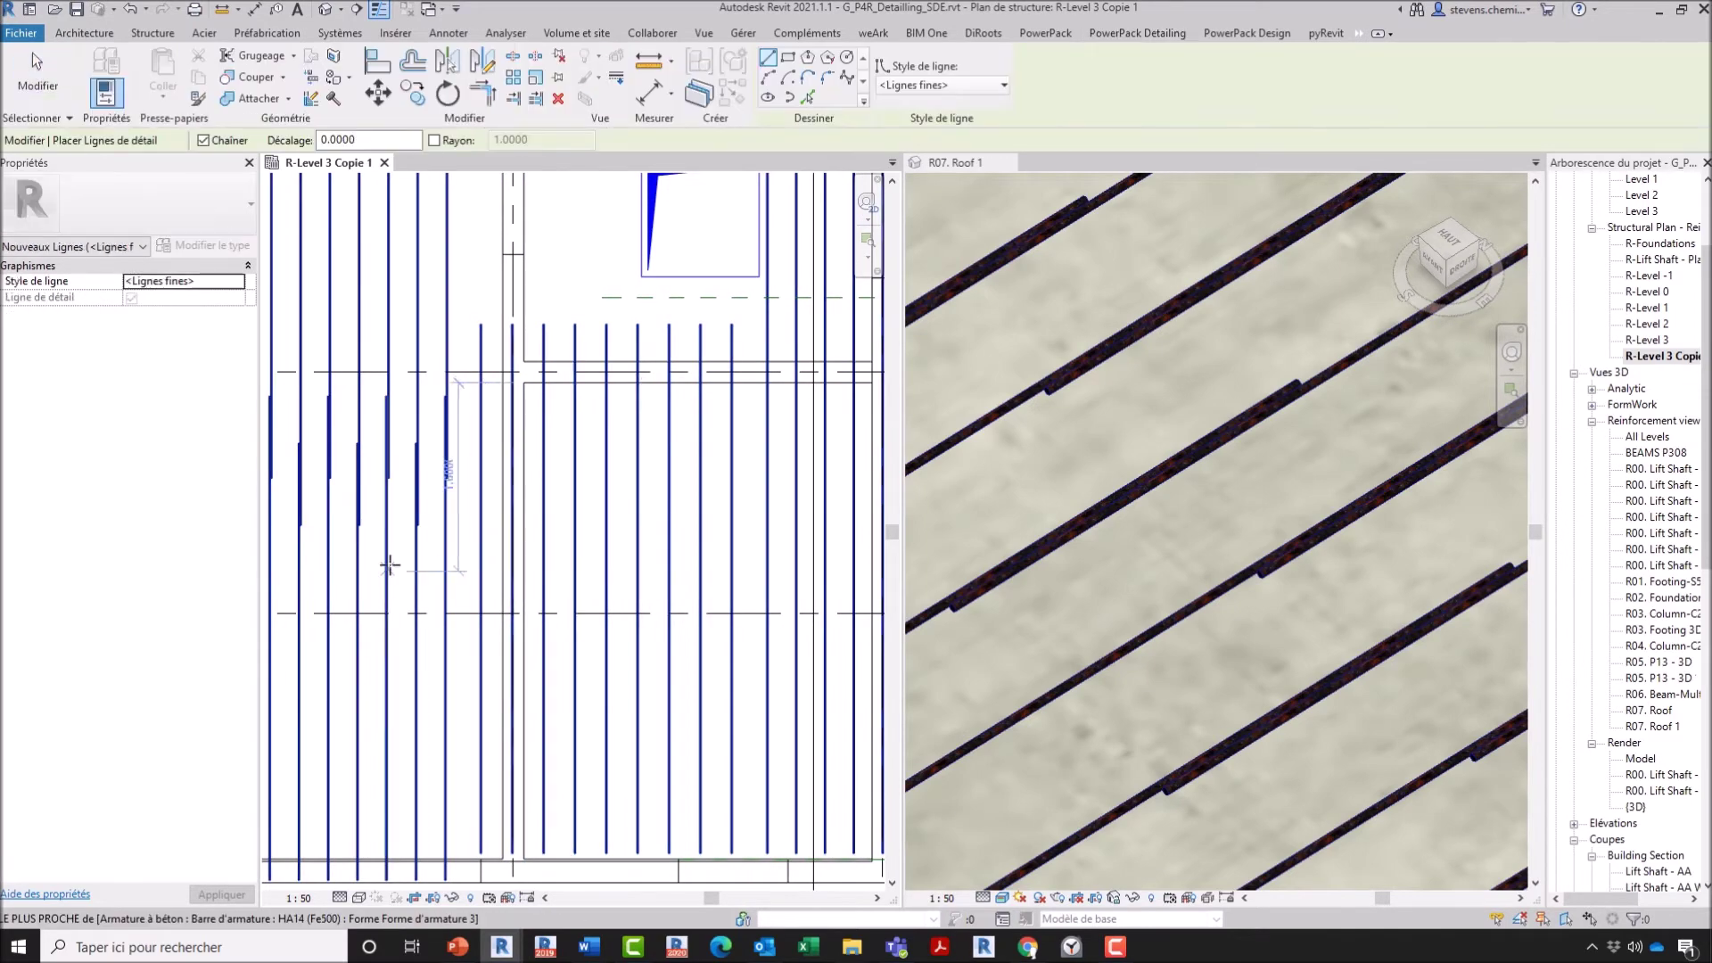
{"action": "key", "text": "Escape"}
{"action": "key", "text": "Escape"}
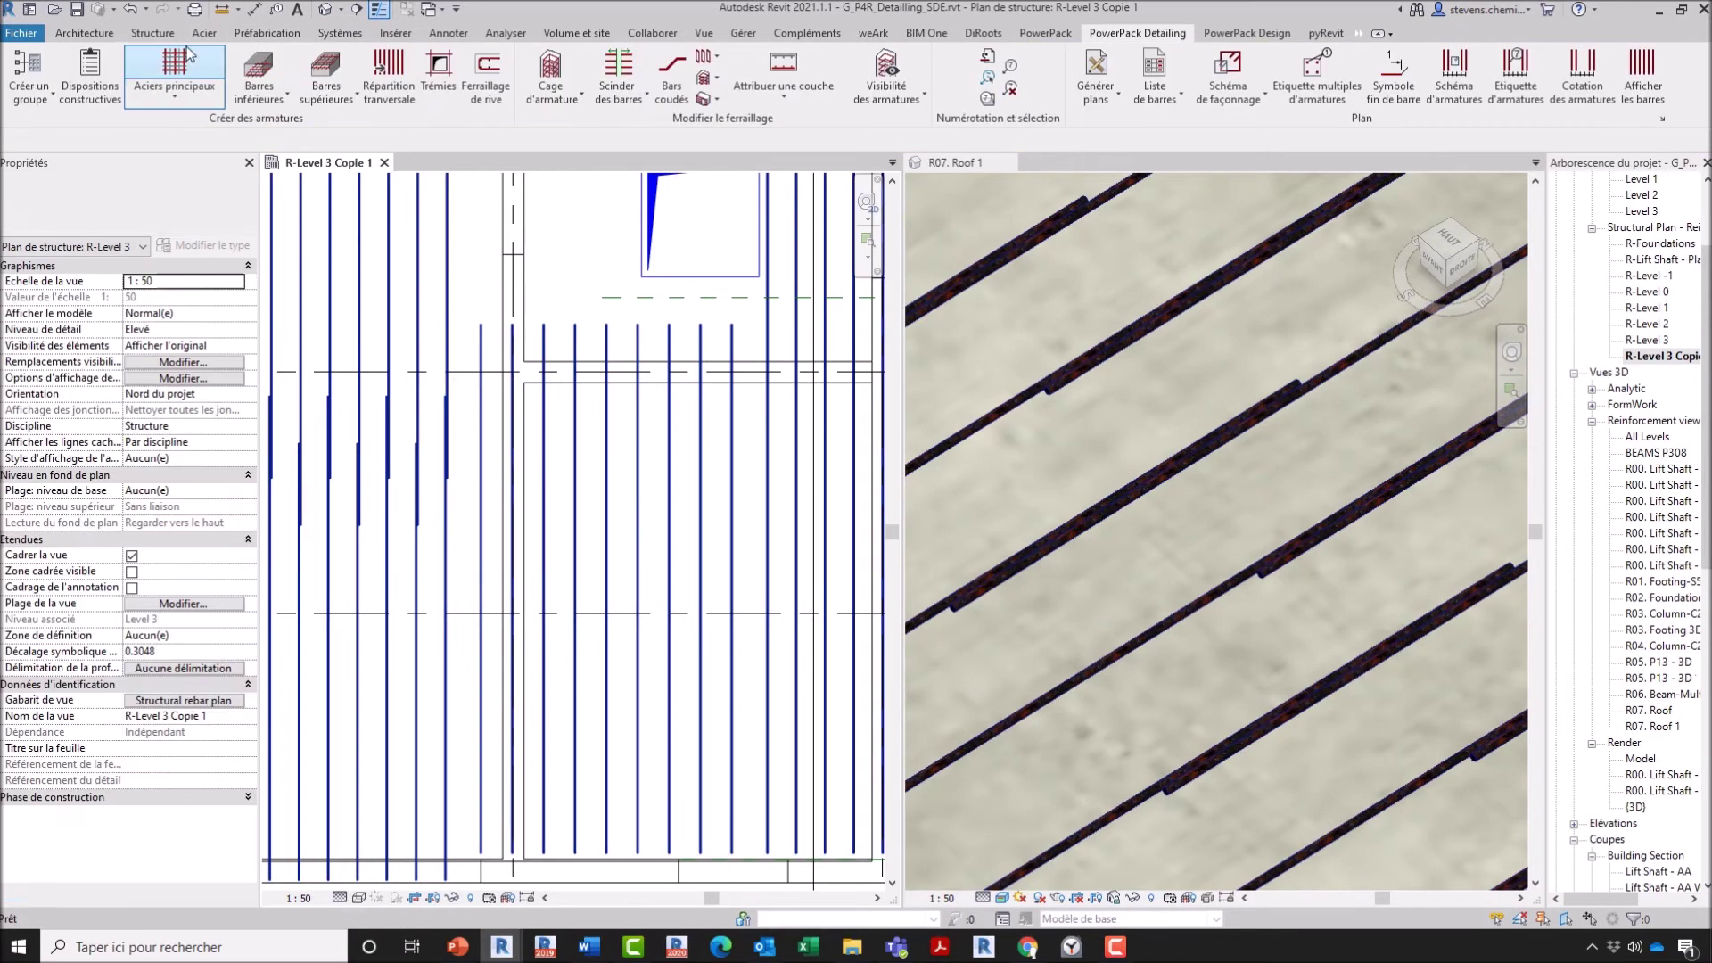
Step: Draw a slightly sloping detail line about 2.6 m long across the unsplit bar set below the slab opening
{"action": "left_click", "coordinate": [457, 35]}
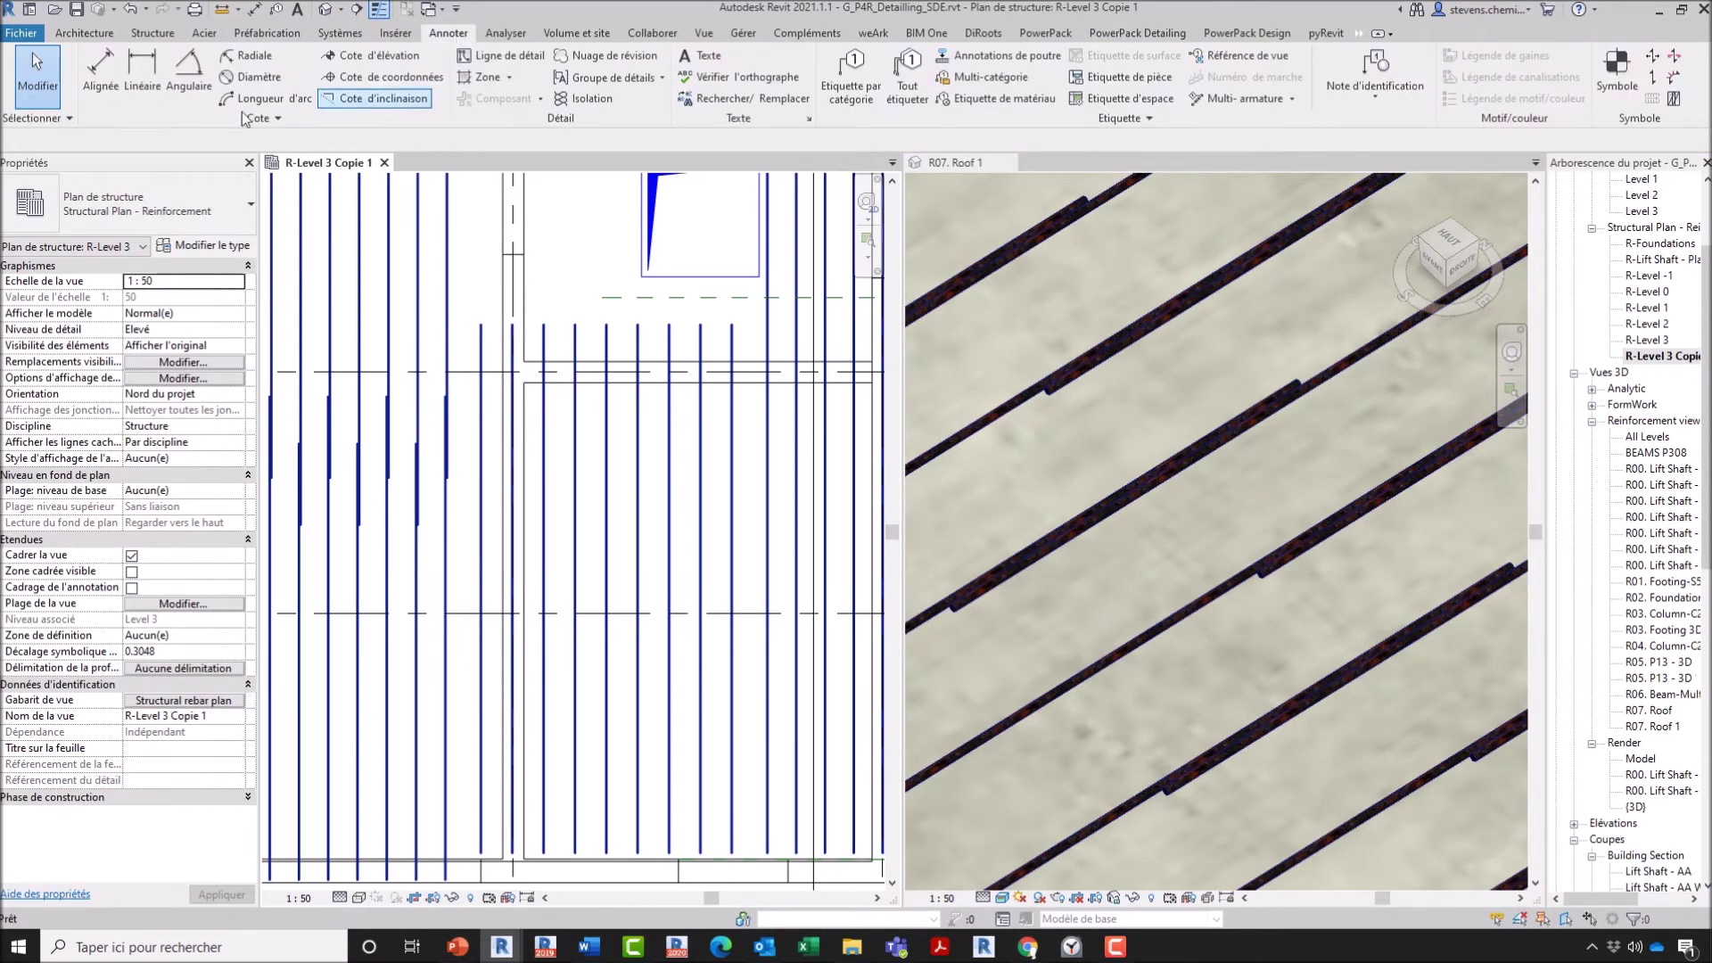
{"action": "left_click", "coordinate": [105, 82]}
{"action": "key", "text": "Escape"}
{"action": "key", "text": "Escape"}
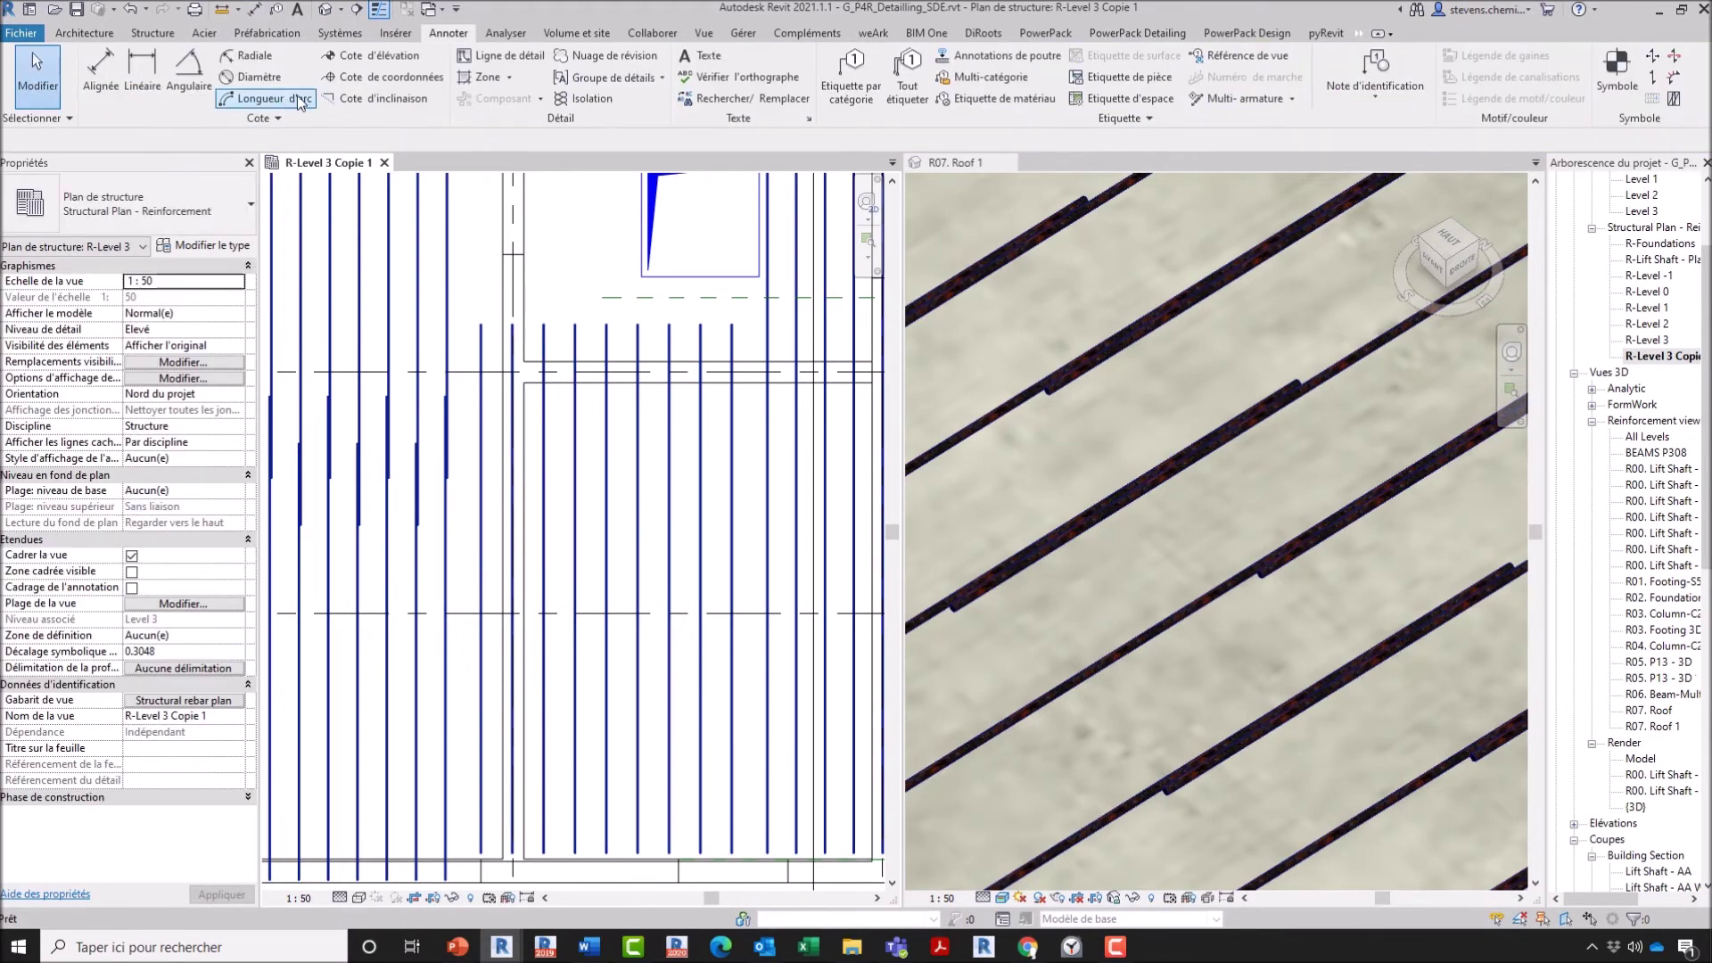
{"action": "left_click", "coordinate": [501, 57]}
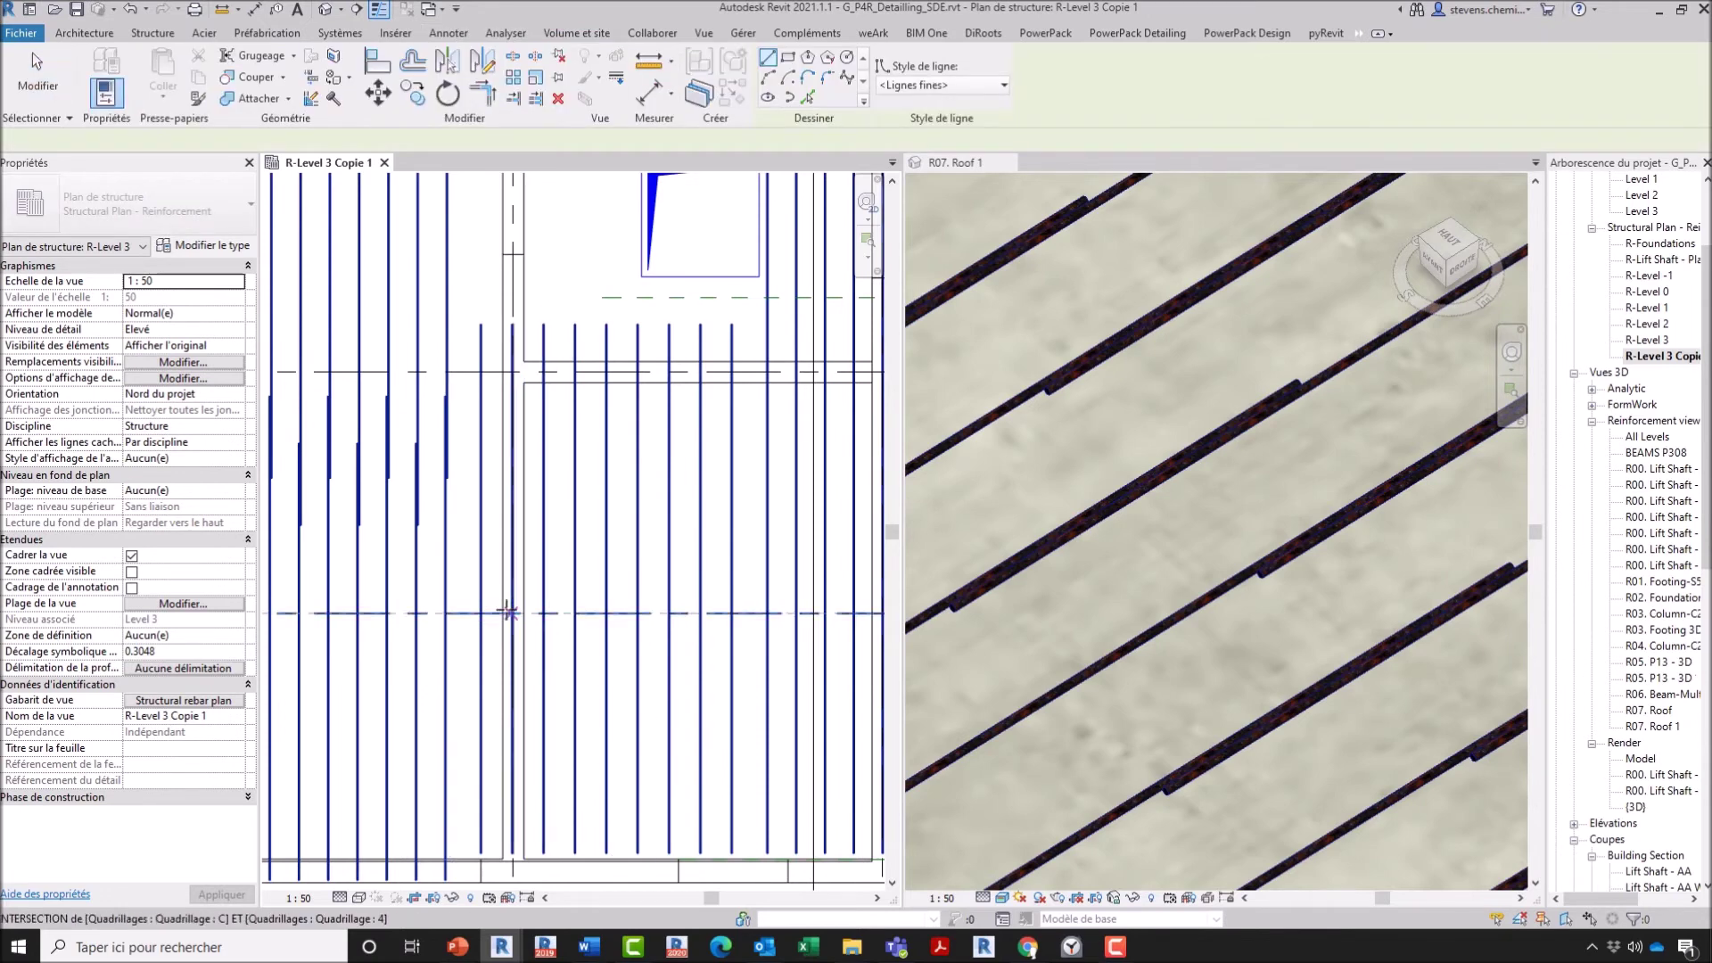
{"action": "left_click", "coordinate": [464, 550]}
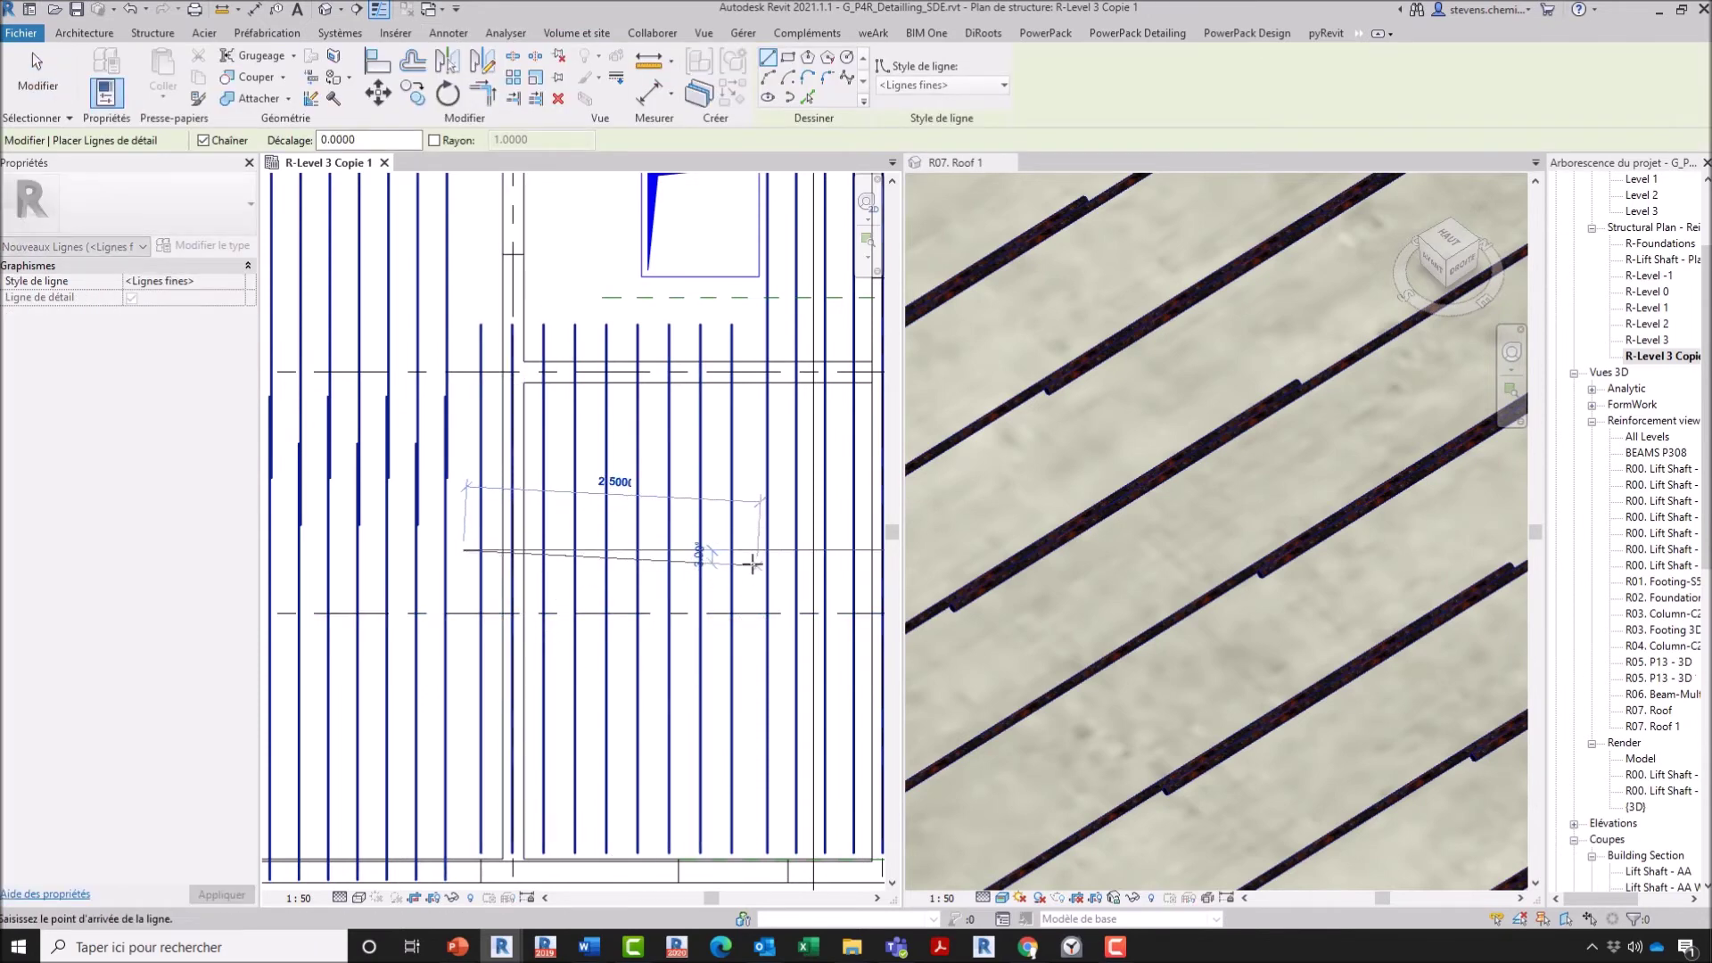
{"action": "left_click", "coordinate": [757, 582]}
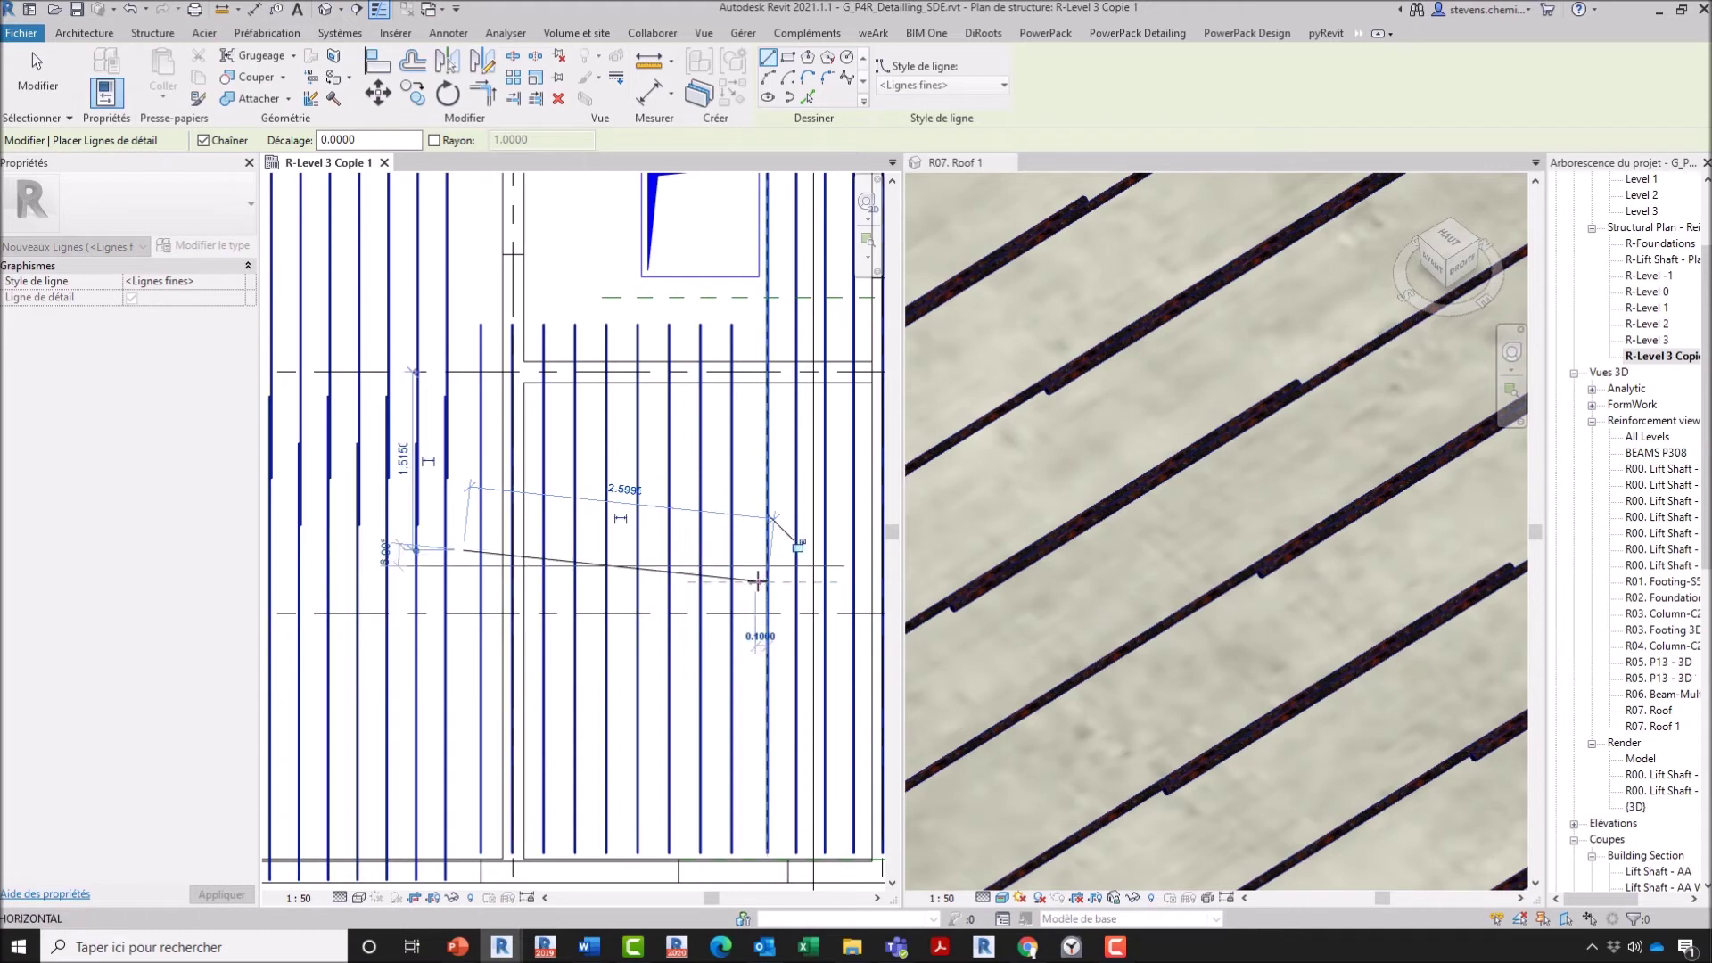
{"action": "key", "text": "Escape"}
{"action": "key", "text": "Escape"}
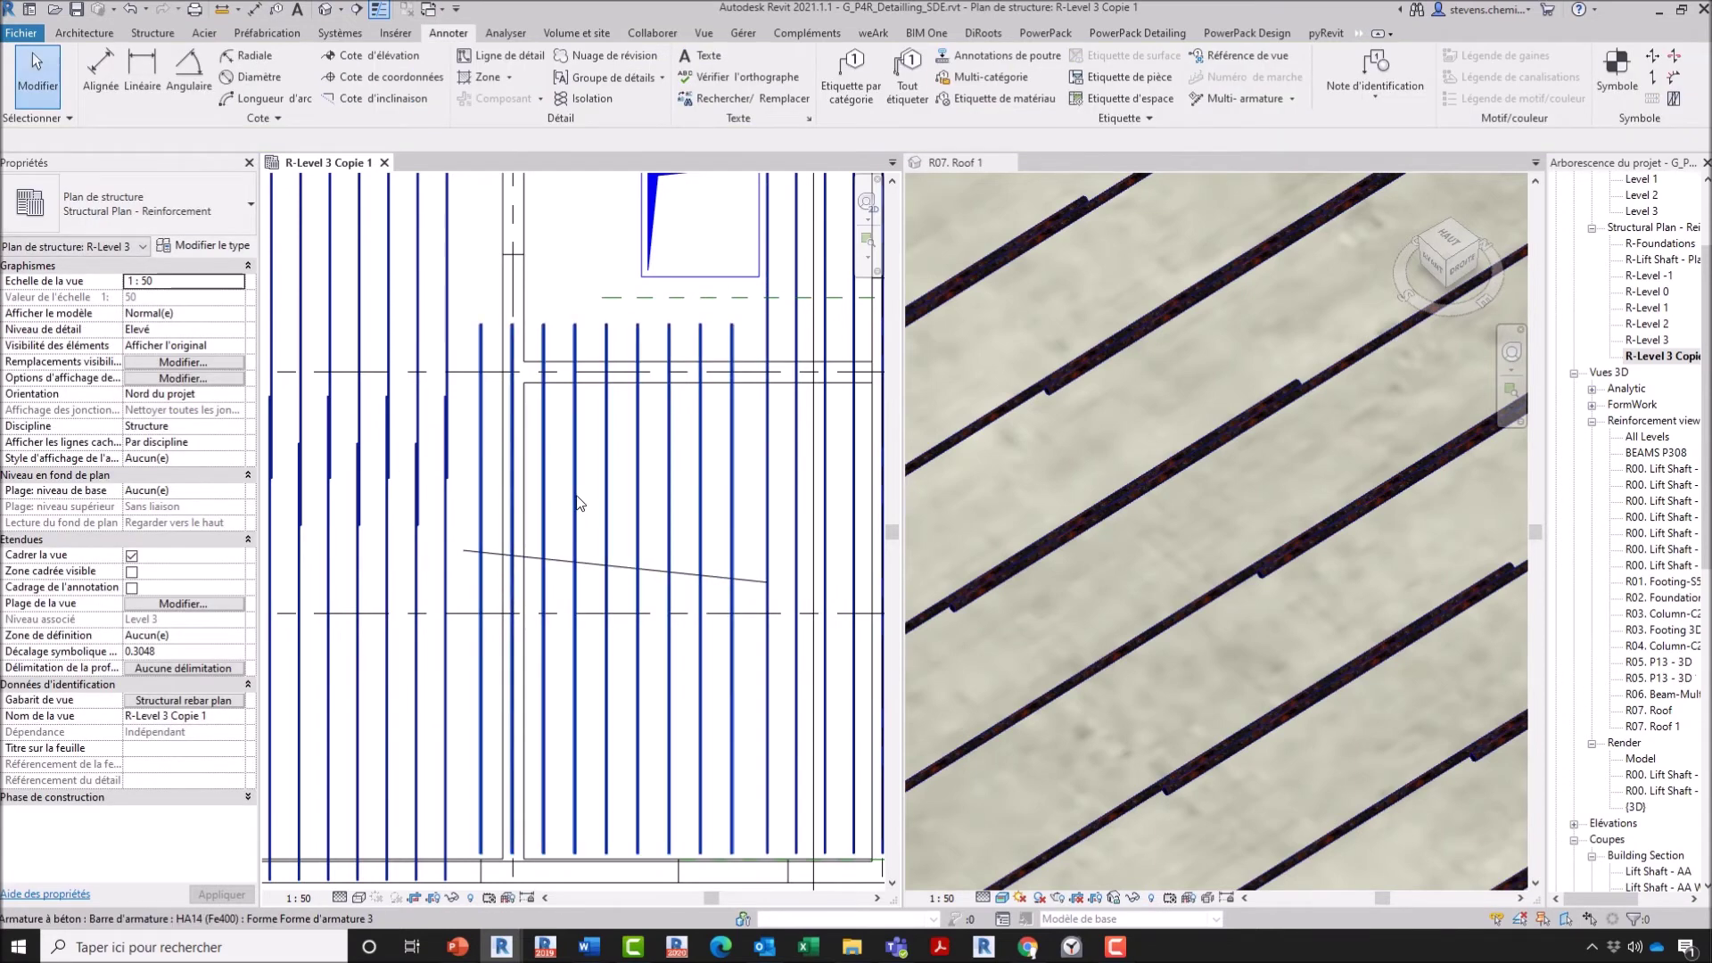
Step: Split the unsplit bar set below the slab opening along the sloping detail line with the split-at-lines tool
{"action": "left_click", "coordinate": [577, 502]}
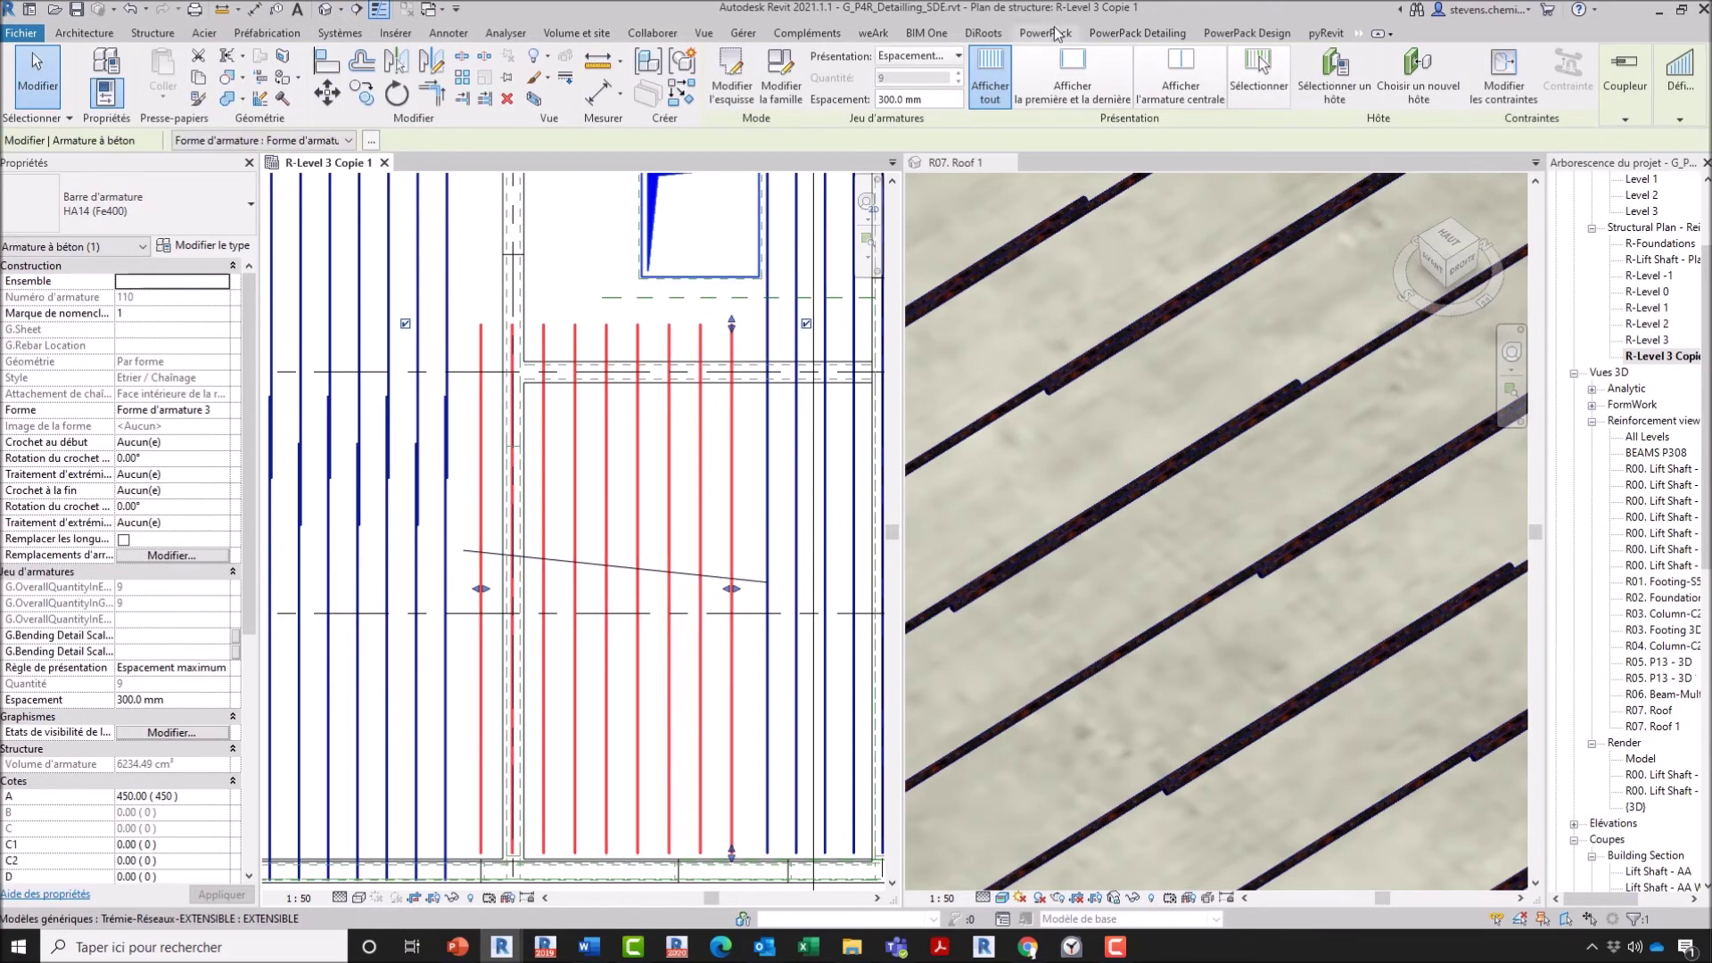
{"action": "left_click", "coordinate": [1137, 33]}
{"action": "left_click", "coordinate": [638, 110]}
{"action": "left_click", "coordinate": [660, 162]}
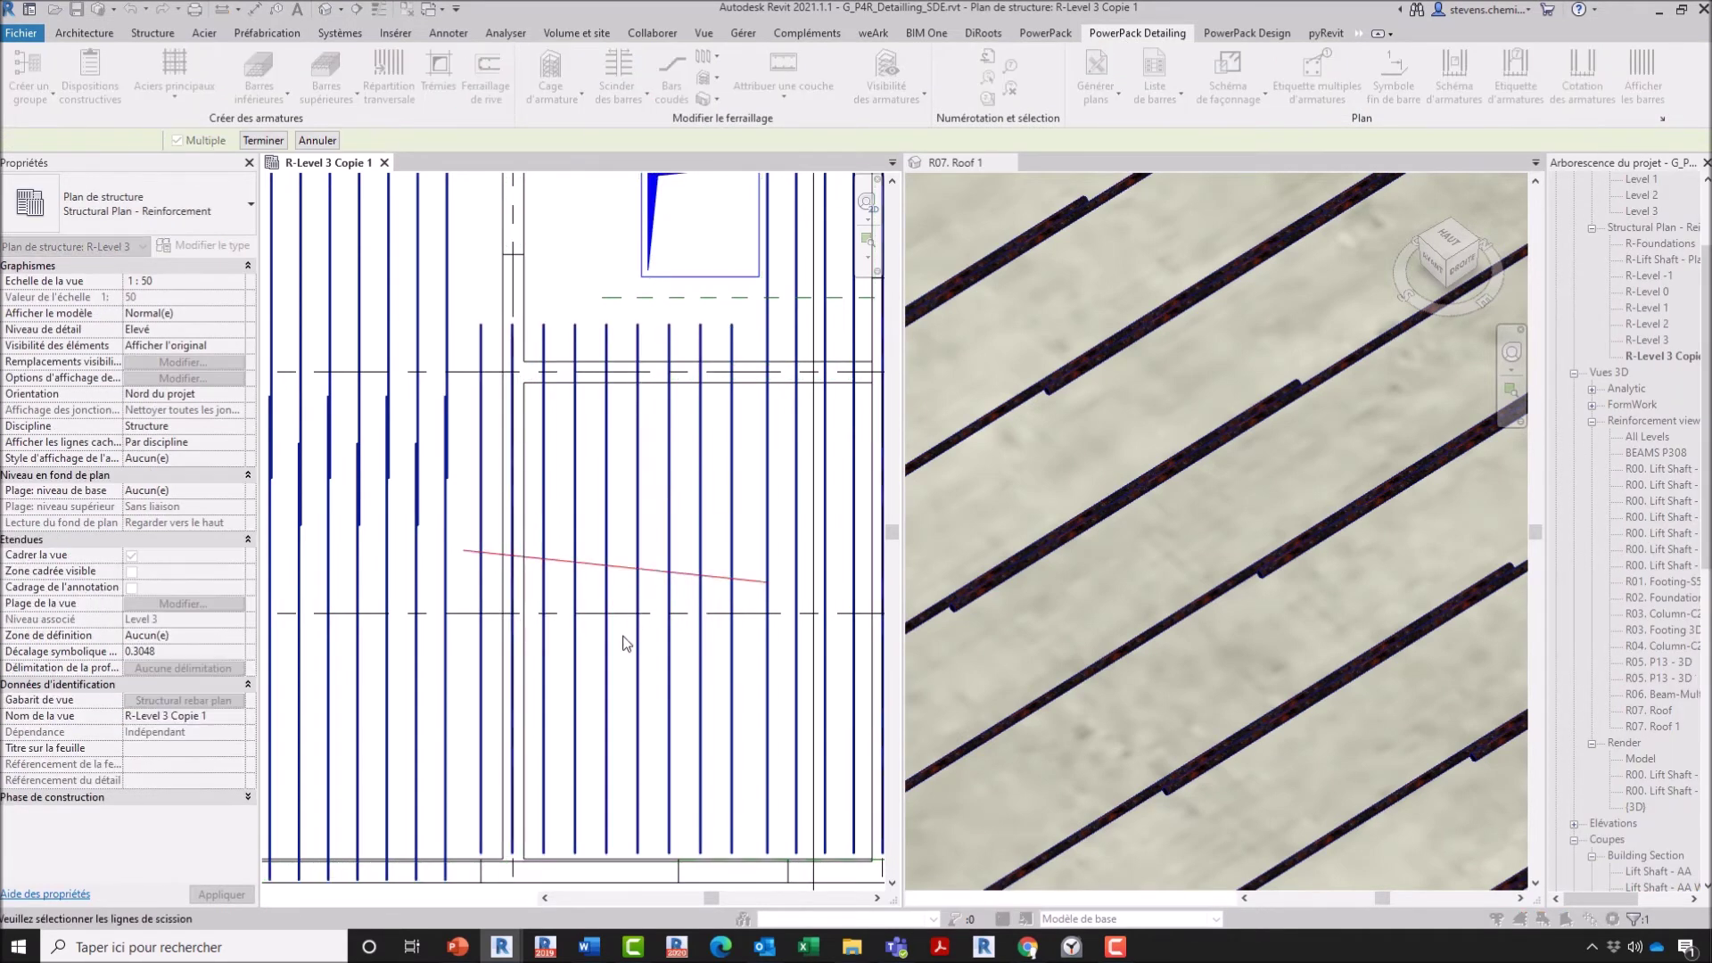
{"action": "left_click", "coordinate": [669, 573]}
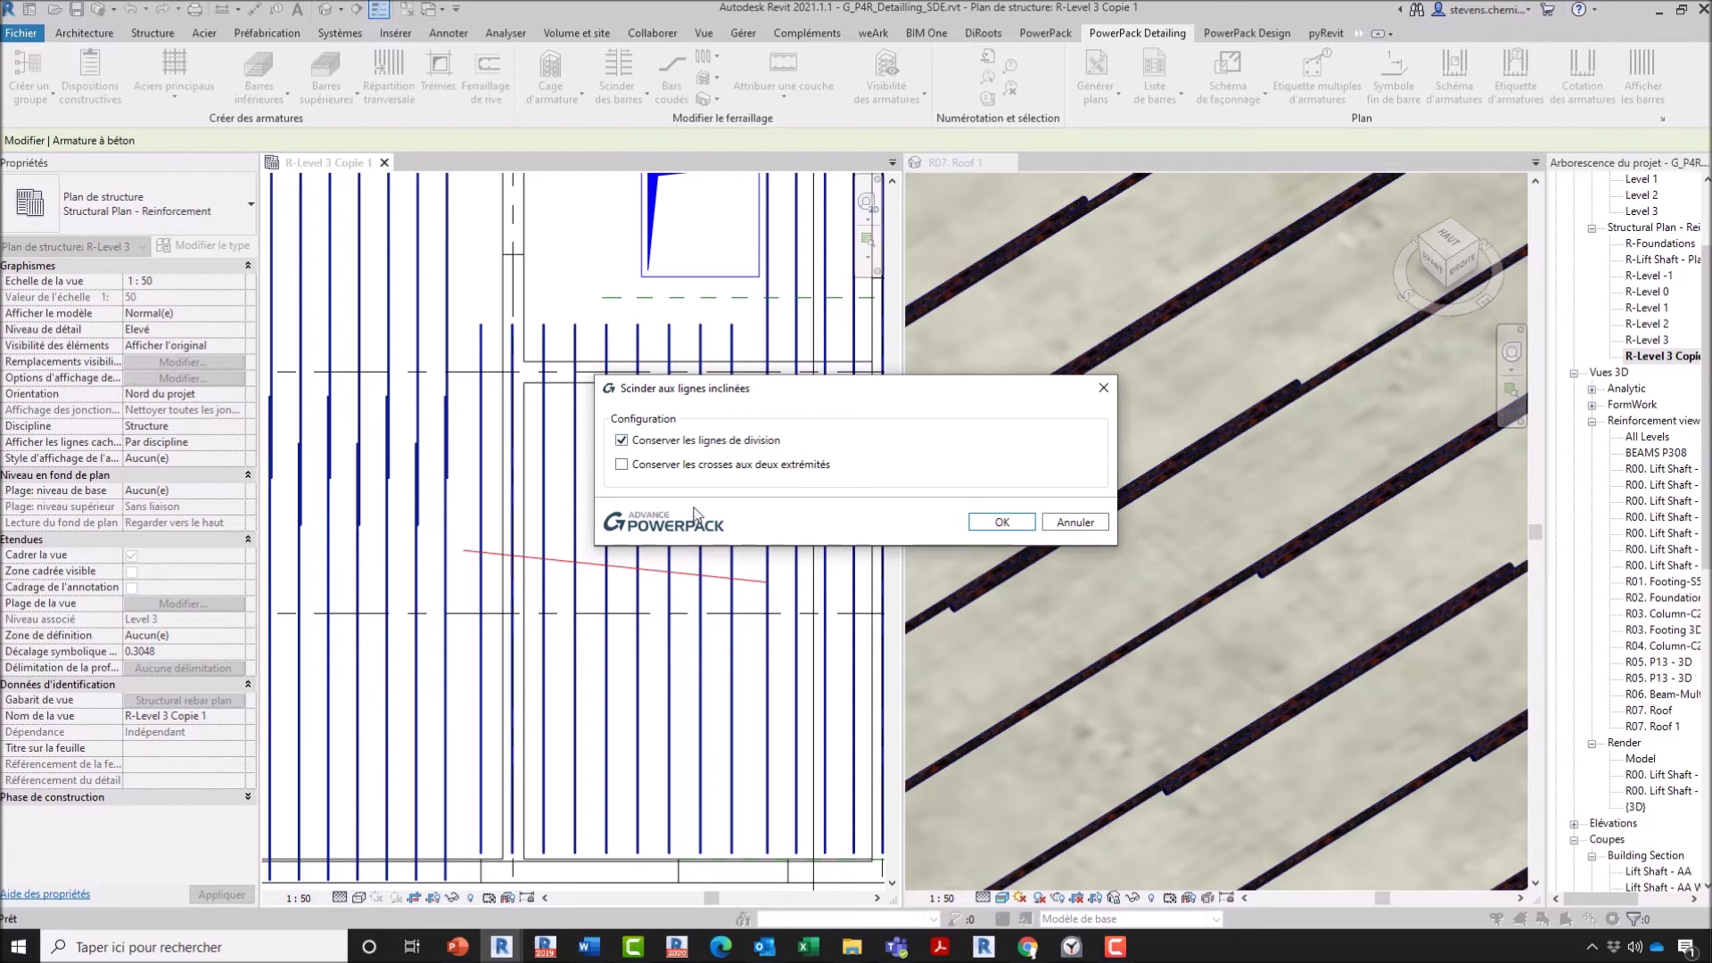
{"action": "left_click", "coordinate": [1004, 525]}
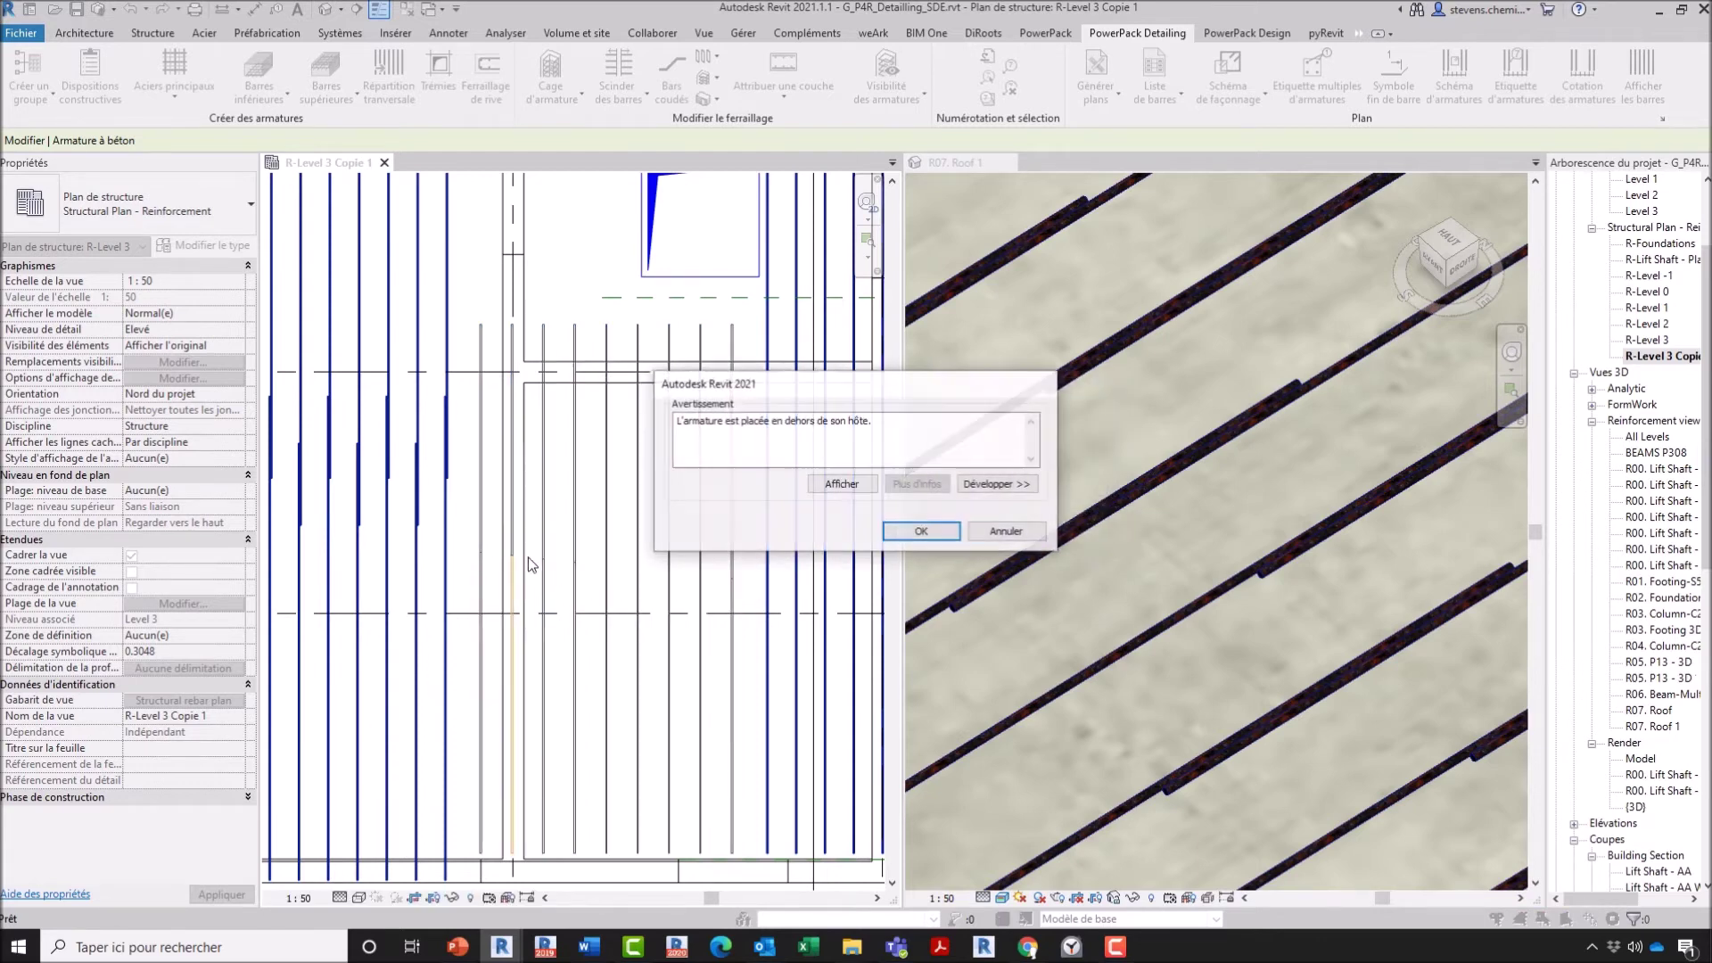
{"action": "left_click", "coordinate": [934, 533]}
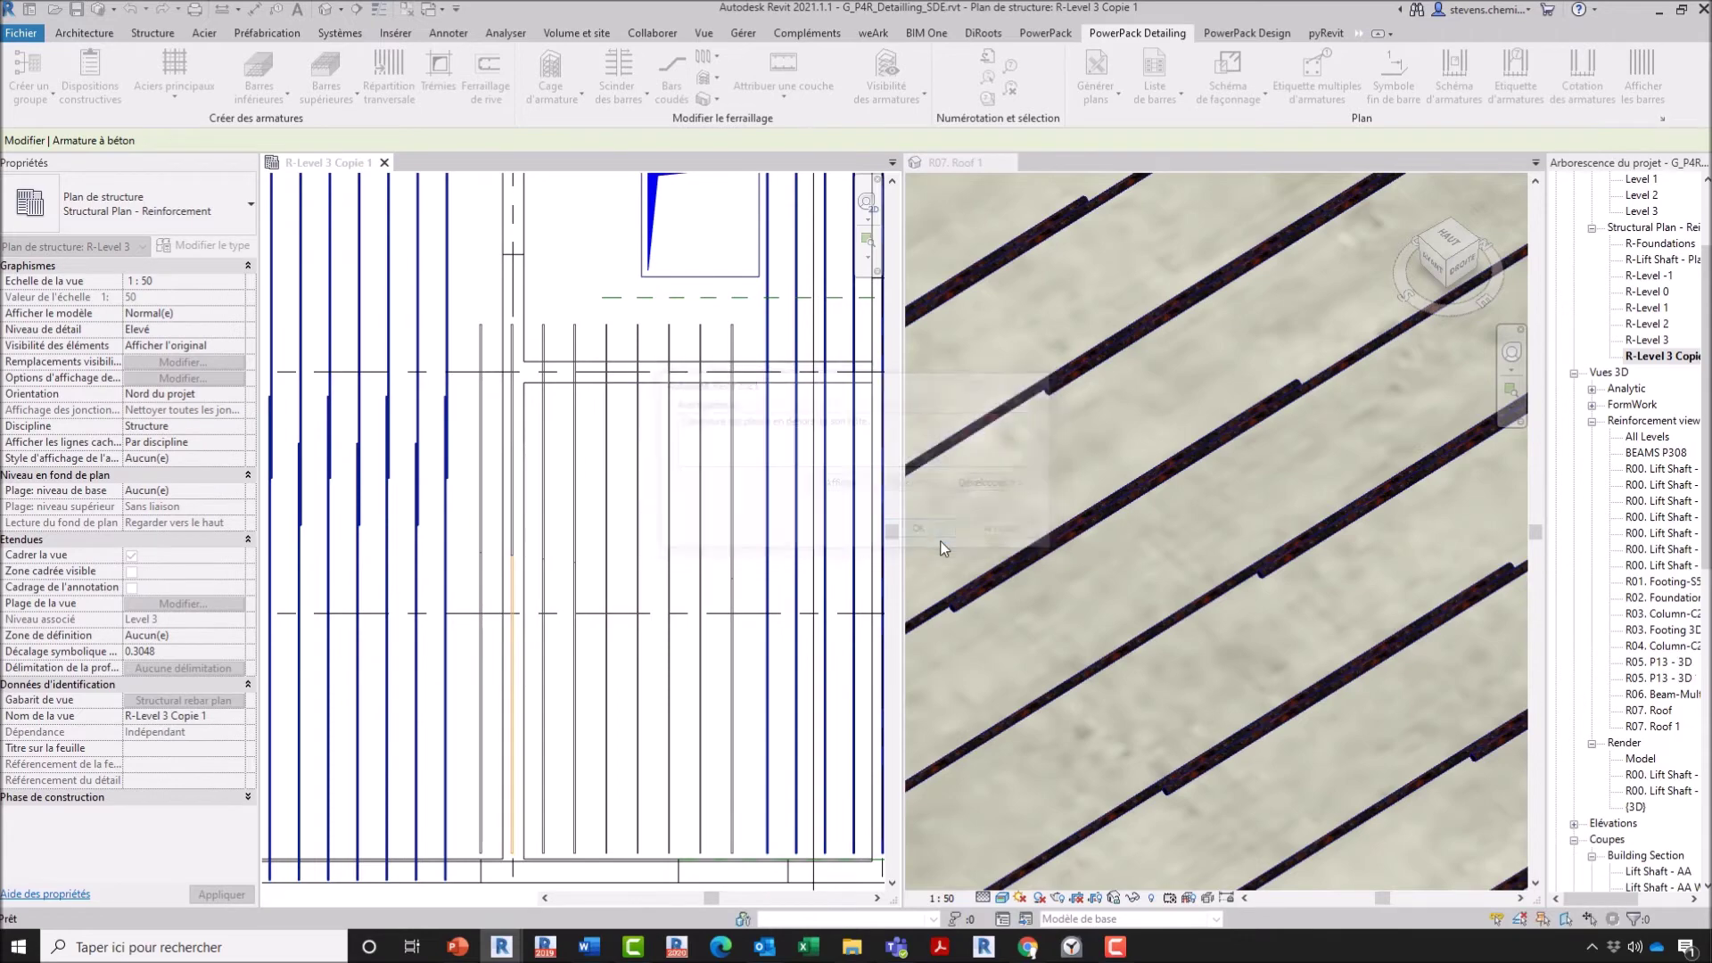
Step: Examine individual upper and lower bar segments at the sloping cut in the plan
{"action": "left_click", "coordinate": [606, 533]}
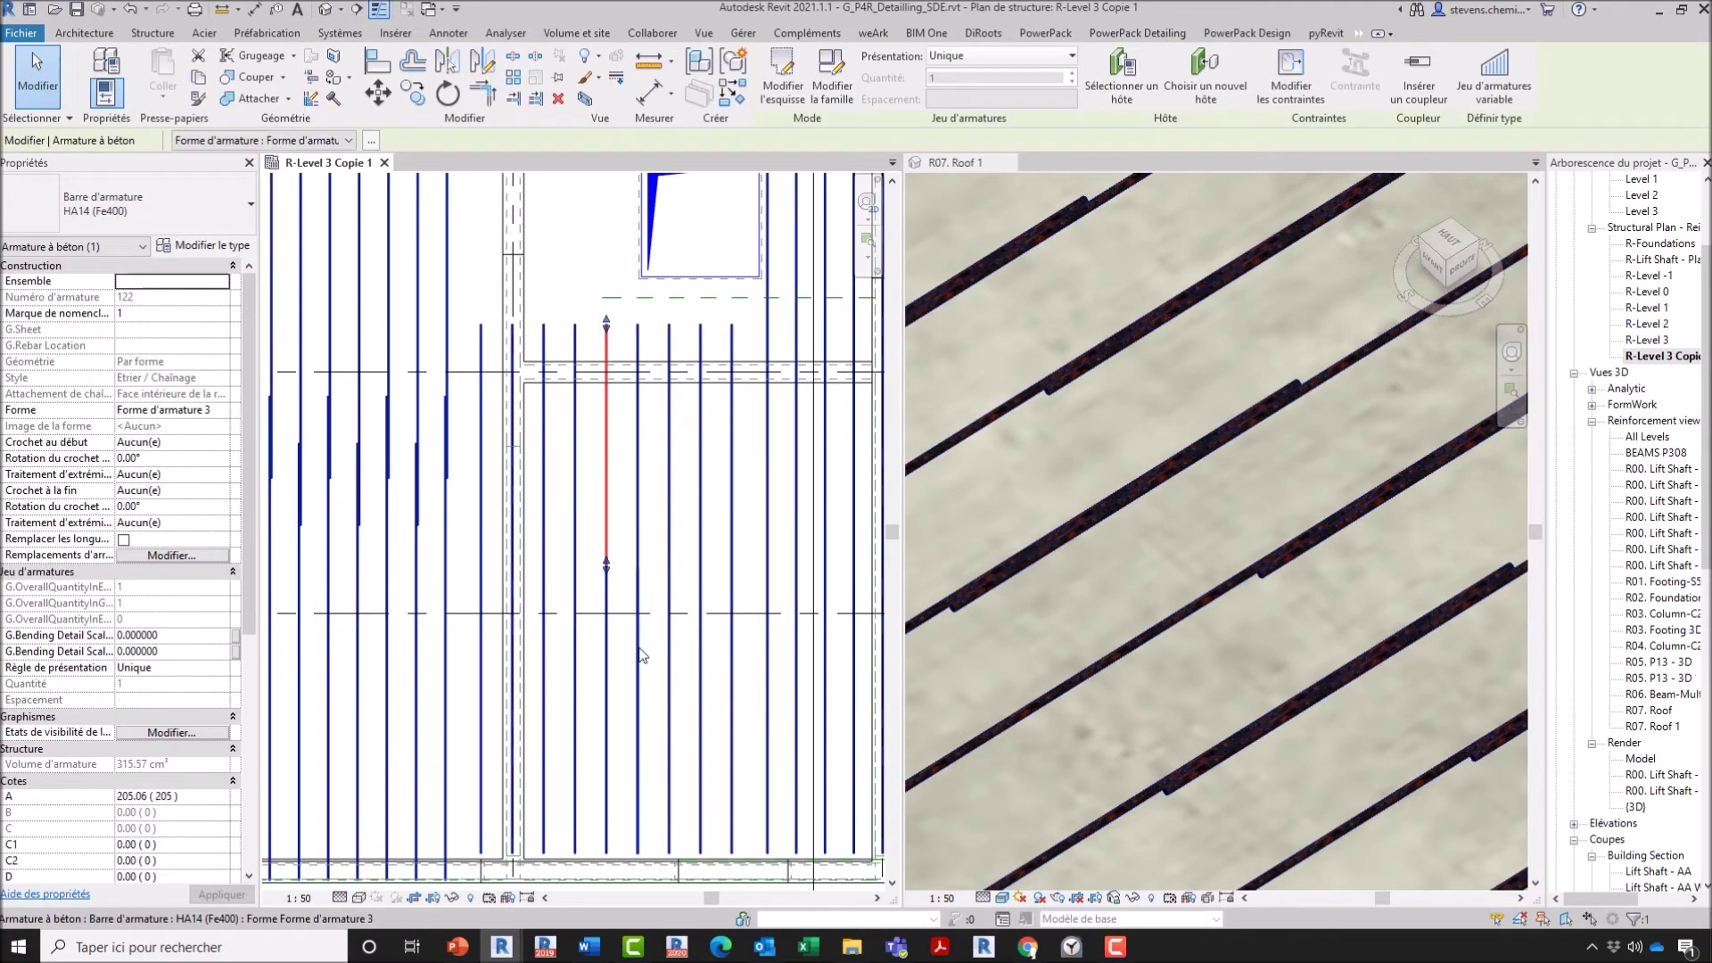
{"action": "left_click", "coordinate": [607, 660]}
{"action": "left_click", "coordinate": [607, 652]}
{"action": "scroll", "coordinate": [610, 582], "scroll_direction": "up", "scroll_amount": 6}
{"action": "left_click", "coordinate": [610, 580]}
{"action": "left_click", "coordinate": [586, 456]}
{"action": "key", "text": "Escape"}
{"action": "left_click", "coordinate": [756, 569]}
{"action": "key", "text": "Escape"}
Step: Highlight all the lower bar segments together and inspect how their ends follow the sloping division, finally clearing the selection
{"action": "scroll", "coordinate": [753, 525], "scroll_direction": "down", "scroll_amount": 3}
{"action": "scroll", "coordinate": [756, 567], "scroll_direction": "down", "scroll_amount": 5}
{"action": "left_click_drag", "start_coordinate": [733, 496], "coordinate": [776, 452]}
{"action": "scroll", "coordinate": [543, 502], "scroll_direction": "up", "scroll_amount": 3}
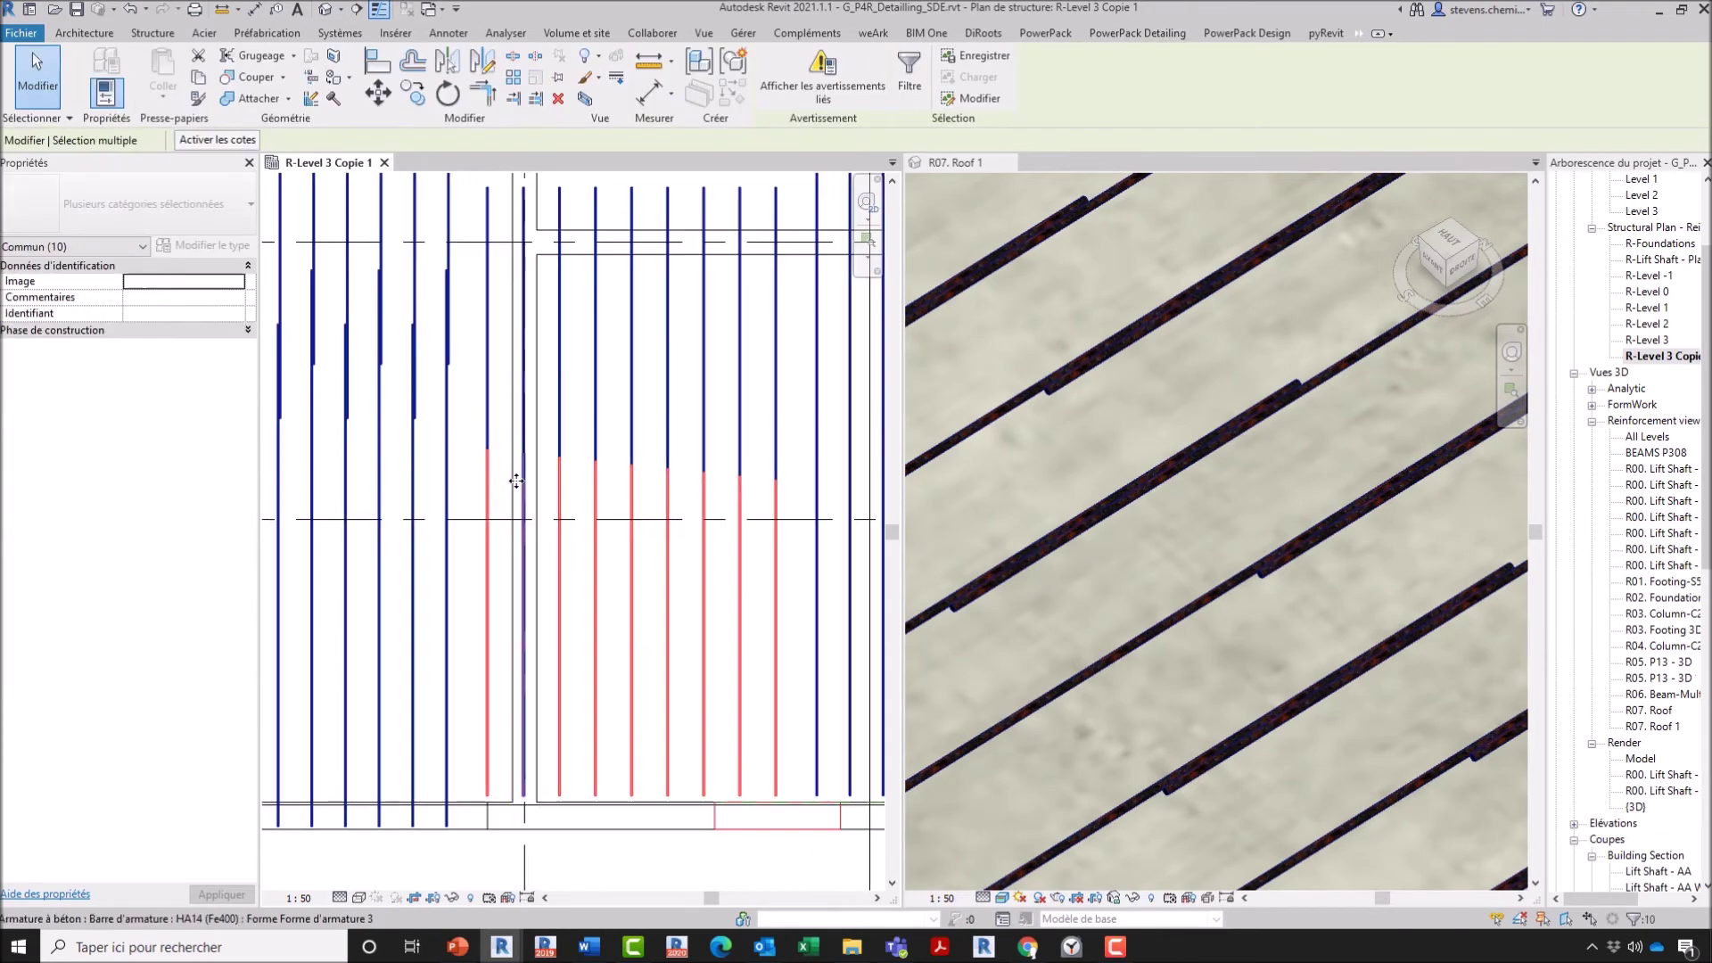
{"action": "scroll", "coordinate": [784, 498], "scroll_direction": "up", "scroll_amount": 2}
{"action": "middle_click_drag", "start_coordinate": [481, 554], "coordinate": [500, 603]}
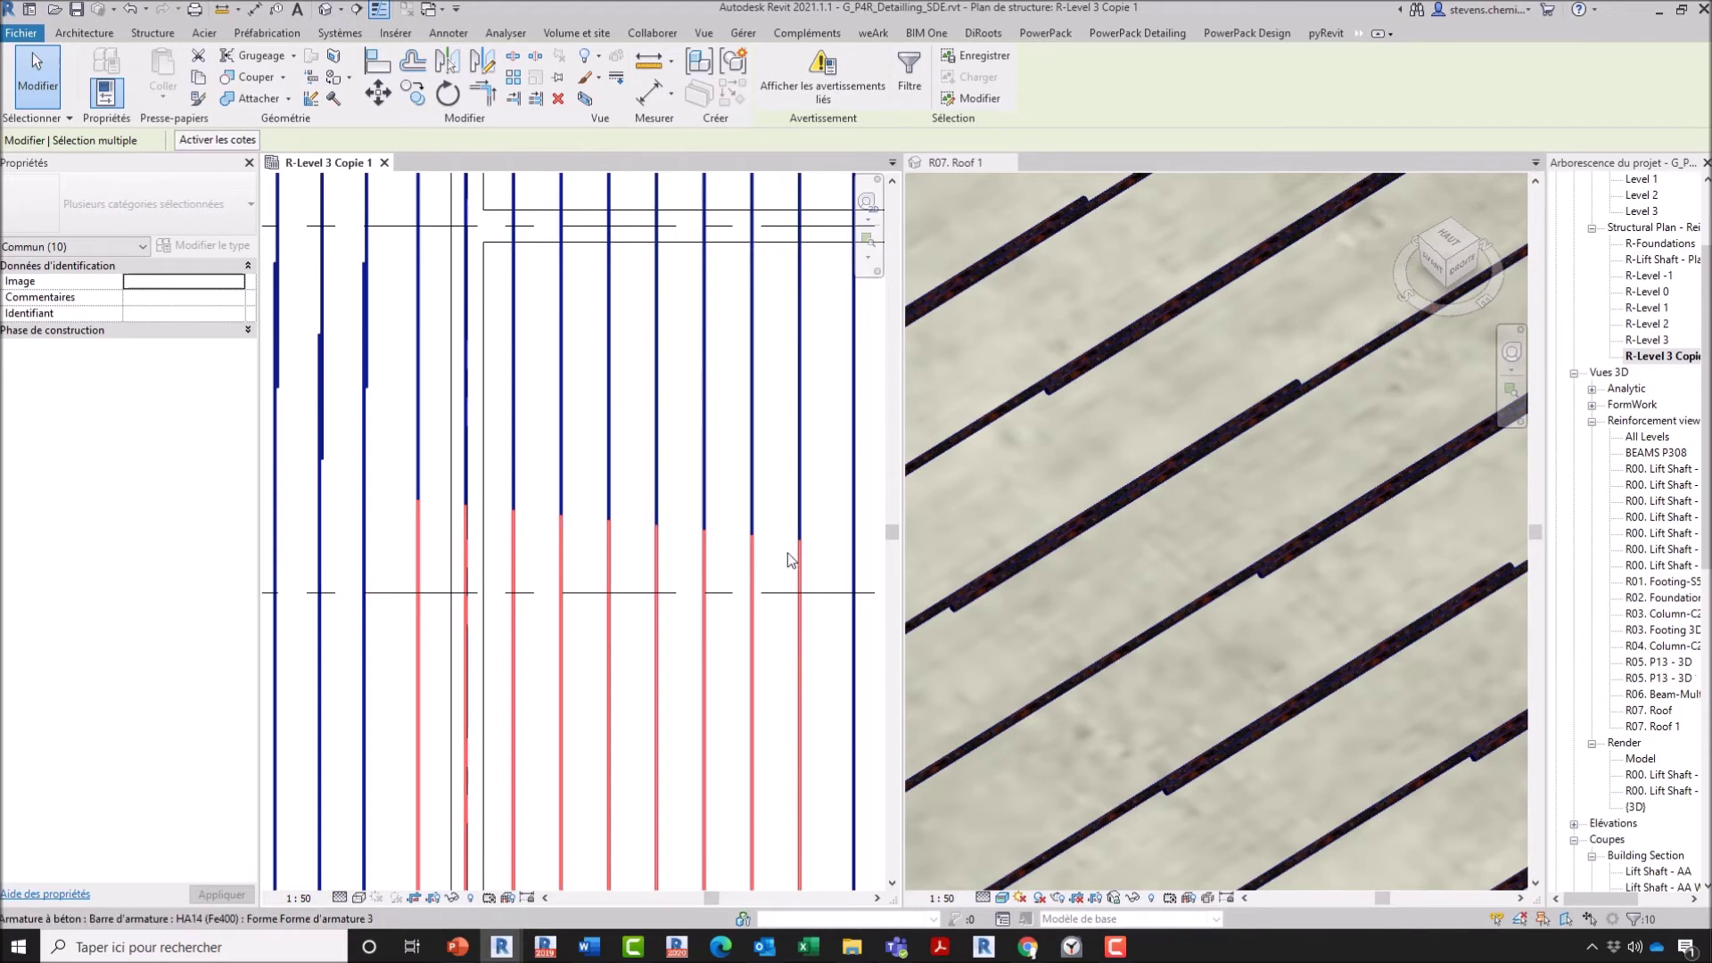
{"action": "scroll", "coordinate": [738, 547], "scroll_direction": "down", "scroll_amount": 4}
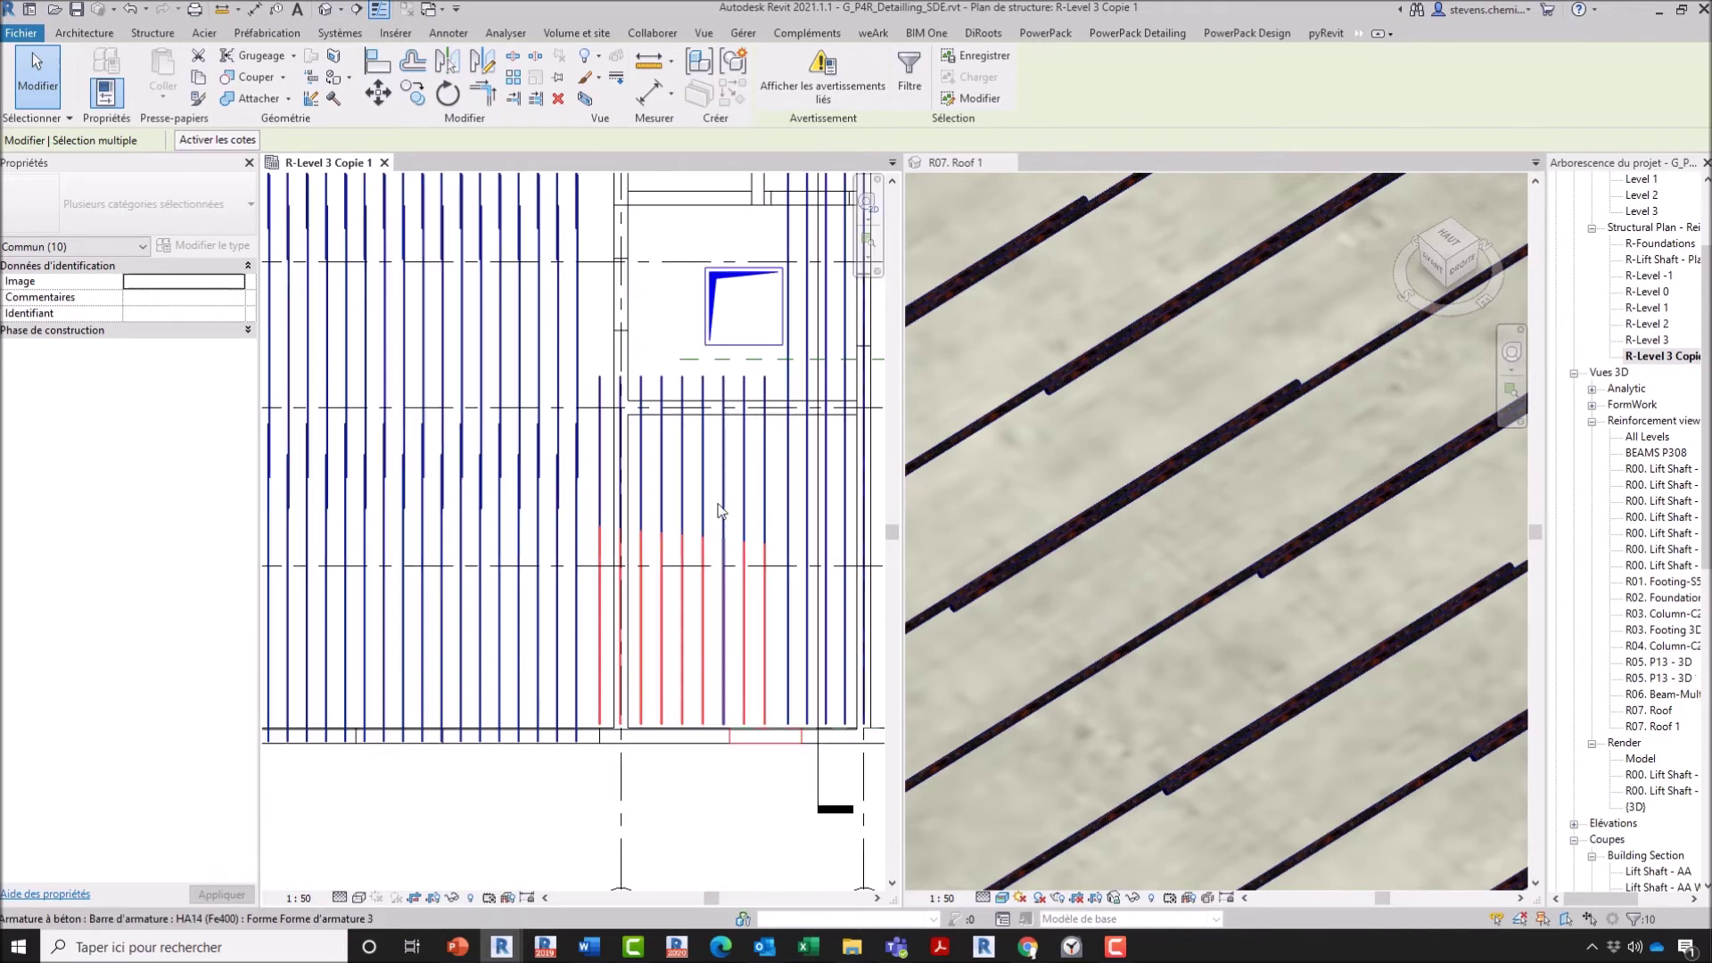
{"action": "scroll", "coordinate": [727, 496], "scroll_direction": "up", "scroll_amount": 3}
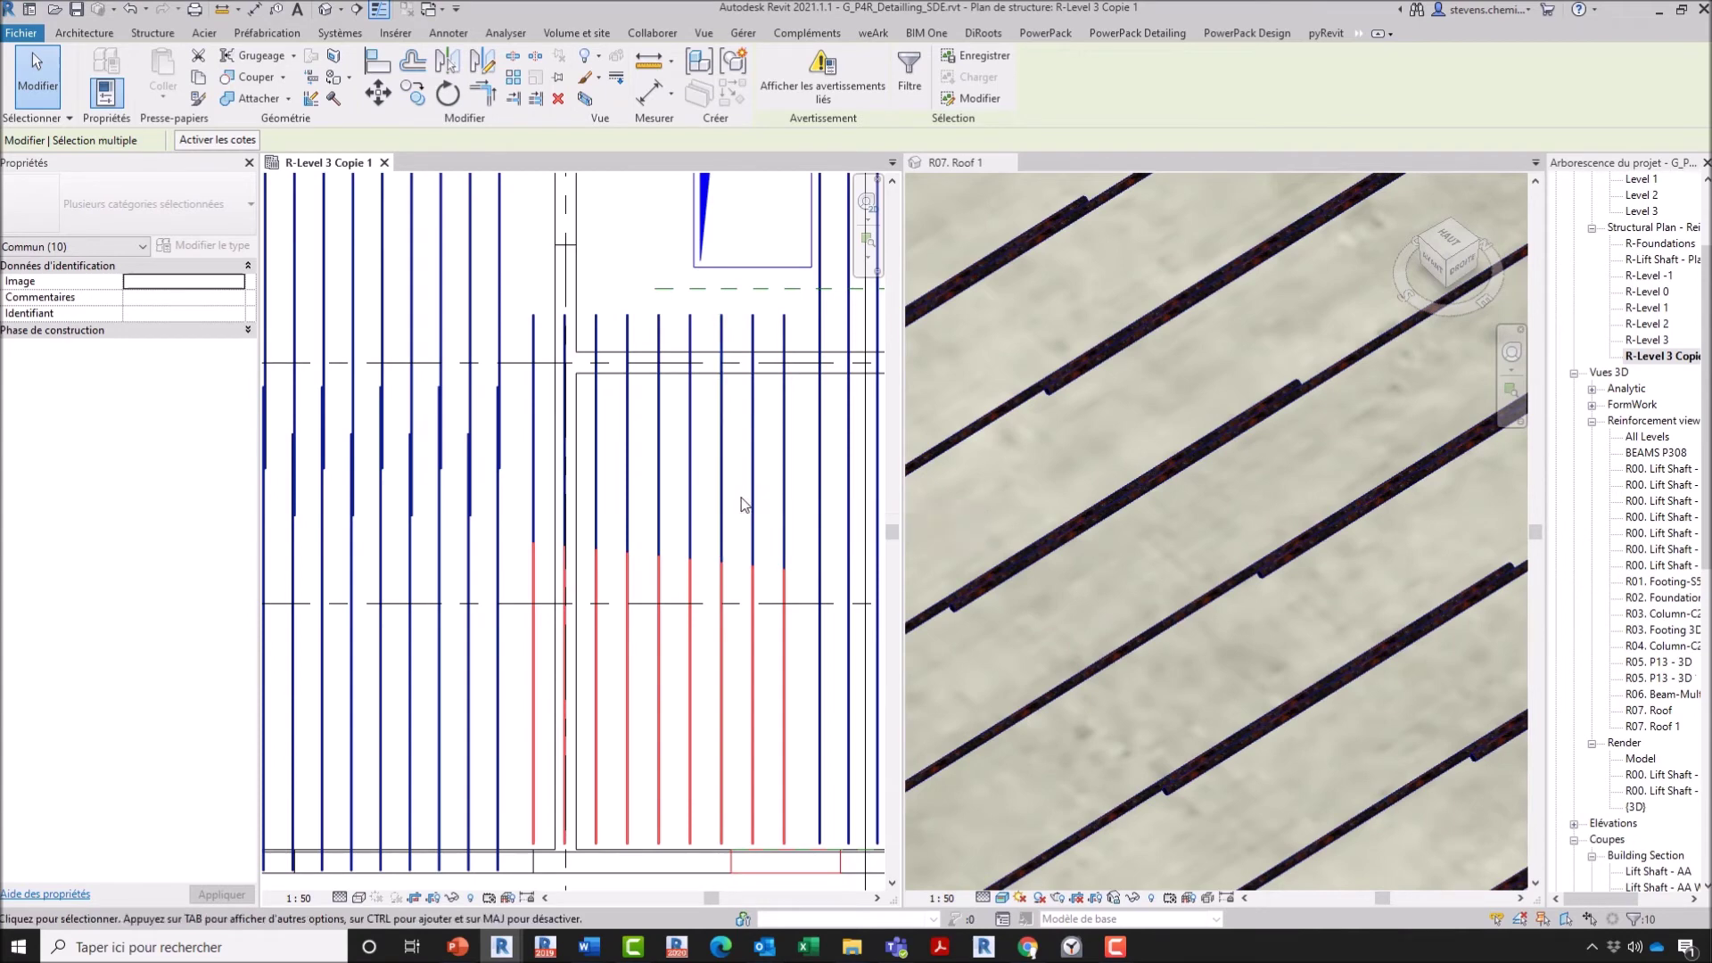
{"action": "left_click", "coordinate": [742, 500]}
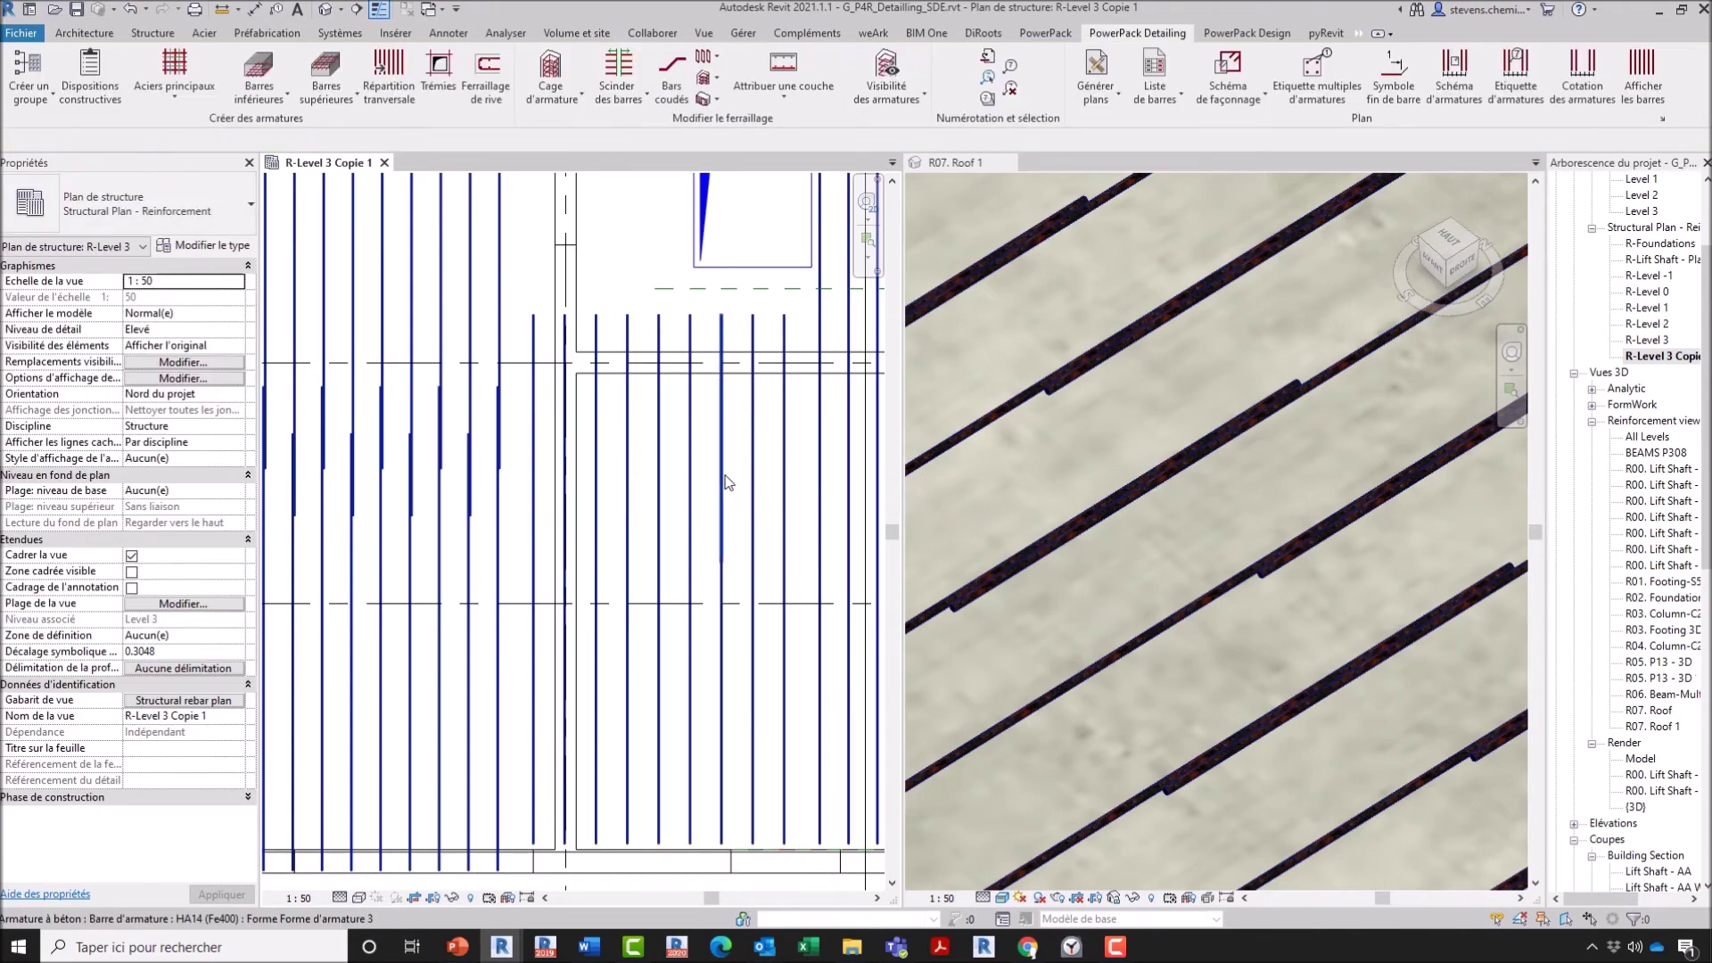
Step: In the 3D view, split the five-bar set beside the slab opening at the supporting beam, using 0.0 mm cover and offset bars
{"action": "scroll", "coordinate": [726, 481], "scroll_direction": "down", "scroll_amount": 5}
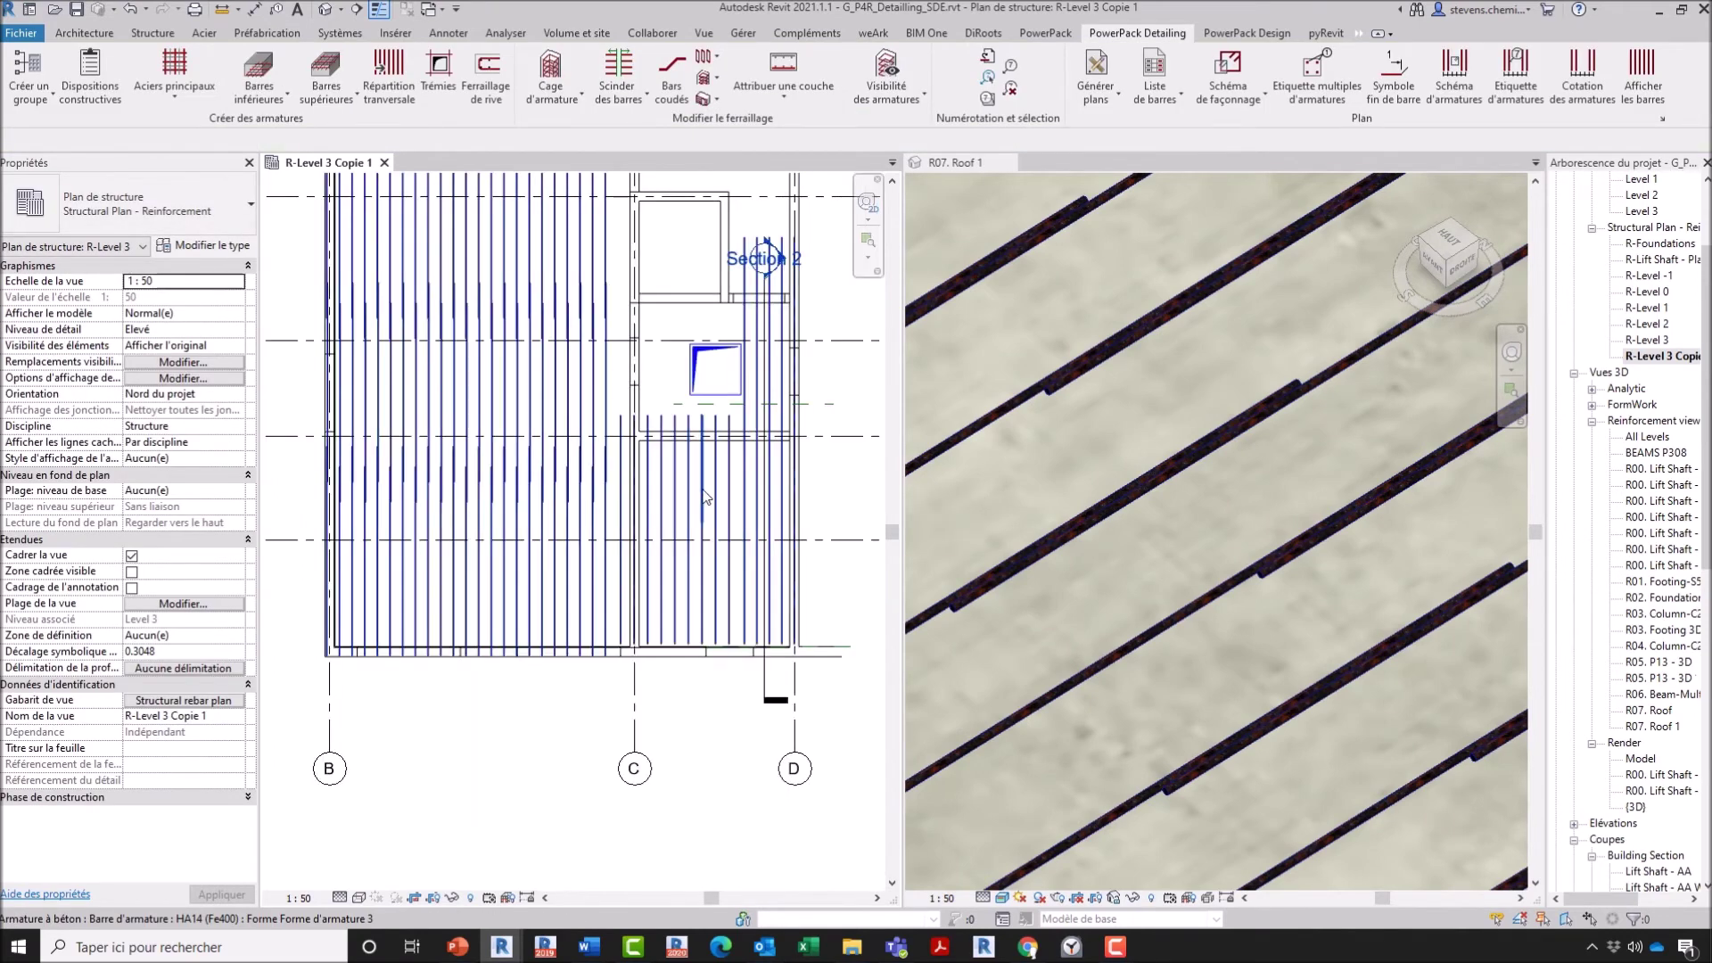
{"action": "left_click", "coordinate": [1090, 528]}
{"action": "scroll", "coordinate": [1089, 527], "scroll_direction": "down", "scroll_amount": 8}
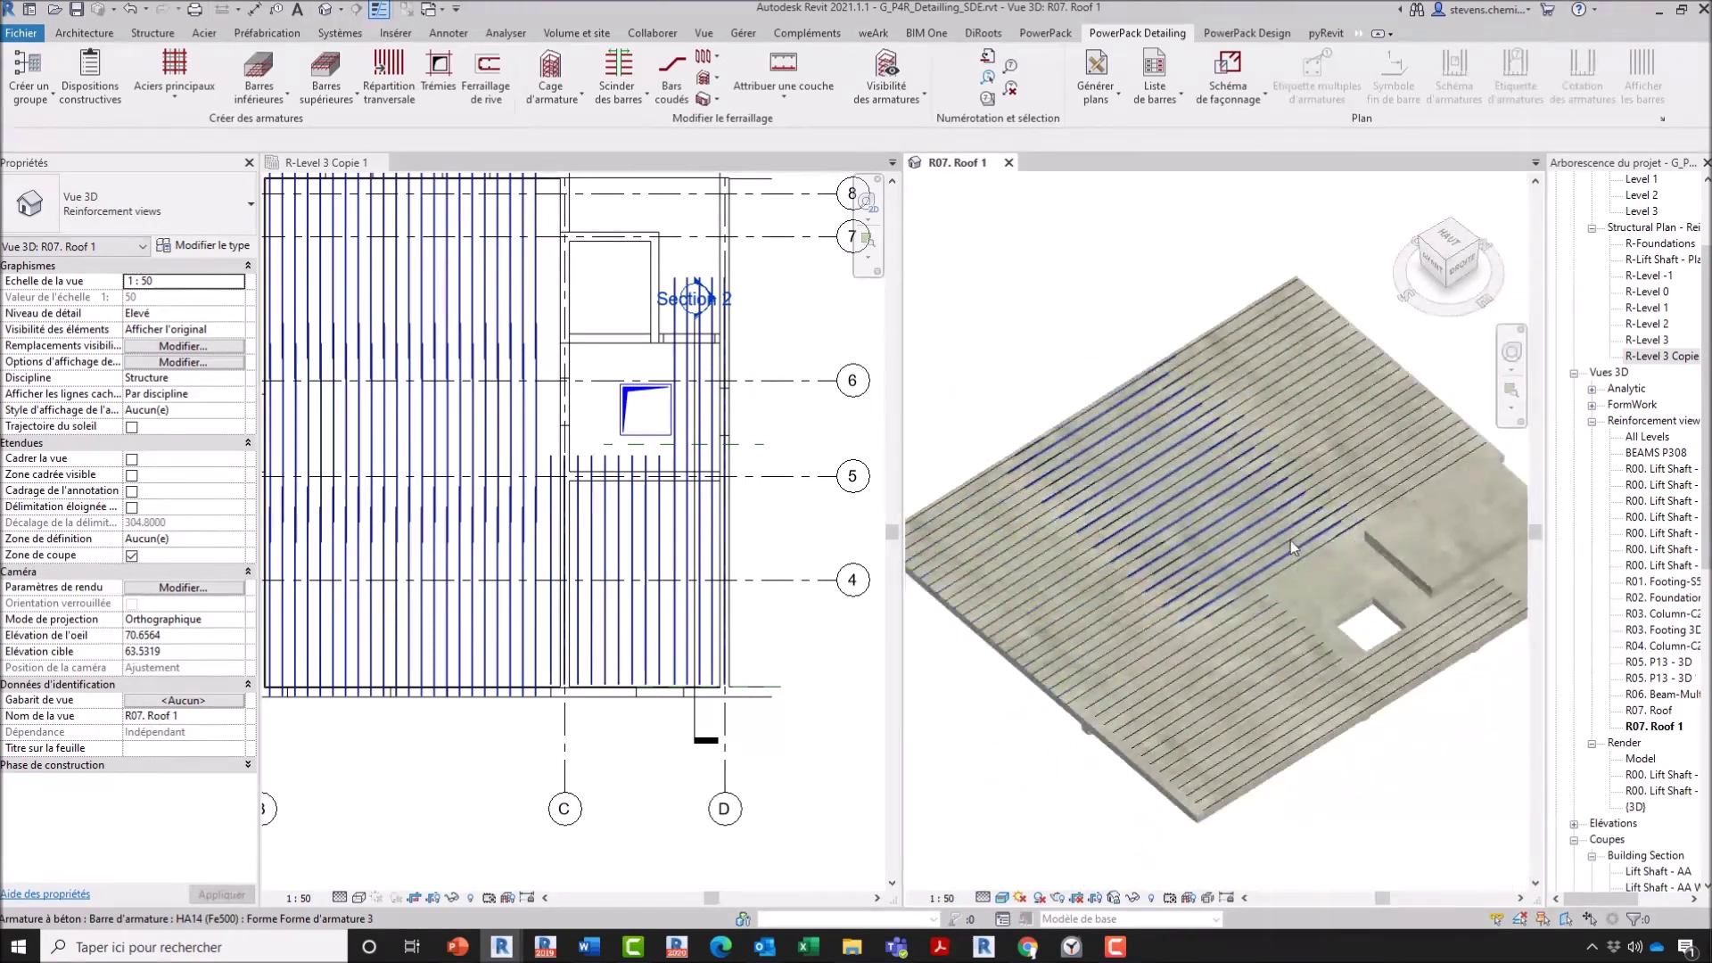
{"action": "middle_click_drag", "start_coordinate": [1243, 669], "coordinate": [1235, 628], "text": "shift"}
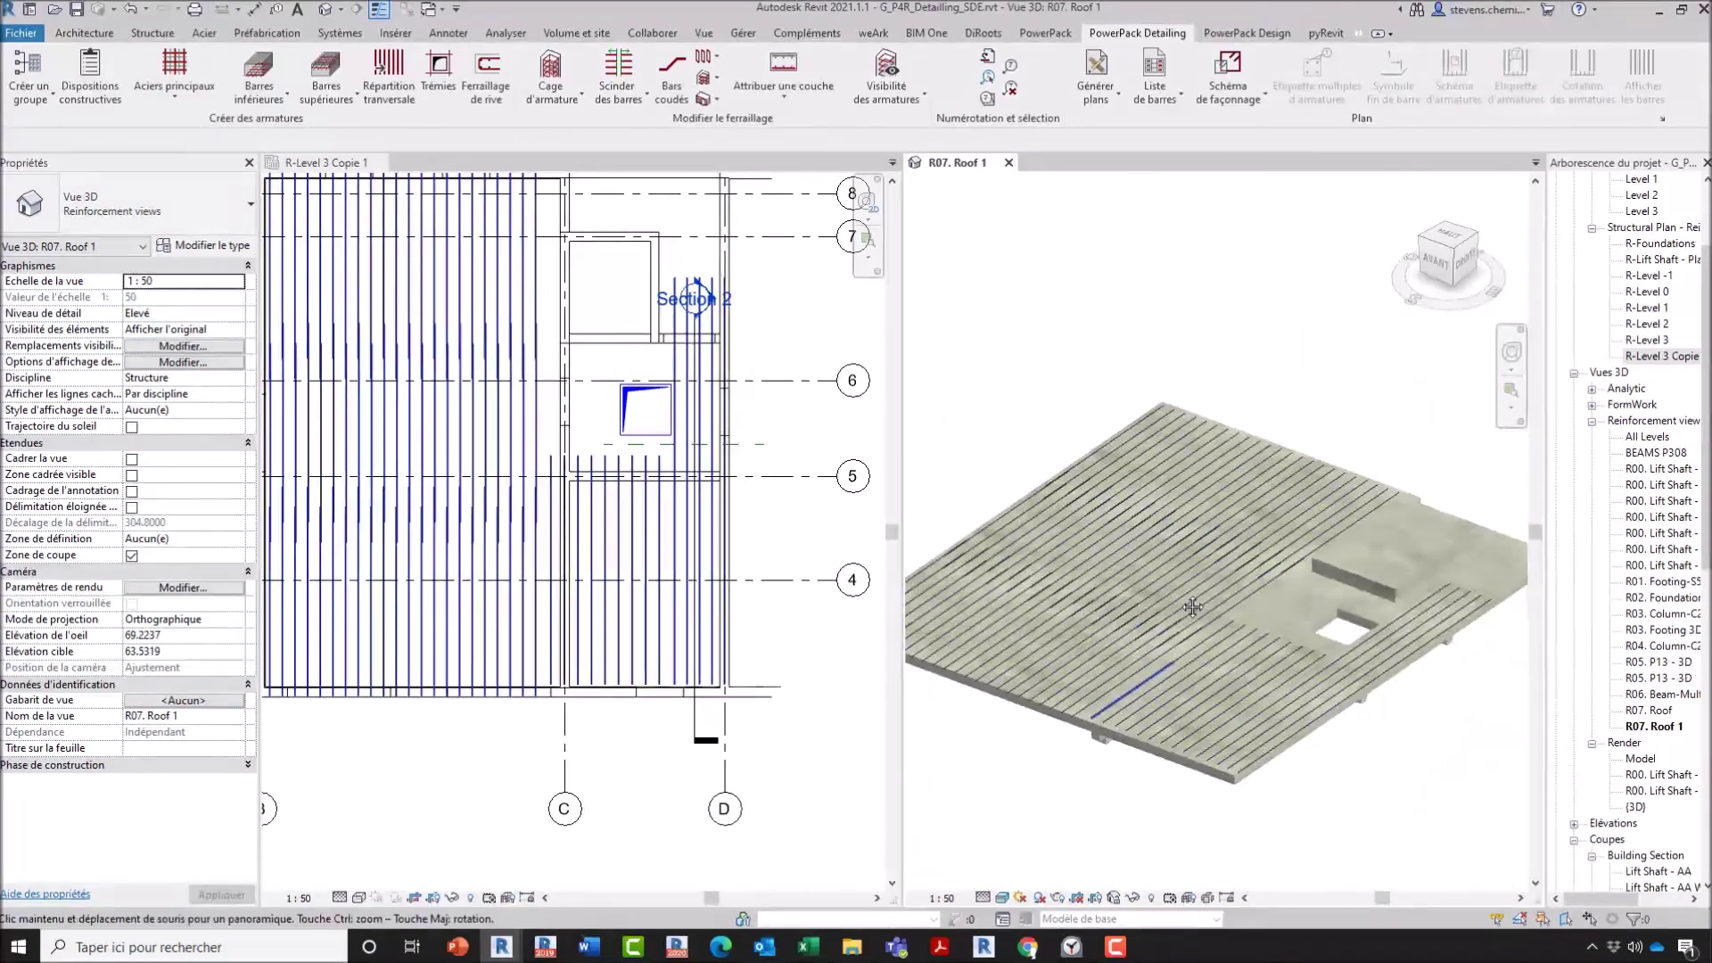
{"action": "scroll", "coordinate": [1210, 628], "scroll_direction": "up", "scroll_amount": 3}
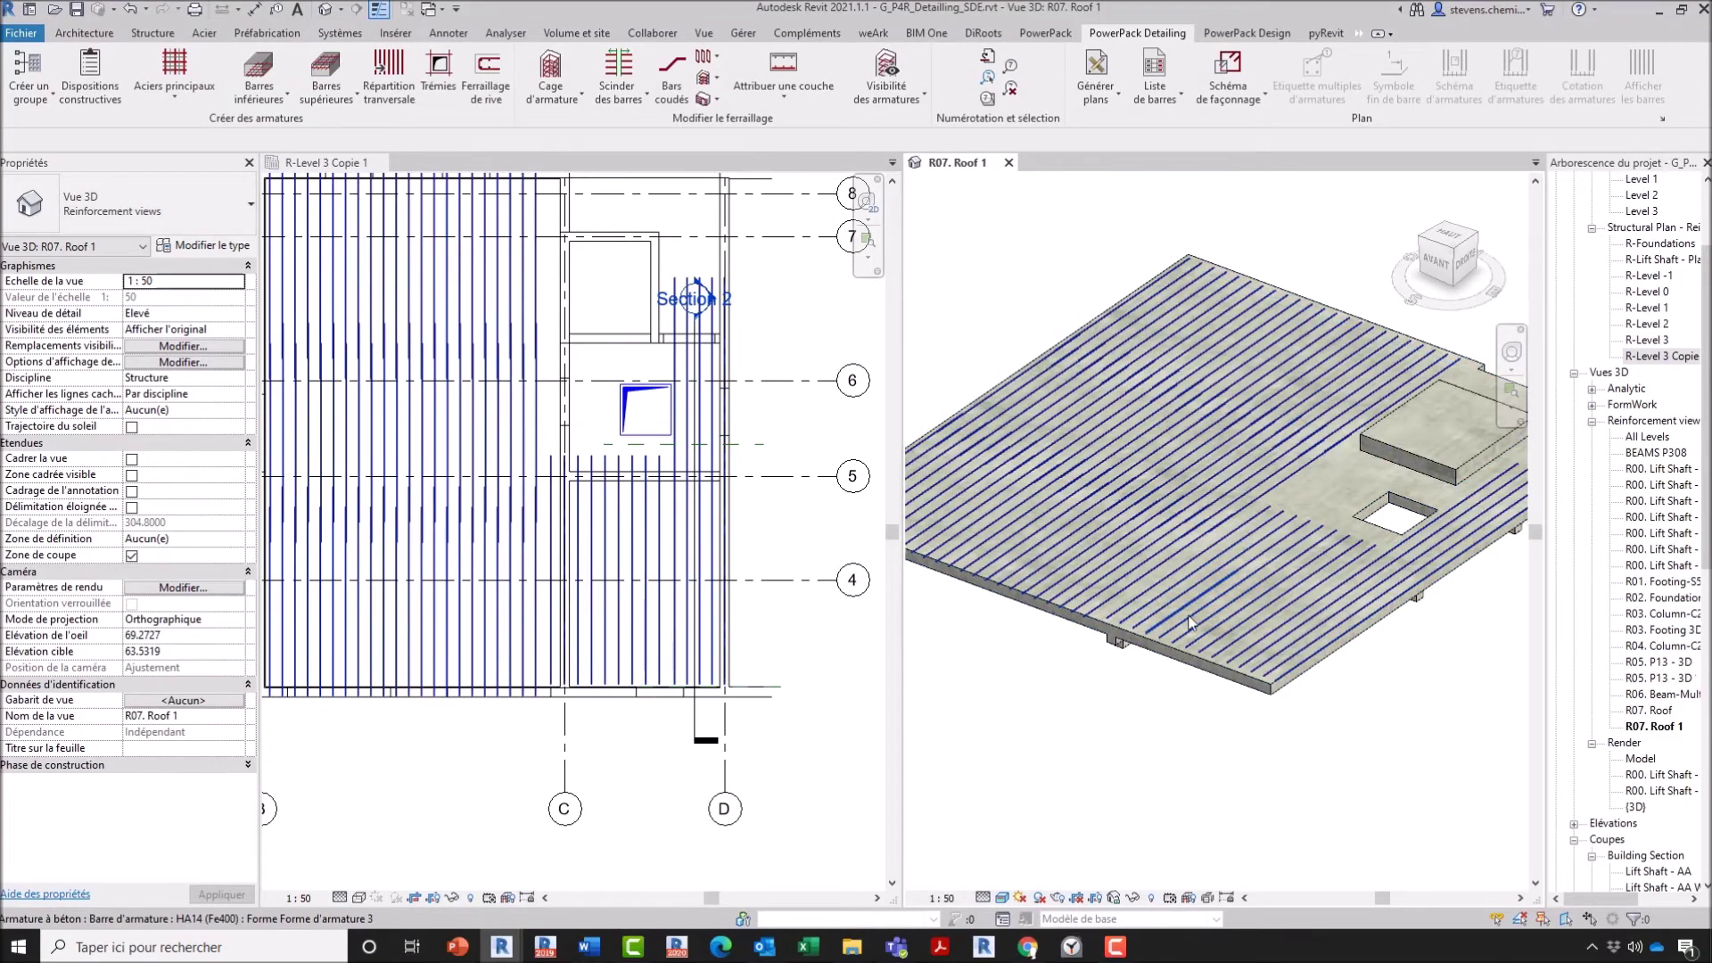
{"action": "left_click", "coordinate": [1373, 599]}
{"action": "scroll", "coordinate": [1373, 600], "scroll_direction": "up", "scroll_amount": 4}
{"action": "middle_click_drag", "start_coordinate": [1373, 600], "coordinate": [1240, 625], "text": "shift"}
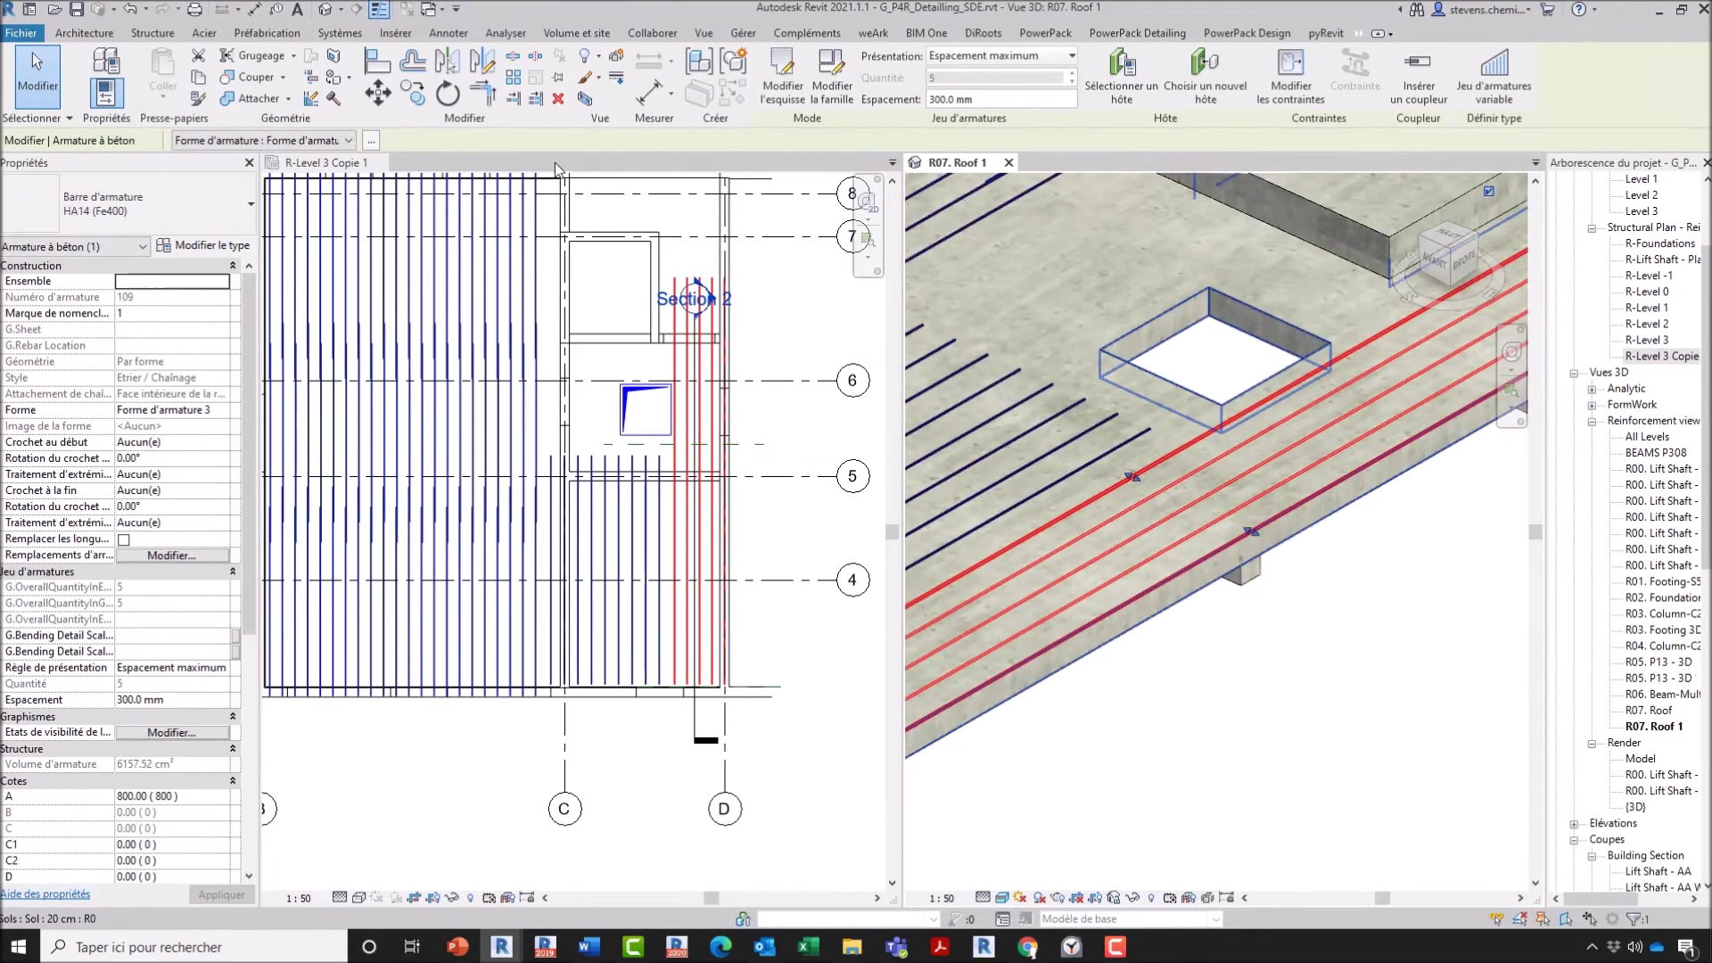
{"action": "left_click", "coordinate": [1137, 33]}
{"action": "left_click", "coordinate": [645, 100]}
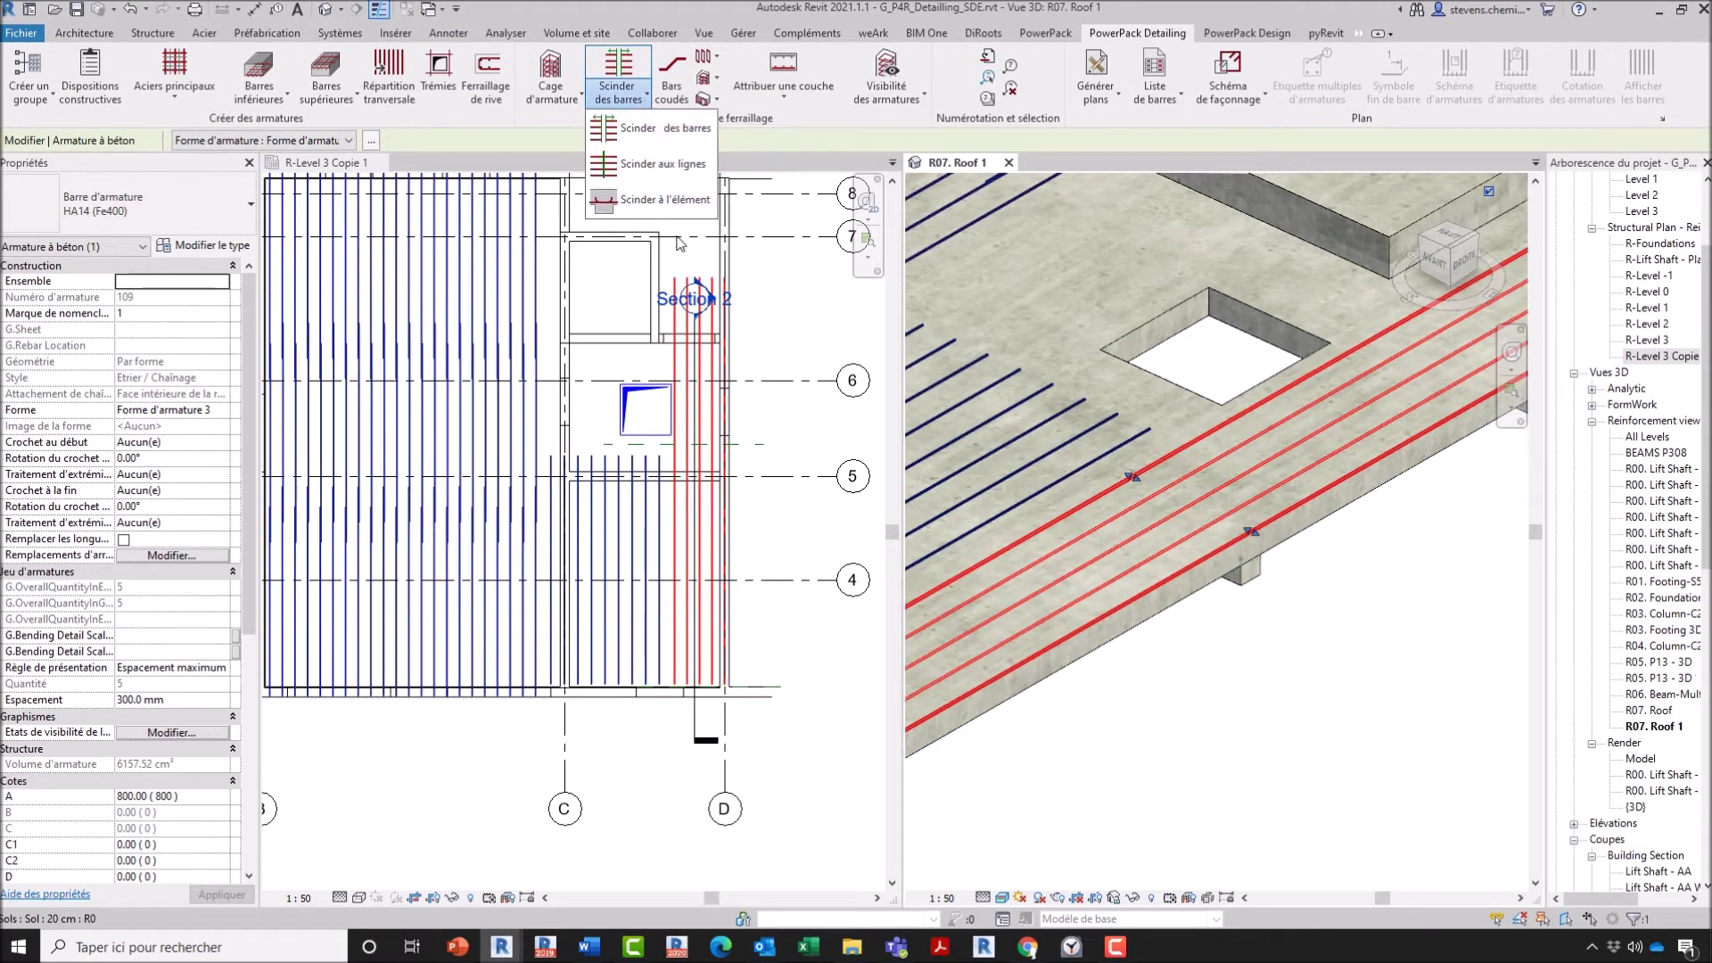
{"action": "left_click", "coordinate": [656, 209]}
{"action": "left_click", "coordinate": [1243, 578]}
{"action": "key", "text": "Return"}
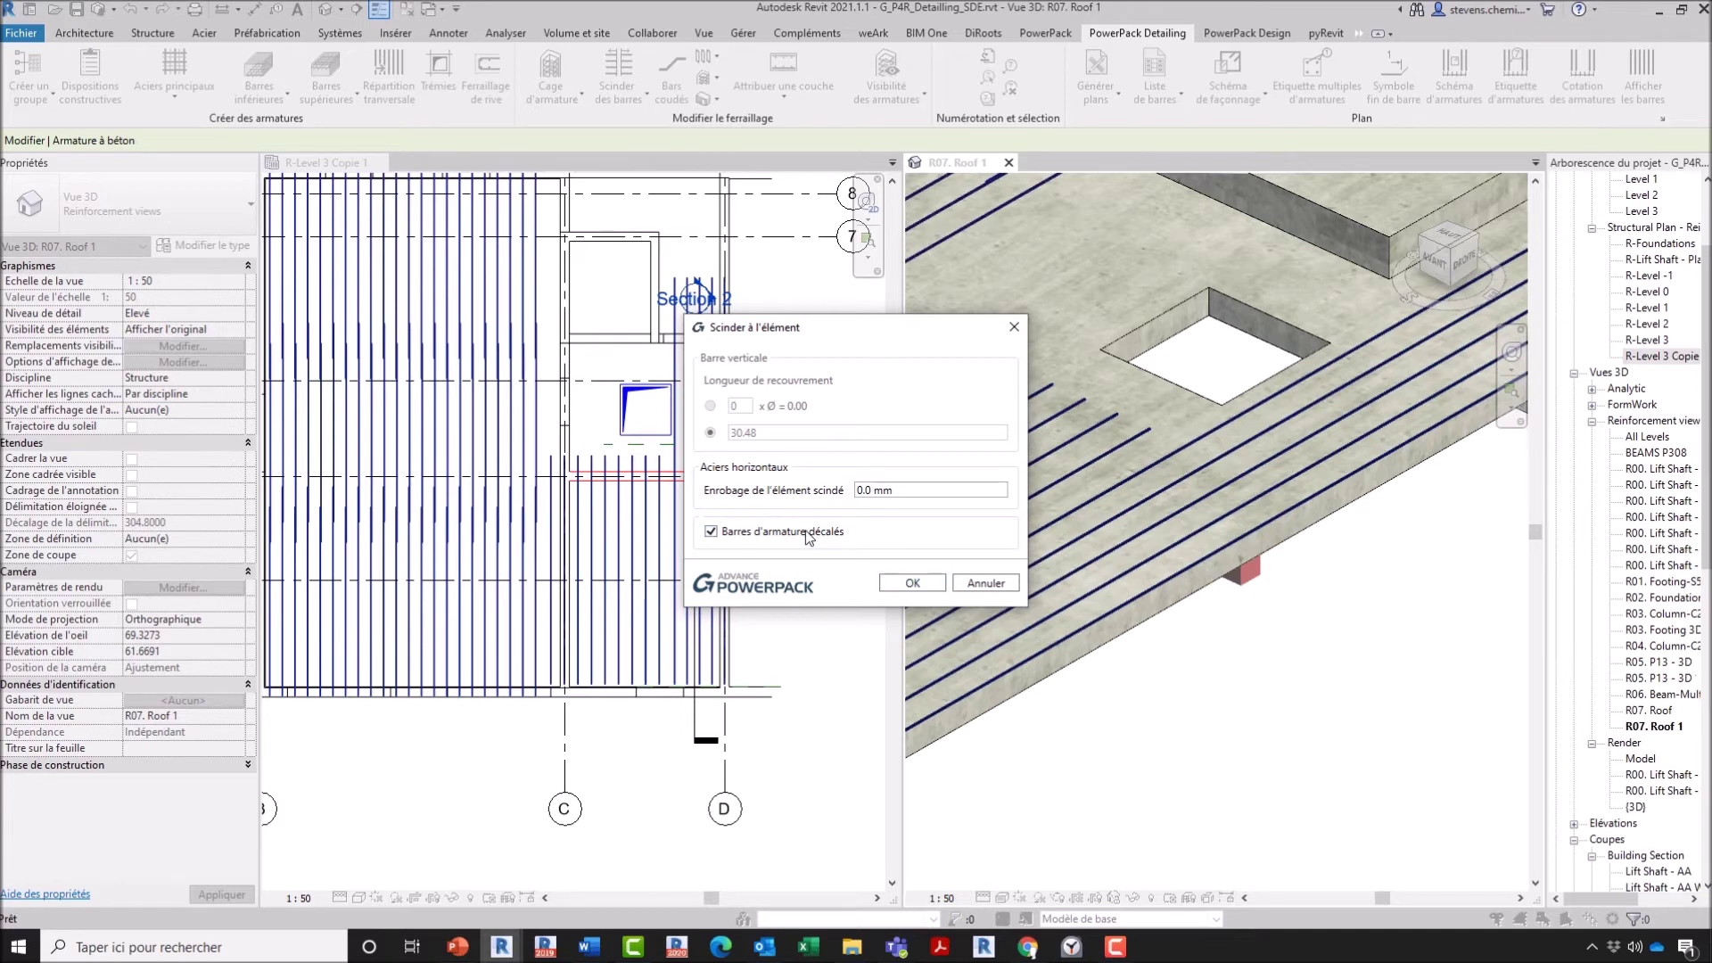
{"action": "left_click", "coordinate": [911, 584]}
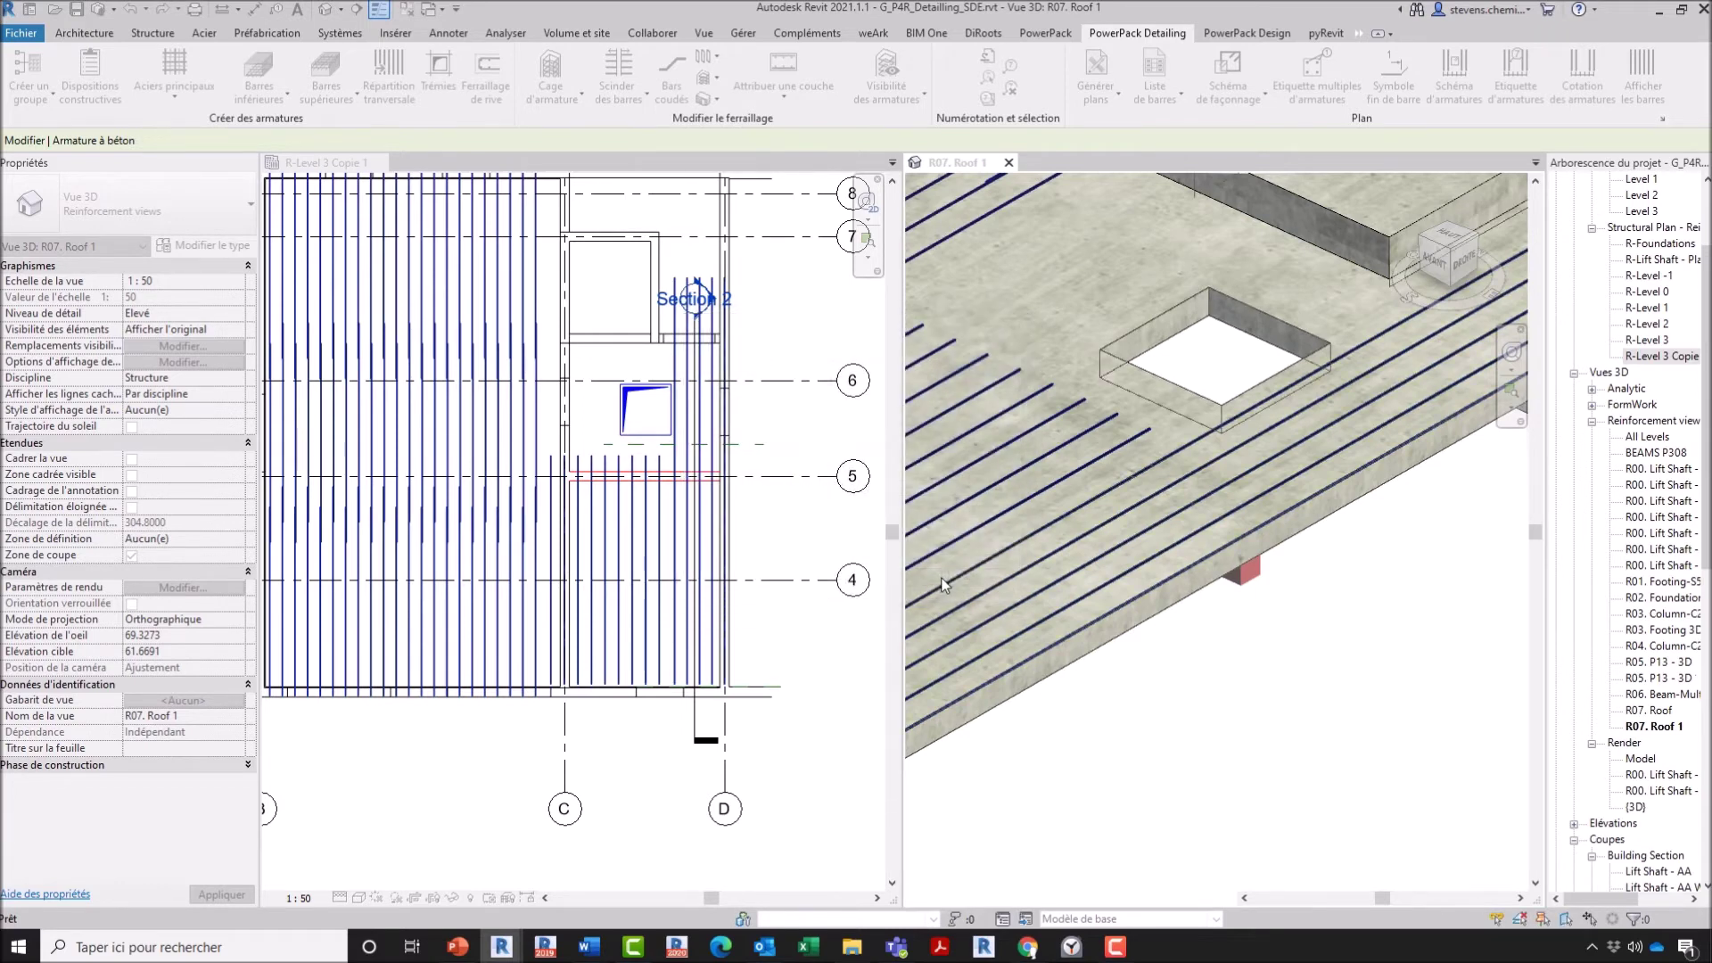
Step: Inspect the two resulting bar sets and their overlap above the beam in the 3D view
{"action": "scroll", "coordinate": [1238, 521], "scroll_direction": "up", "scroll_amount": 2}
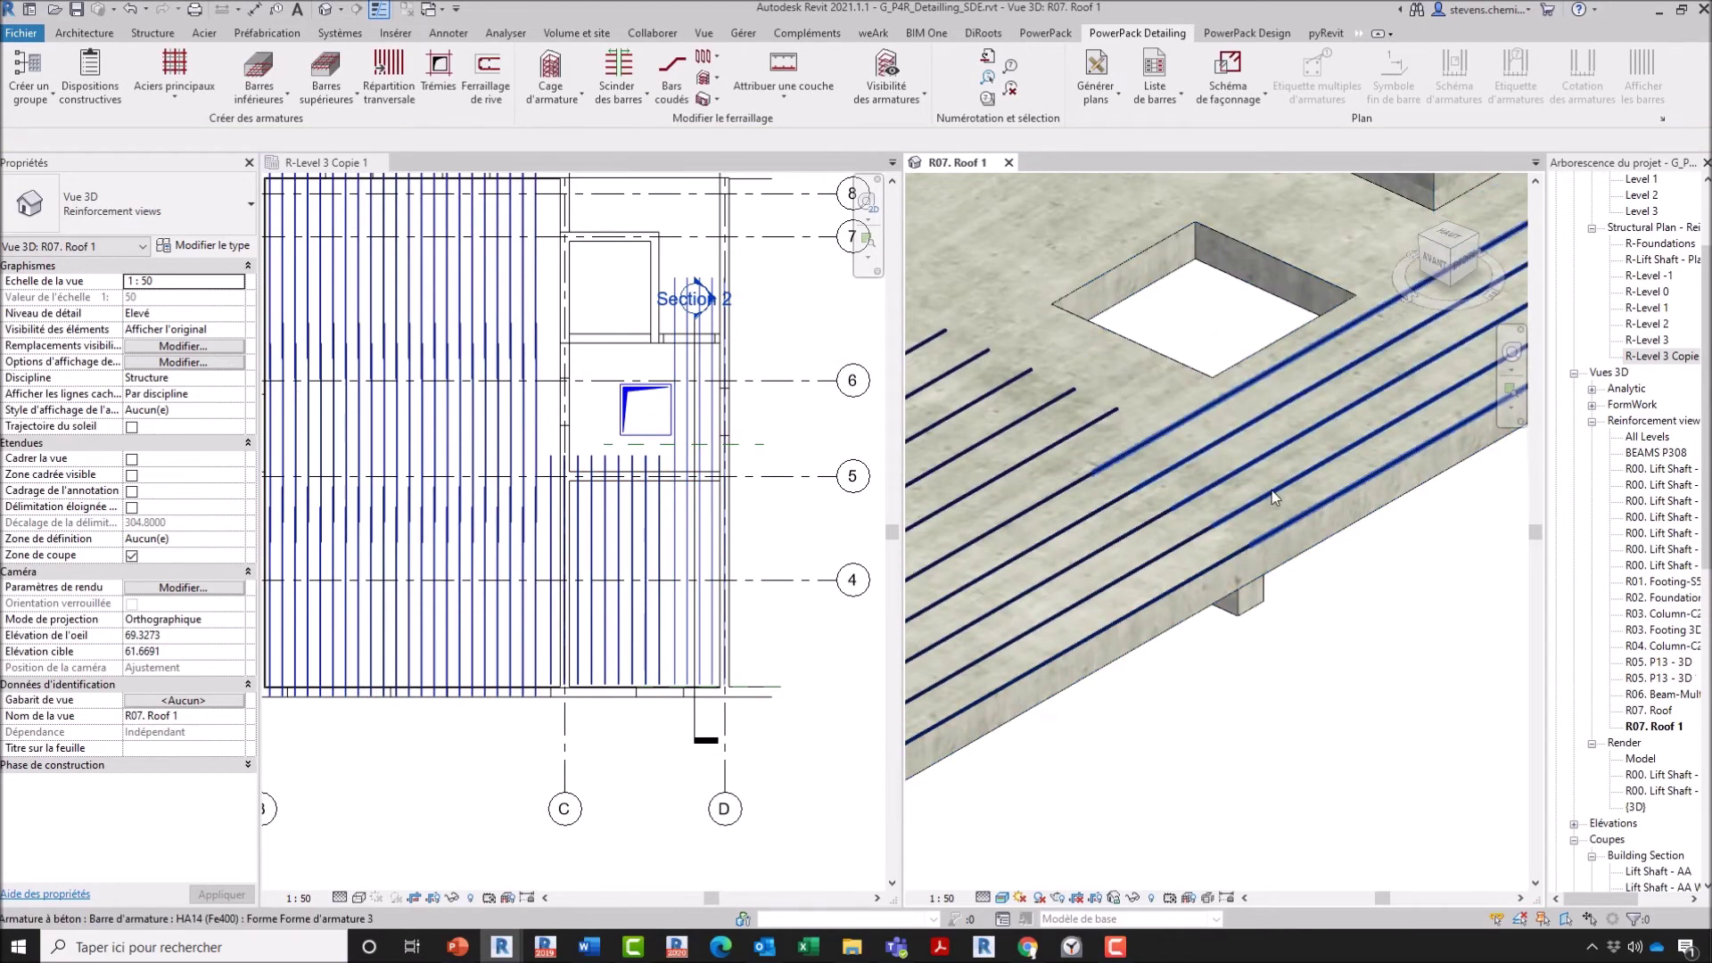
{"action": "left_click", "coordinate": [1273, 497]}
{"action": "scroll", "coordinate": [1189, 506], "scroll_direction": "up", "scroll_amount": 3}
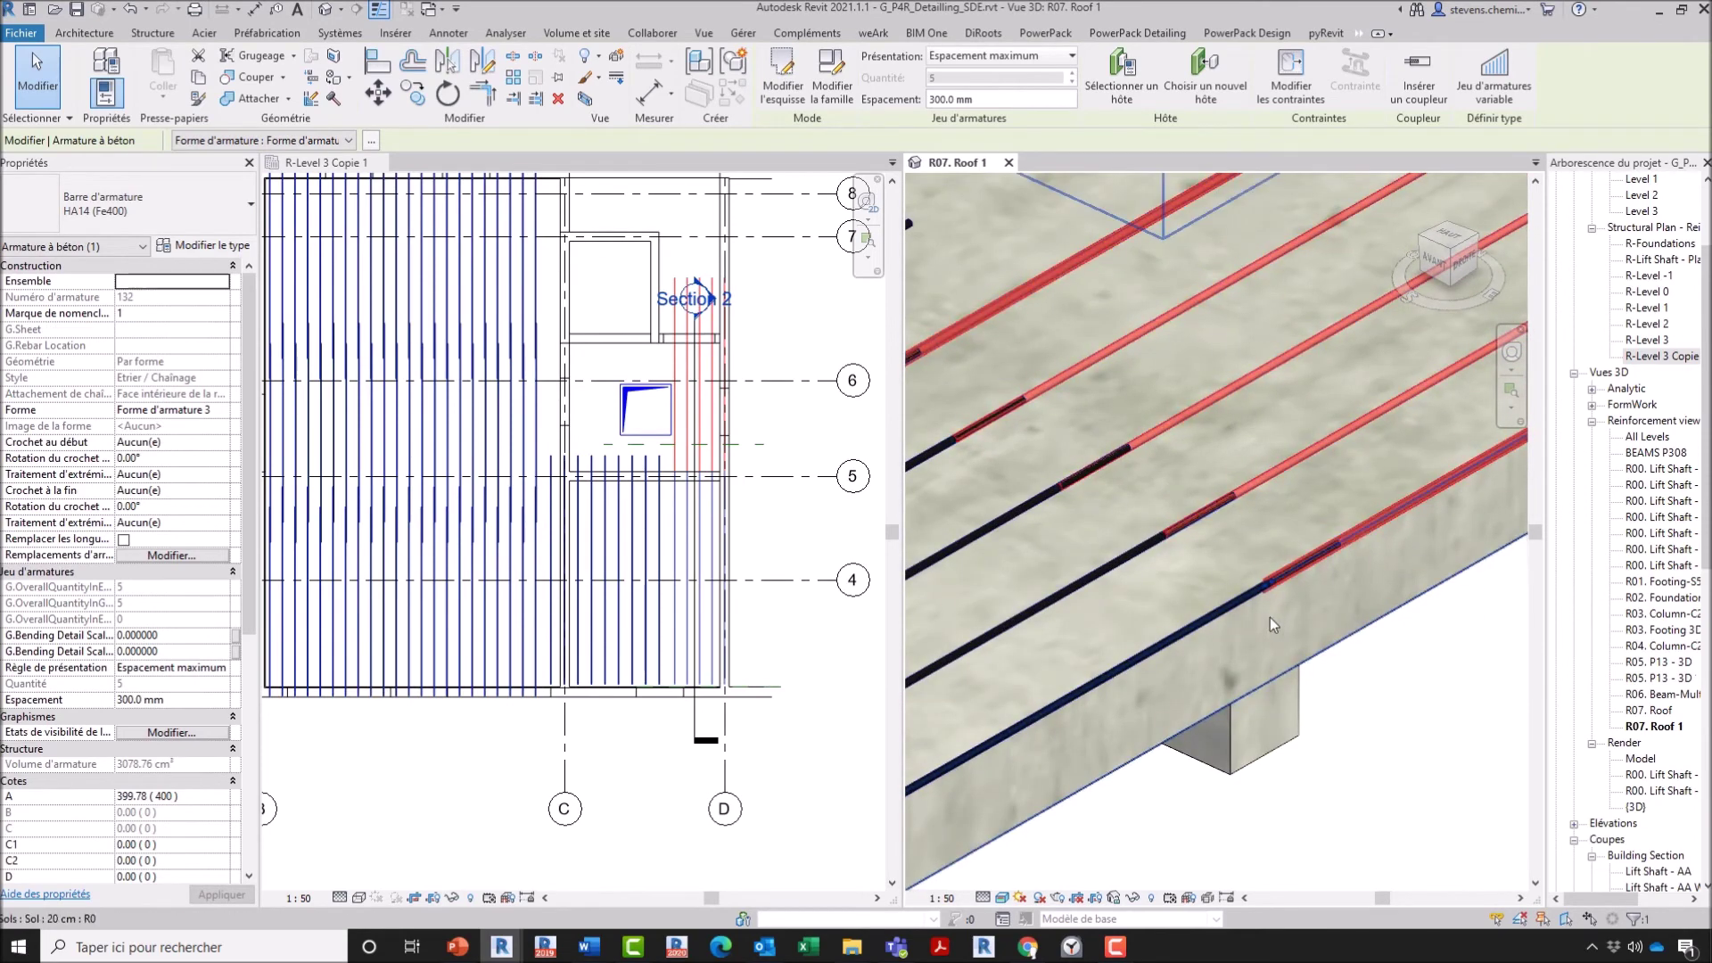
{"action": "key", "text": "Escape"}
{"action": "left_click", "coordinate": [1238, 615]}
{"action": "key", "text": "Escape"}
{"action": "left_click", "coordinate": [1211, 627]}
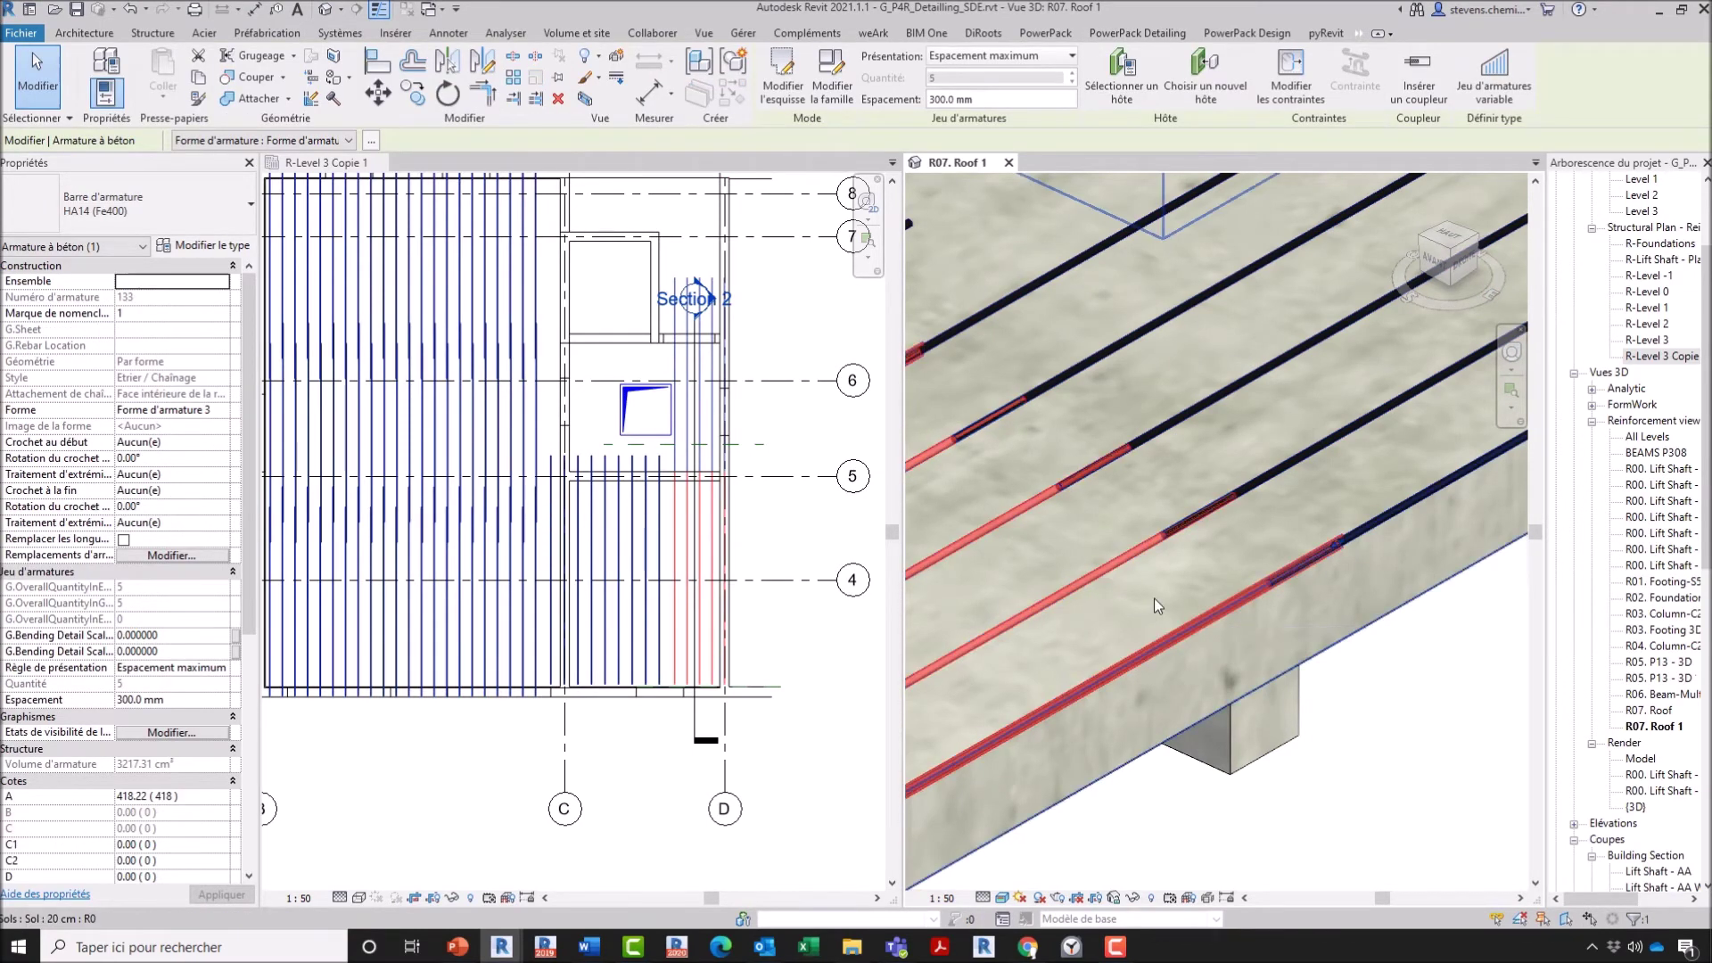
{"action": "key", "text": "Escape"}
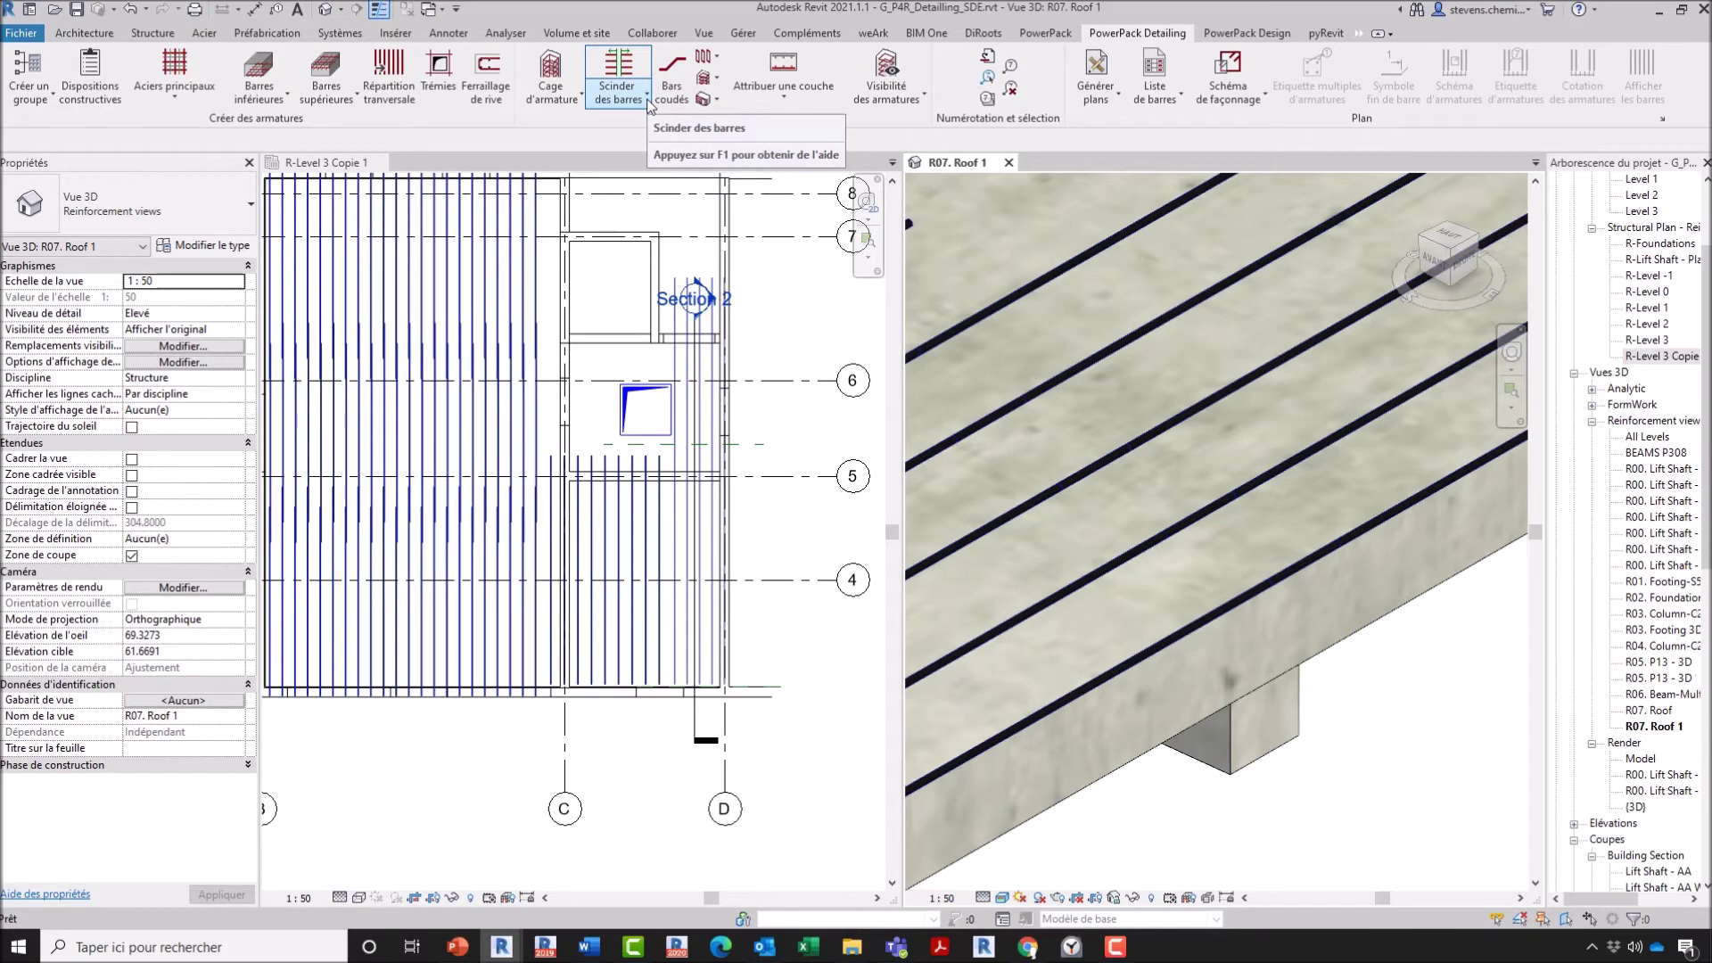
Step: Switch from tiled to tabbed views and open the beam detail view P13-AA
{"action": "key", "text": "t"}
{"action": "key", "text": "w"}
{"action": "scroll", "coordinate": [1064, 420], "scroll_direction": "down", "scroll_amount": 2}
{"action": "scroll", "coordinate": [1063, 419], "scroll_direction": "down", "scroll_amount": 5}
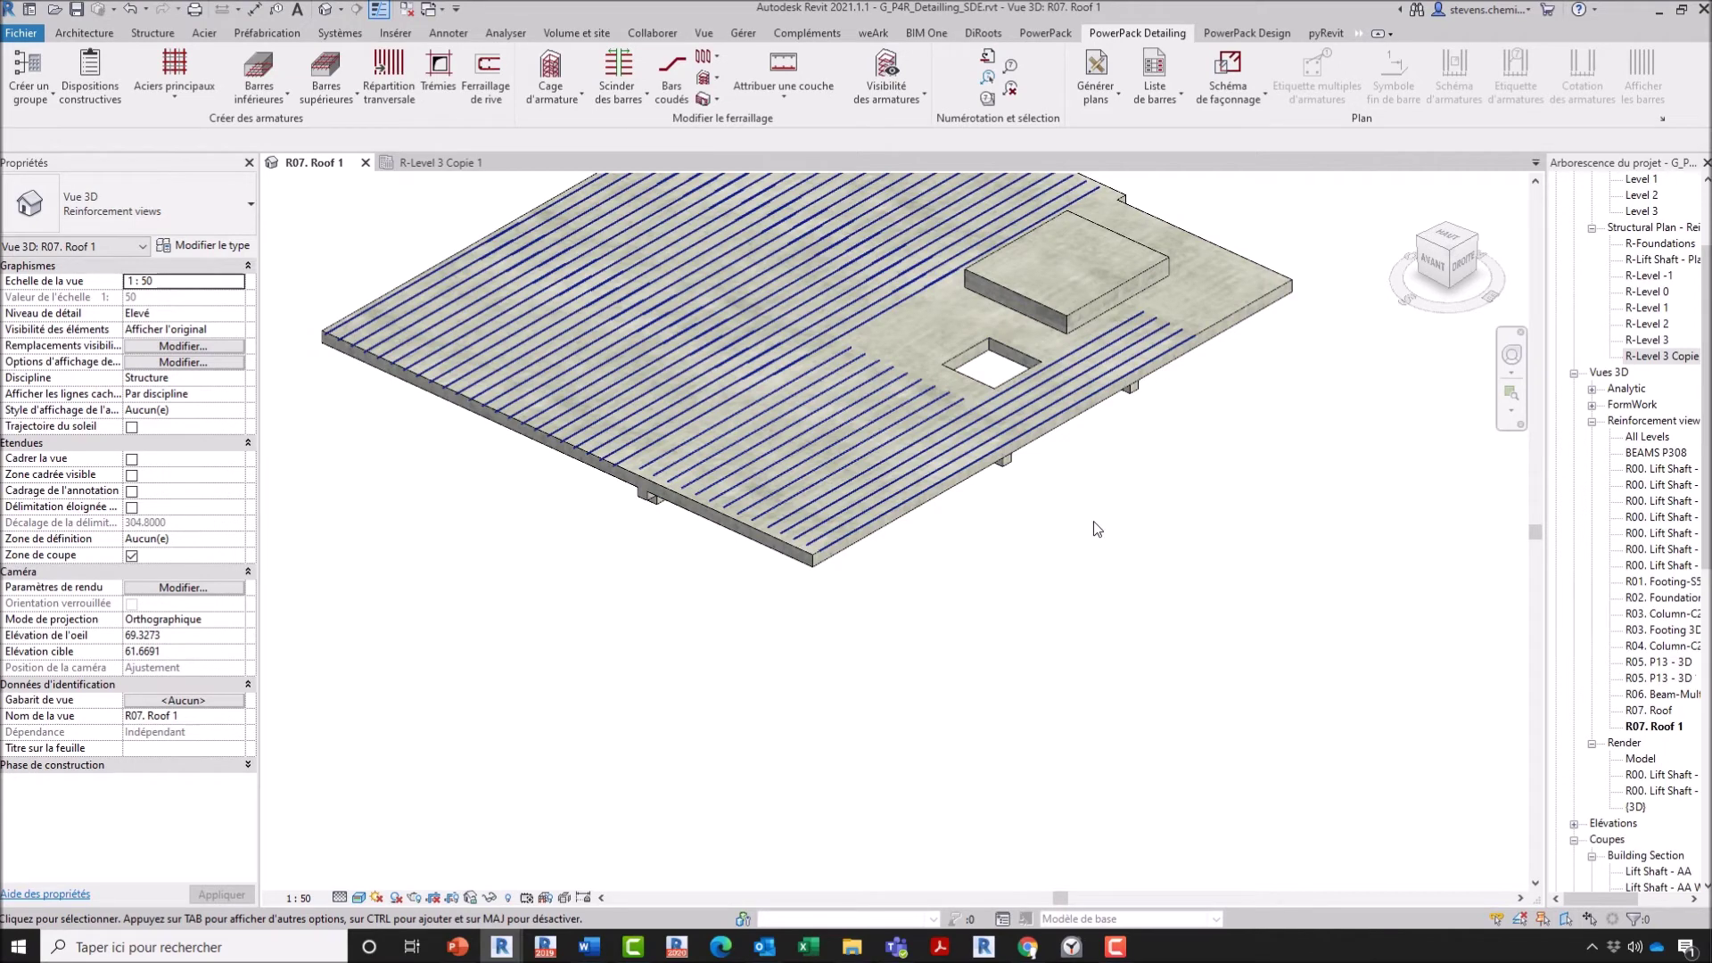
{"action": "scroll", "coordinate": [1639, 697], "scroll_direction": "down", "scroll_amount": 5}
{"action": "scroll", "coordinate": [1639, 697], "scroll_direction": "down", "scroll_amount": 7}
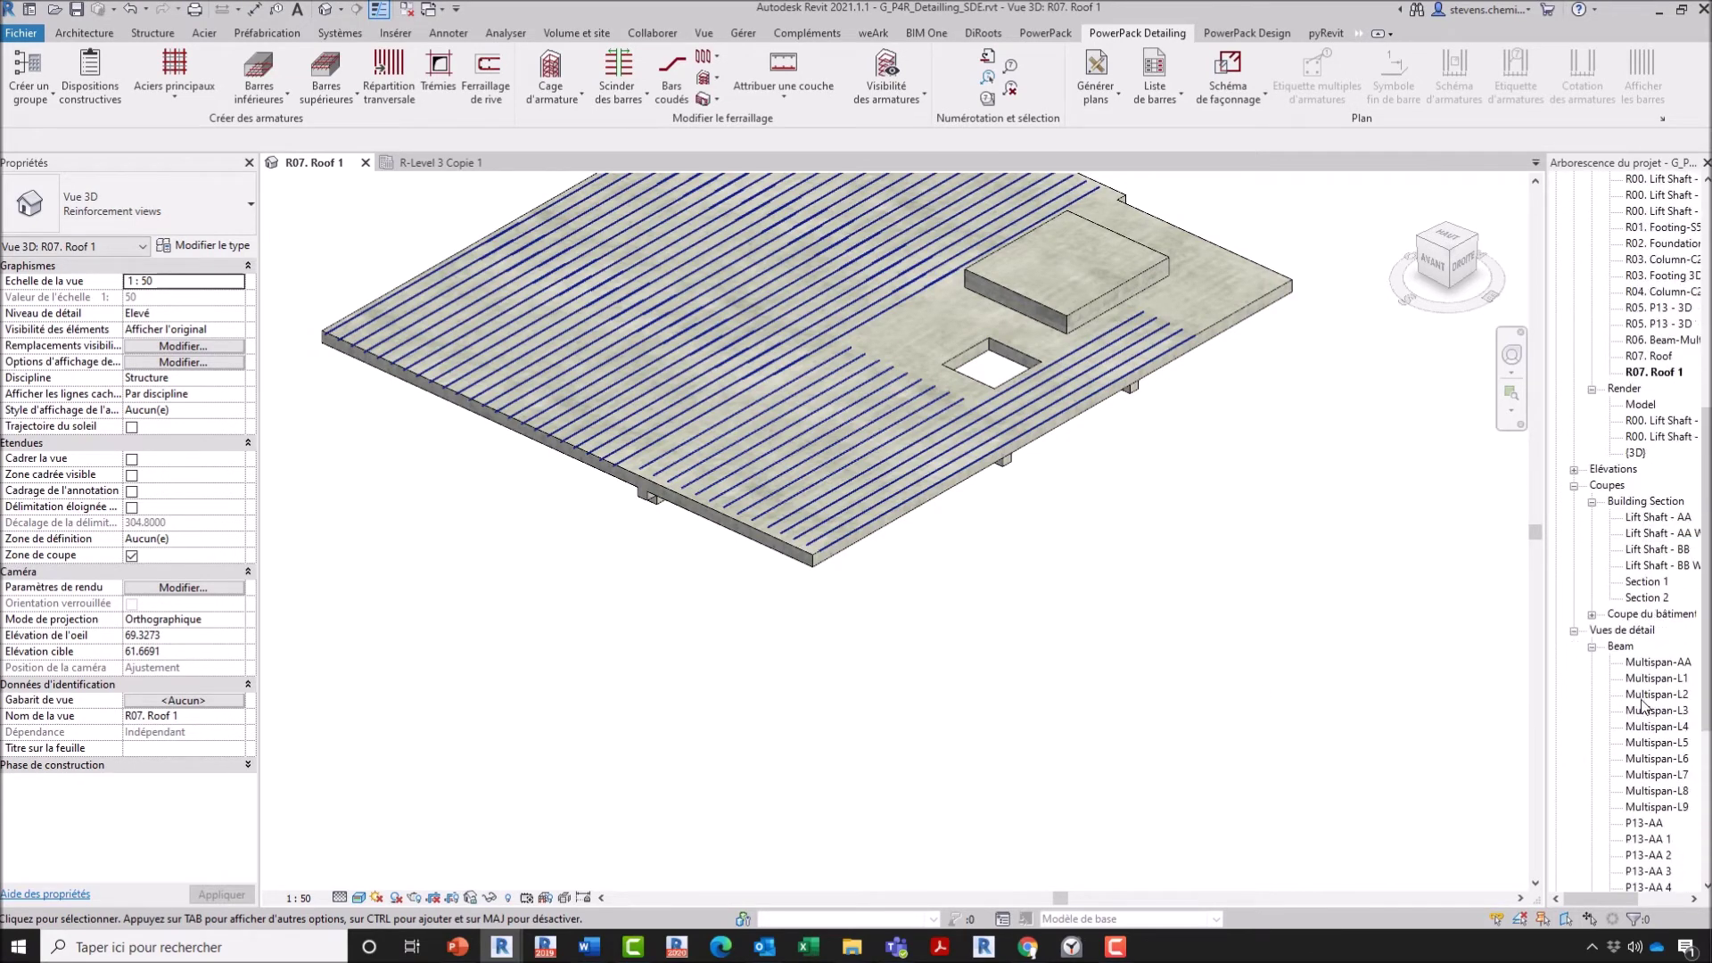
{"action": "left_click", "coordinate": [1660, 710]}
{"action": "left_click", "coordinate": [1659, 712]}
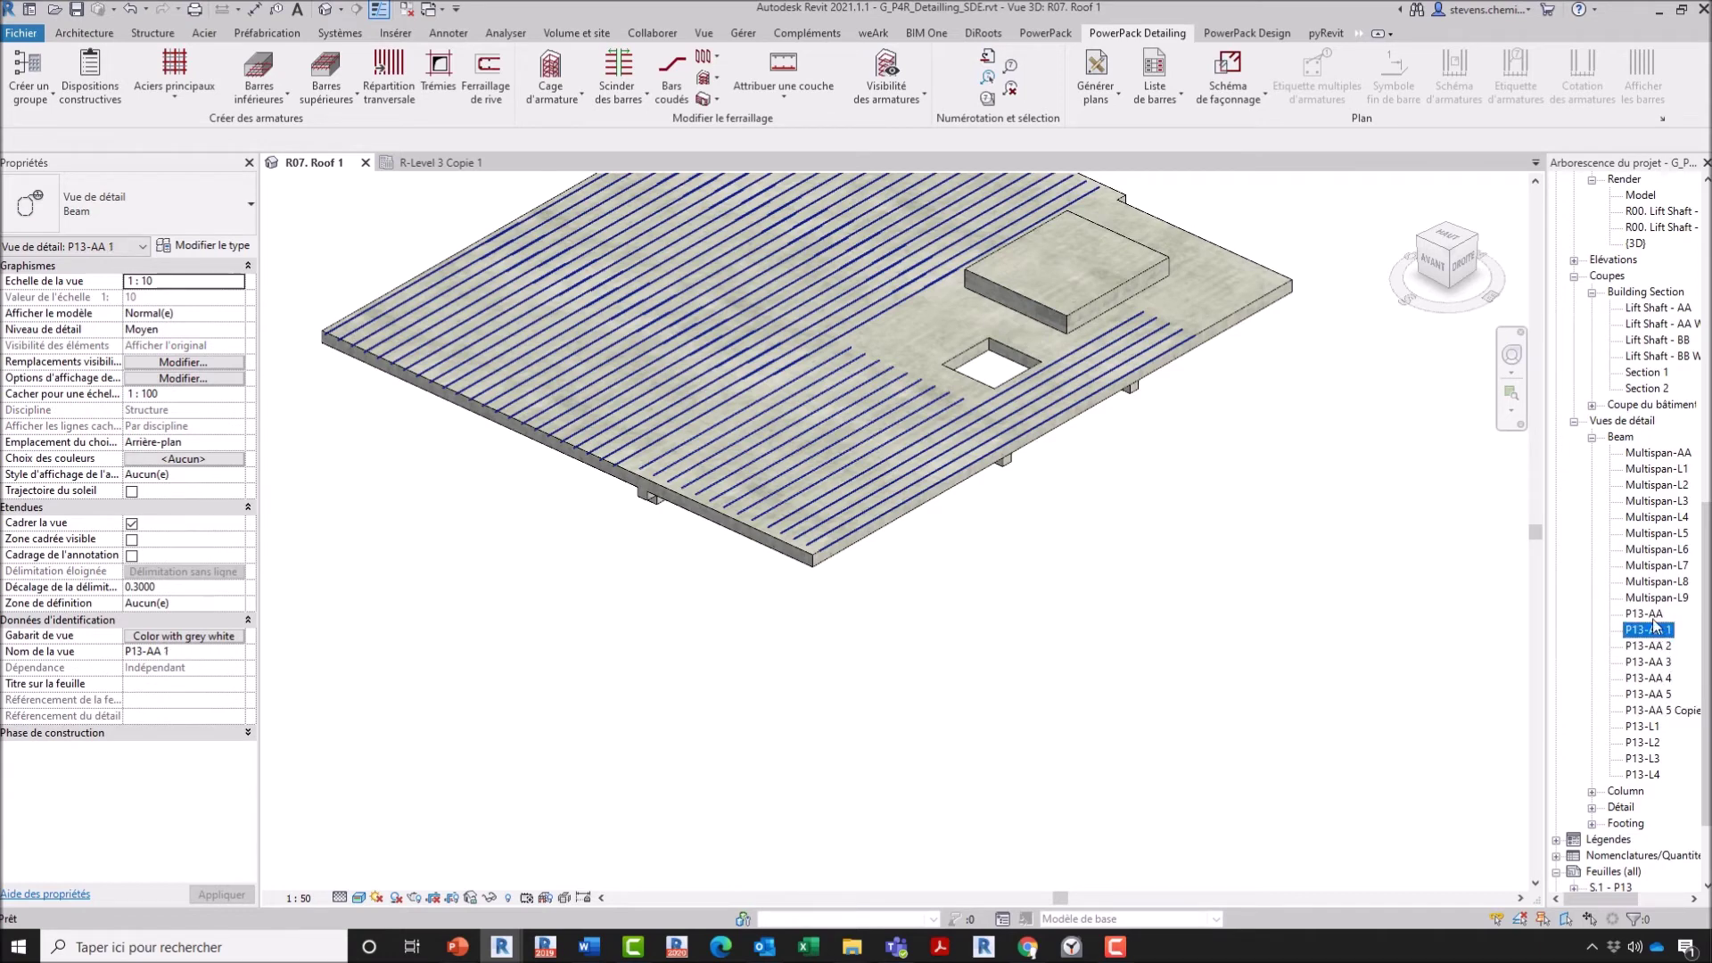
{"action": "double_click", "coordinate": [1650, 615]}
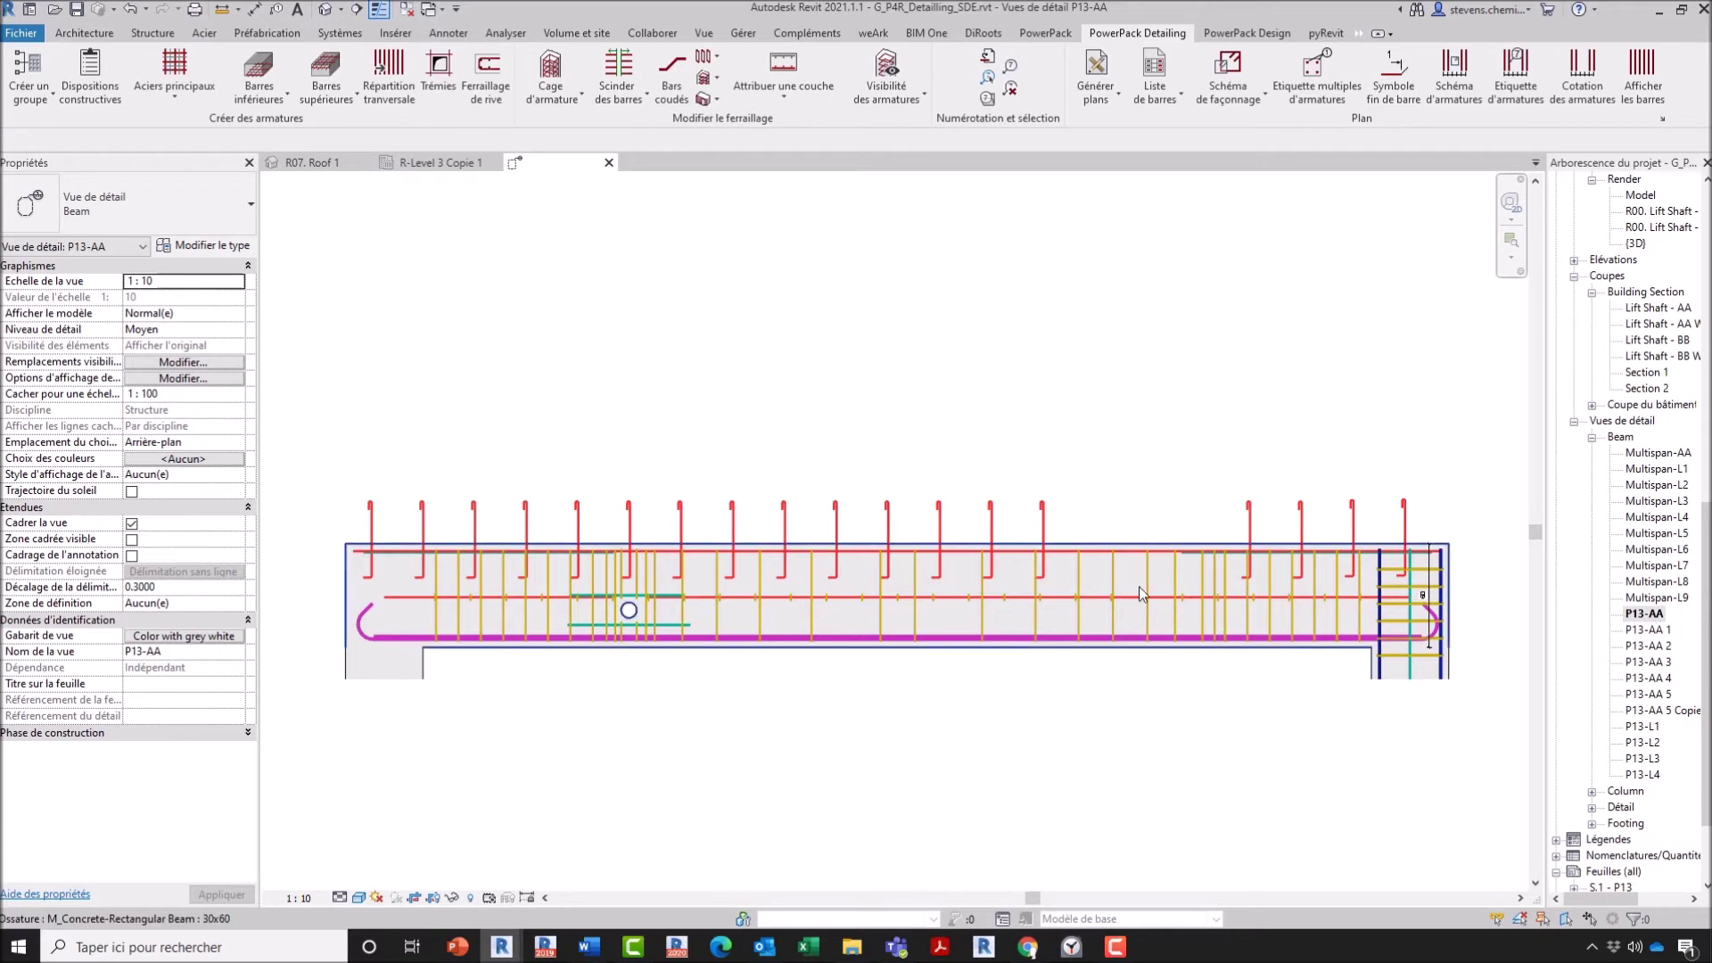
Step: Open the bar splitting settings for the HA8 bar set along the top of the beam
{"action": "scroll", "coordinate": [1095, 551], "scroll_direction": "up", "scroll_amount": 5}
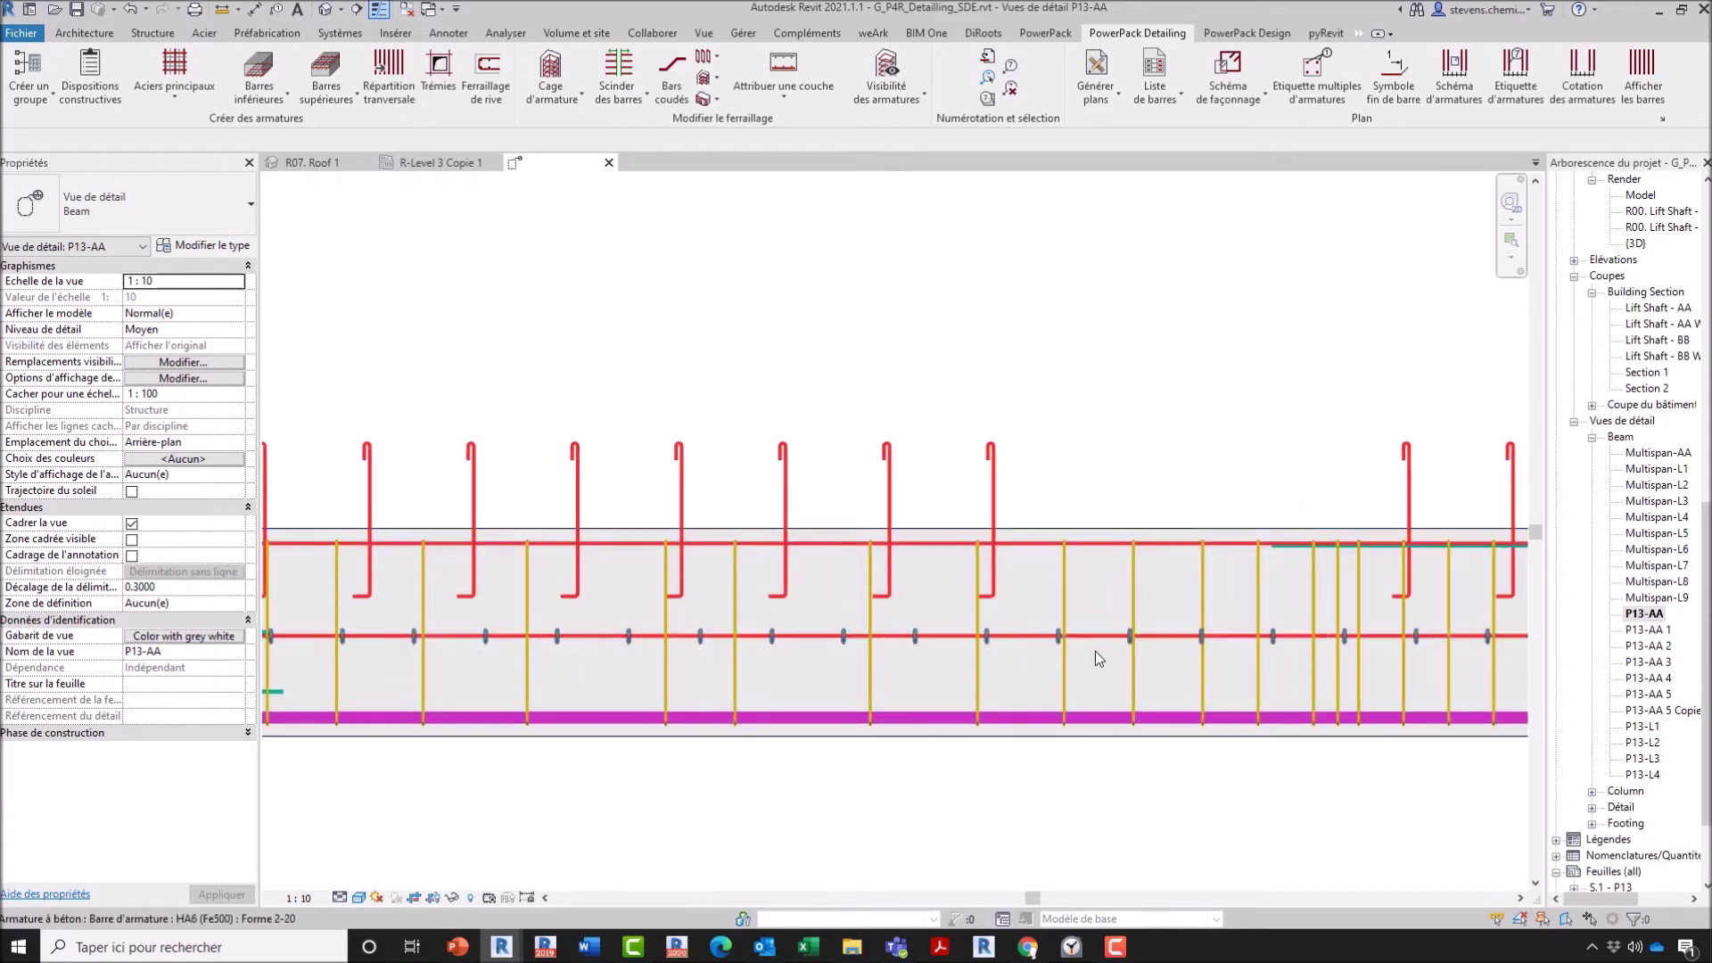
{"action": "left_click", "coordinate": [1107, 542]}
{"action": "scroll", "coordinate": [1058, 576], "scroll_direction": "down", "scroll_amount": 3}
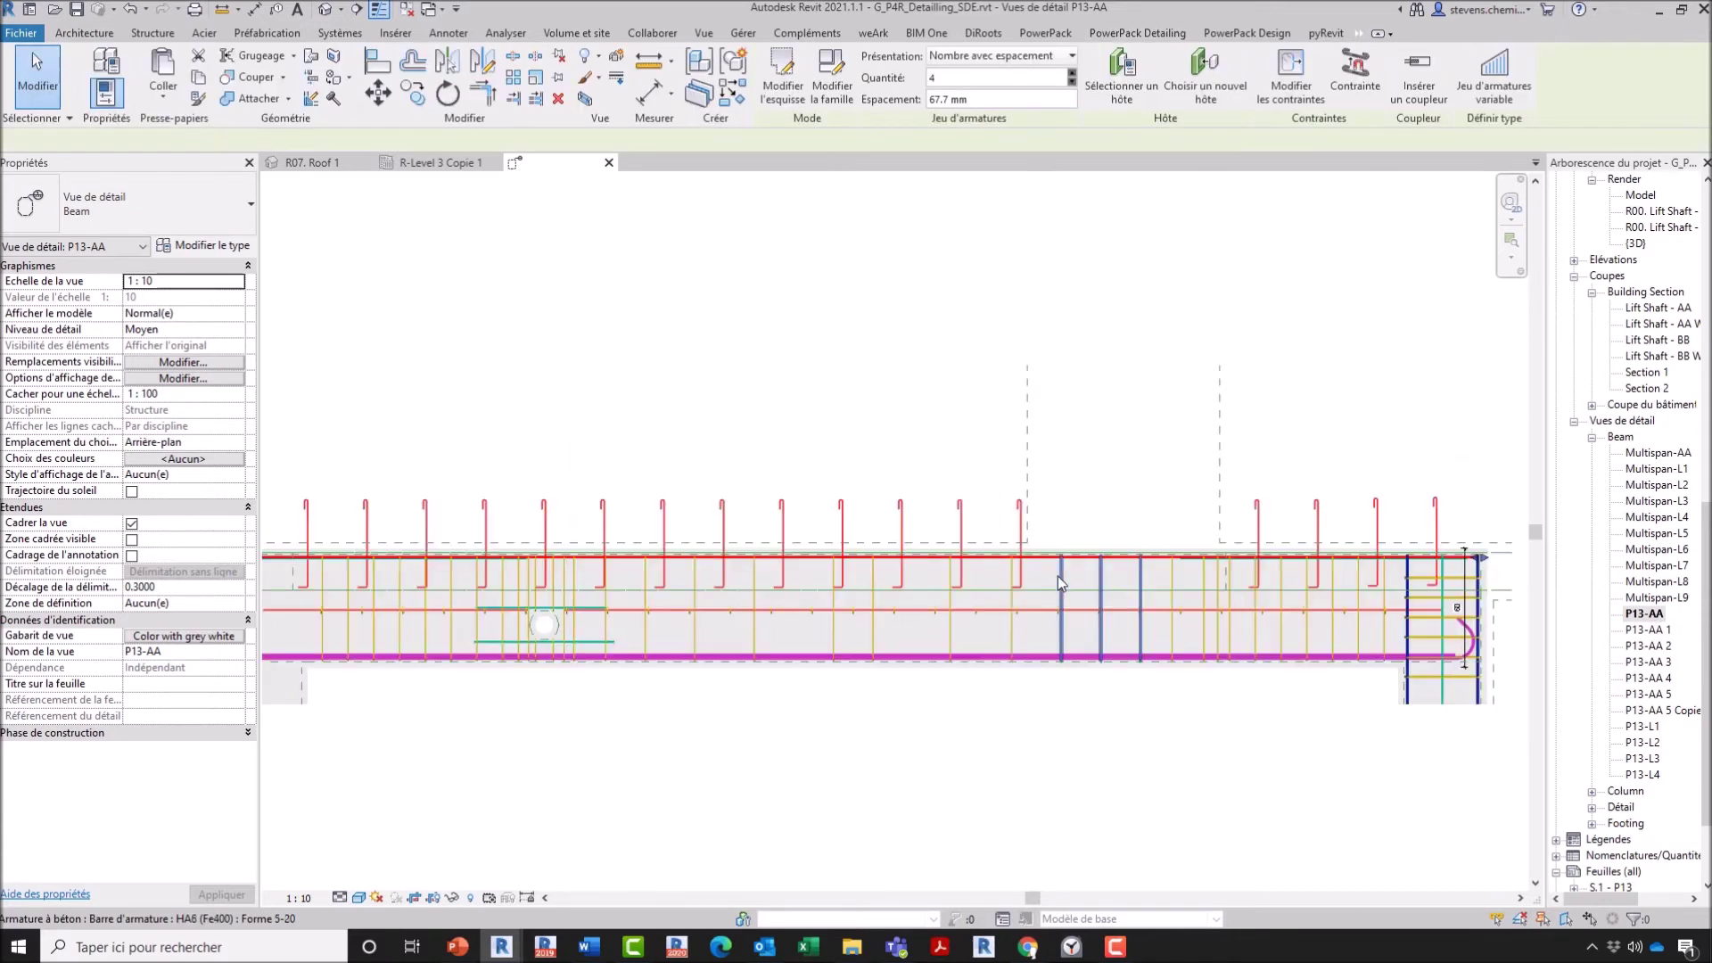
{"action": "middle_click_drag", "start_coordinate": [1138, 547], "coordinate": [963, 546]}
{"action": "scroll", "coordinate": [963, 546], "scroll_direction": "up", "scroll_amount": 1}
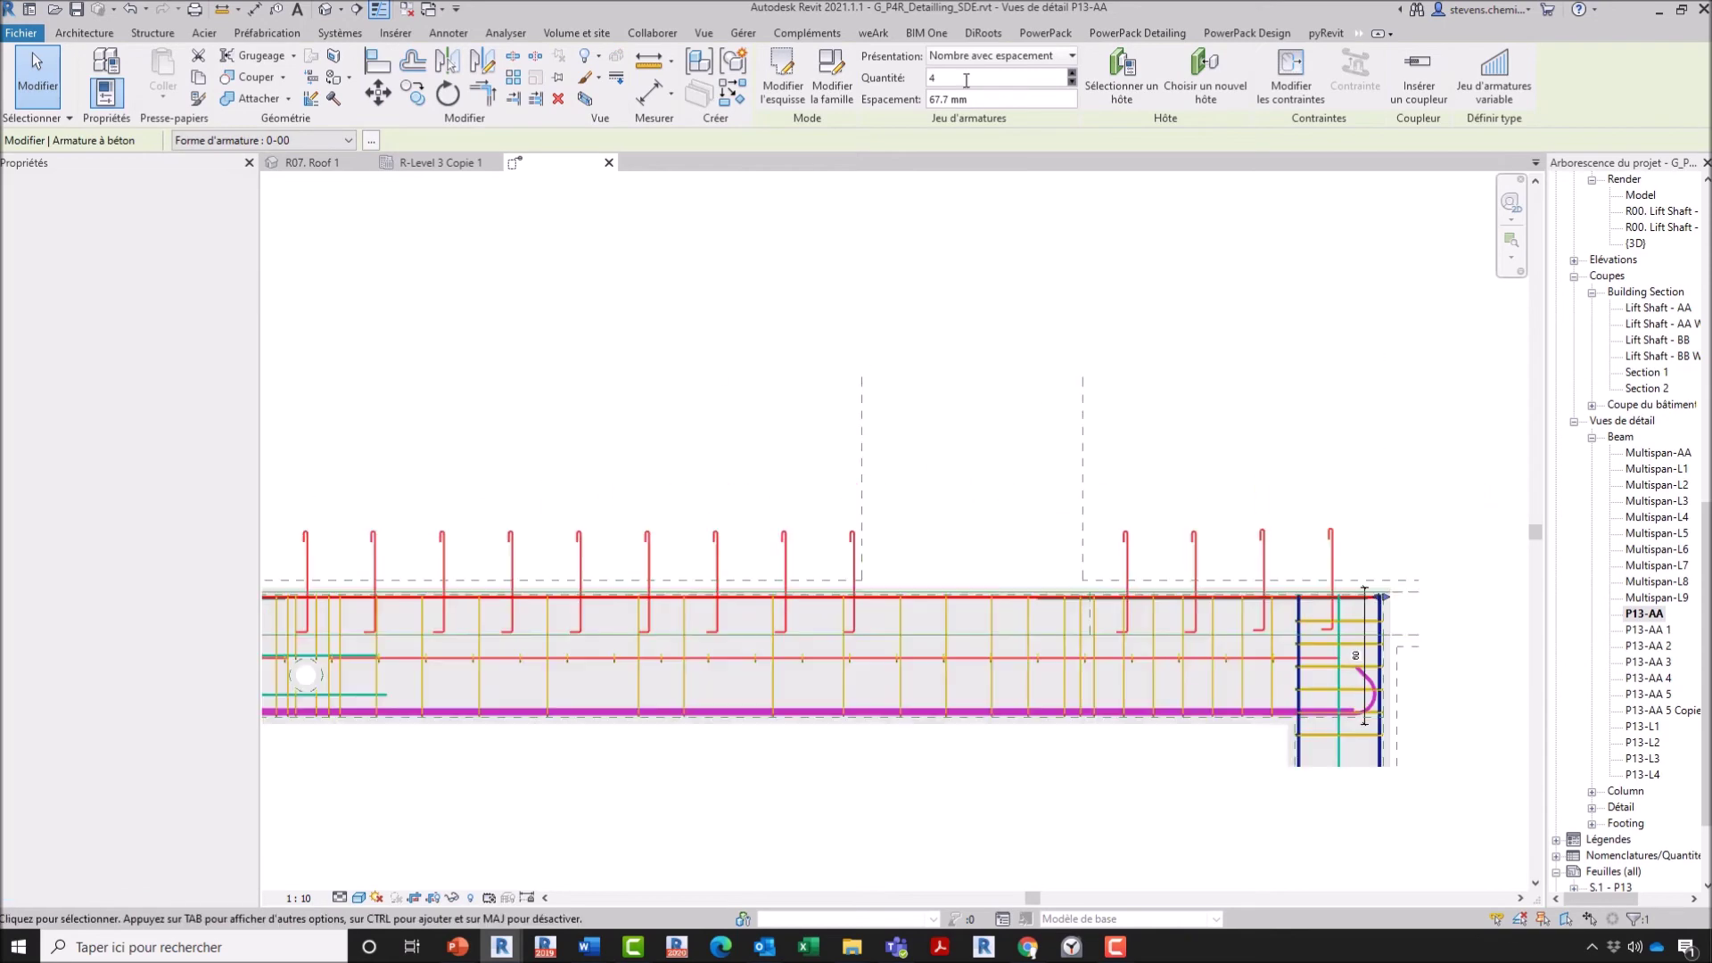
{"action": "left_click", "coordinate": [1048, 36]}
{"action": "left_click", "coordinate": [1132, 34]}
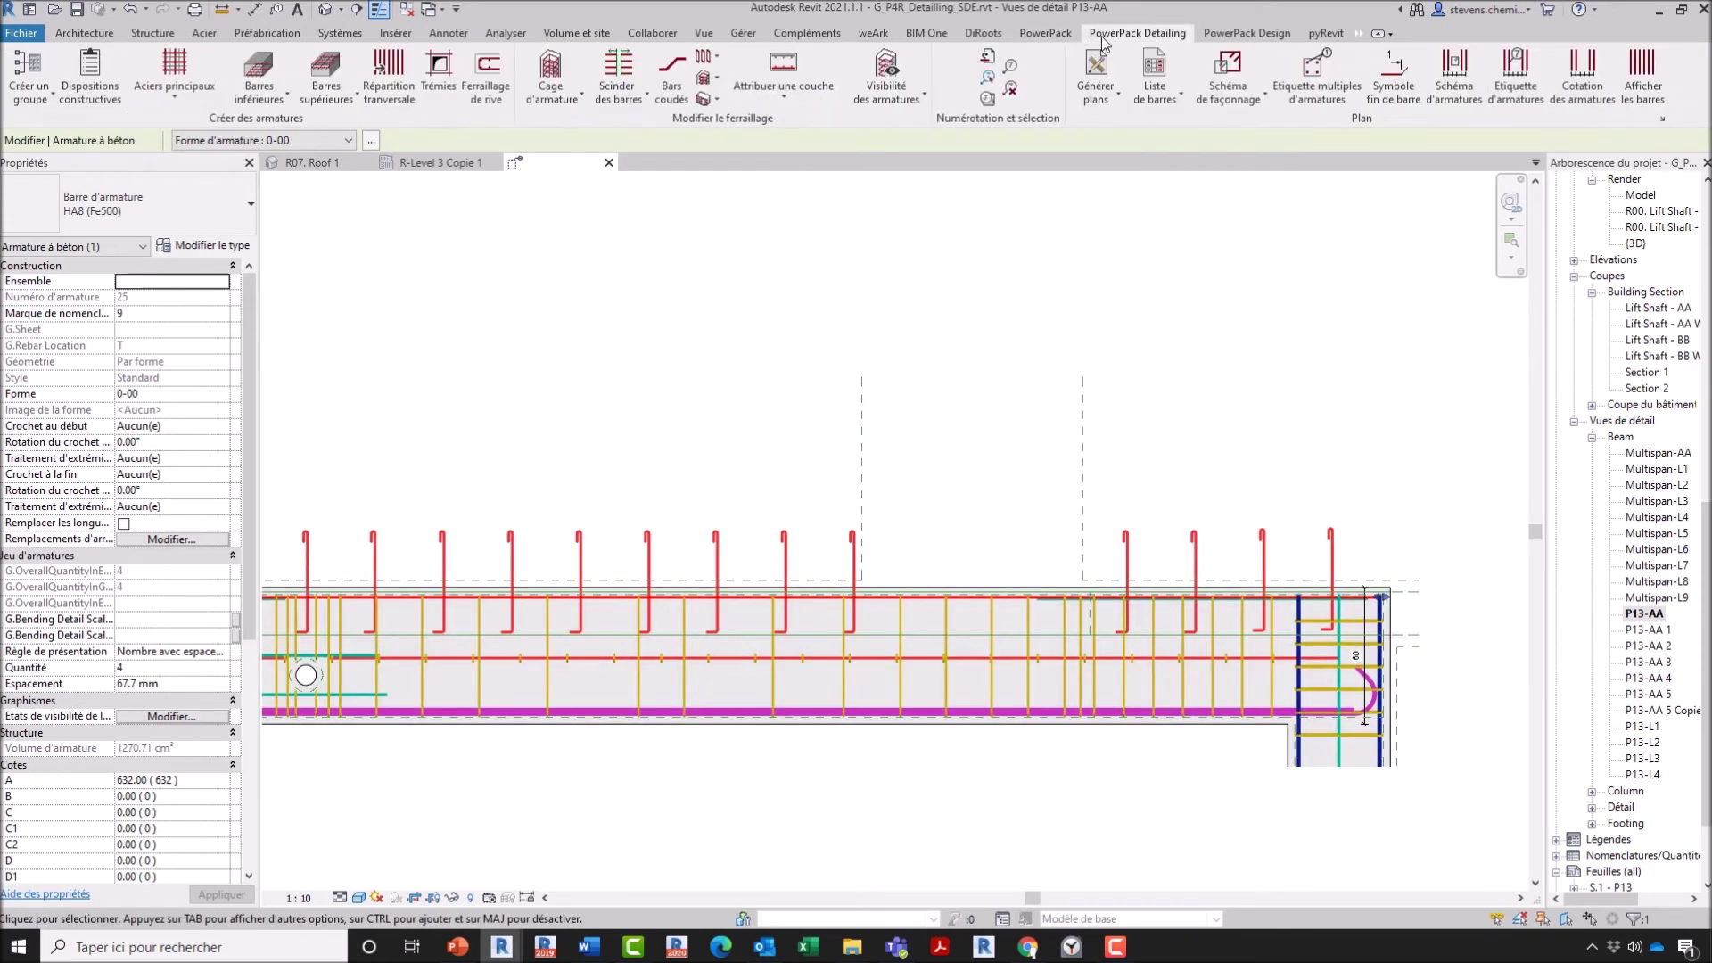
{"action": "left_click", "coordinate": [628, 101]}
{"action": "left_click", "coordinate": [632, 130]}
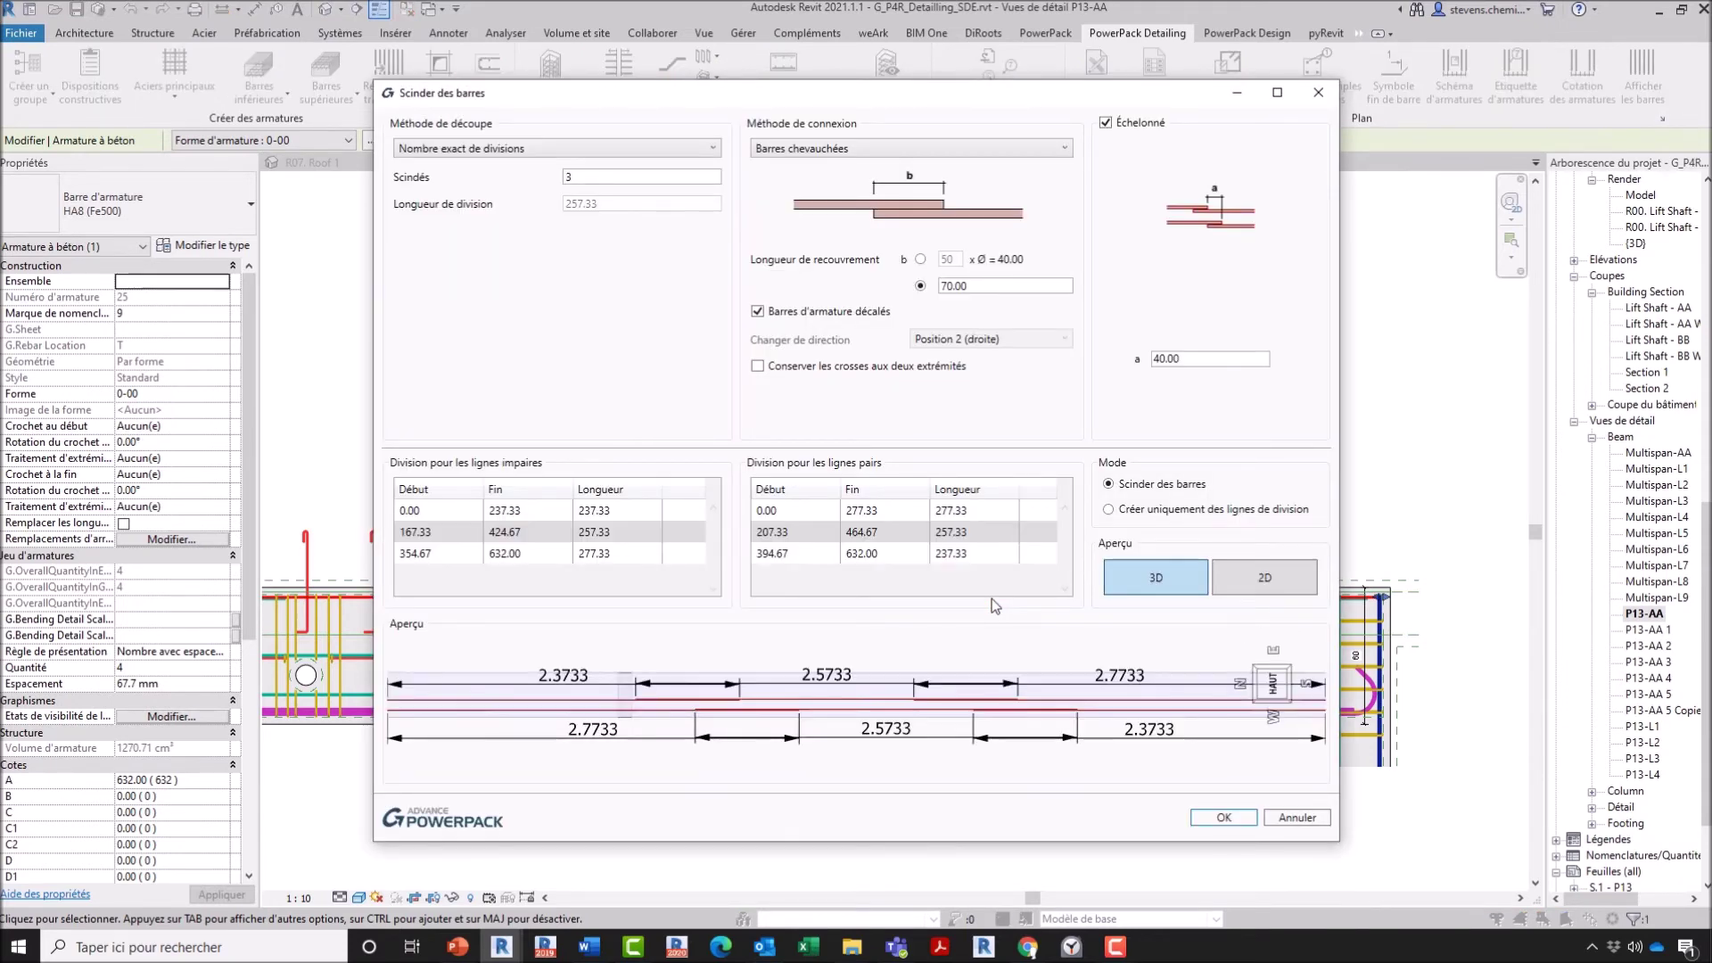
Step: Set the HA8 bar split to cranked bars (Barres bâteau) with a maximum division length of 600.00
{"action": "left_click", "coordinate": [864, 153]}
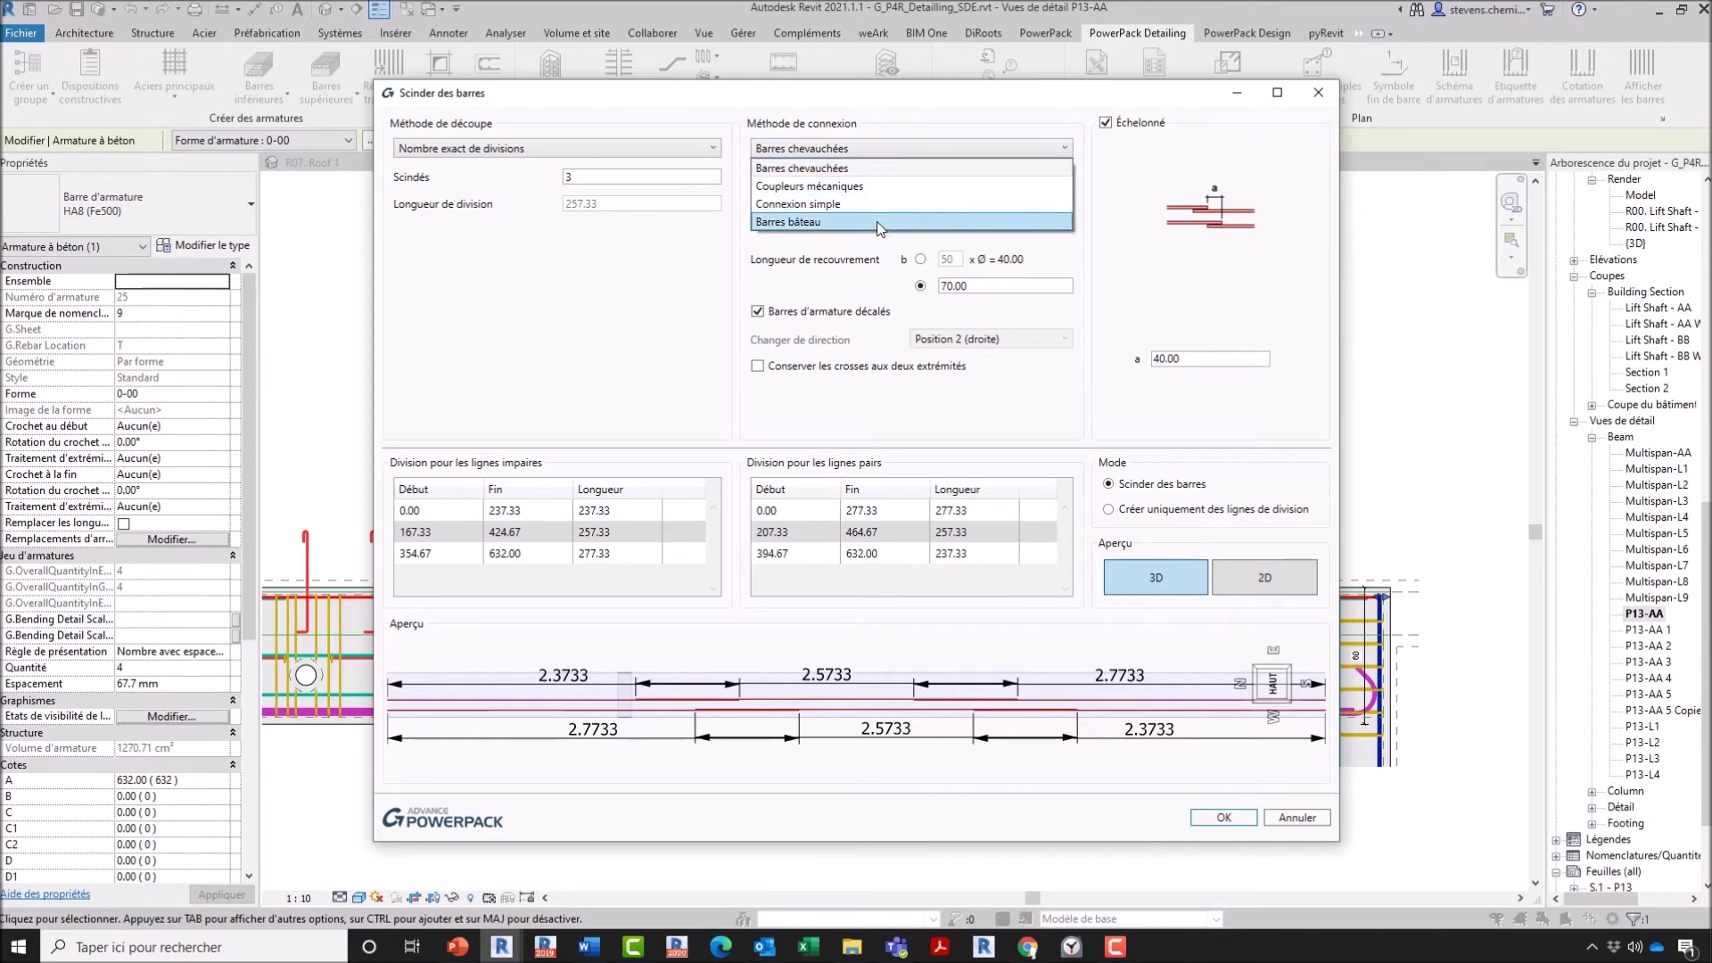
{"action": "left_click", "coordinate": [880, 223]}
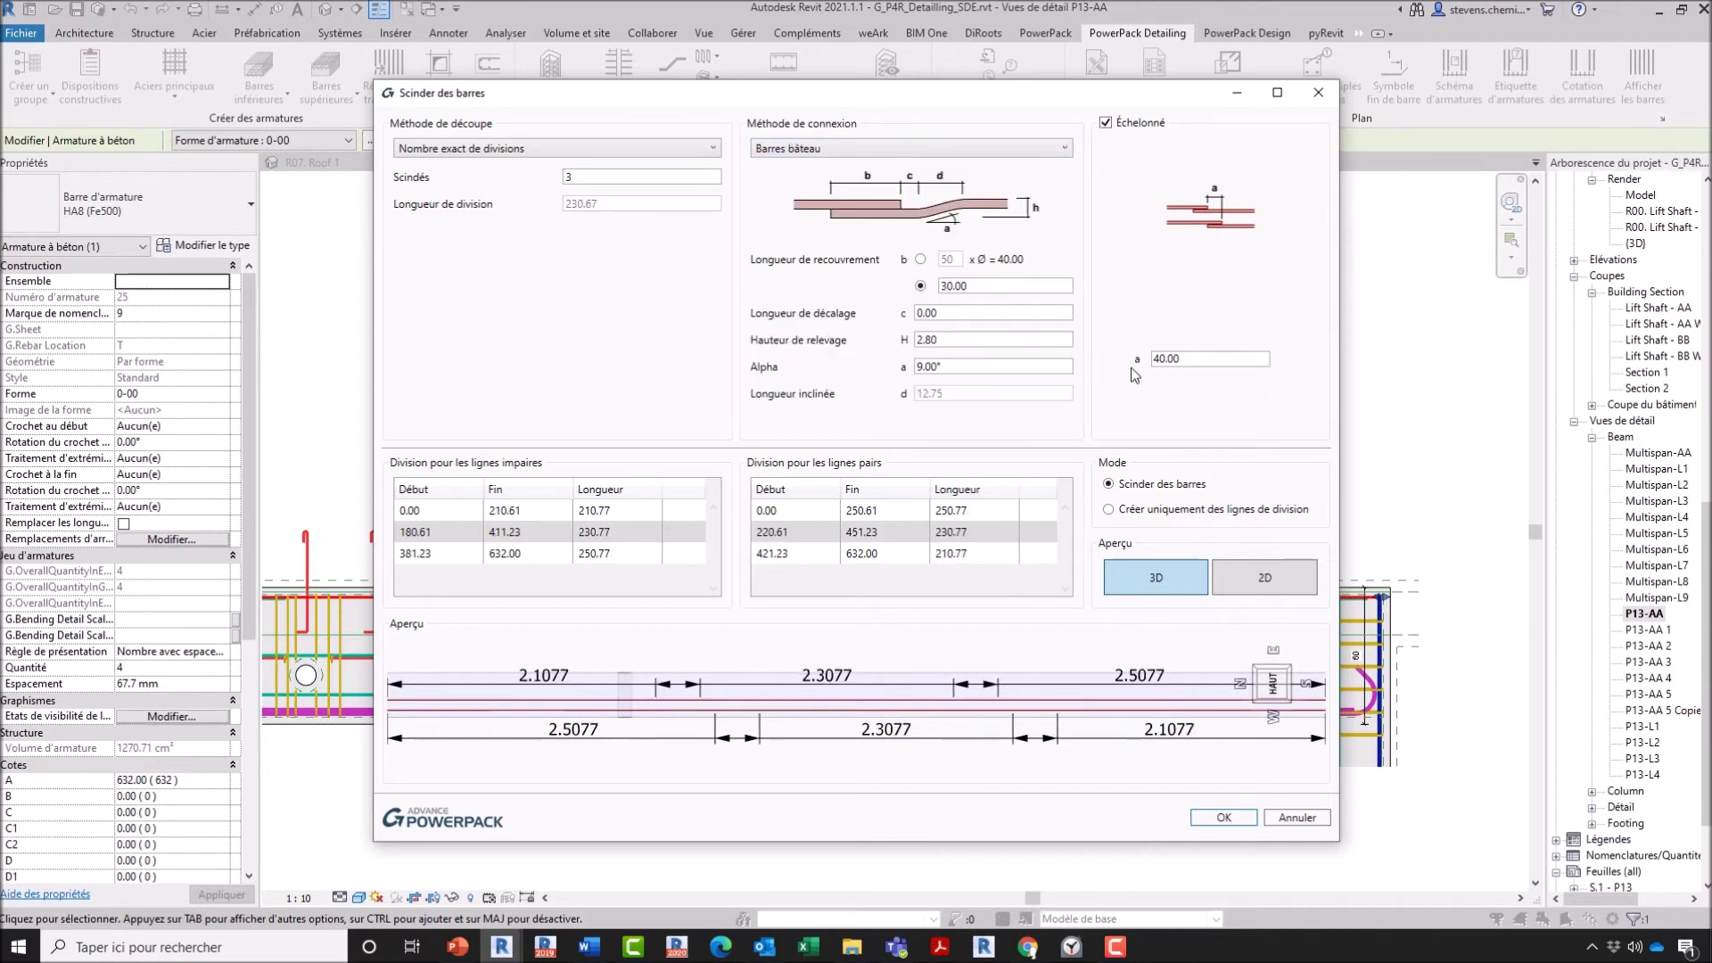
{"action": "left_click", "coordinate": [591, 152]}
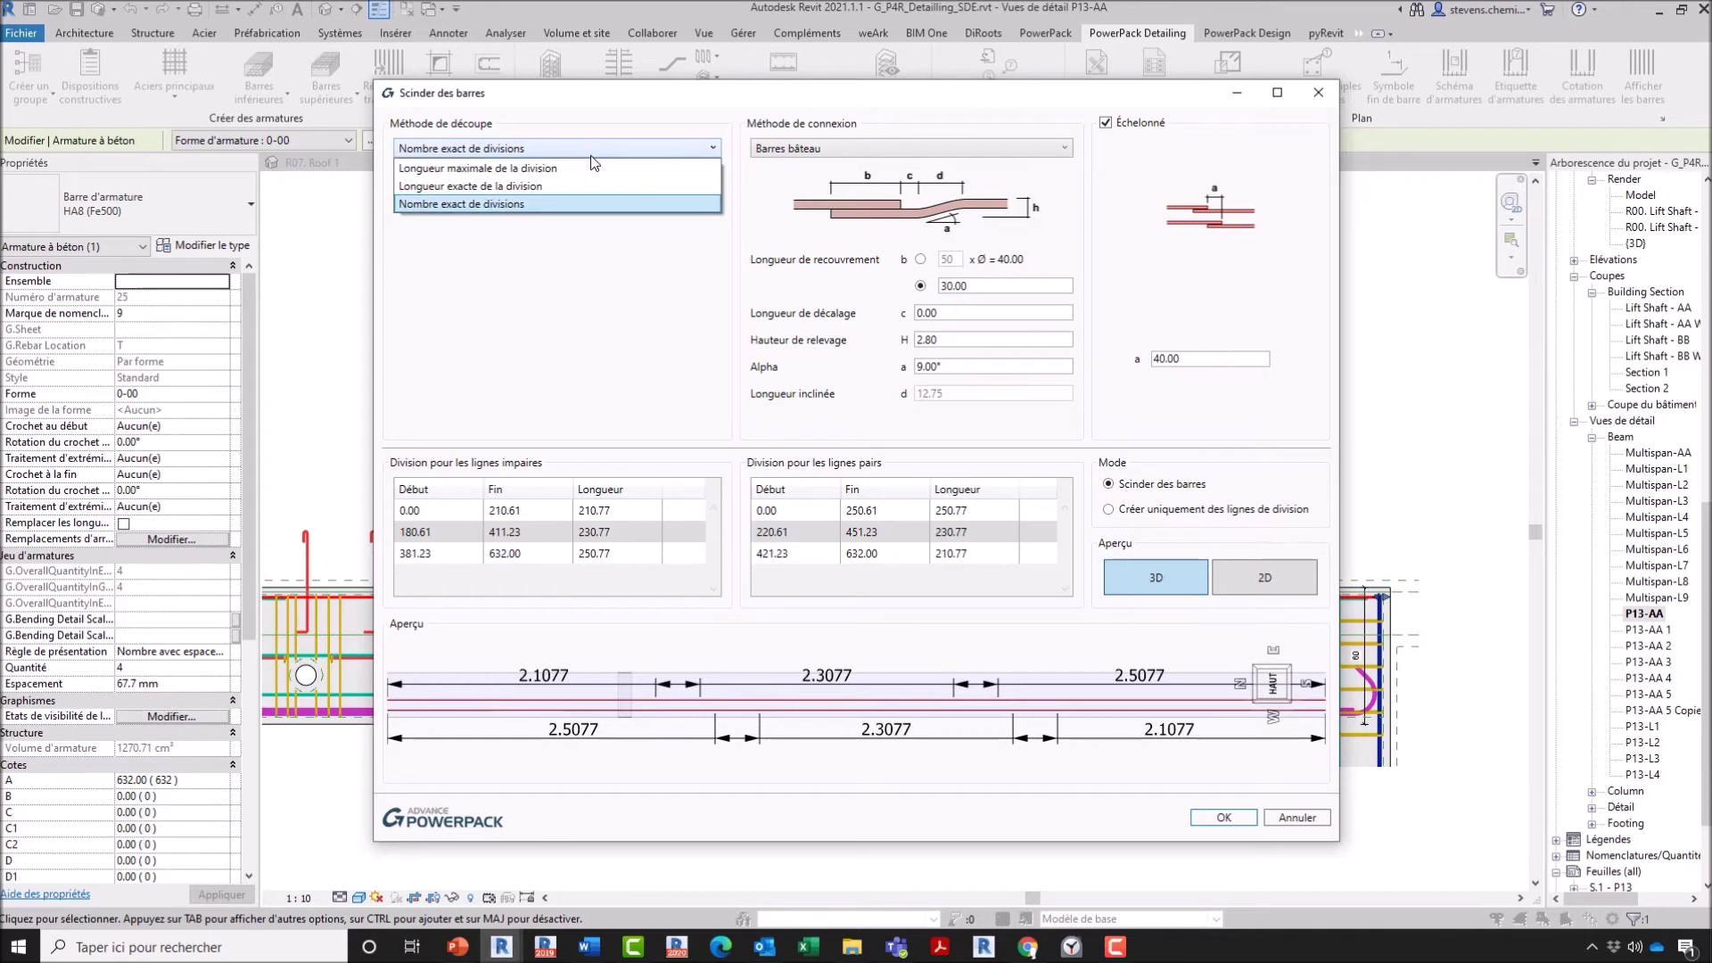
{"action": "left_click", "coordinate": [591, 168]}
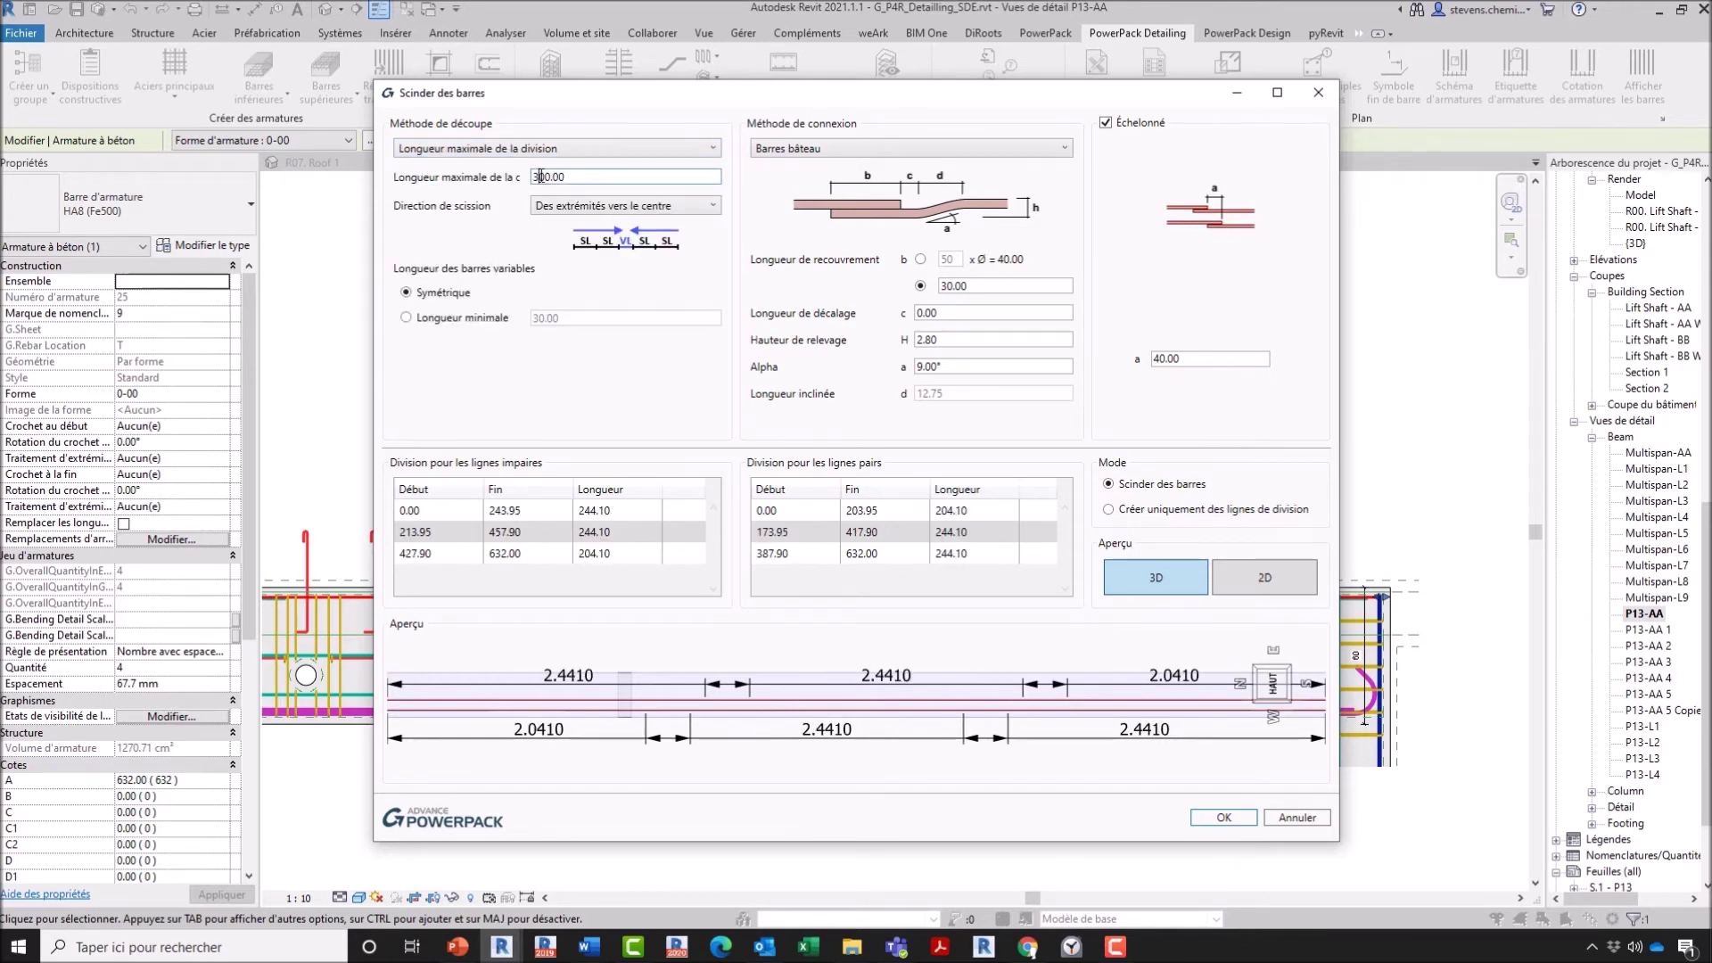
{"action": "key", "text": "BackSpace"}
{"action": "type", "text": "6"}
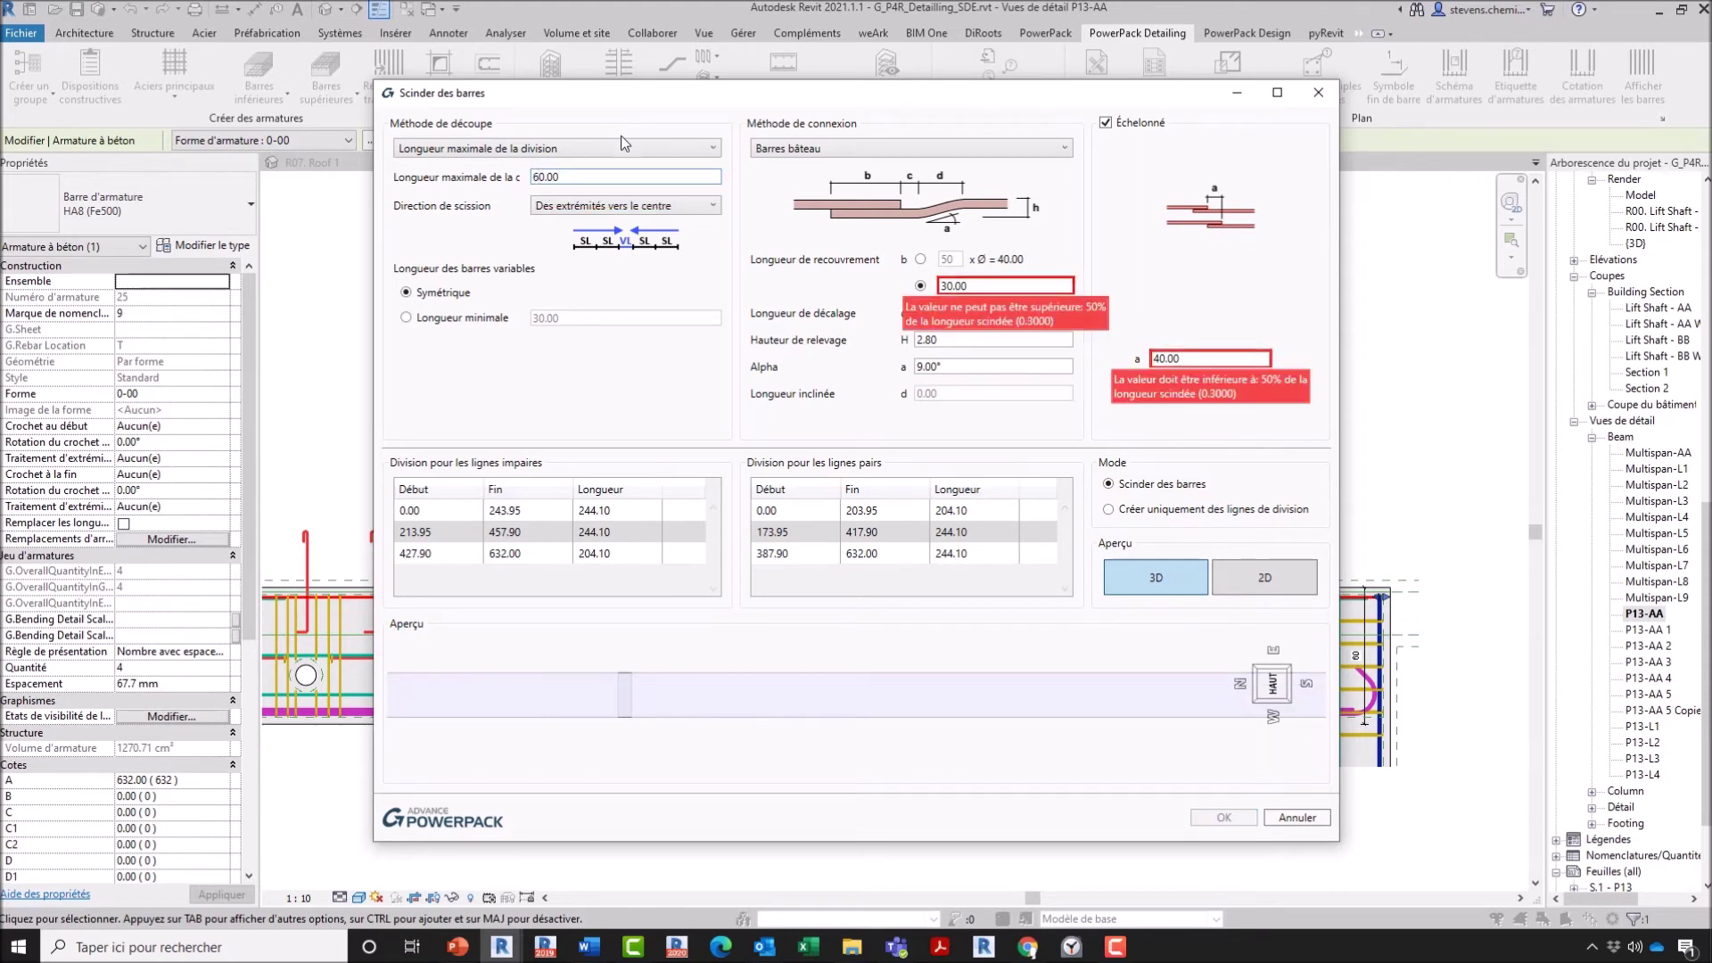
{"action": "type", "text": "0"}
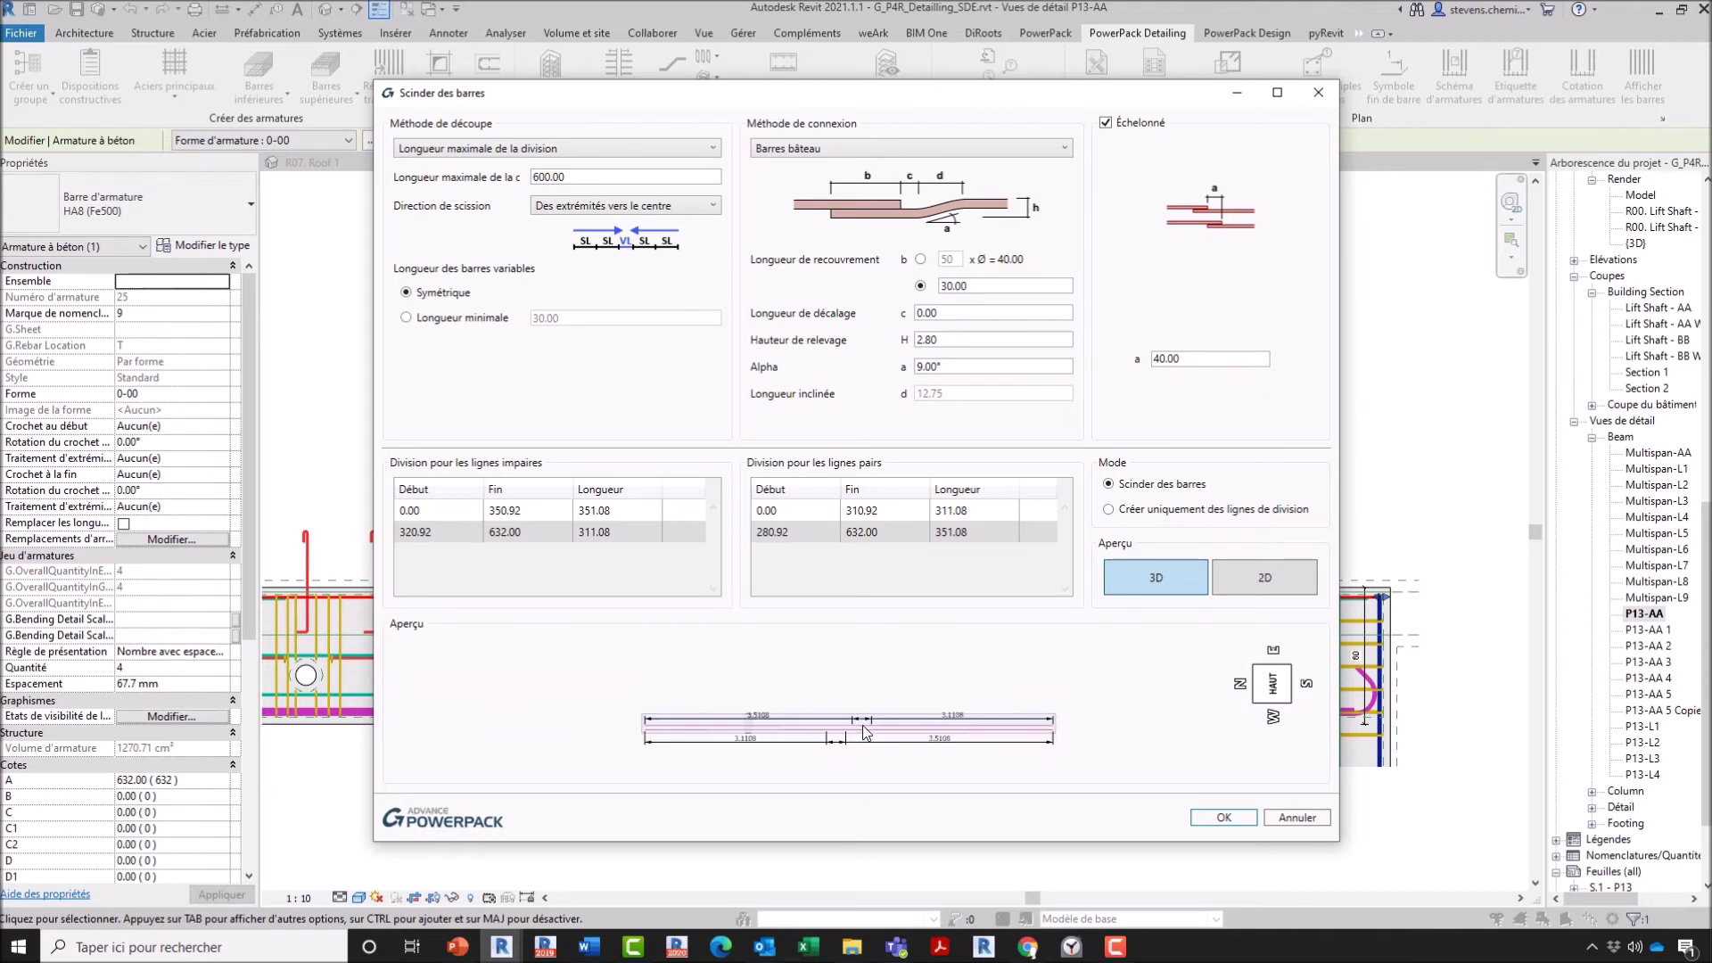
Step: Examine the odd-line division and the staggered cranked laps in the split preview
{"action": "left_click", "coordinate": [647, 511]}
{"action": "scroll", "coordinate": [840, 740], "scroll_direction": "up", "scroll_amount": 5}
{"action": "scroll", "coordinate": [1012, 736], "scroll_direction": "down", "scroll_amount": 4}
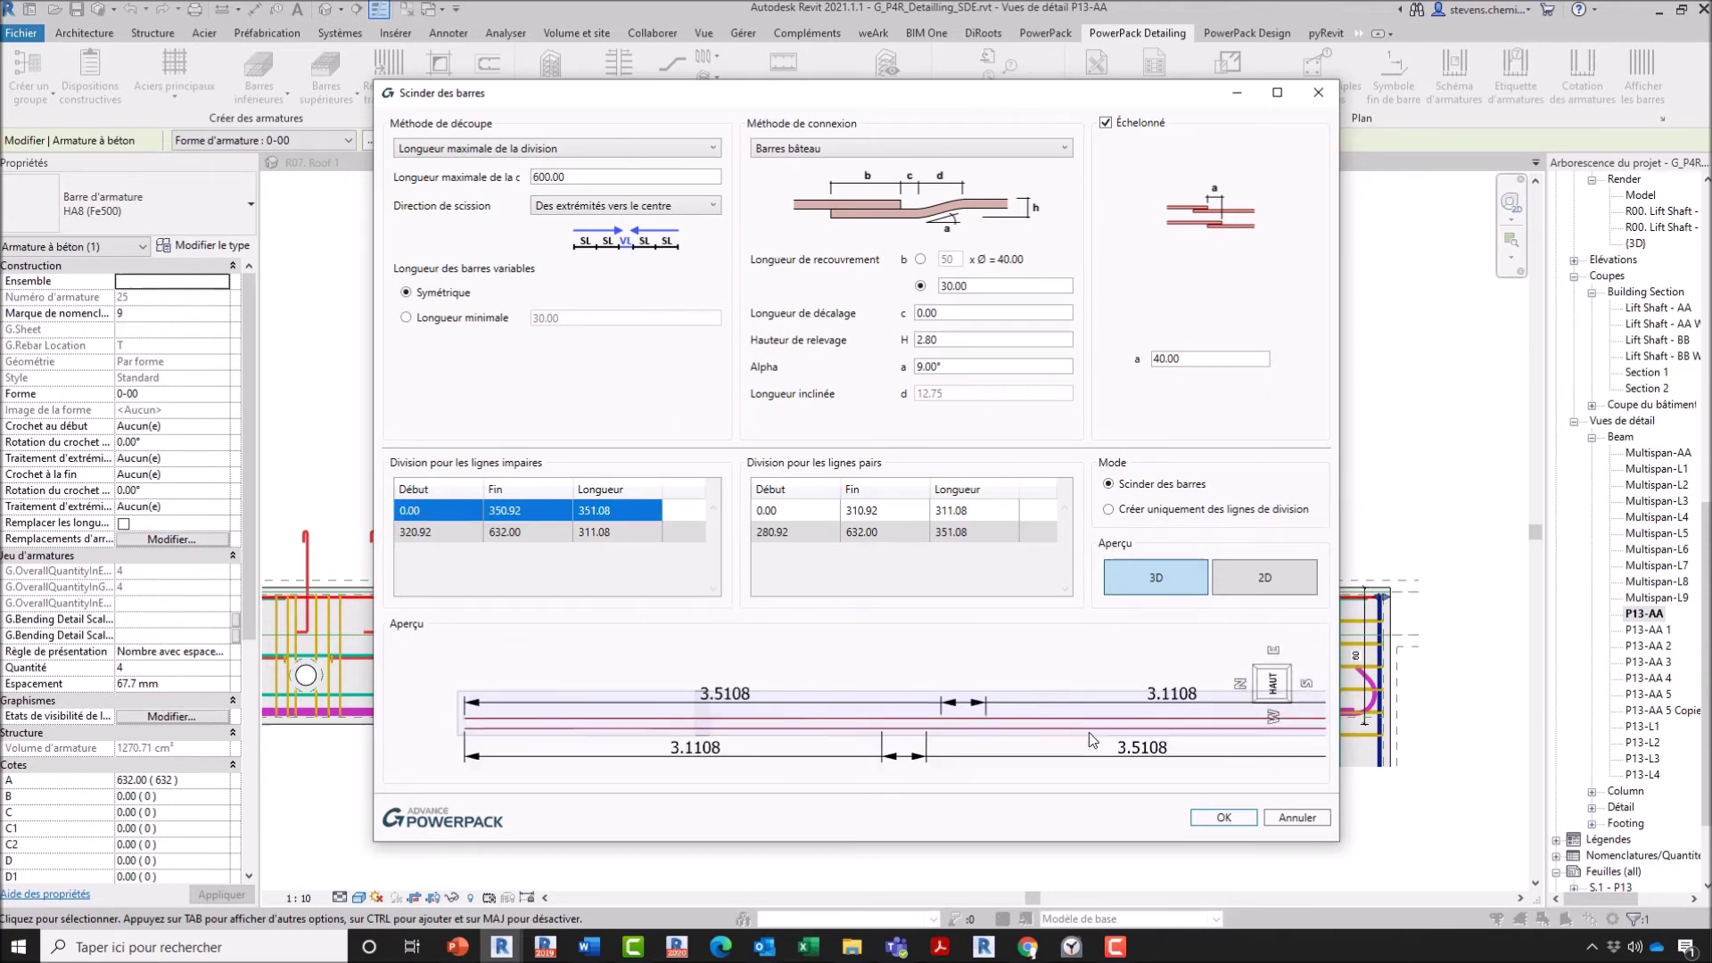
{"action": "scroll", "coordinate": [945, 724], "scroll_direction": "up", "scroll_amount": 3}
{"action": "mouse_move", "coordinate": [1086, 721]}
{"action": "middle_mouse_down"}
{"action": "mouse_move", "coordinate": [867, 718]}
{"action": "mouse_move", "coordinate": [1250, 718]}
{"action": "middle_mouse_up"}
{"action": "scroll", "coordinate": [612, 694], "scroll_direction": "up", "scroll_amount": 3}
{"action": "middle_click_drag", "start_coordinate": [705, 716], "coordinate": [930, 722]}
{"action": "scroll", "coordinate": [934, 710], "scroll_direction": "up", "scroll_amount": 5}
{"action": "scroll", "coordinate": [868, 694], "scroll_direction": "down", "scroll_amount": 8}
Step: Set the maximum division length to 450.00 and apply the cranked split to the top HA8 bar set
{"action": "left_click_drag", "start_coordinate": [590, 177], "coordinate": [466, 174]}
{"action": "type", "text": "4500"}
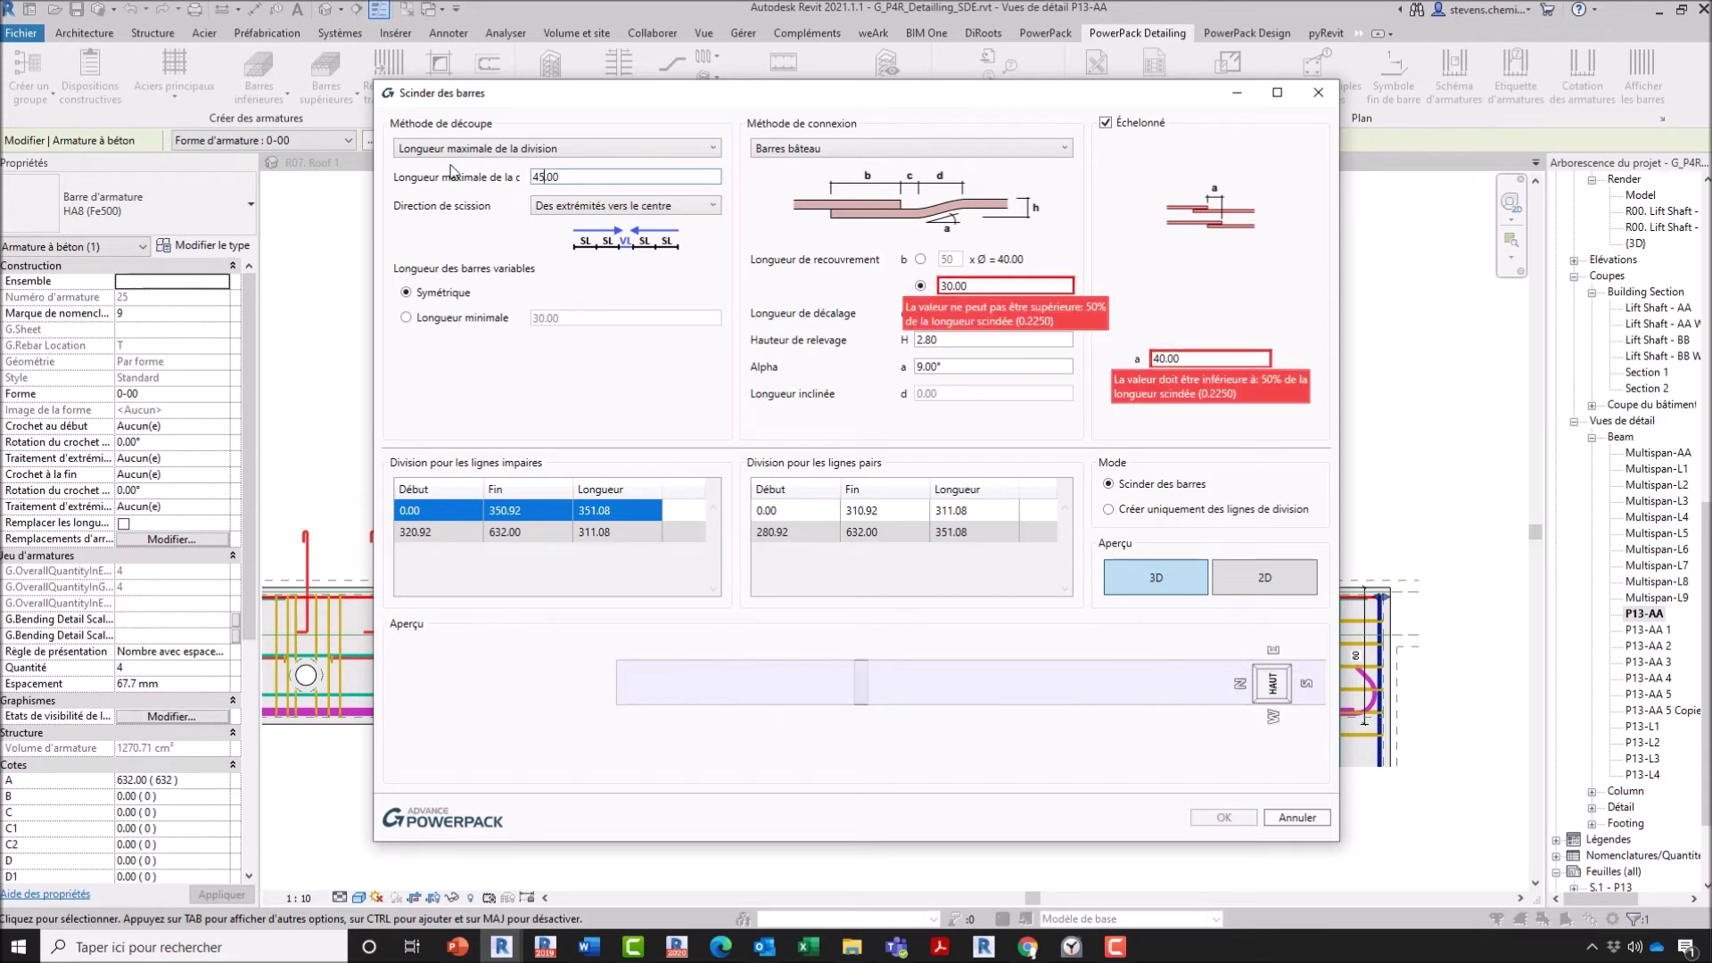
{"action": "key", "text": "BackSpace"}
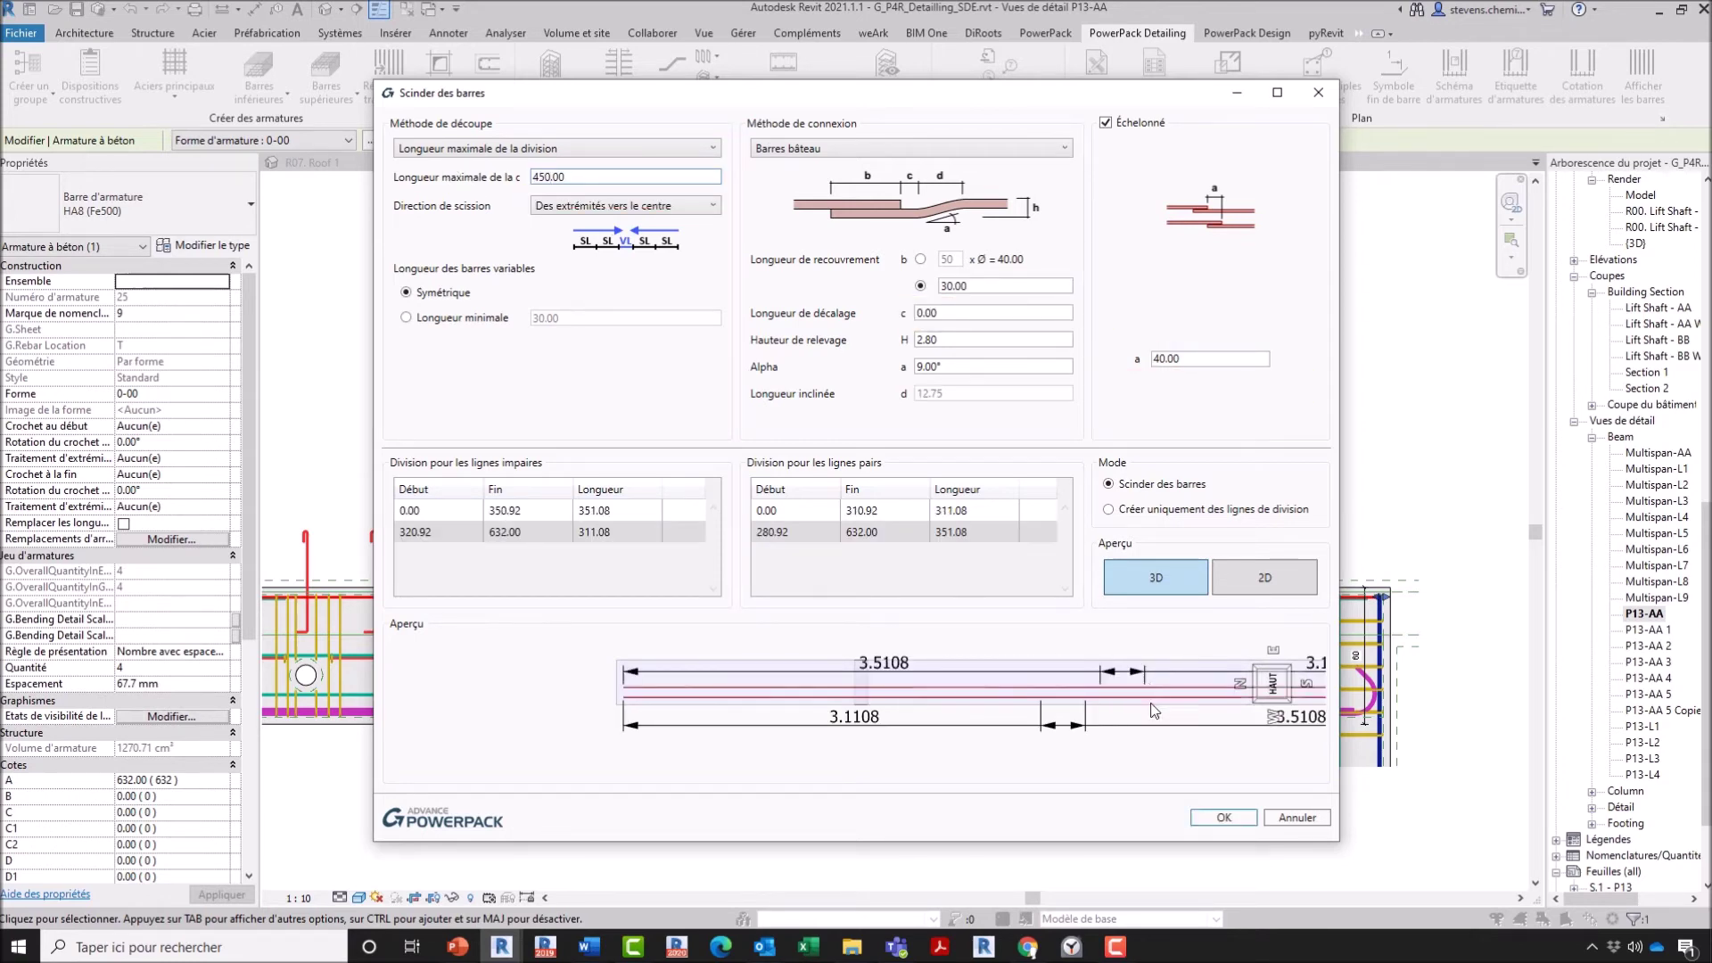
{"action": "left_click", "coordinate": [930, 514]}
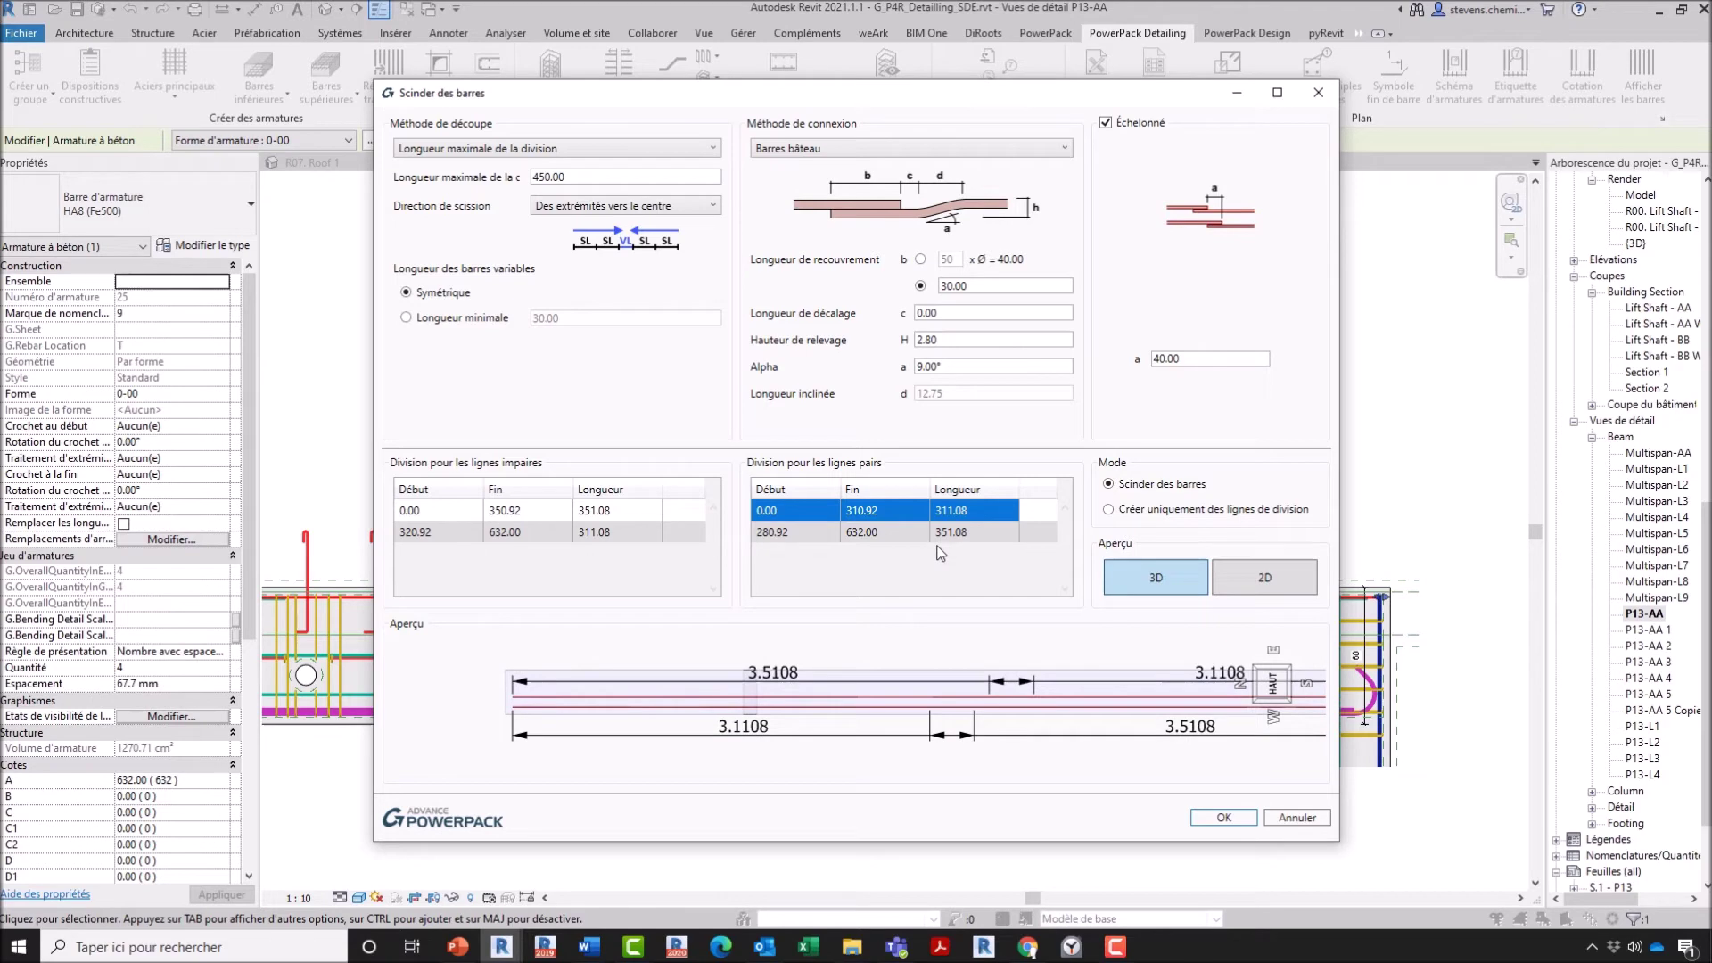
{"action": "left_click", "coordinate": [1224, 818]}
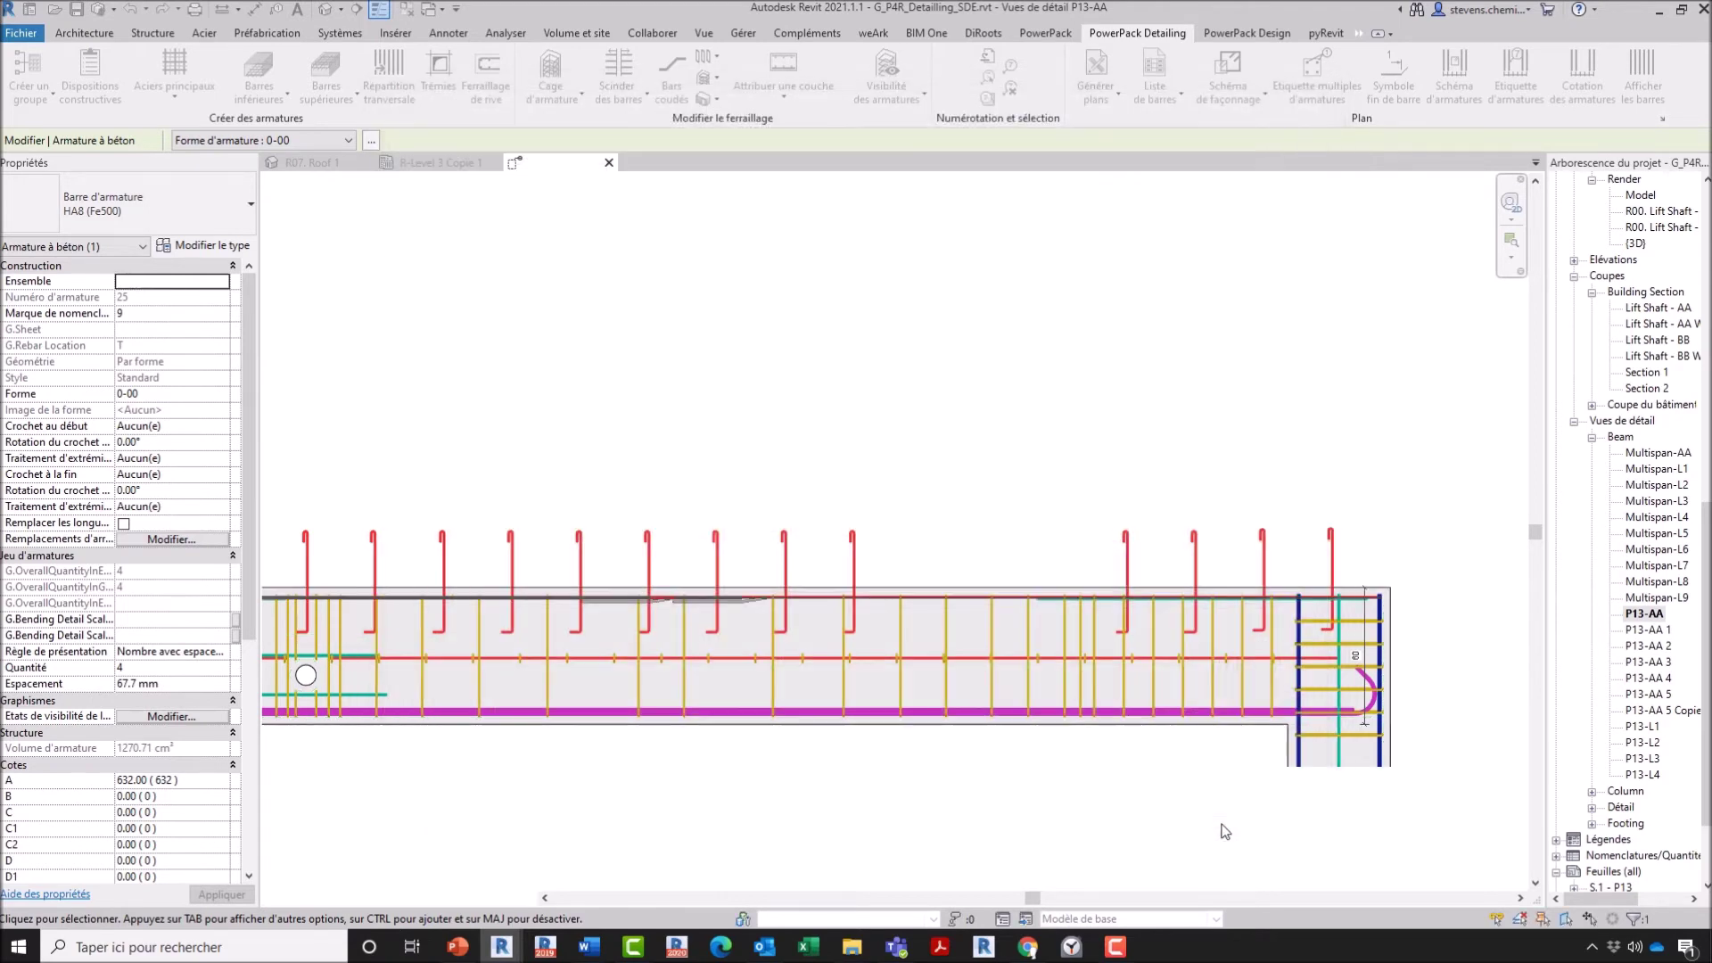
Step: Examine the two staggered cranked HA8 bar sets and their laps along the top of the beam
{"action": "scroll", "coordinate": [560, 626], "scroll_direction": "up", "scroll_amount": 5}
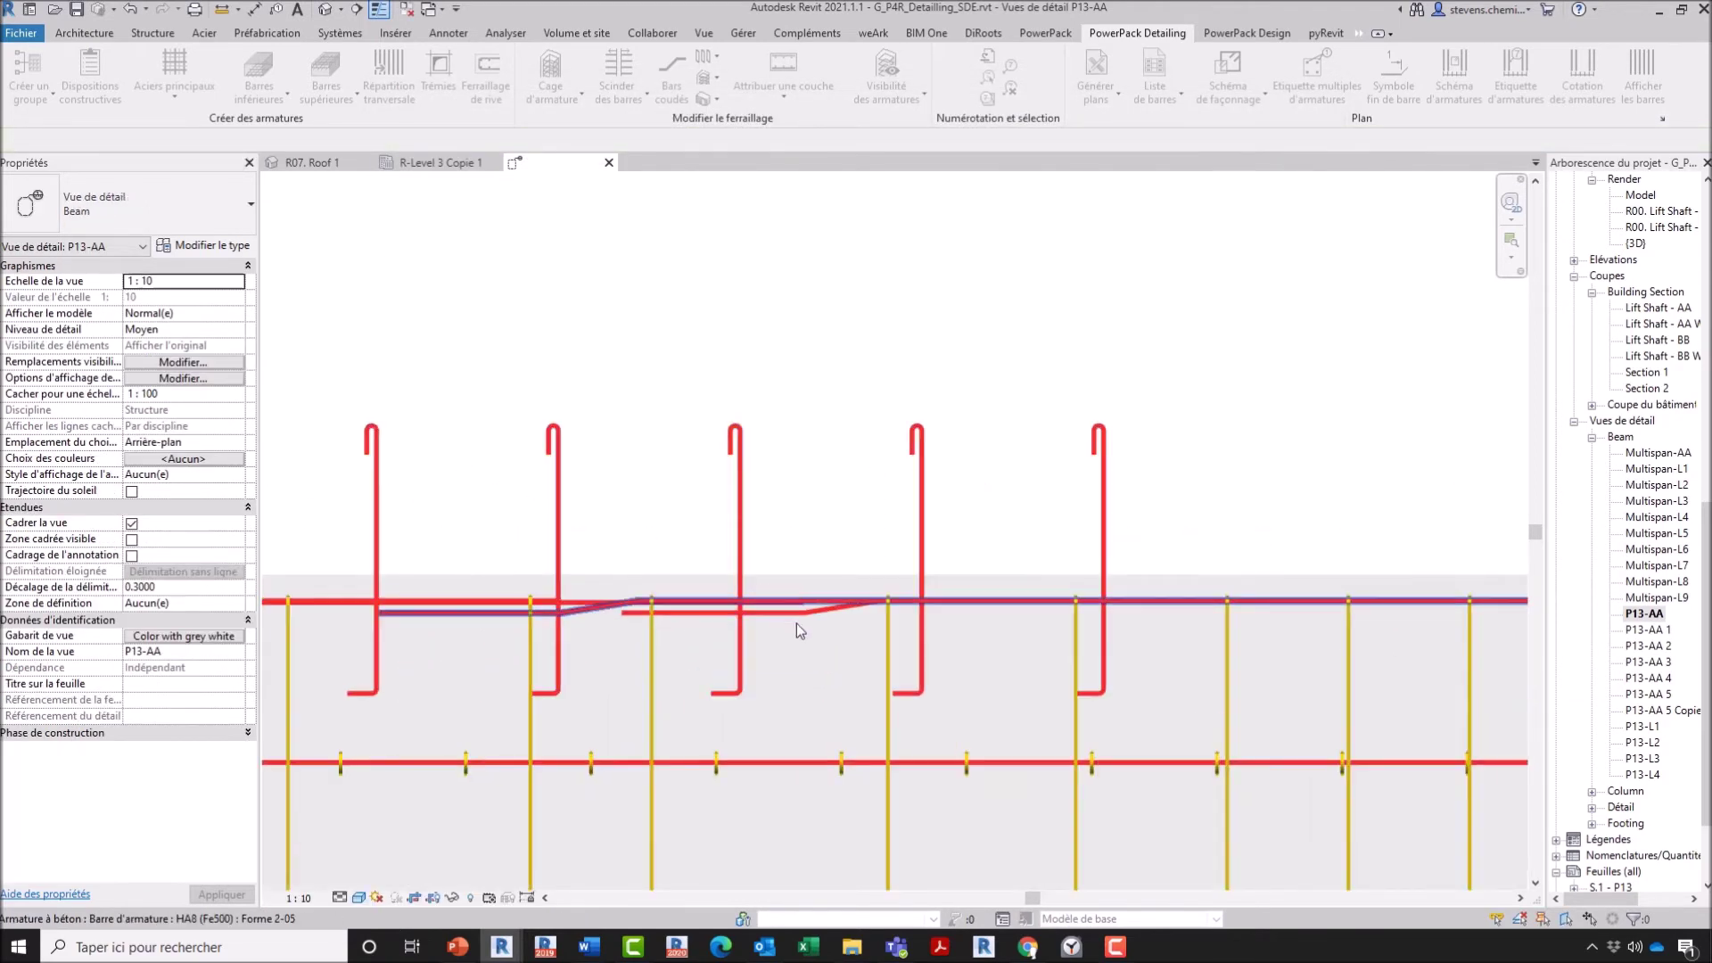
{"action": "scroll", "coordinate": [822, 672], "scroll_direction": "up", "scroll_amount": 4}
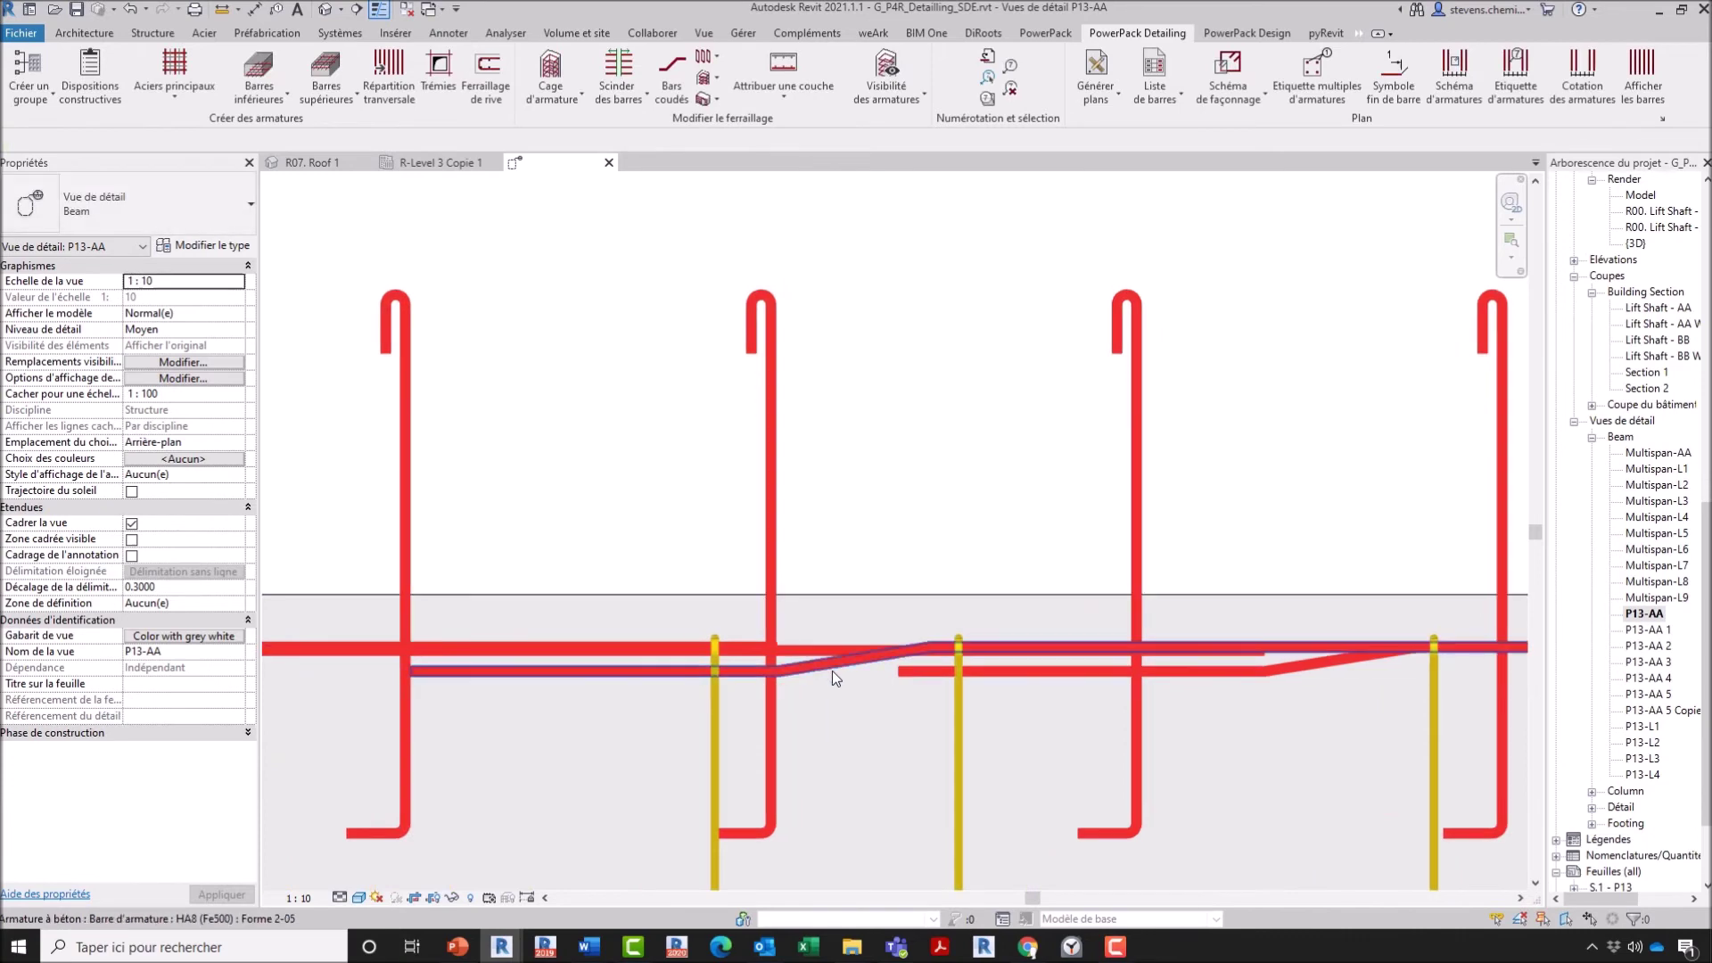
{"action": "left_click", "coordinate": [834, 675]}
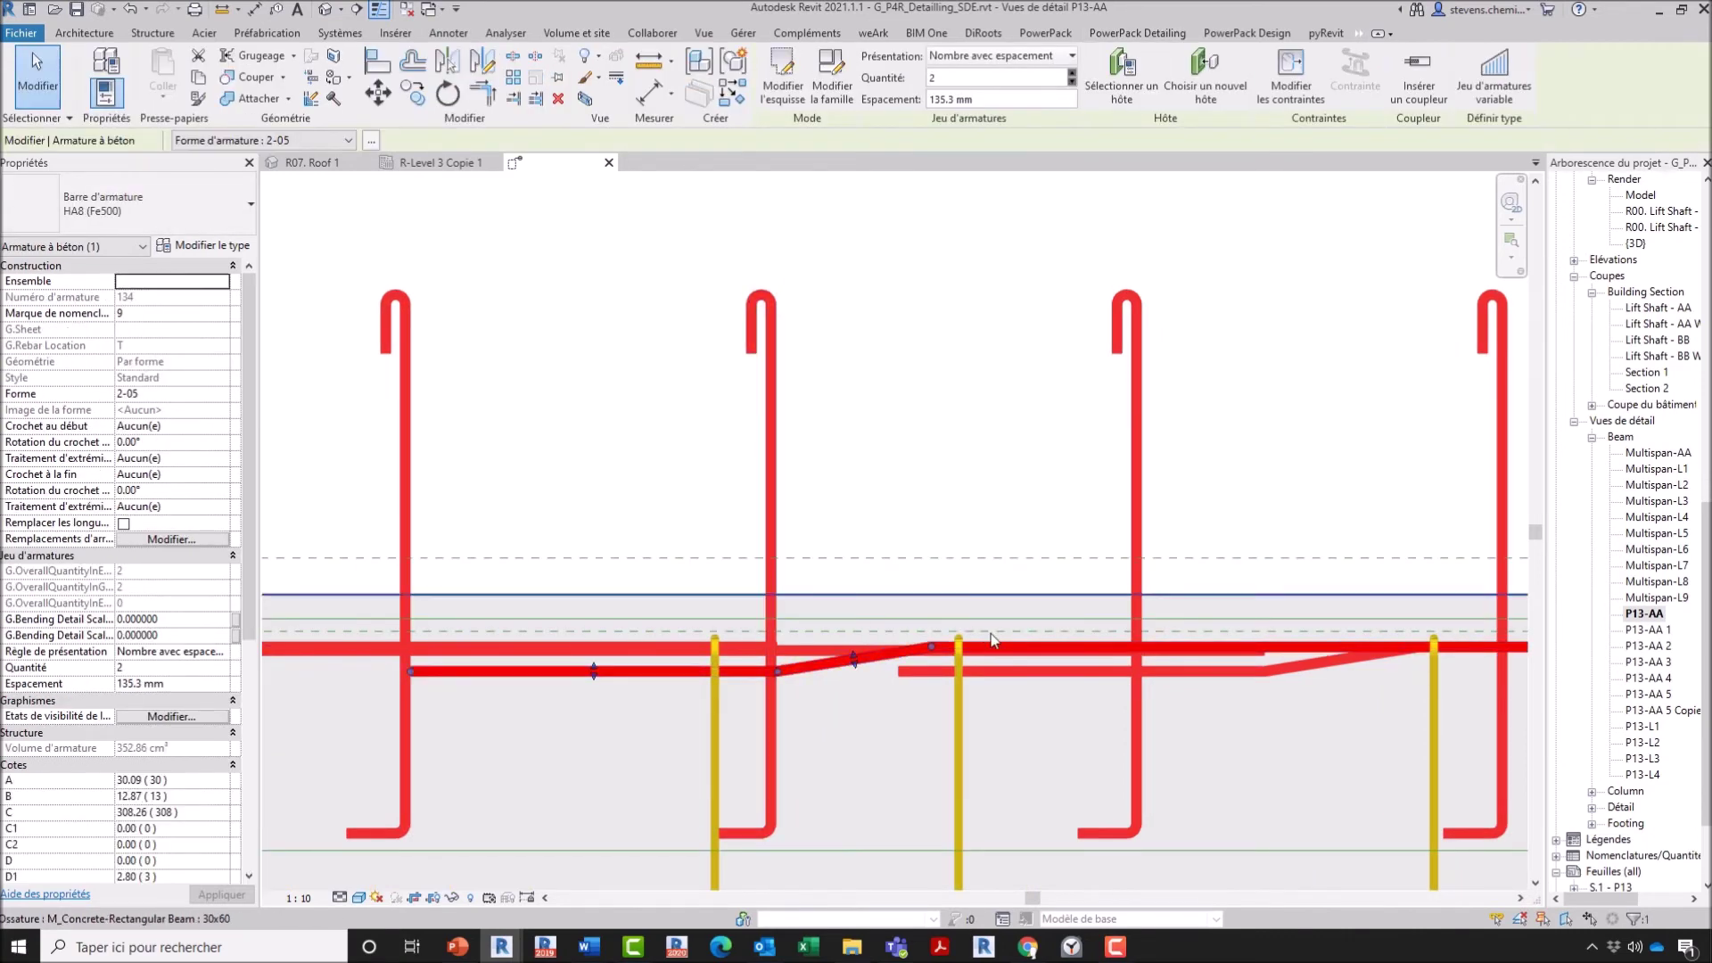
{"action": "left_click", "coordinate": [1104, 676]}
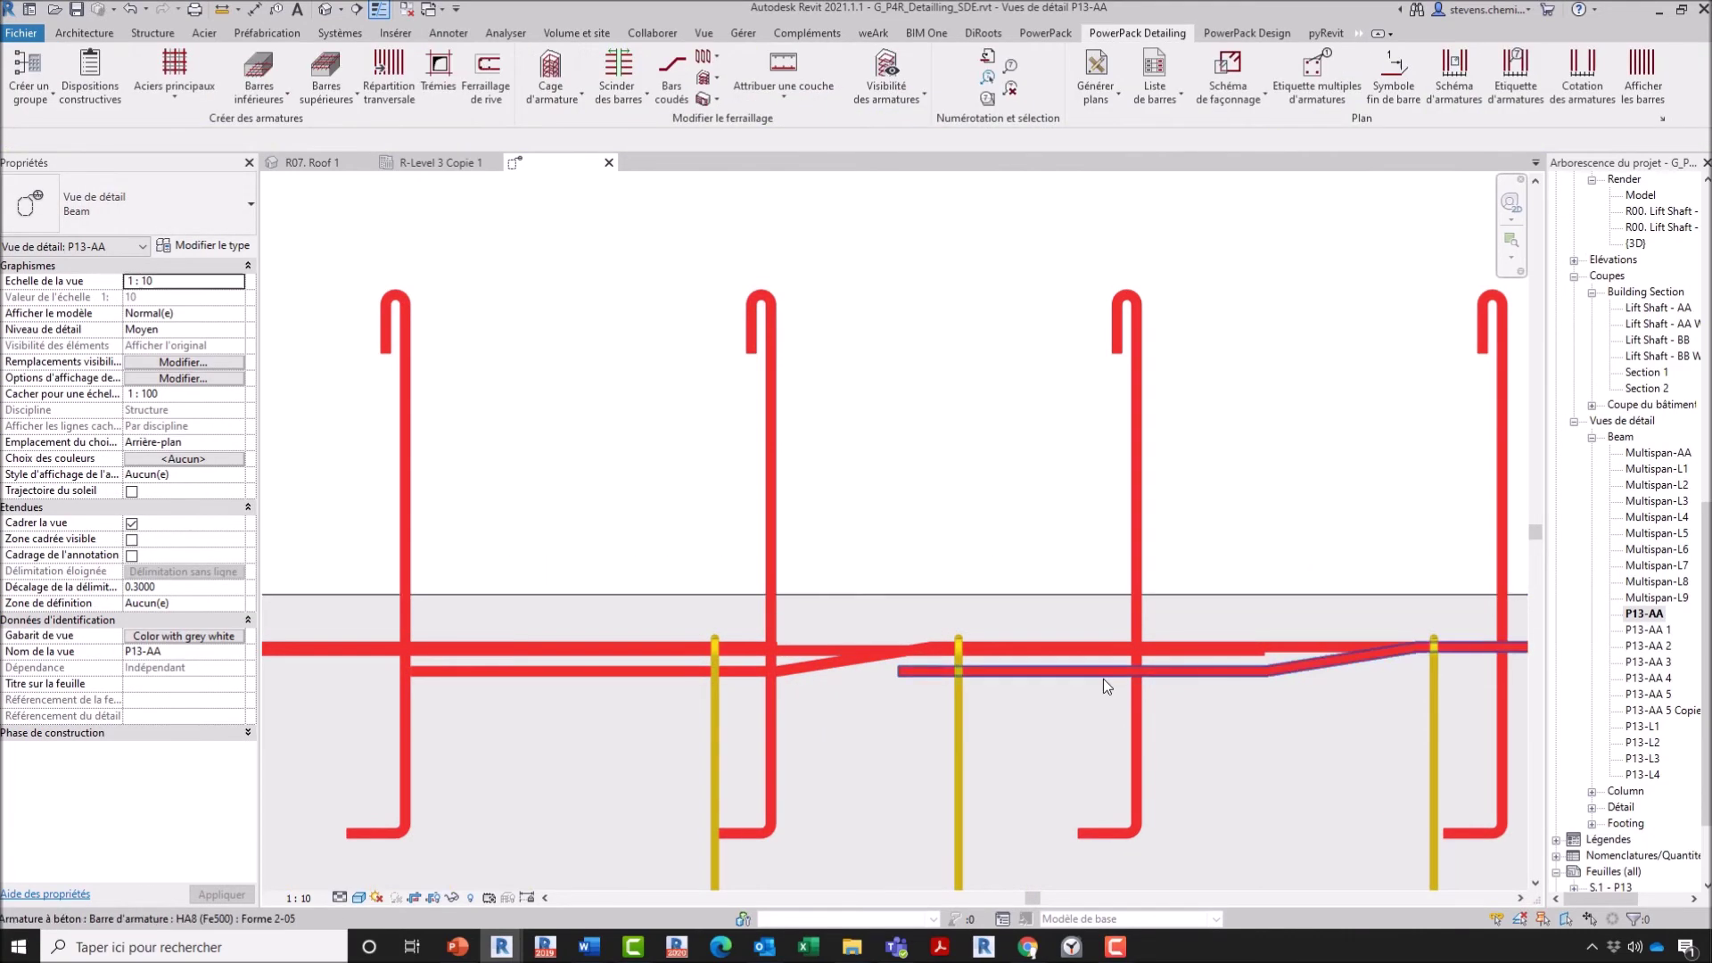
{"action": "left_click", "coordinate": [1130, 682]}
{"action": "middle_click_drag", "start_coordinate": [1083, 712], "coordinate": [710, 707]}
{"action": "scroll", "coordinate": [1159, 681], "scroll_direction": "down", "scroll_amount": 1}
{"action": "middle_click_drag", "start_coordinate": [1192, 693], "coordinate": [694, 702]}
{"action": "scroll", "coordinate": [677, 684], "scroll_direction": "down", "scroll_amount": 1}
{"action": "scroll", "coordinate": [693, 702], "scroll_direction": "down", "scroll_amount": 1}
{"action": "scroll", "coordinate": [1248, 724], "scroll_direction": "down", "scroll_amount": 1}
{"action": "middle_click_drag", "start_coordinate": [1253, 729], "coordinate": [834, 723]}
{"action": "scroll", "coordinate": [811, 656], "scroll_direction": "down", "scroll_amount": 3}
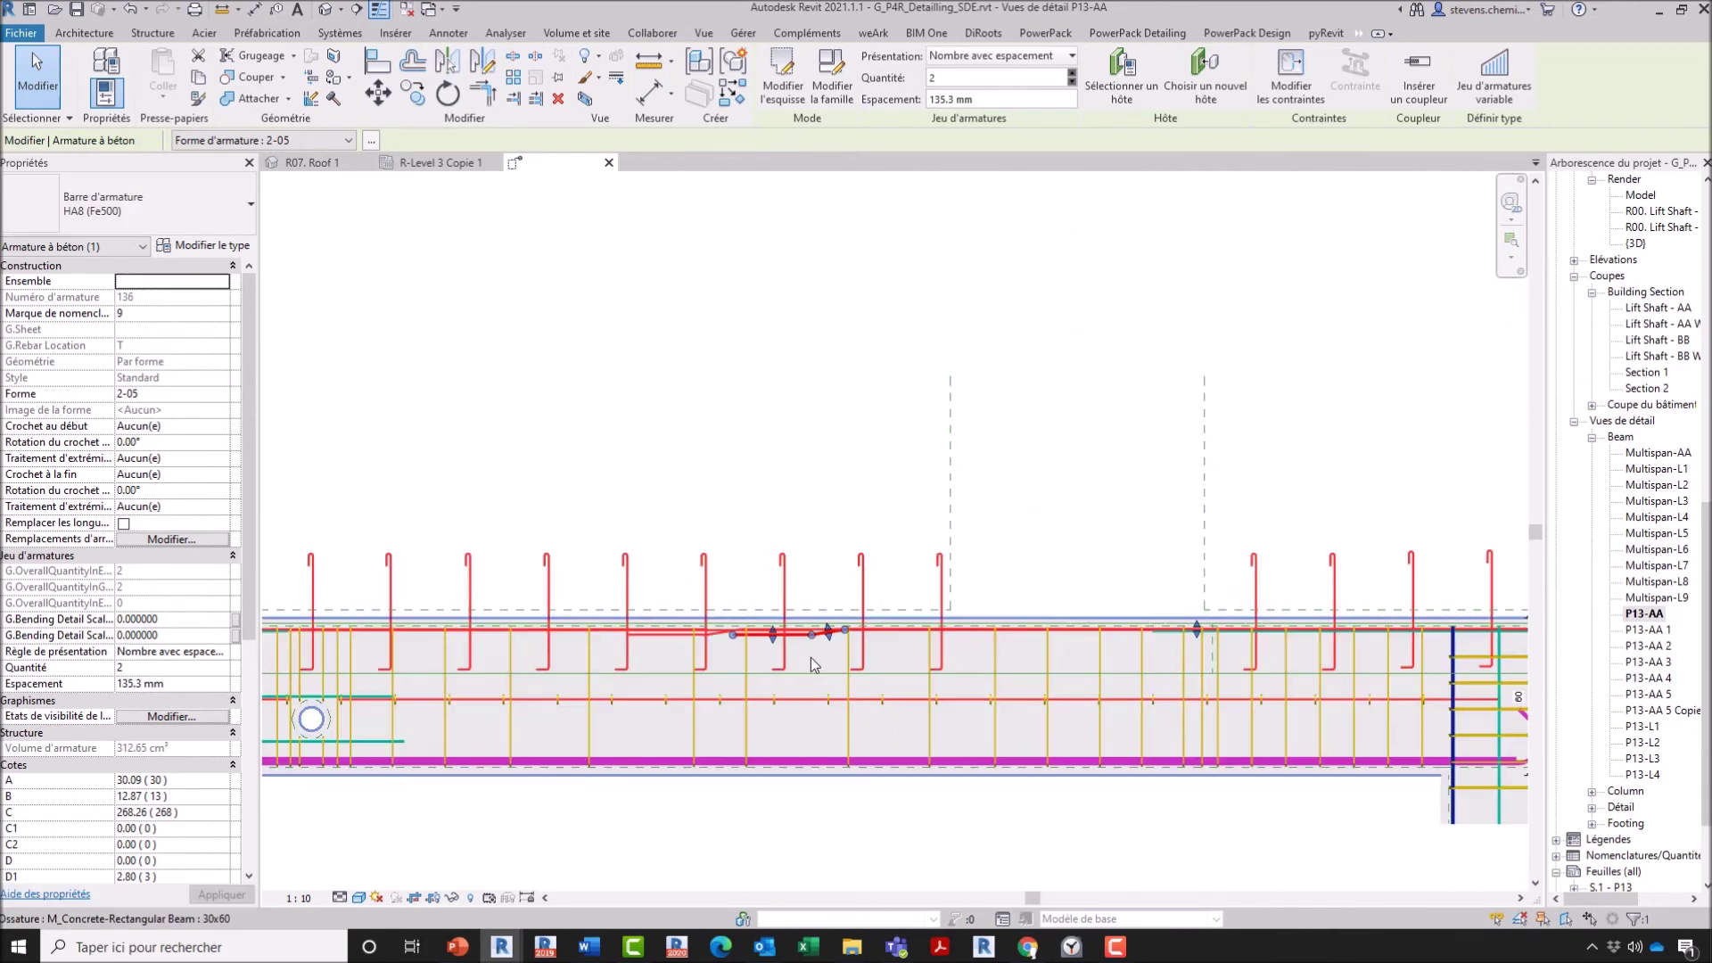
{"action": "scroll", "coordinate": [995, 642], "scroll_direction": "up", "scroll_amount": 2}
{"action": "left_click", "coordinate": [995, 635]}
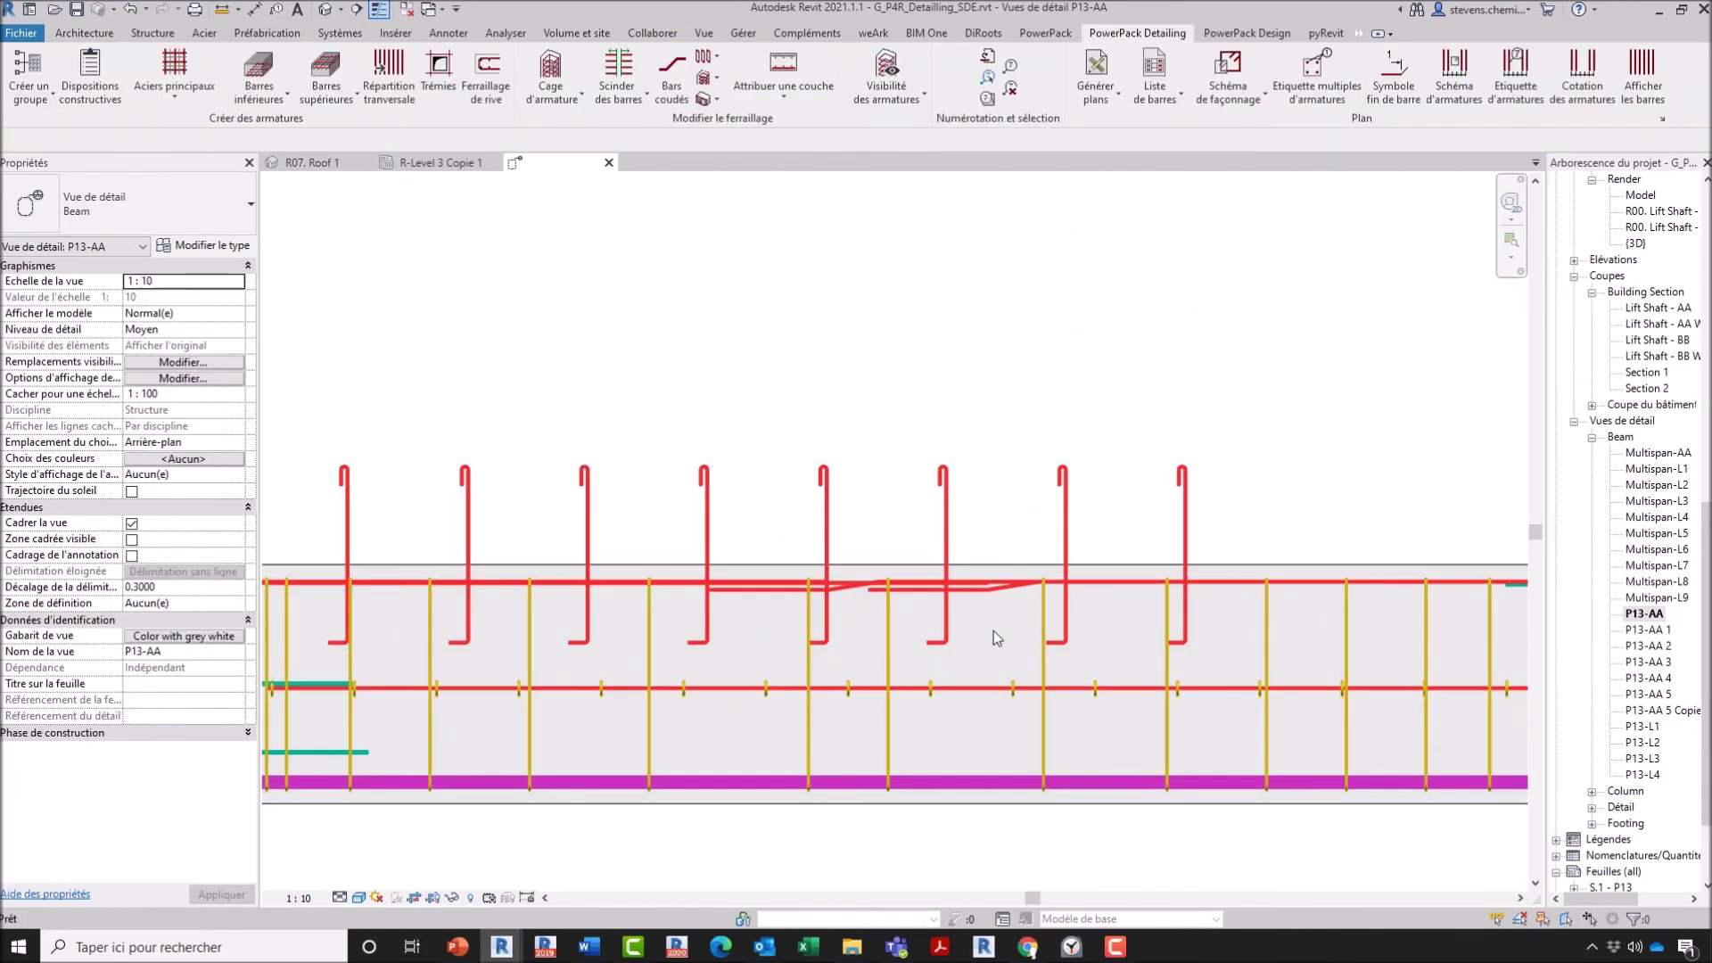
Step: Undo the cranked split and reopen the bar splitting settings for the HA8 bar set along the beam's top
{"action": "scroll", "coordinate": [993, 630], "scroll_direction": "down", "scroll_amount": 2}
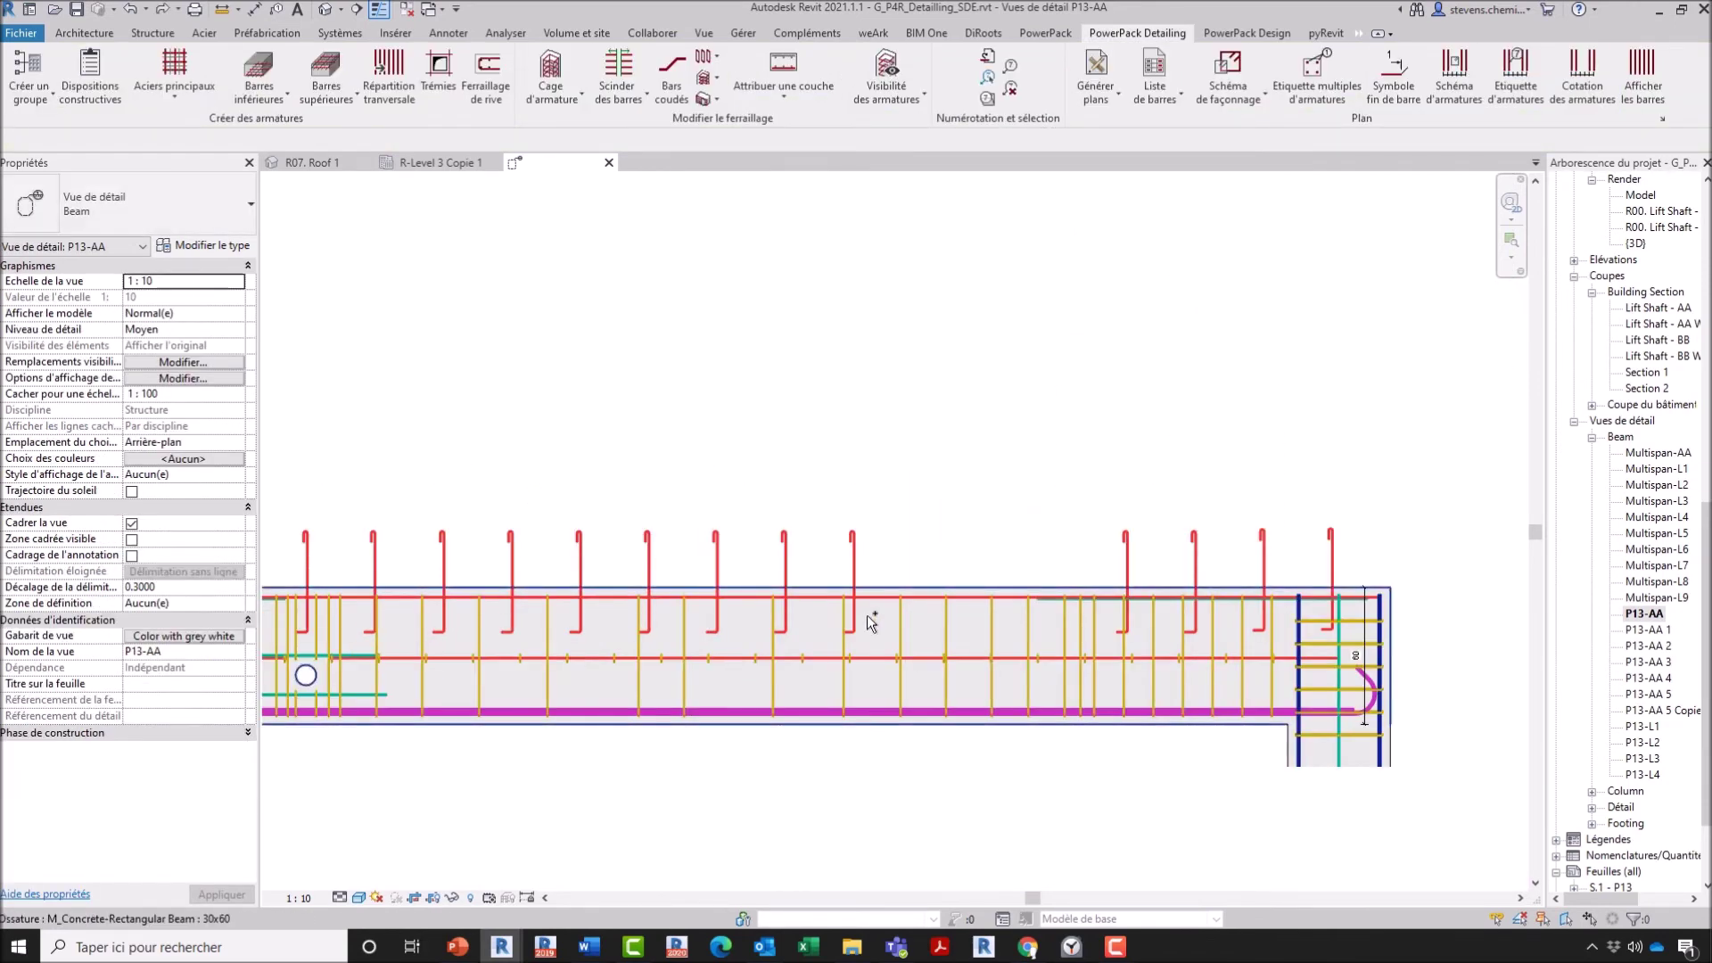
{"action": "left_click", "coordinate": [619, 93]}
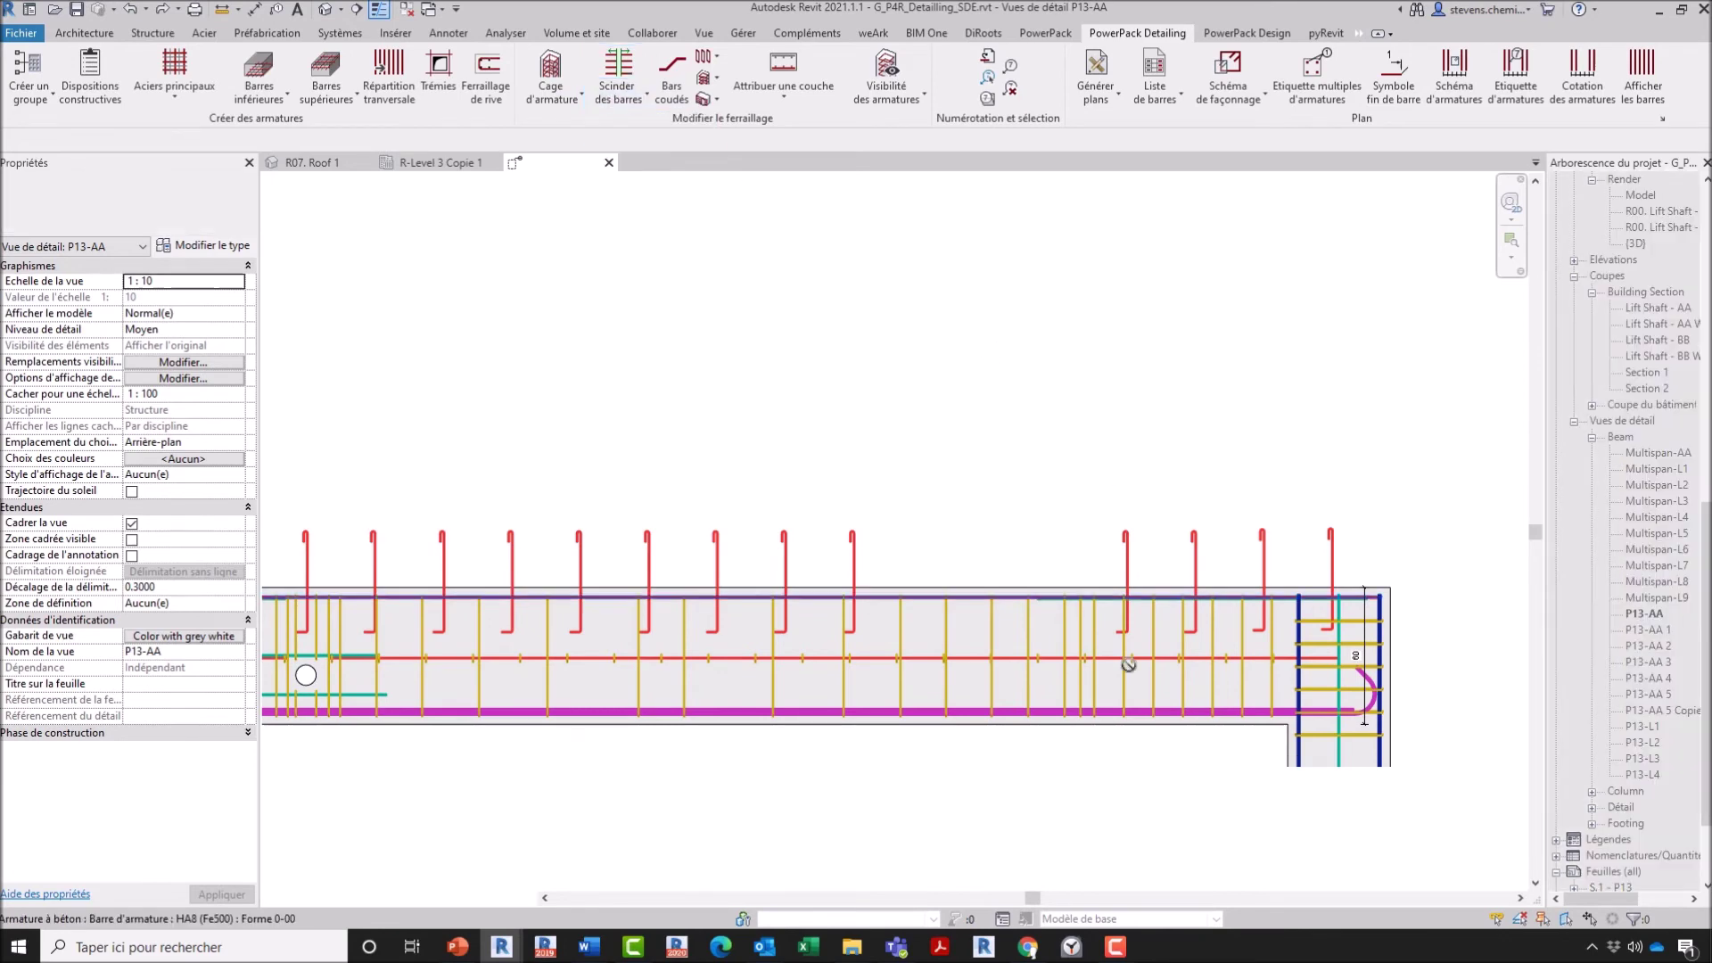
{"action": "scroll", "coordinate": [981, 578], "scroll_direction": "up", "scroll_amount": 3}
{"action": "left_click", "coordinate": [981, 578]}
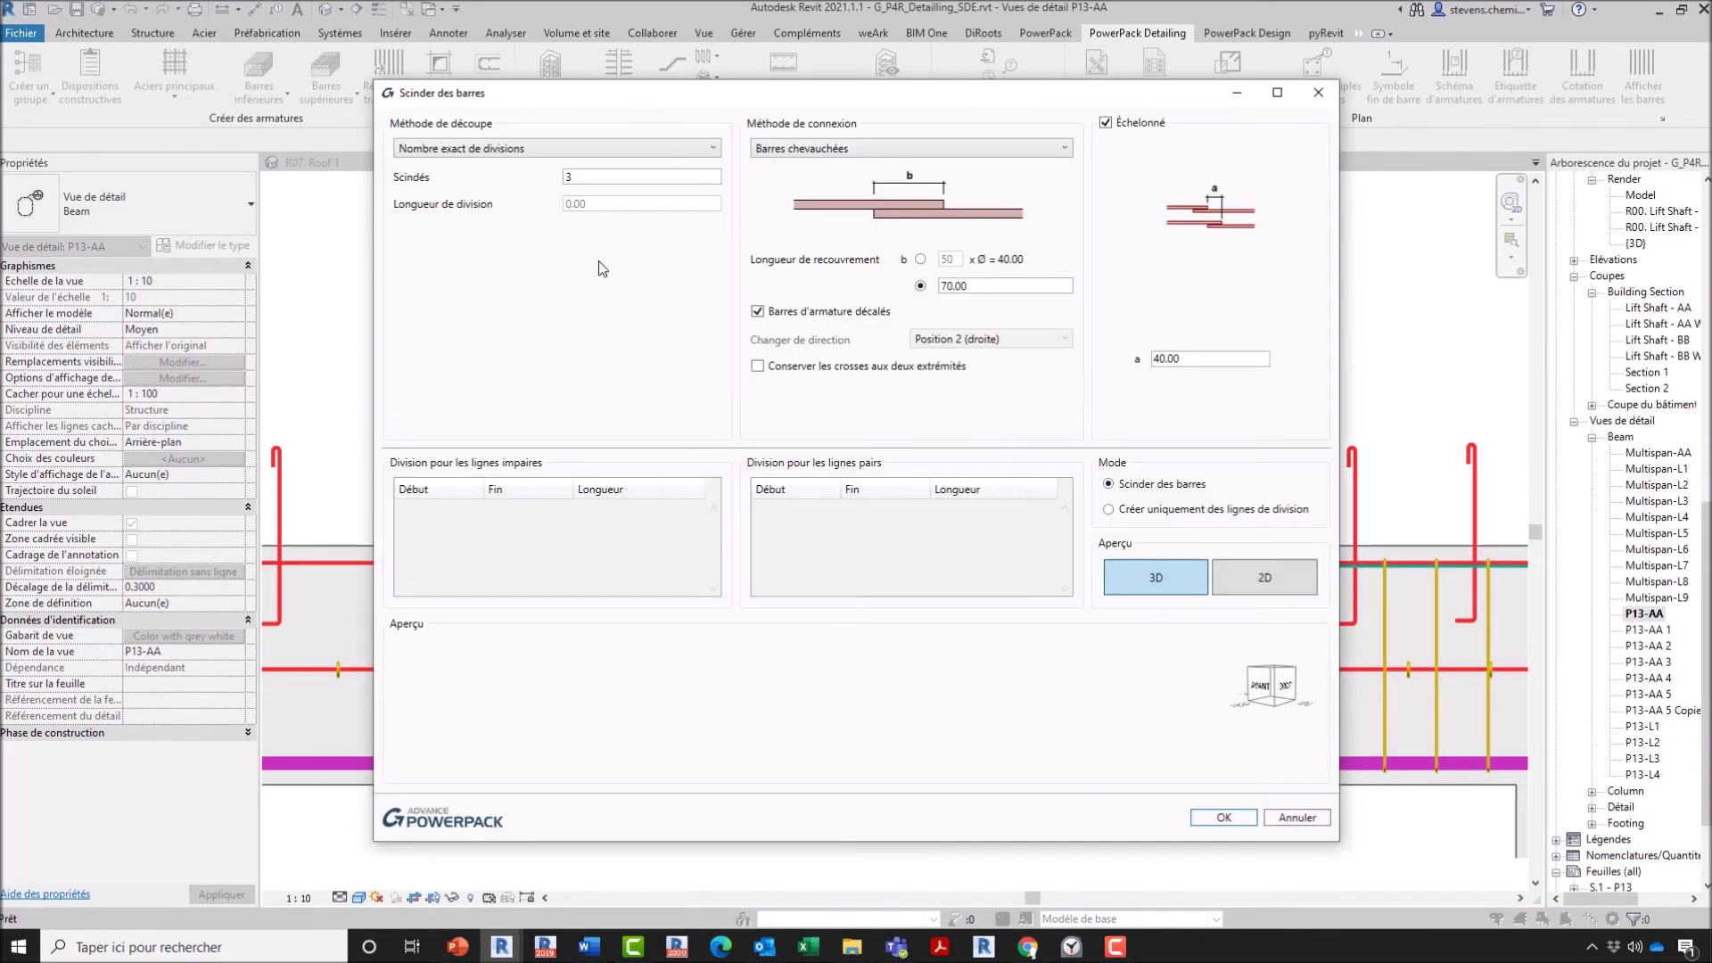
Step: Split the top HA8 bar set into exactly 2 staggered divisions using cranked bars (Barres bâteau)
{"action": "left_click", "coordinate": [577, 177]}
{"action": "key", "text": "BackSpace"}
{"action": "type", "text": "2"}
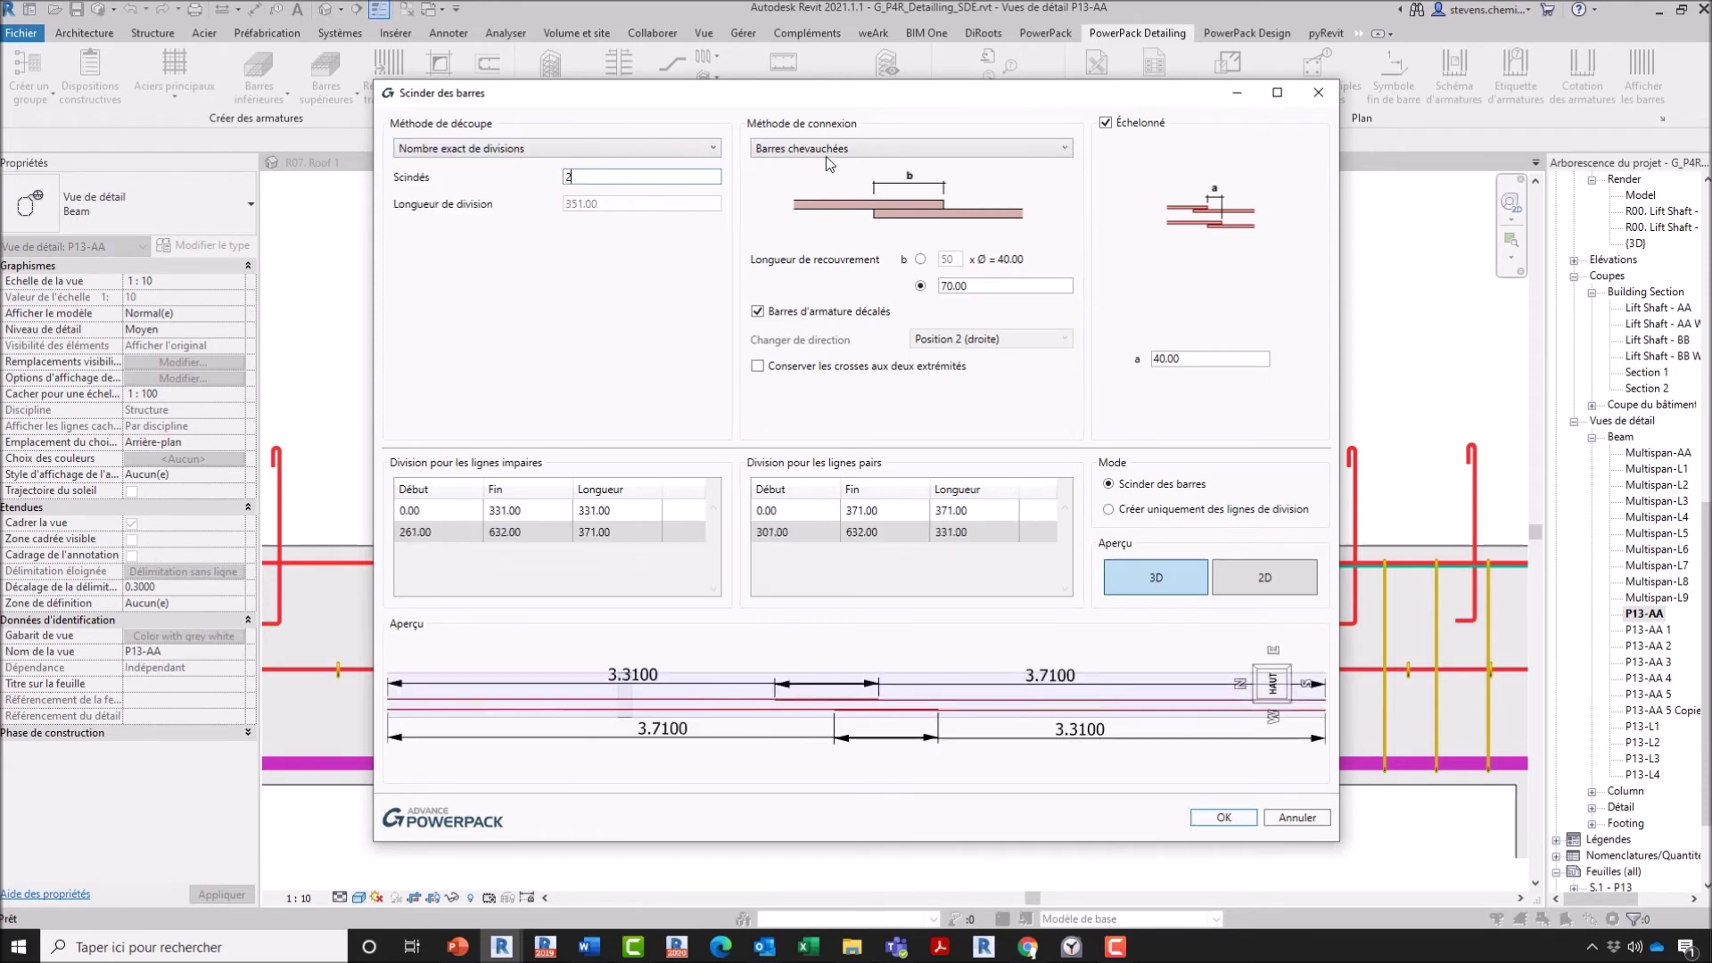
{"action": "left_click", "coordinate": [849, 148]}
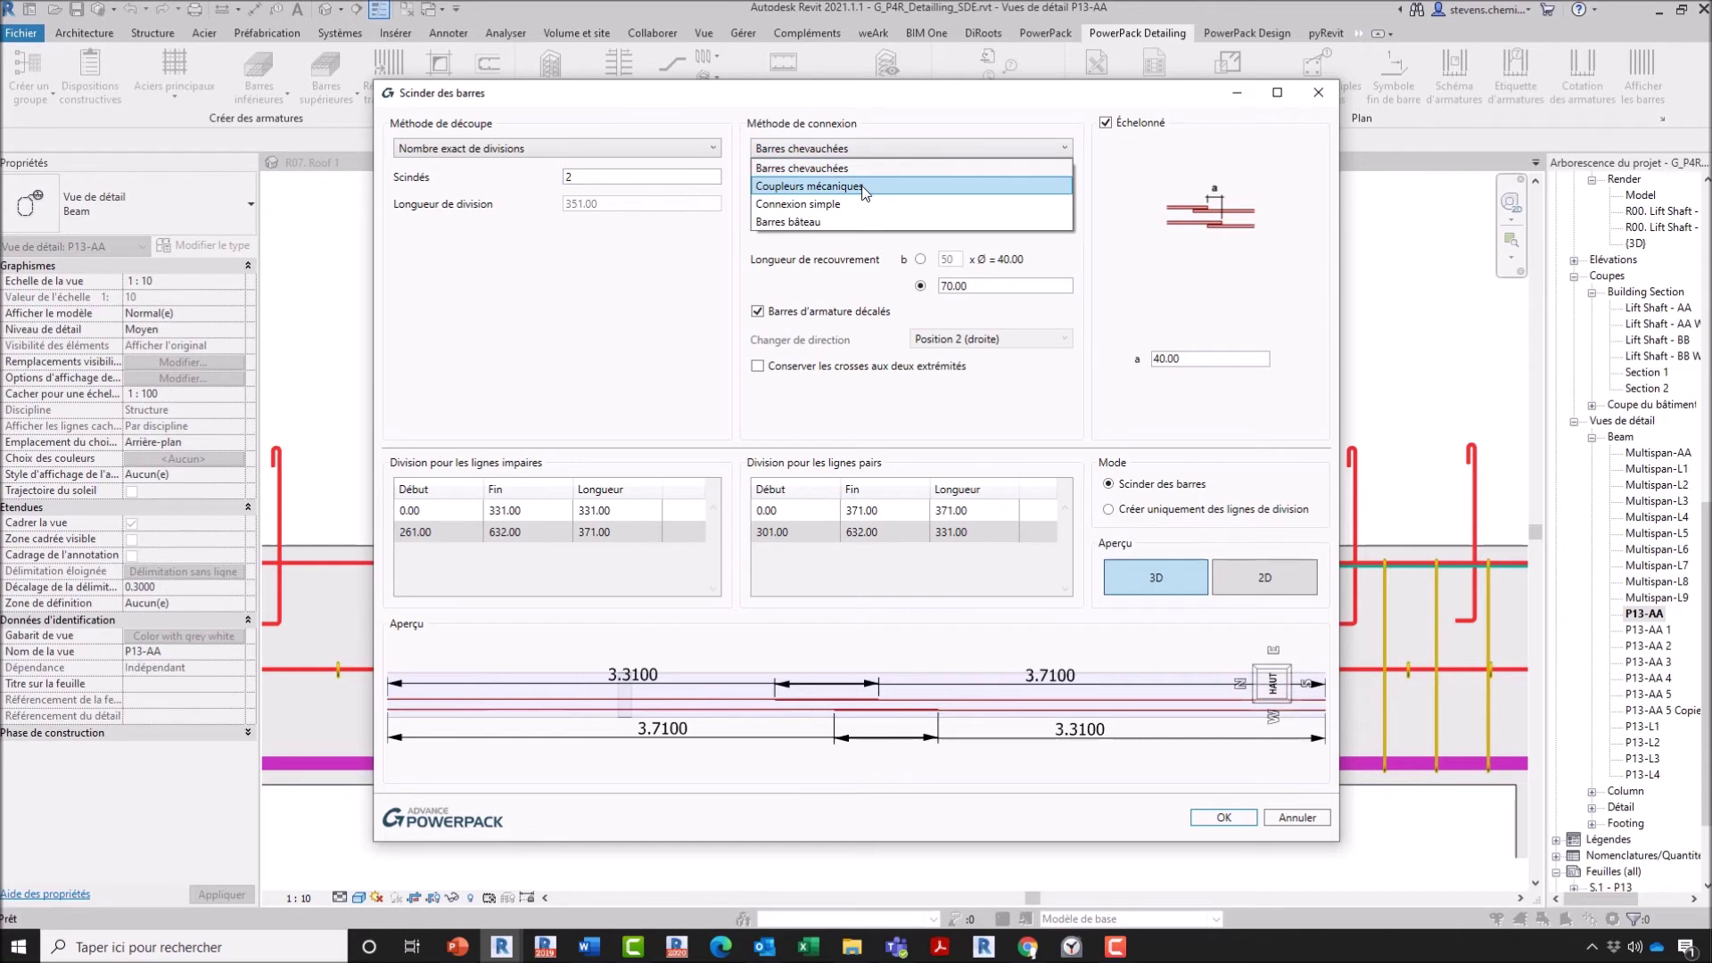
{"action": "key", "text": "Return"}
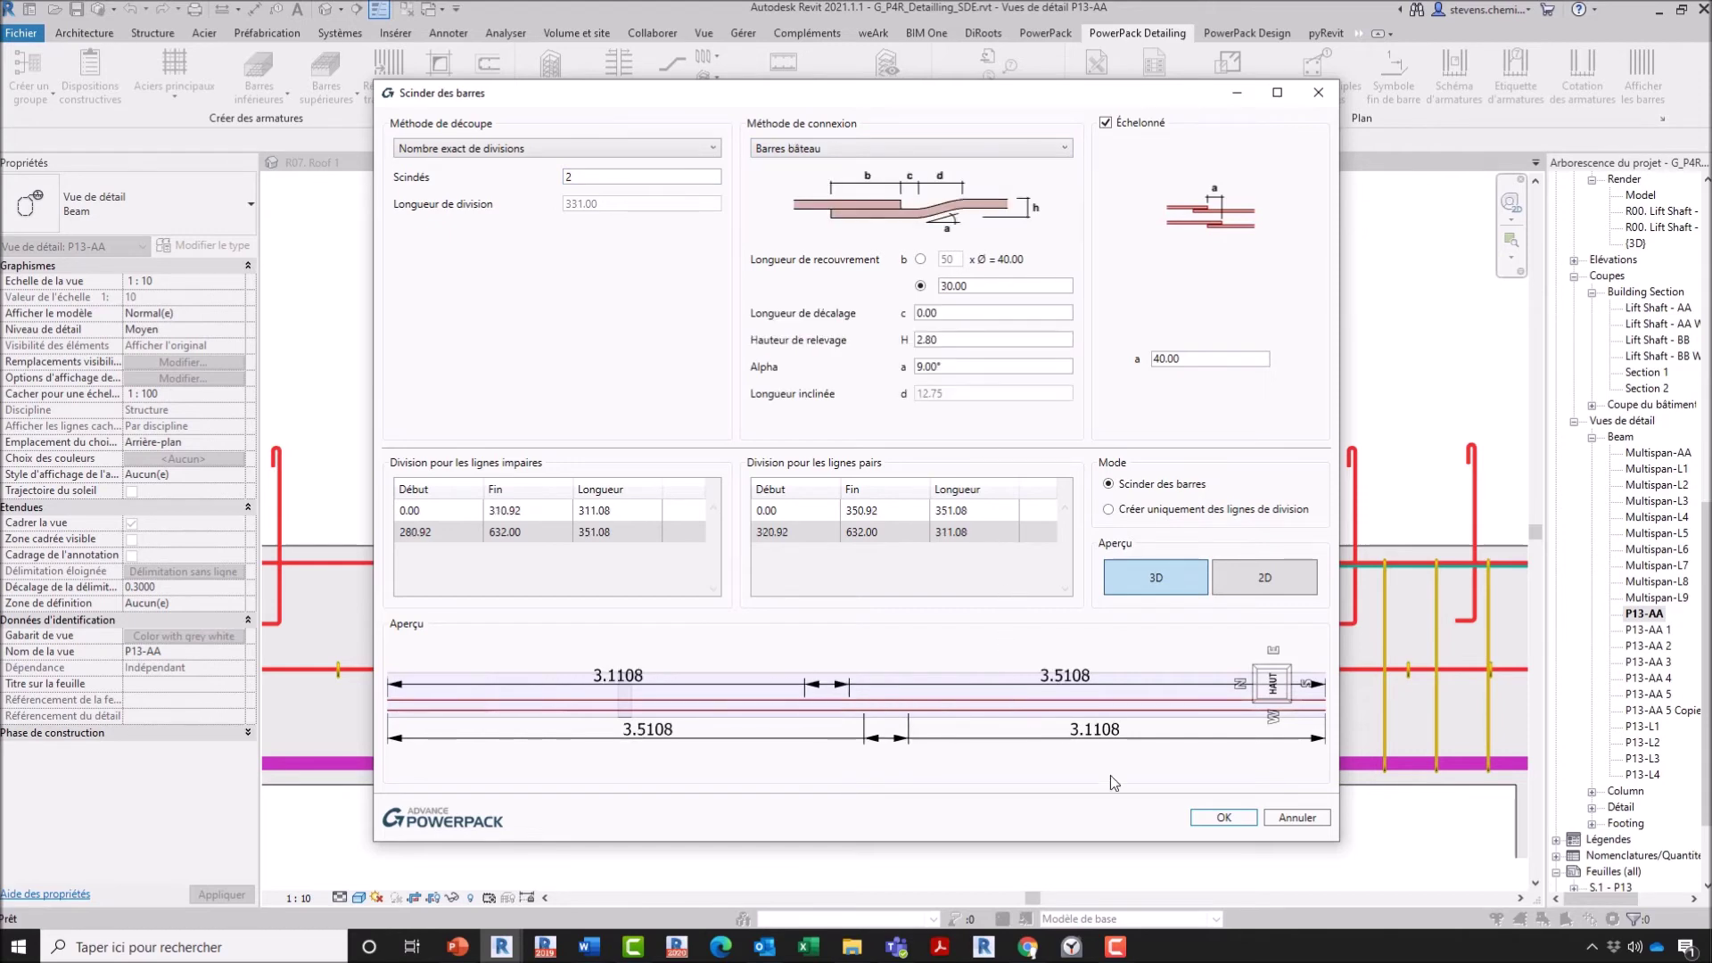
{"action": "left_click", "coordinate": [1221, 818]}
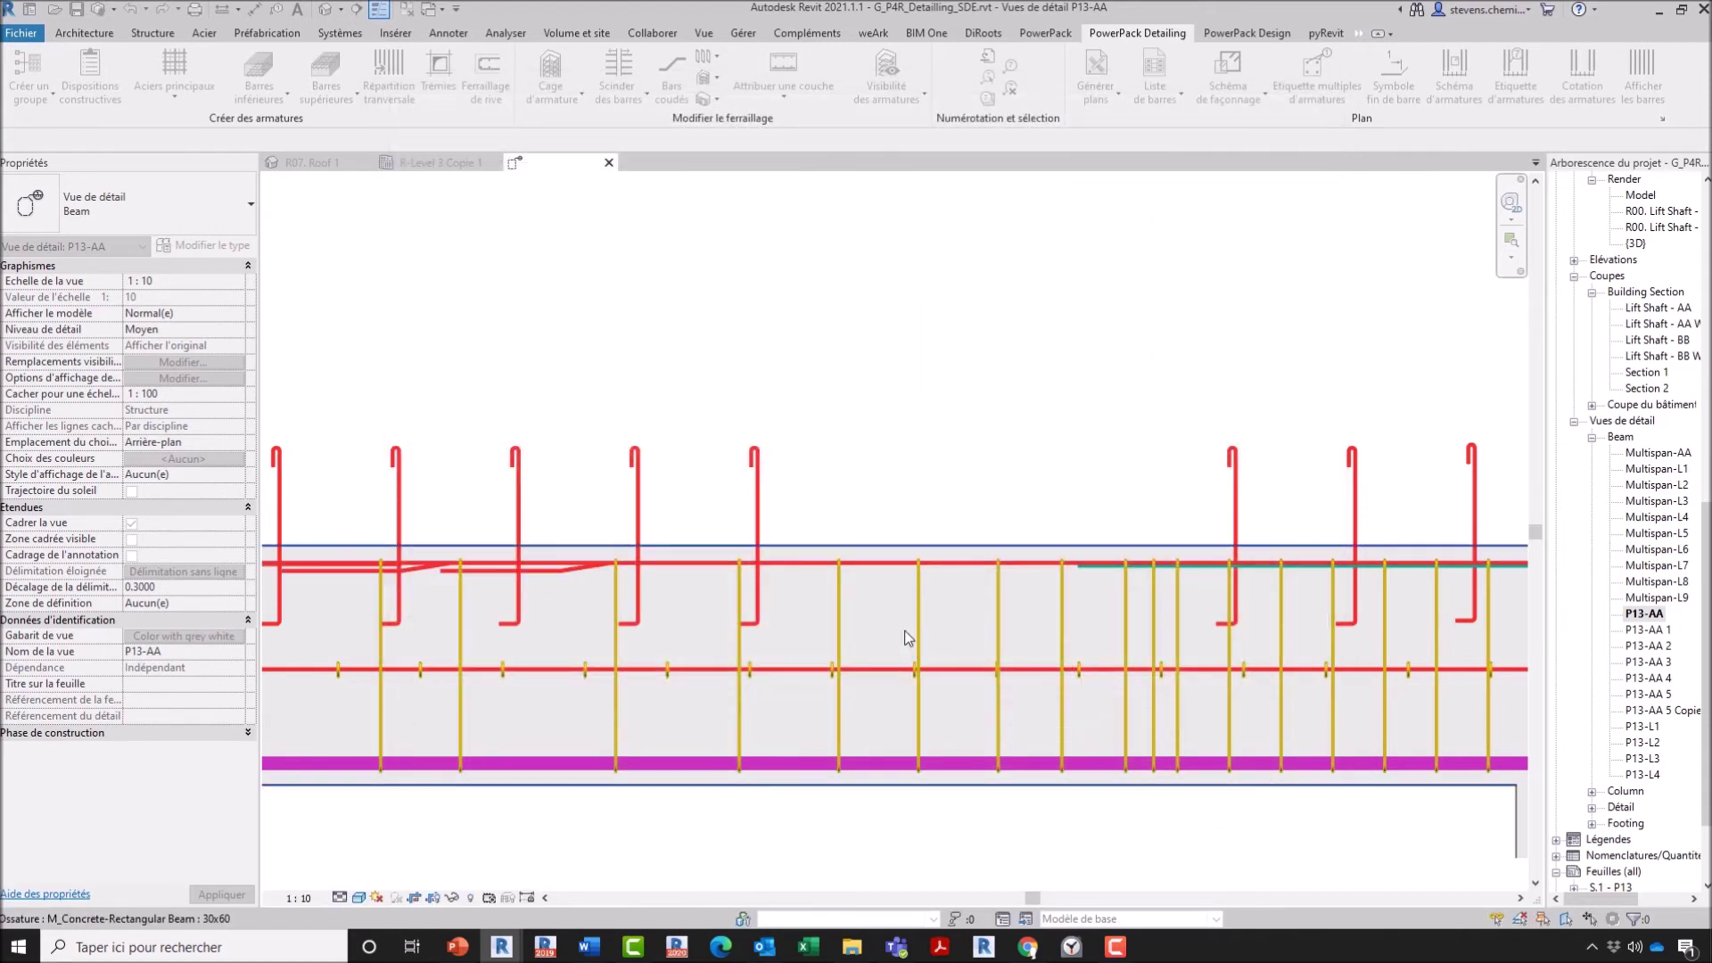
Step: Shift the sloped crank segment of the shorter cranked HA8 bar set slightly along the beam
{"action": "scroll", "coordinate": [508, 588], "scroll_direction": "up", "scroll_amount": 5}
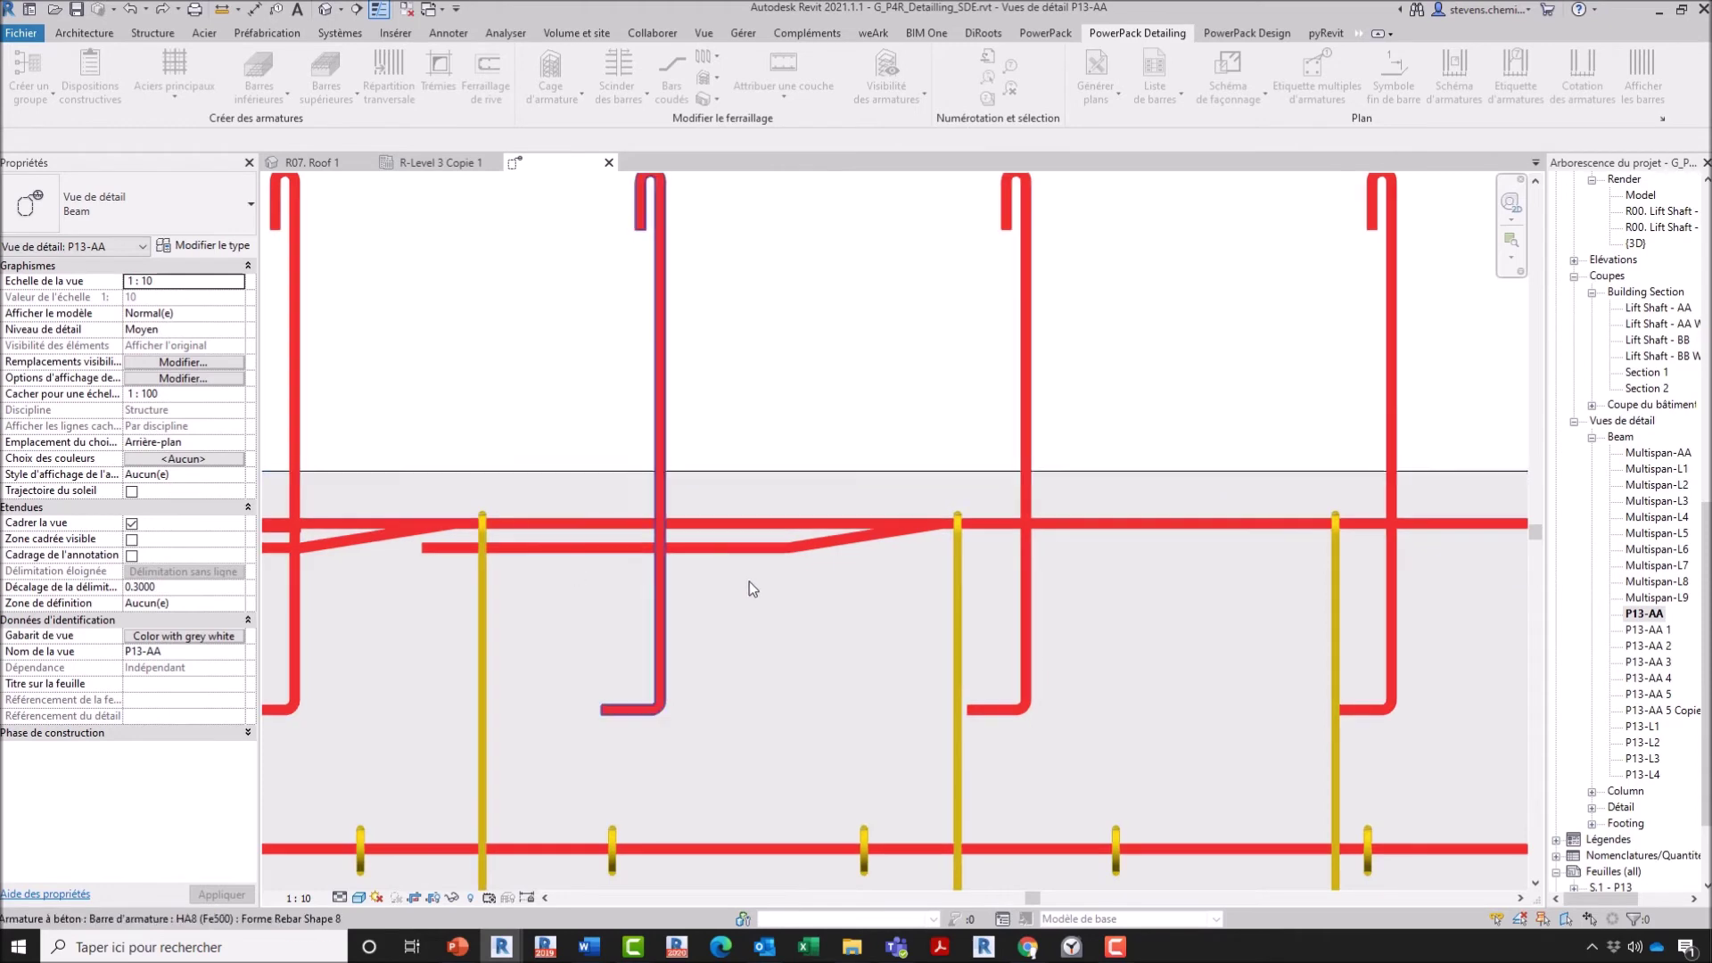
{"action": "left_click", "coordinate": [831, 554]}
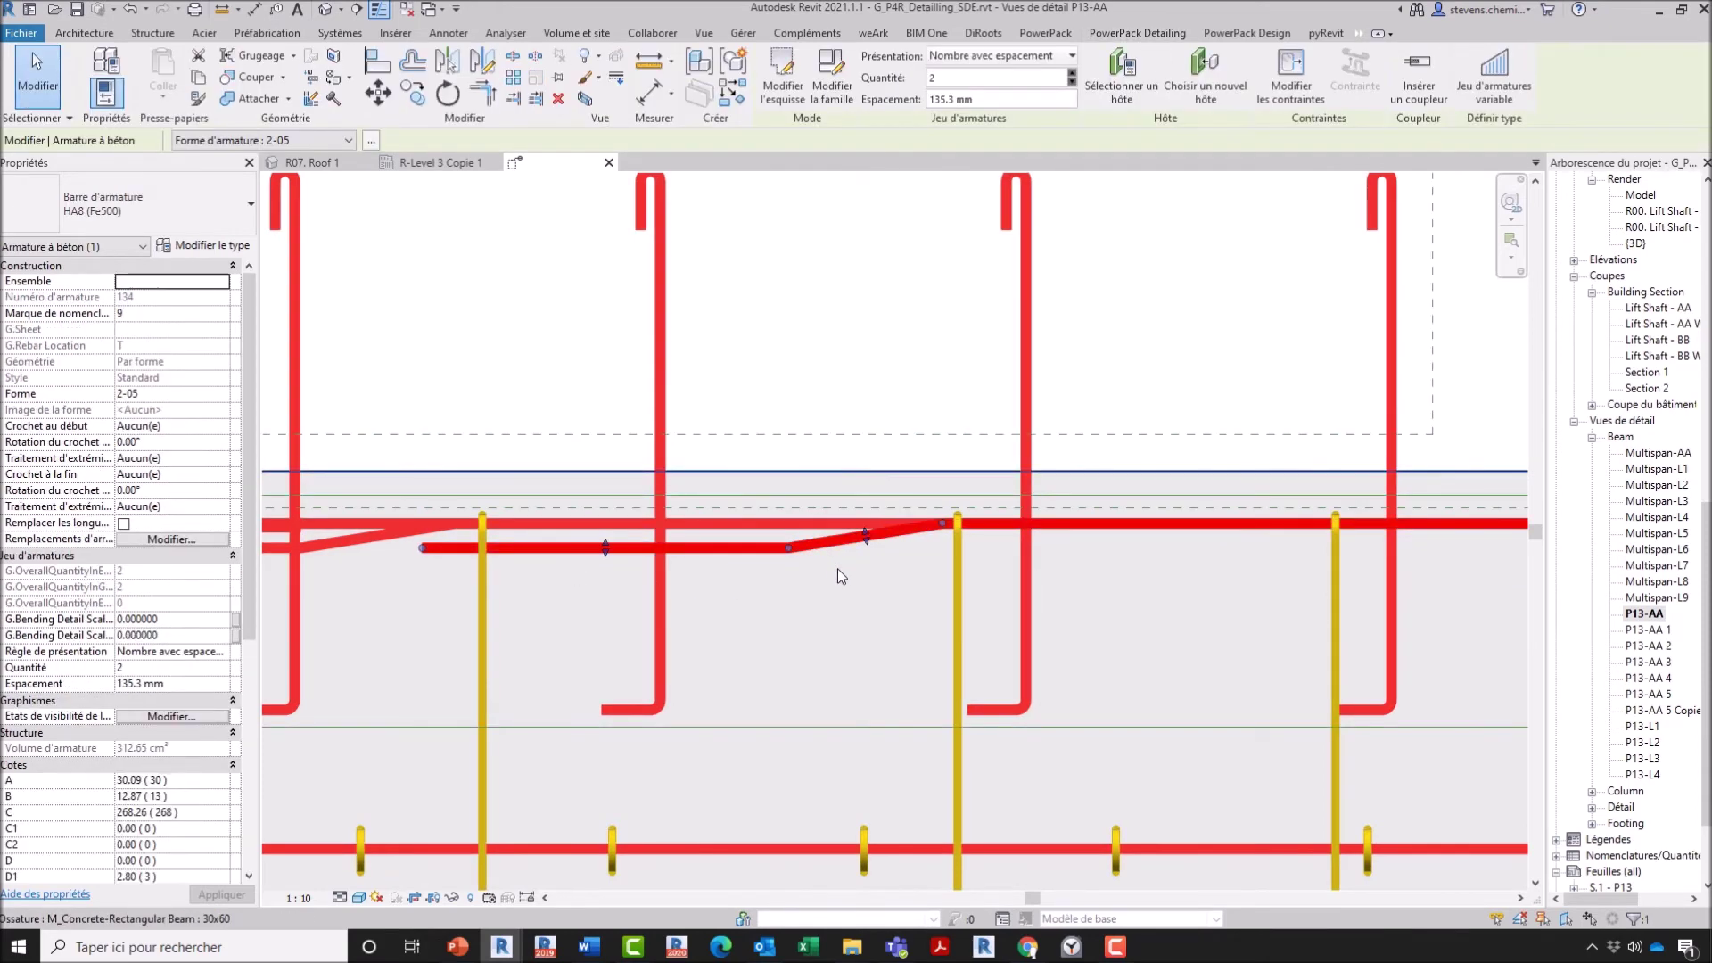
{"action": "mouse_move", "coordinate": [863, 538]}
{"action": "left_mouse_down"}
{"action": "mouse_move", "coordinate": [847, 528]}
{"action": "mouse_move", "coordinate": [858, 540]}
{"action": "left_mouse_up"}
{"action": "left_click", "coordinate": [865, 578]}
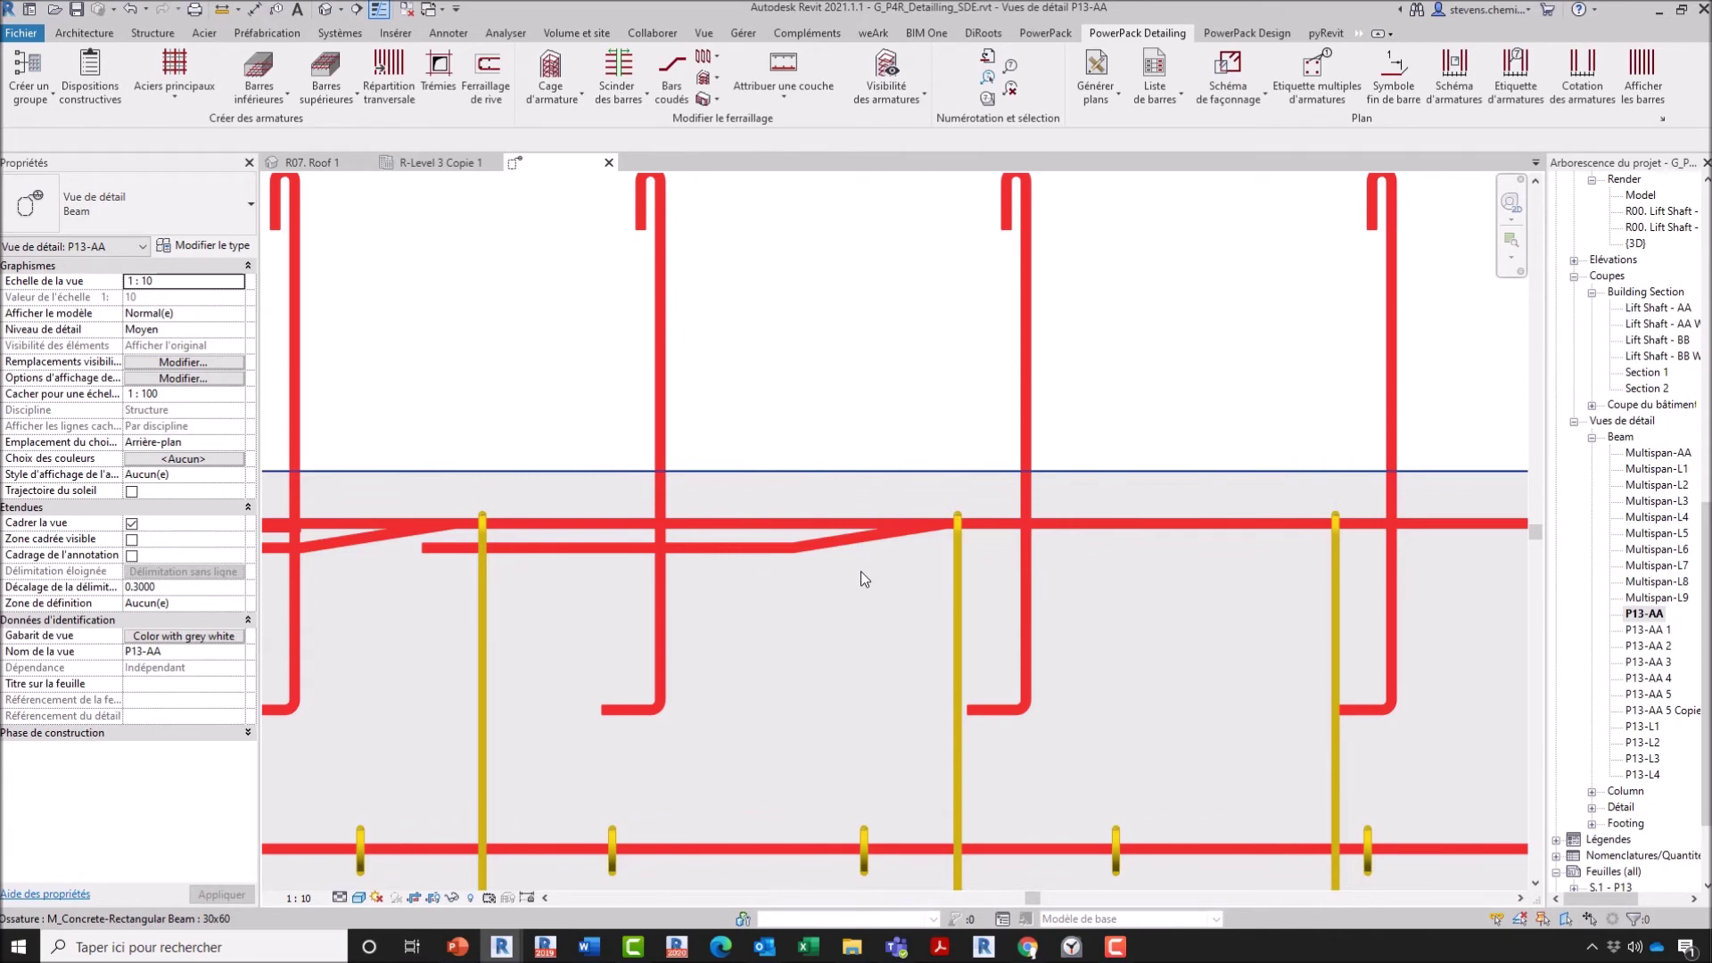
{"action": "scroll", "coordinate": [900, 655], "scroll_direction": "down", "scroll_amount": 6}
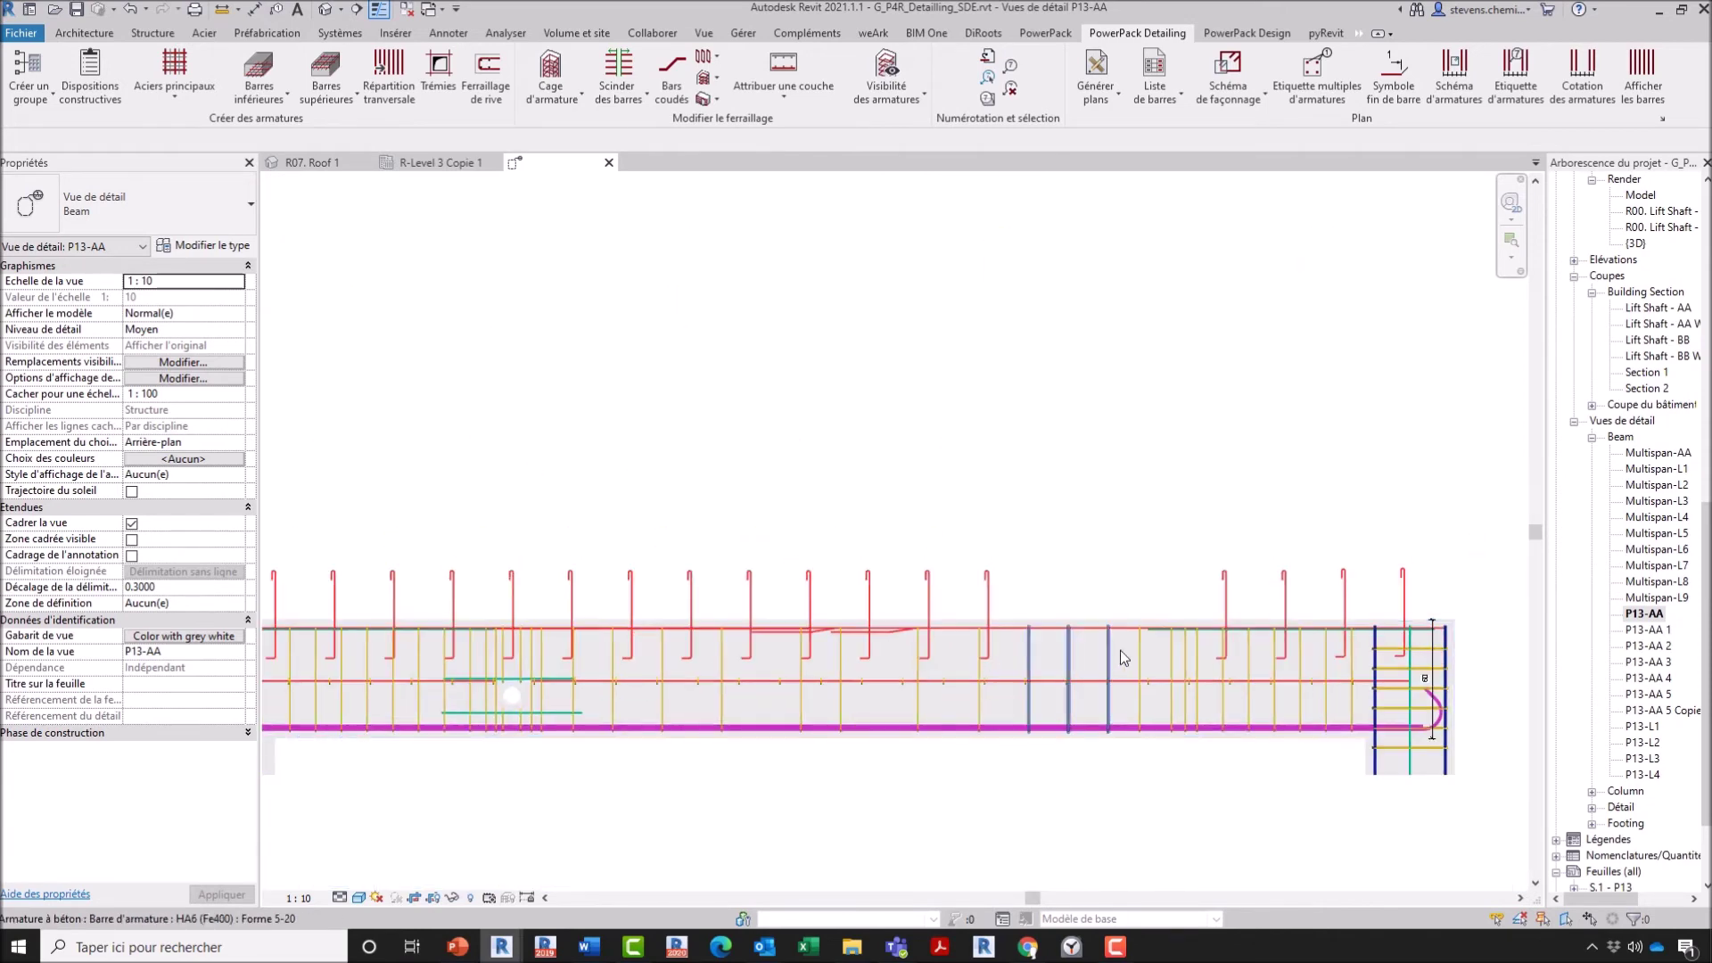
{"action": "middle_click_drag", "start_coordinate": [1120, 658], "coordinate": [975, 621]}
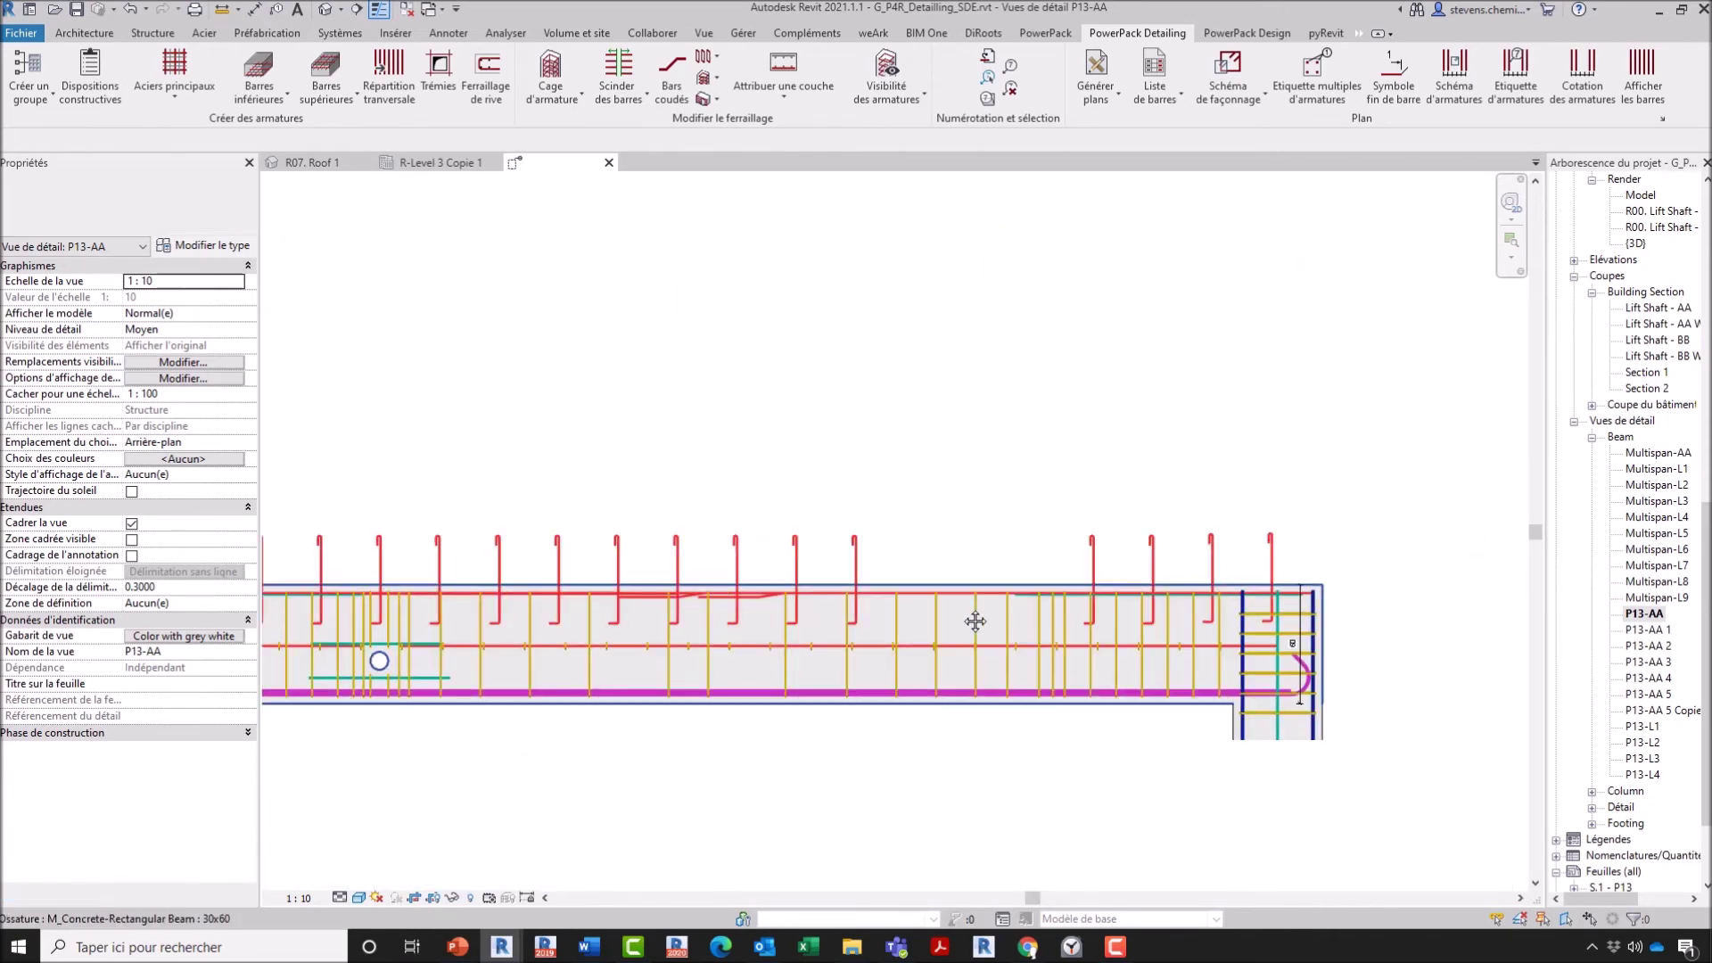
Step: Switch to the Revit window with the GR INNO concrete structure project and open the Floor 5 floor plan
{"action": "mouse_move", "coordinate": [501, 947]}
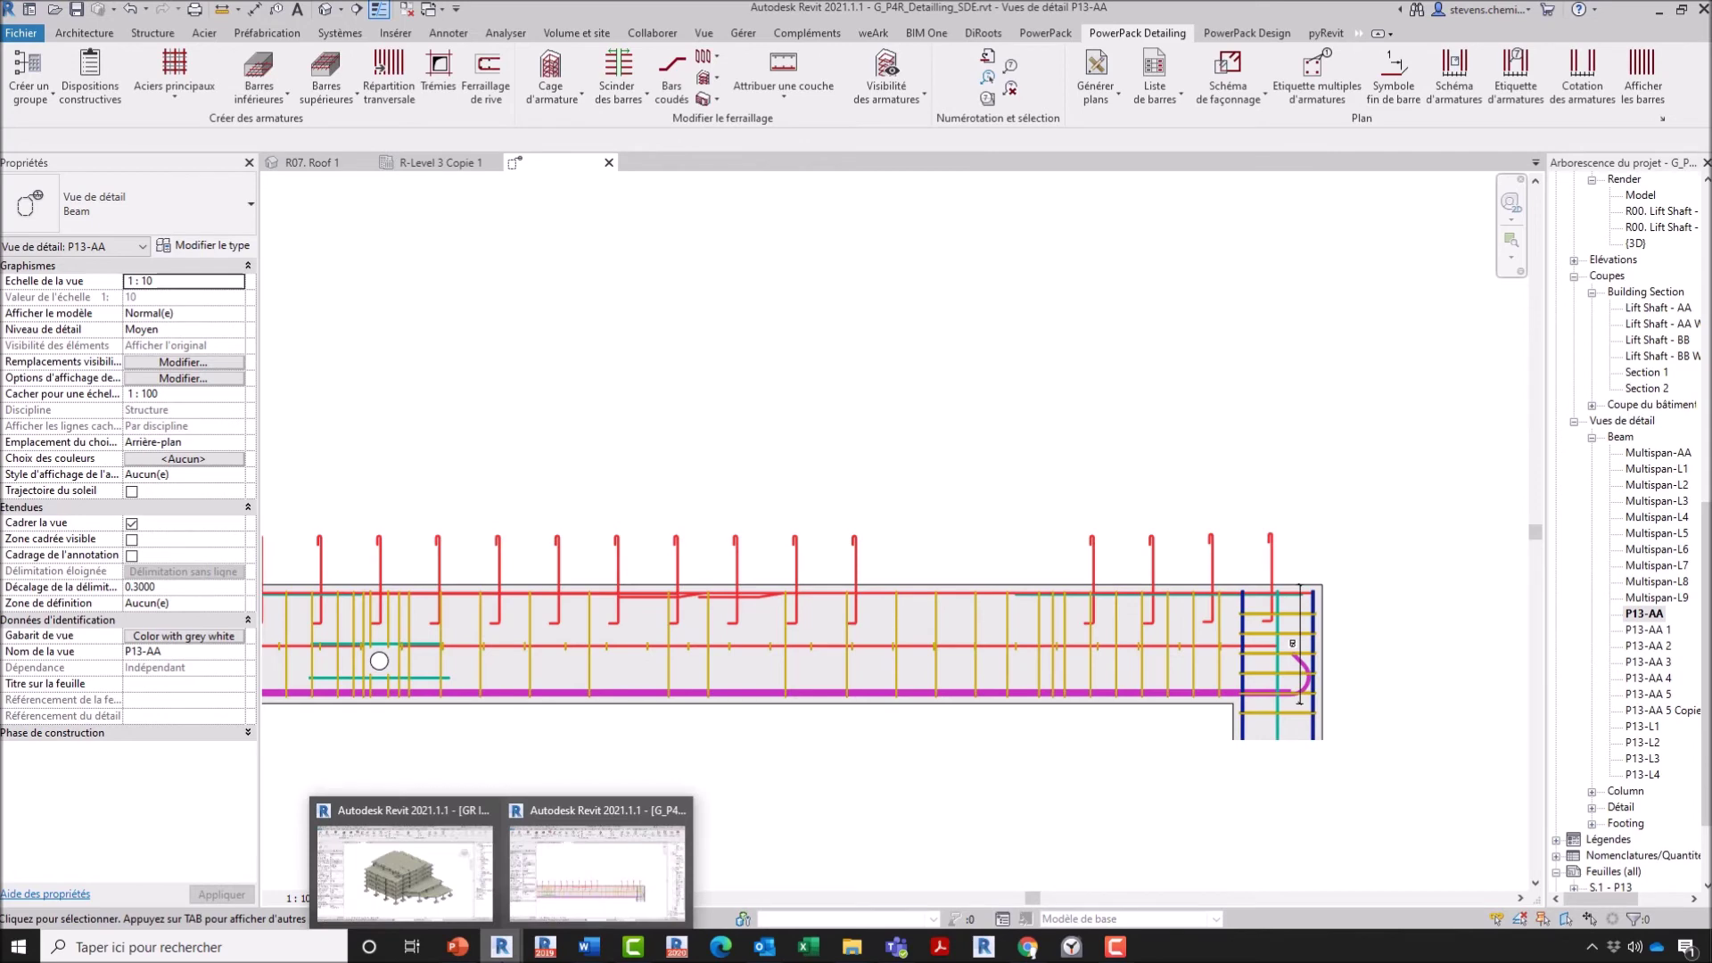
{"action": "left_click", "coordinate": [453, 868]}
{"action": "middle_click_drag", "start_coordinate": [1117, 688], "coordinate": [696, 730], "text": "shift"}
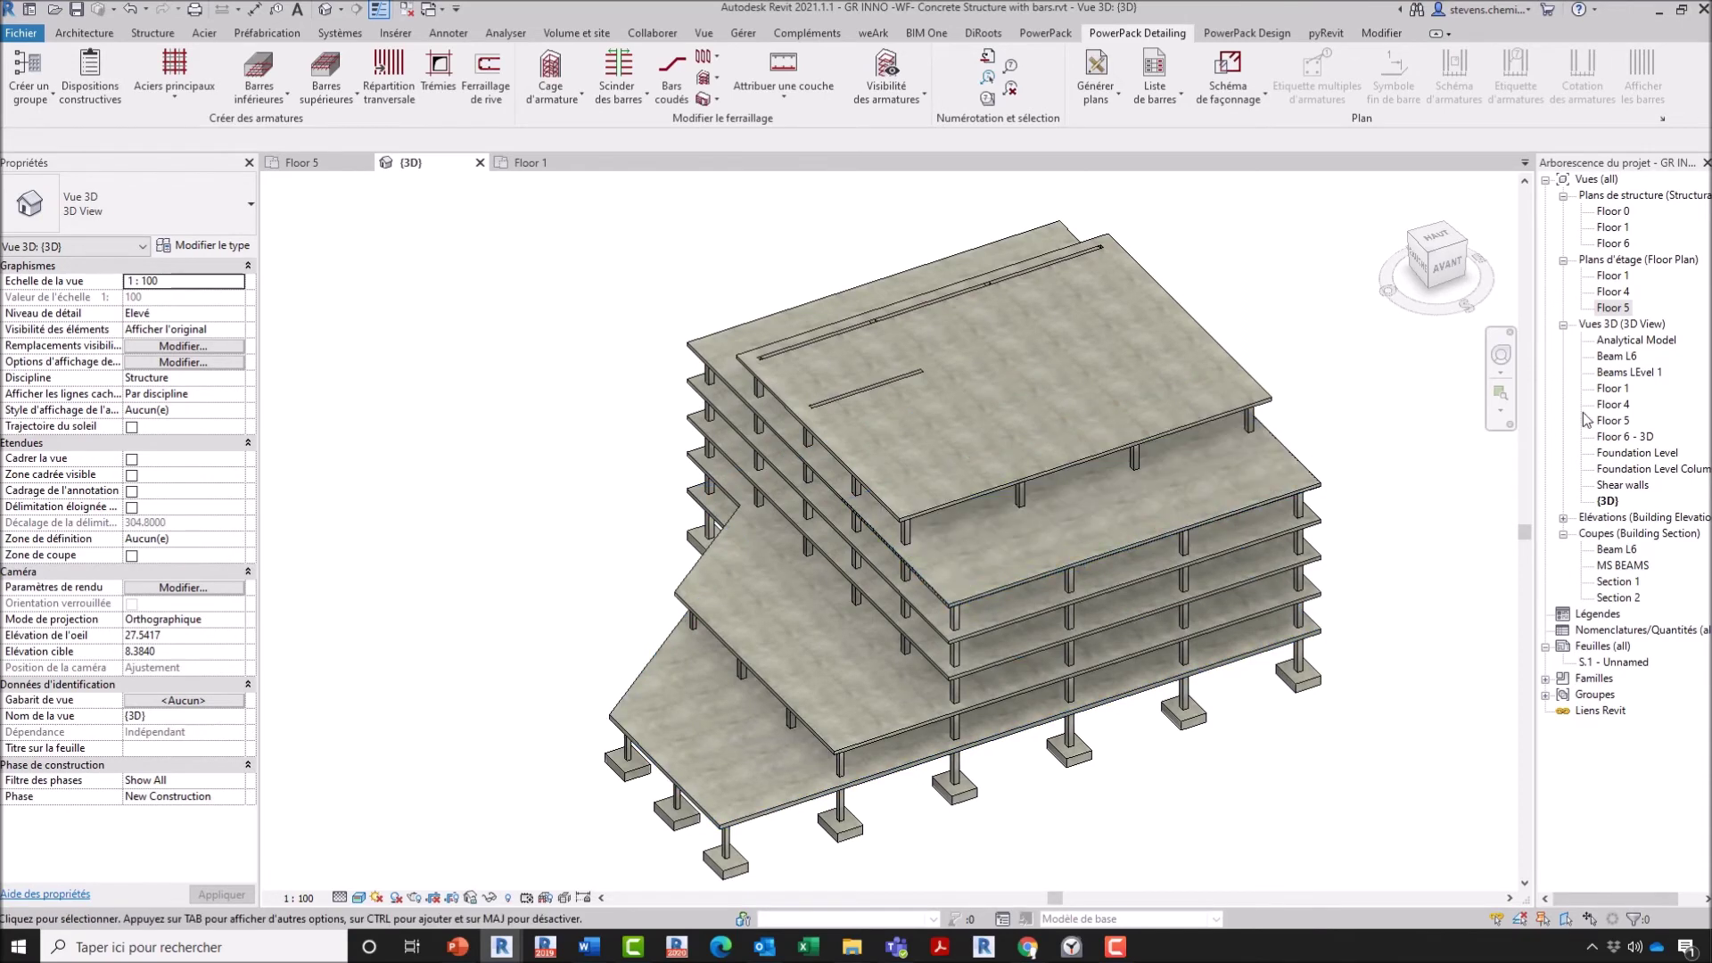
{"action": "double_click", "coordinate": [1612, 307]}
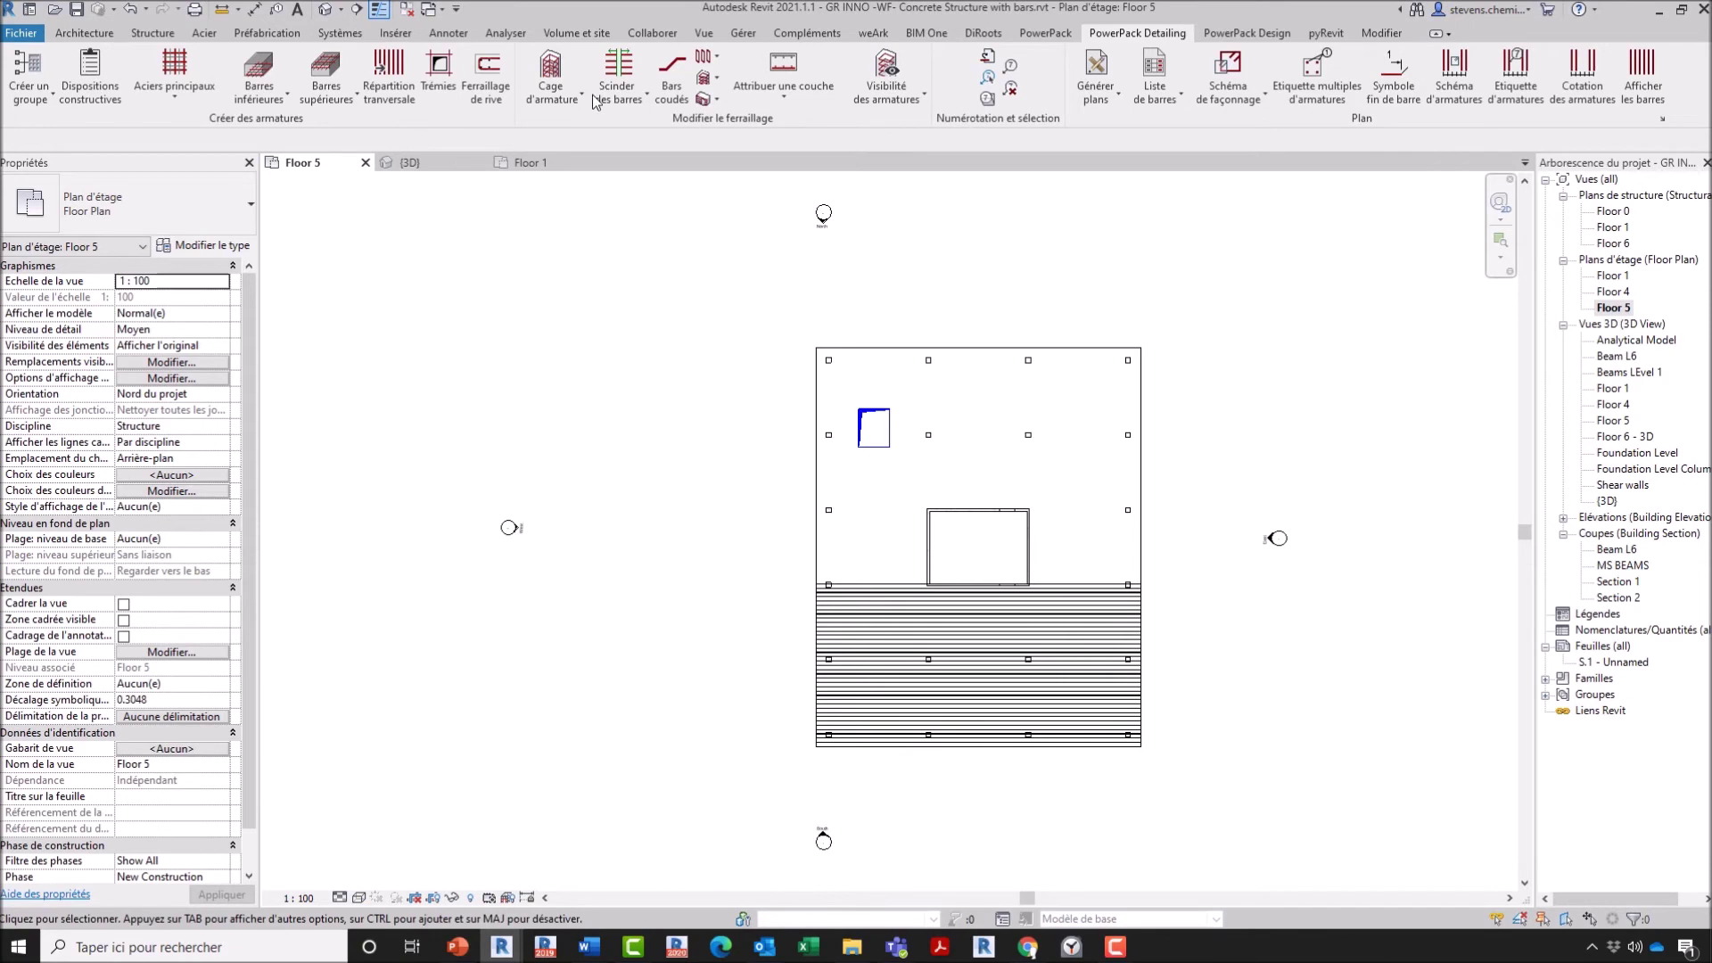
Step: Open the Floor 5 3D view, tile it beside the floor plan and orient it to show the slab openings
{"action": "double_click", "coordinate": [1612, 420]}
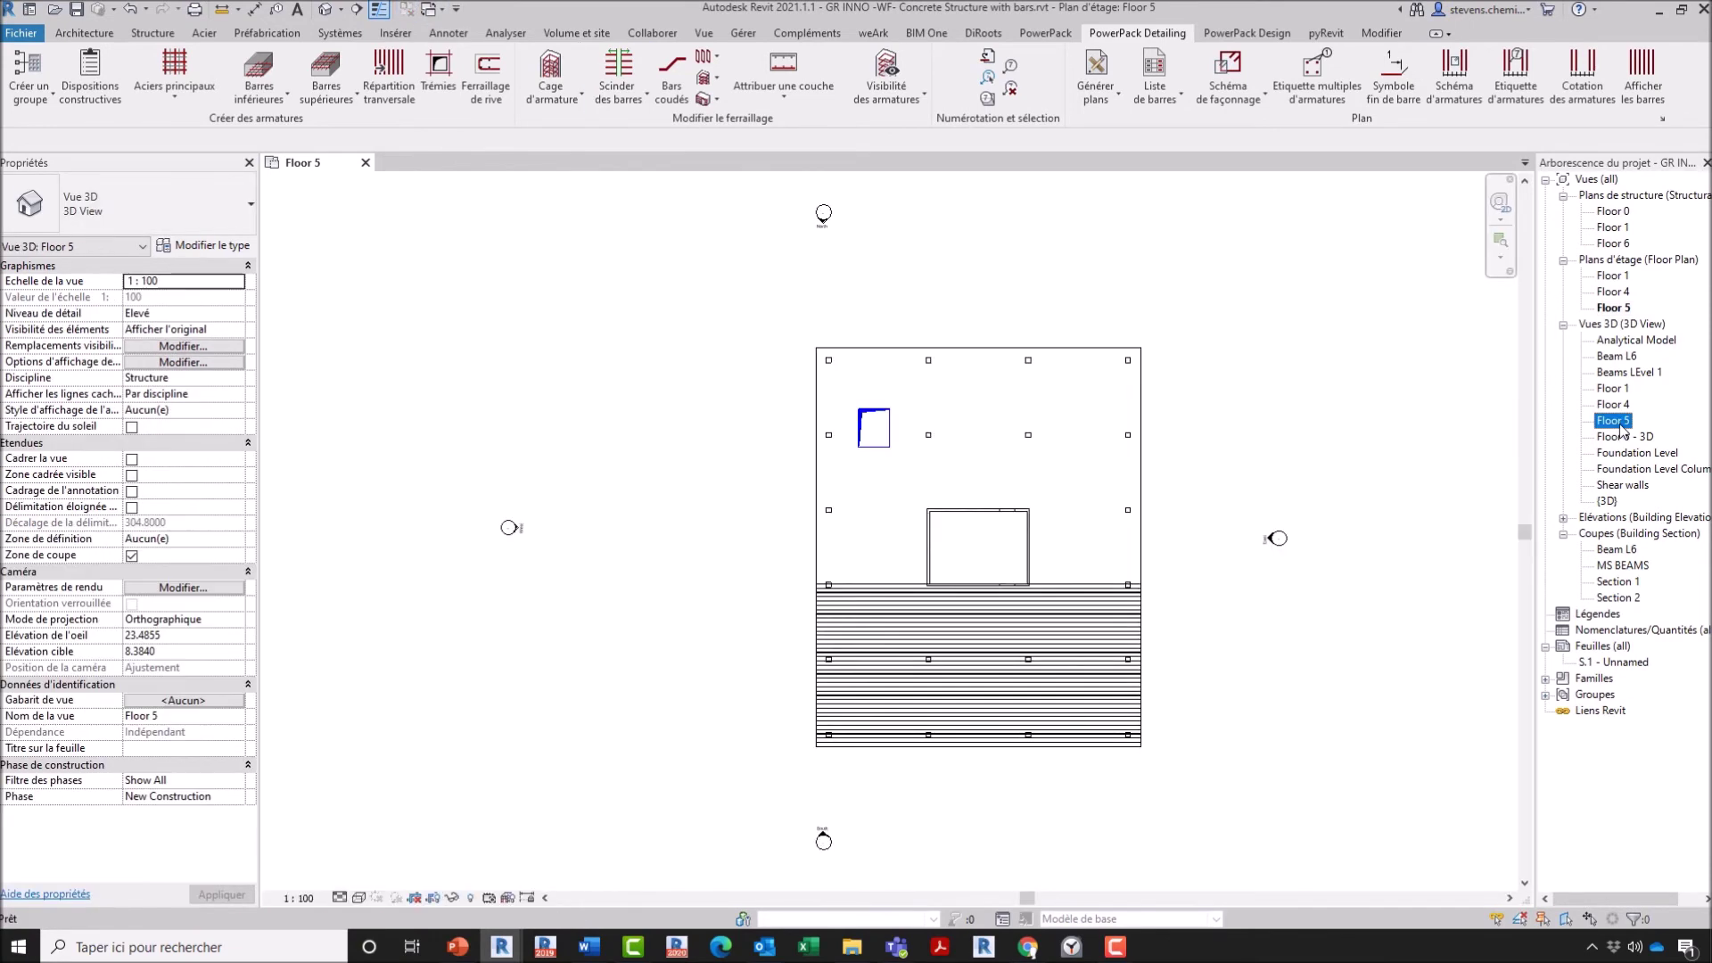
{"action": "key", "text": "t"}
{"action": "key", "text": "z"}
{"action": "key", "text": "a"}
{"action": "middle_click_drag", "start_coordinate": [584, 578], "coordinate": [678, 660], "text": "shift"}
Step: Display all reinforcement as lines in the active Floor 5 3D view
{"action": "left_click", "coordinate": [887, 89]}
{"action": "left_click", "coordinate": [891, 129]}
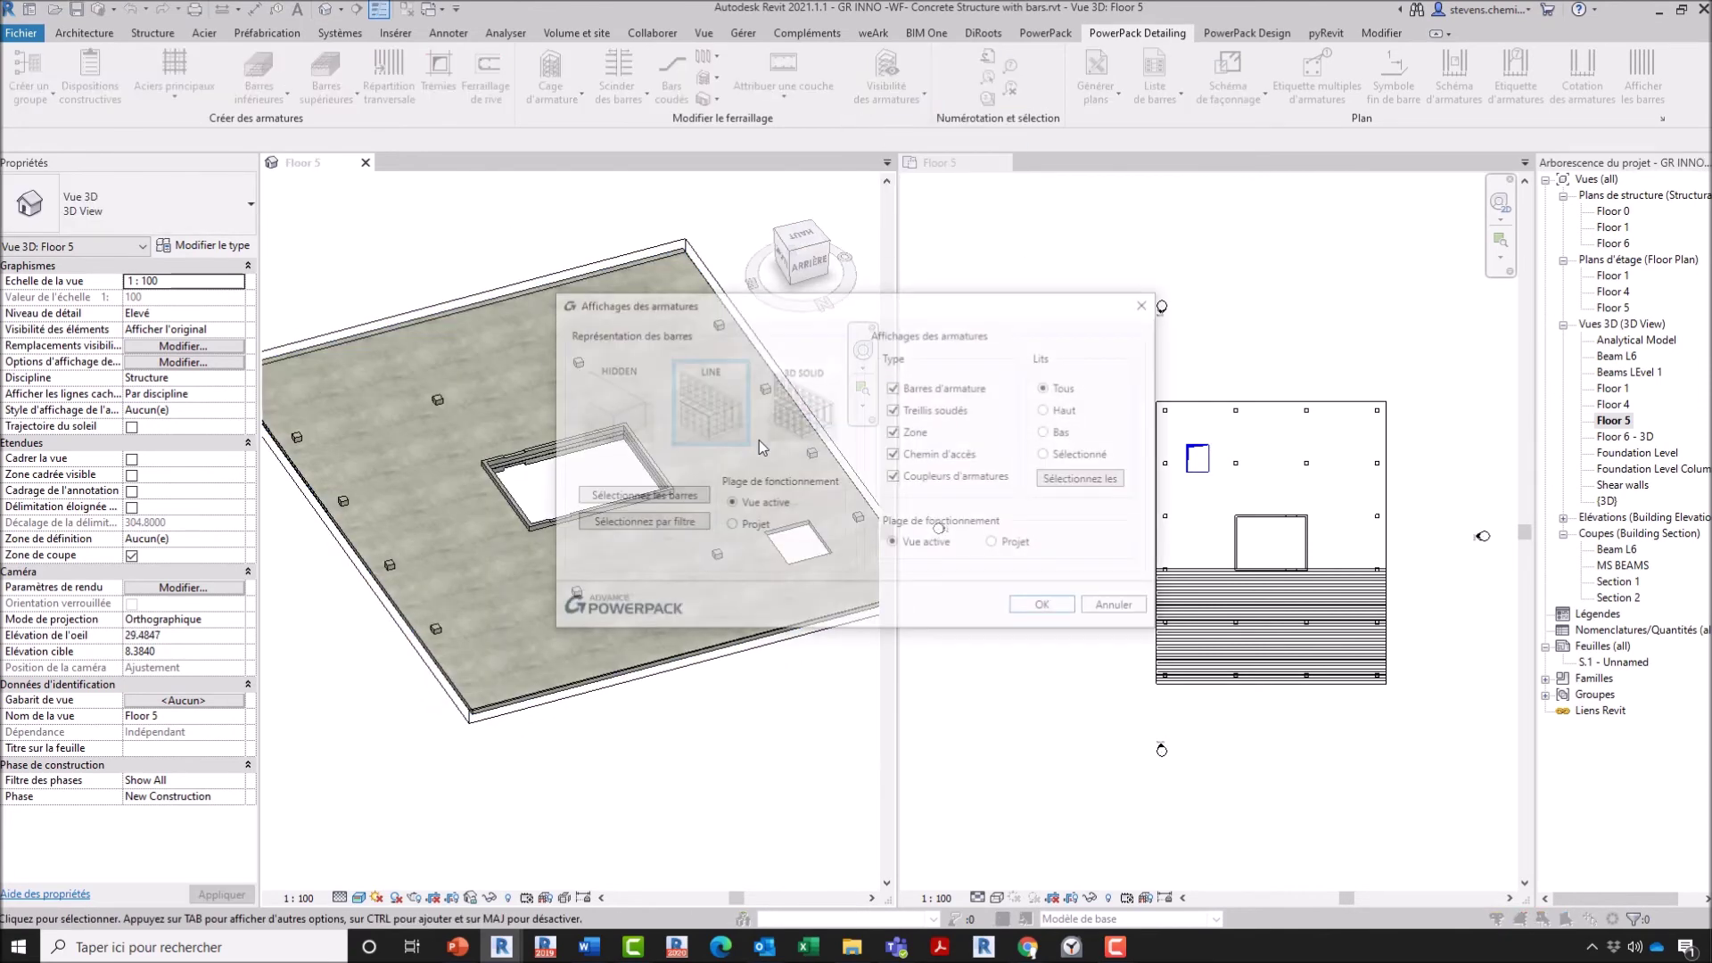
{"action": "left_click", "coordinate": [1061, 608]}
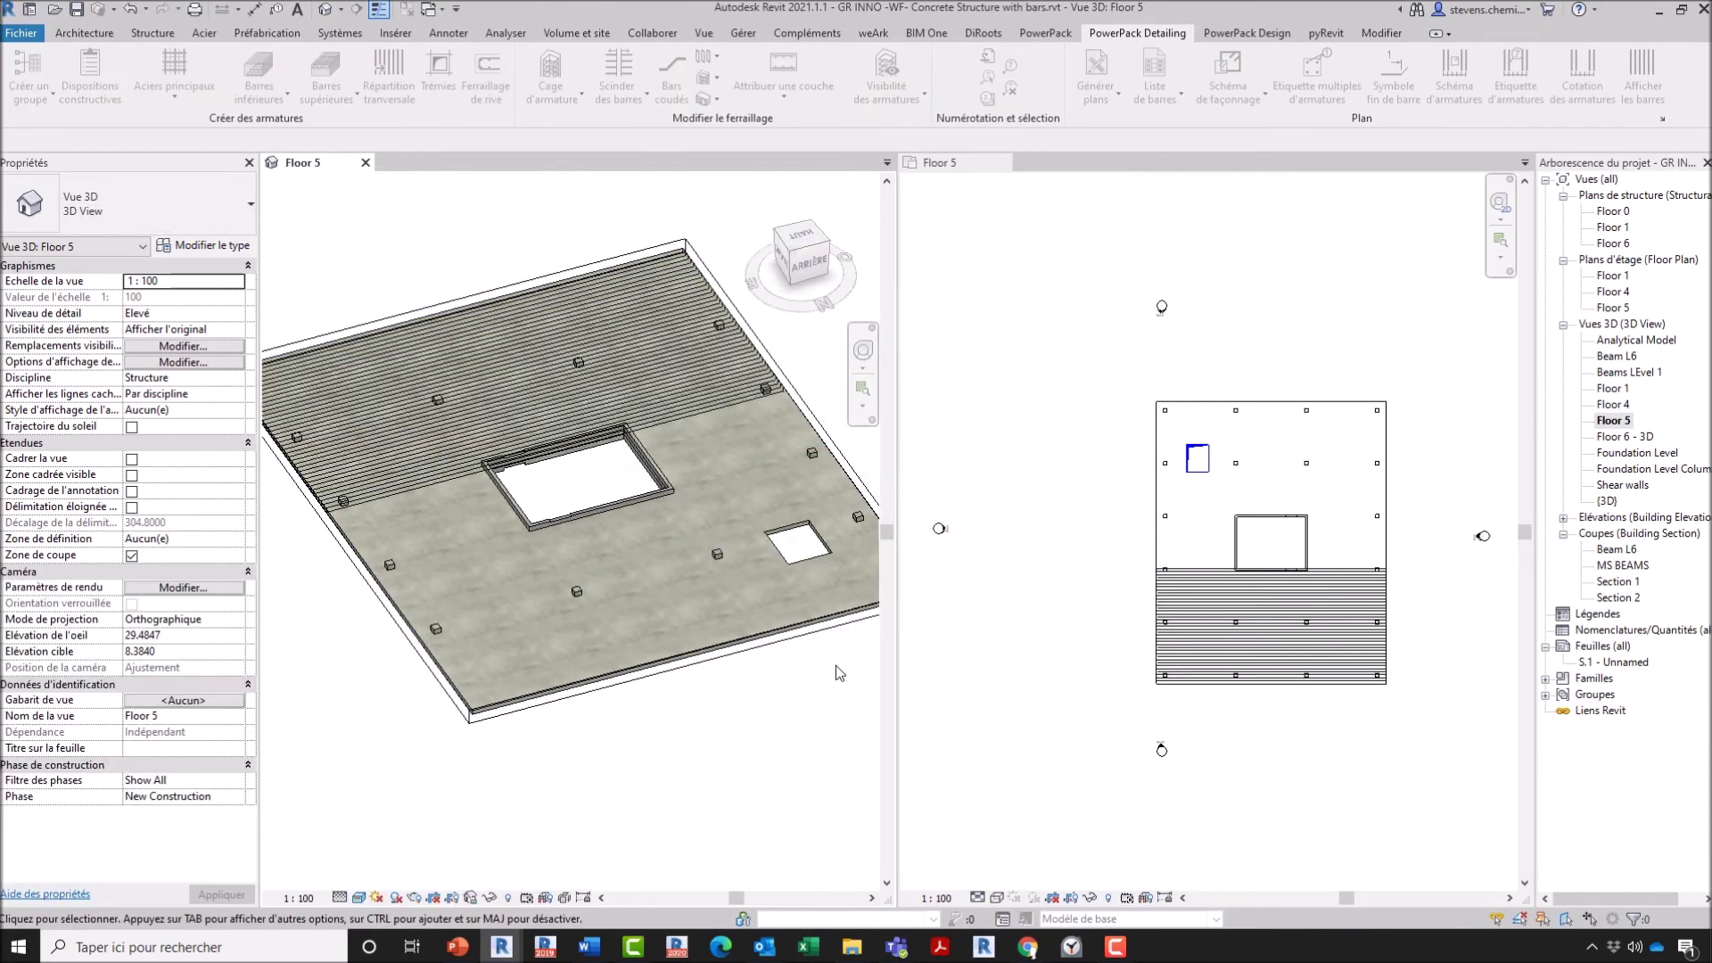
Step: Extend the 350 mm spaced 10M bar set in the Floor 5 plan across the whole slab, past both openings
{"action": "scroll", "coordinate": [600, 600], "scroll_direction": "up", "scroll_amount": 3}
{"action": "scroll", "coordinate": [556, 627], "scroll_direction": "up", "scroll_amount": 5}
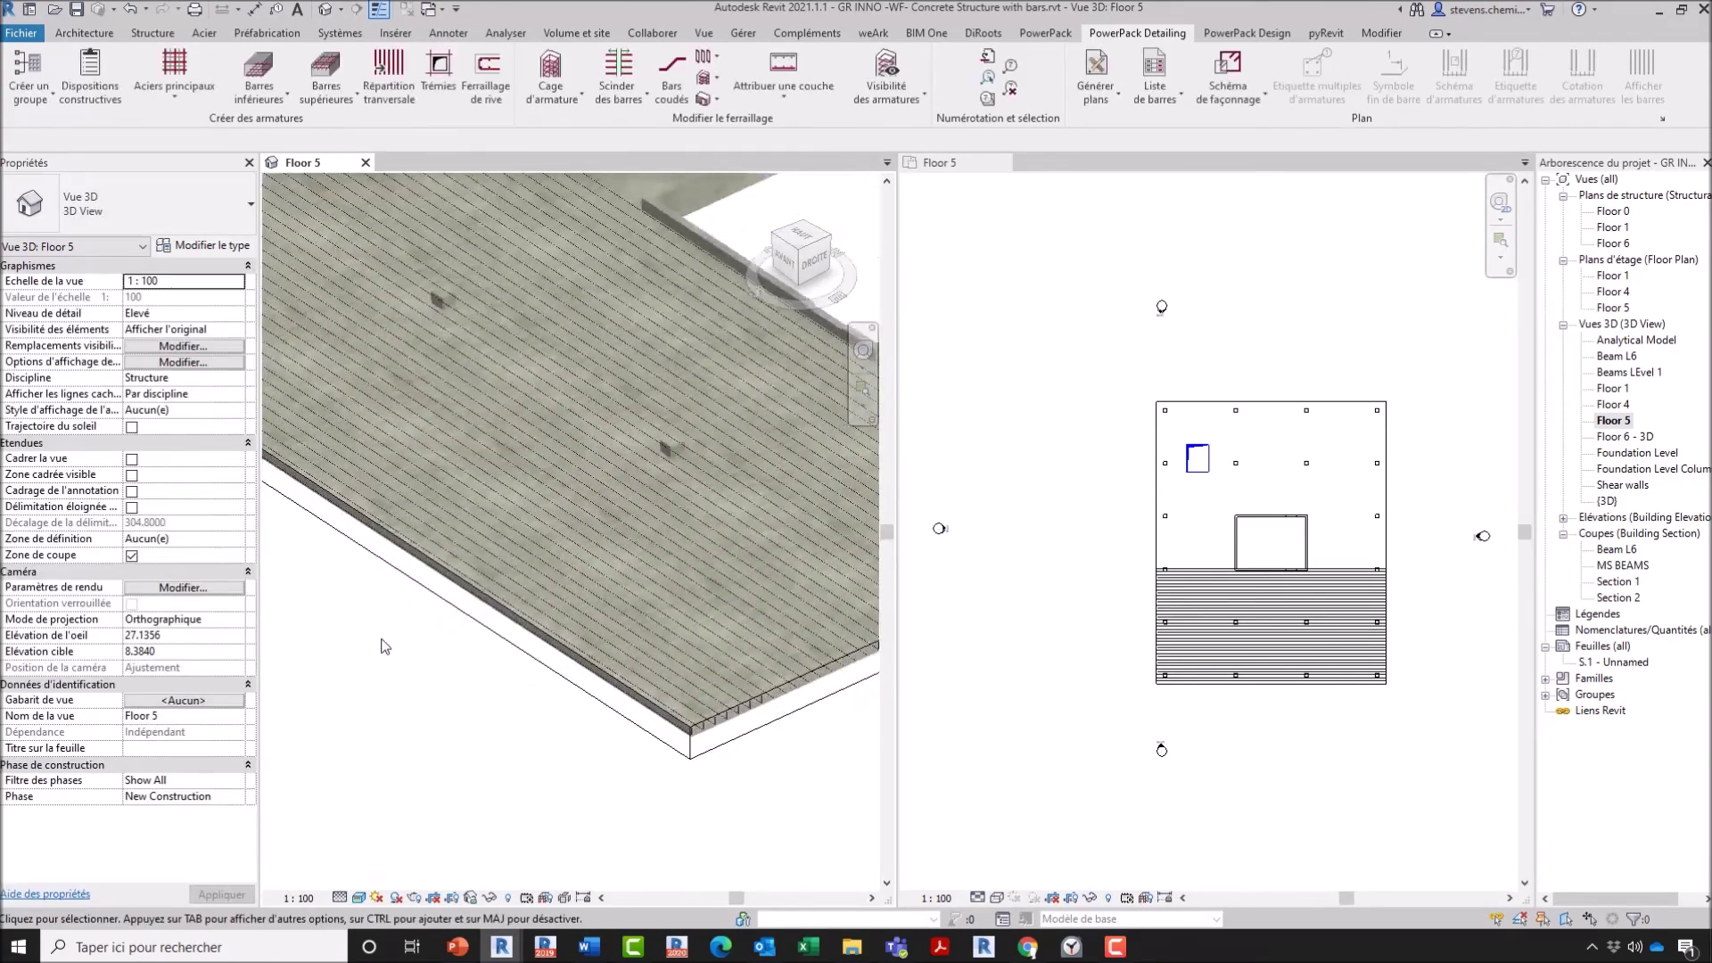
{"action": "middle_click_drag", "start_coordinate": [556, 626], "coordinate": [807, 802]}
{"action": "left_click", "coordinate": [1315, 571]}
{"action": "scroll", "coordinate": [1223, 633], "scroll_direction": "up", "scroll_amount": 3}
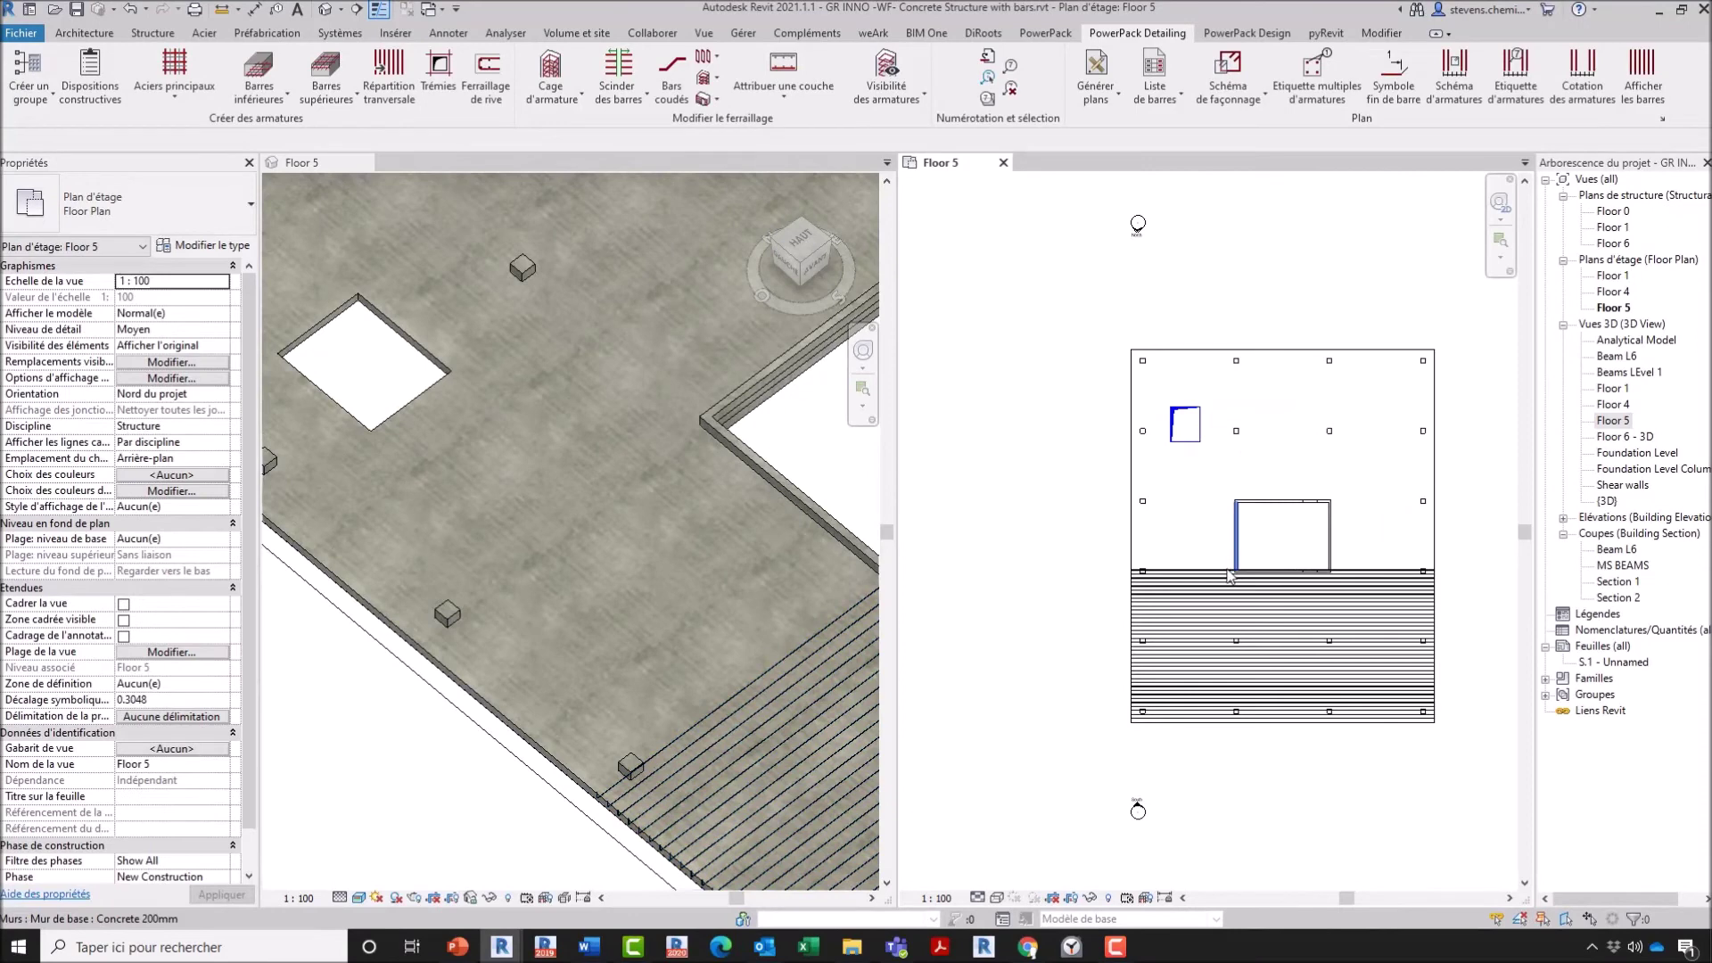
{"action": "left_click", "coordinate": [1223, 633]}
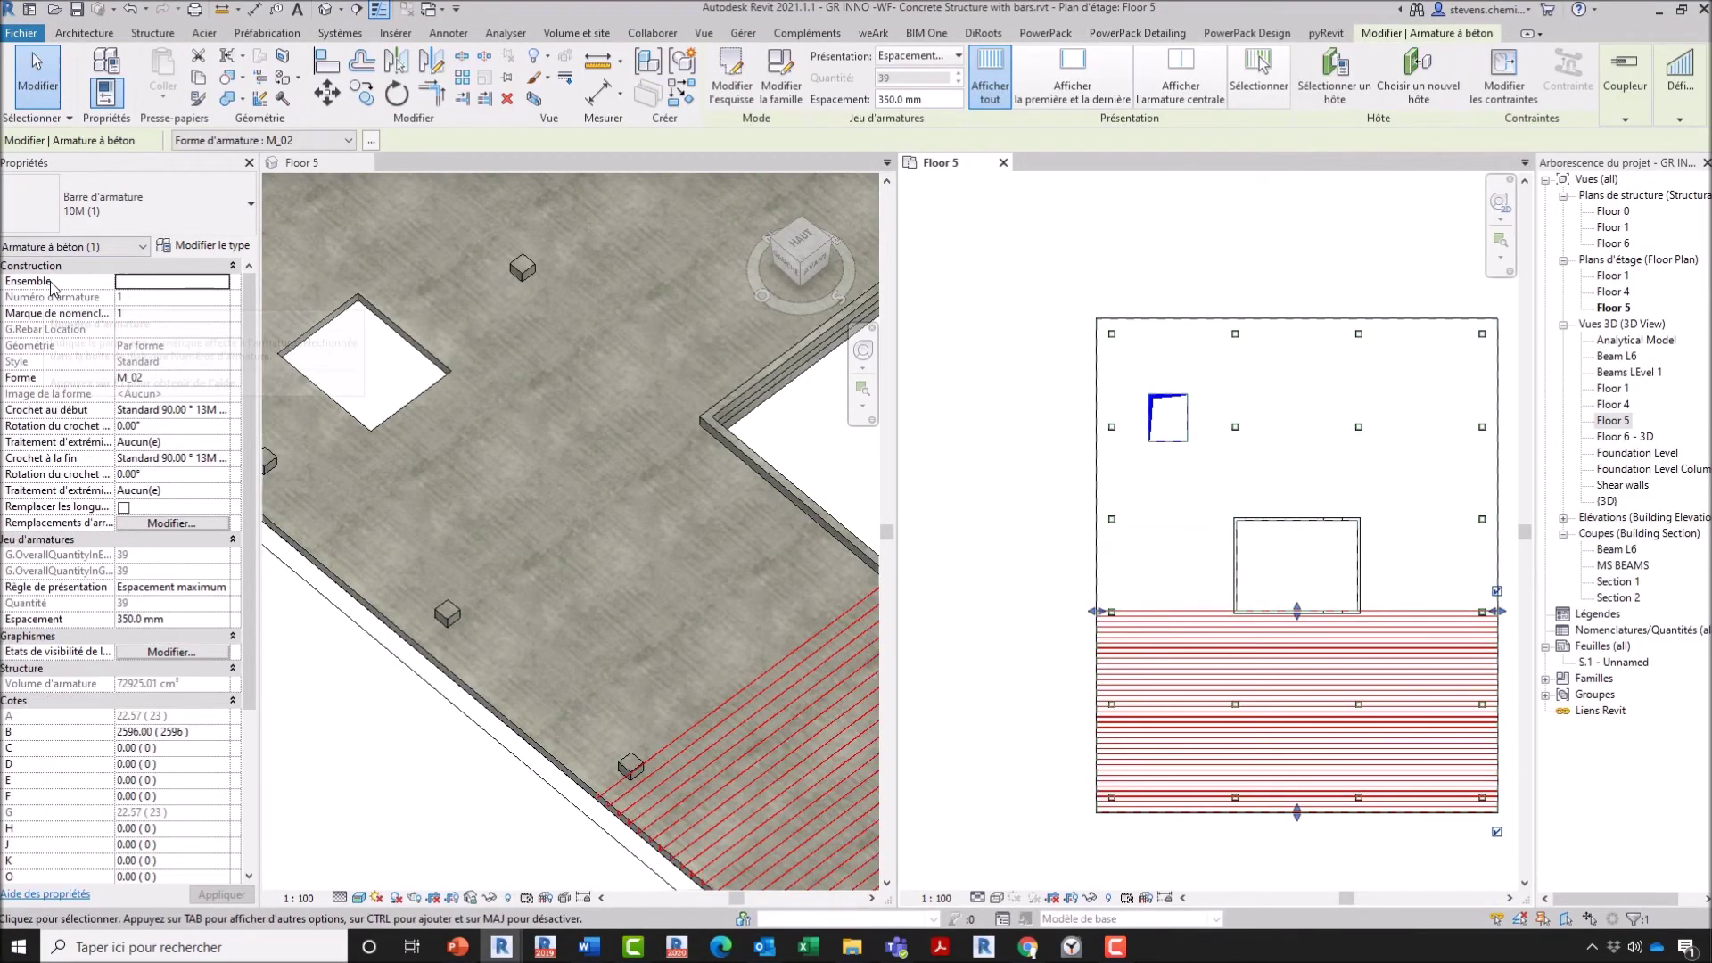
{"action": "scroll", "coordinate": [1155, 637], "scroll_direction": "down", "scroll_amount": 2}
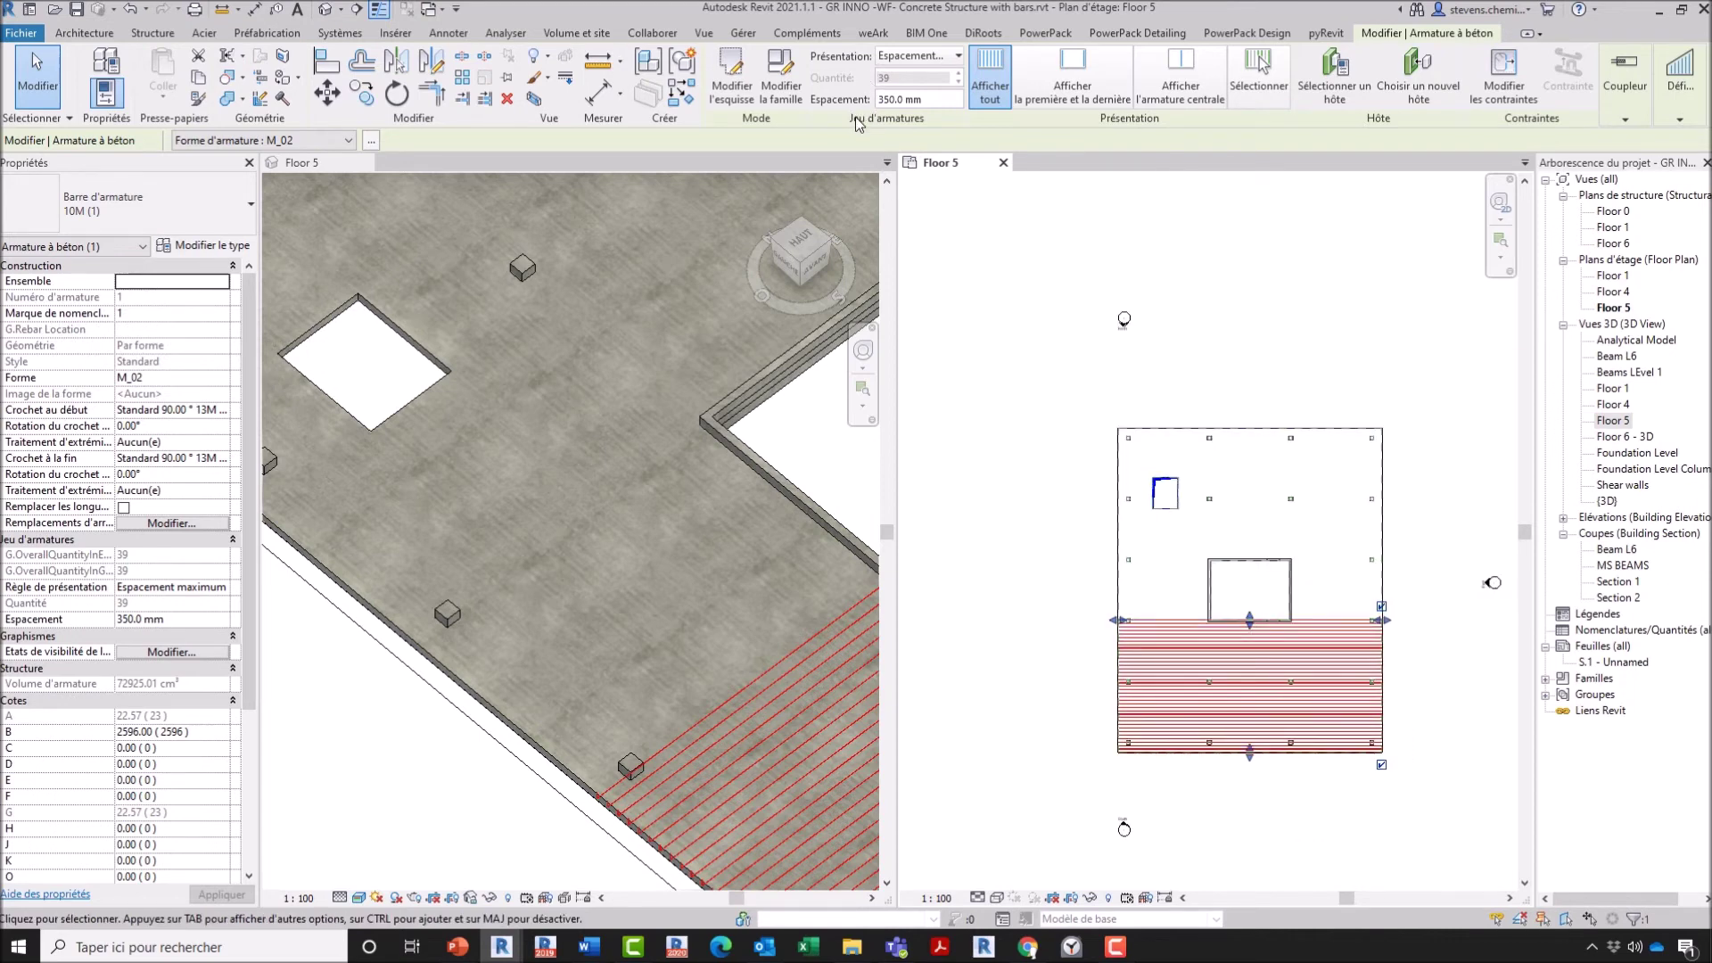
{"action": "left_click_drag", "start_coordinate": [1249, 618], "coordinate": [1268, 439]}
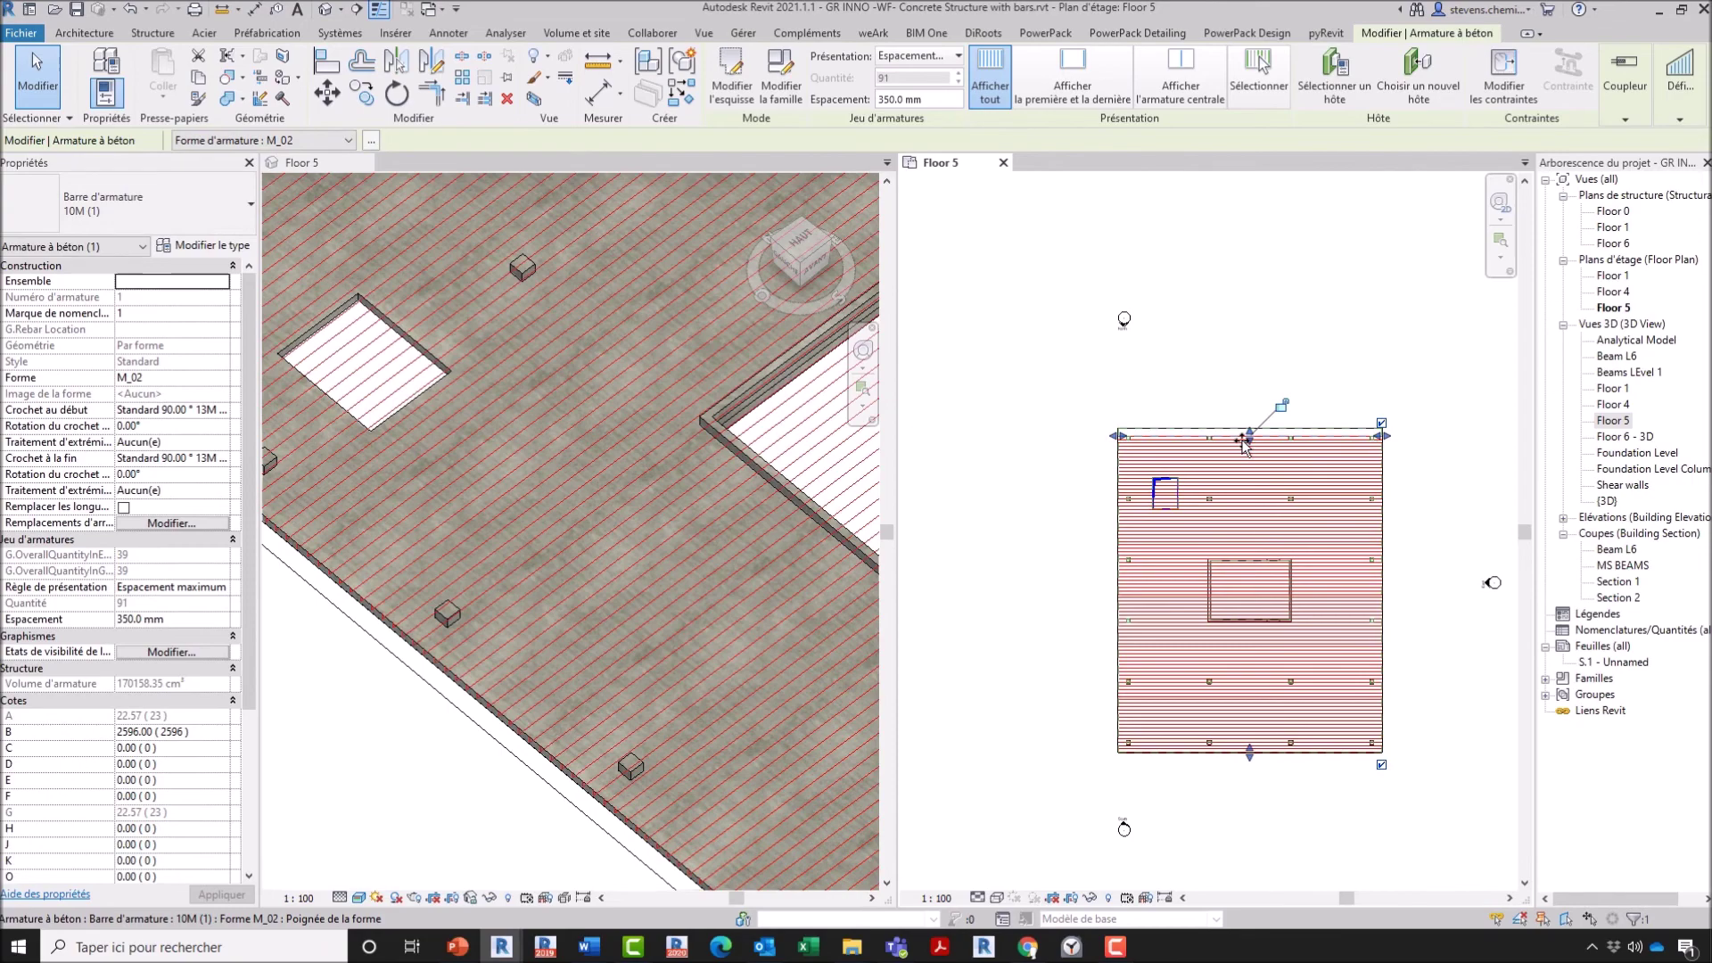
{"action": "key", "text": "Escape"}
Step: Cut the slab openings out of the extended 10M bar set with the PowerPack tool for cutting openings in a rebar set
{"action": "left_click", "coordinate": [598, 591]}
{"action": "scroll", "coordinate": [465, 443], "scroll_direction": "up", "scroll_amount": 4}
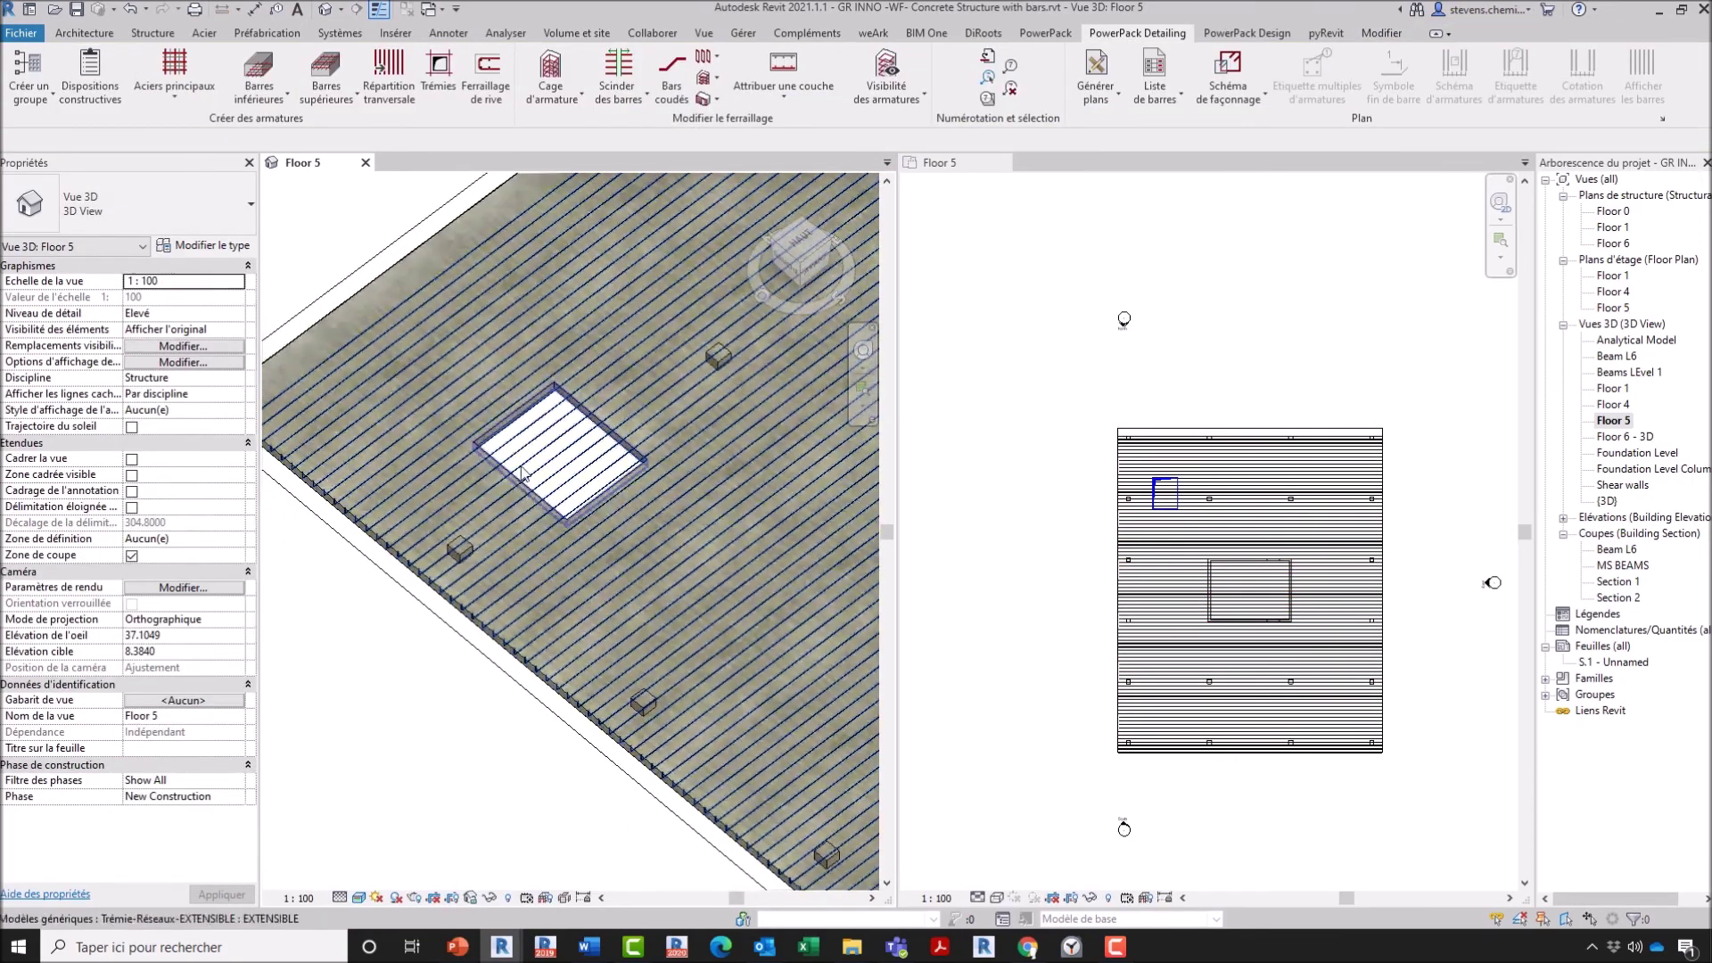
{"action": "scroll", "coordinate": [465, 443], "scroll_direction": "down", "scroll_amount": 4}
{"action": "middle_click_drag", "start_coordinate": [464, 443], "coordinate": [705, 517], "text": "shift"}
{"action": "scroll", "coordinate": [704, 517], "scroll_direction": "up", "scroll_amount": 3}
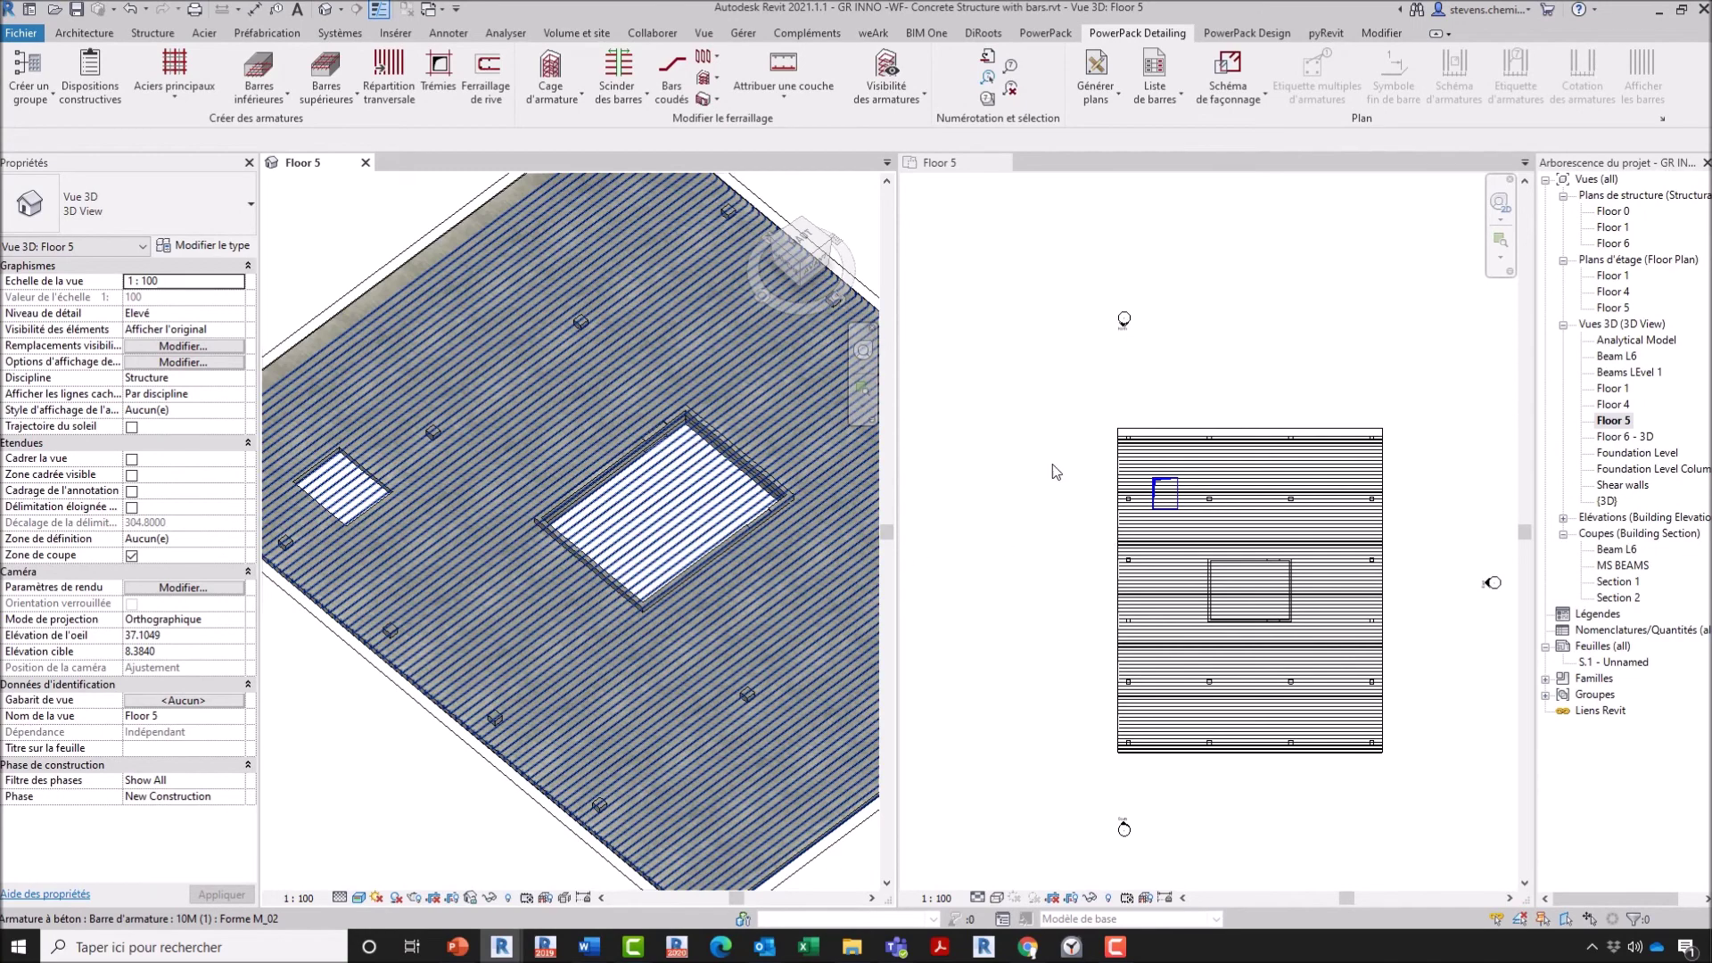
{"action": "left_click", "coordinate": [710, 99]}
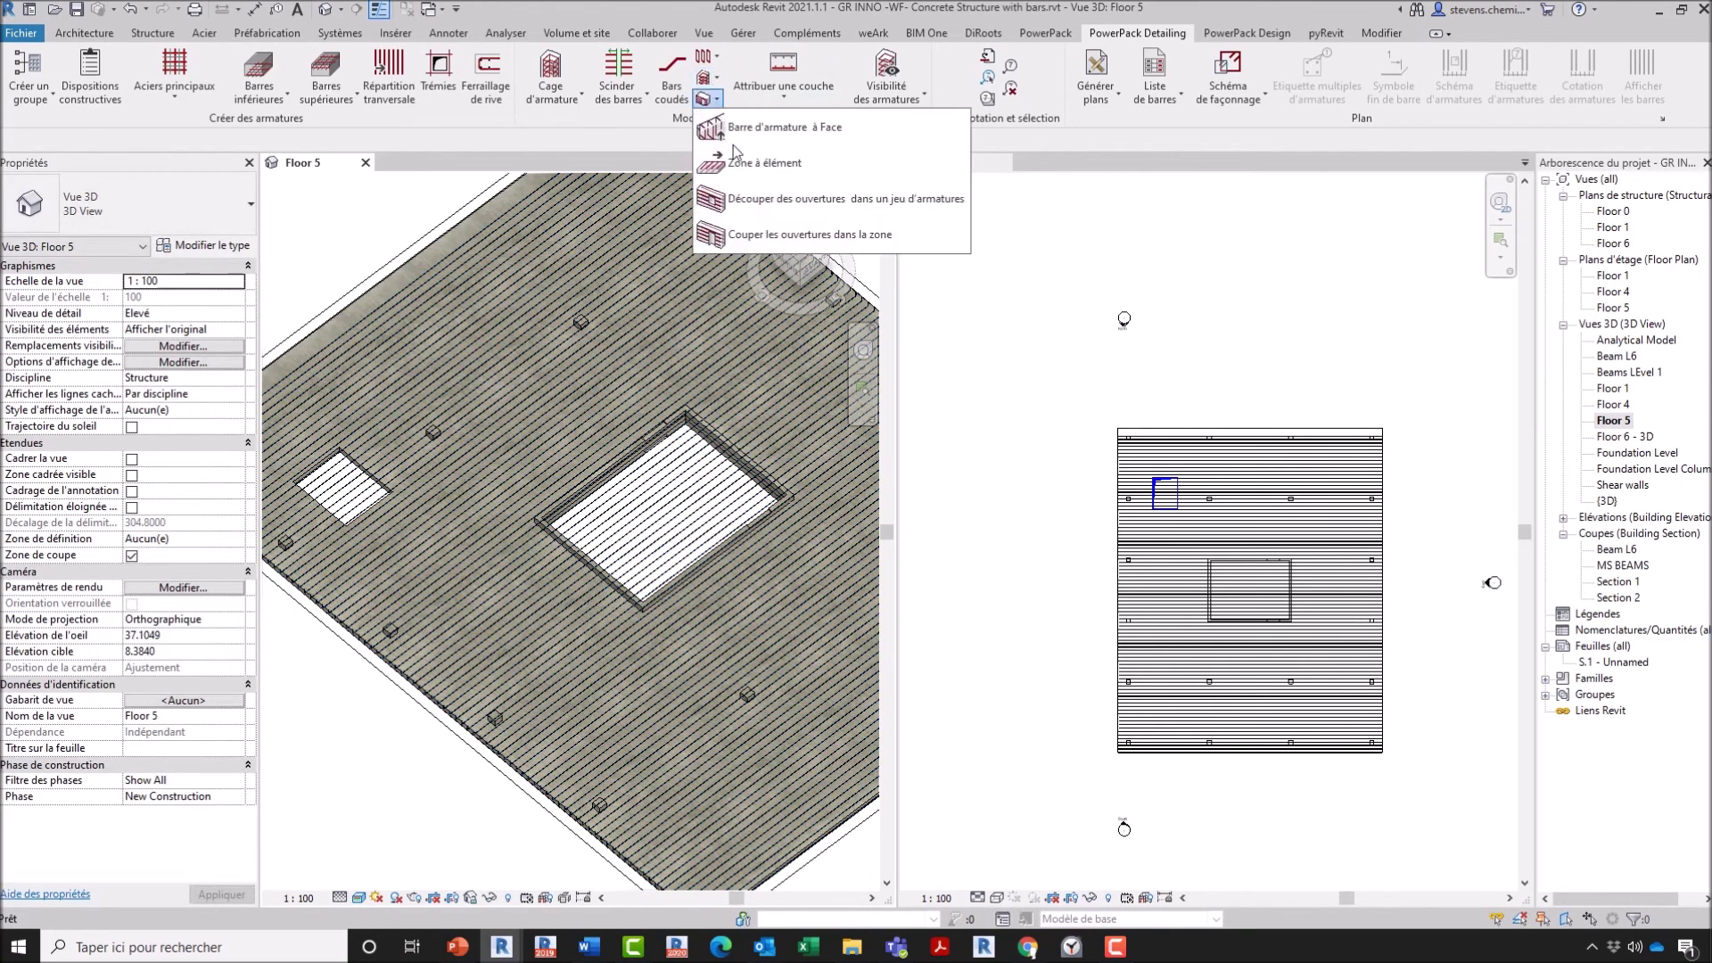
{"action": "left_click", "coordinate": [770, 202]}
{"action": "scroll", "coordinate": [1196, 655], "scroll_direction": "up", "scroll_amount": 3}
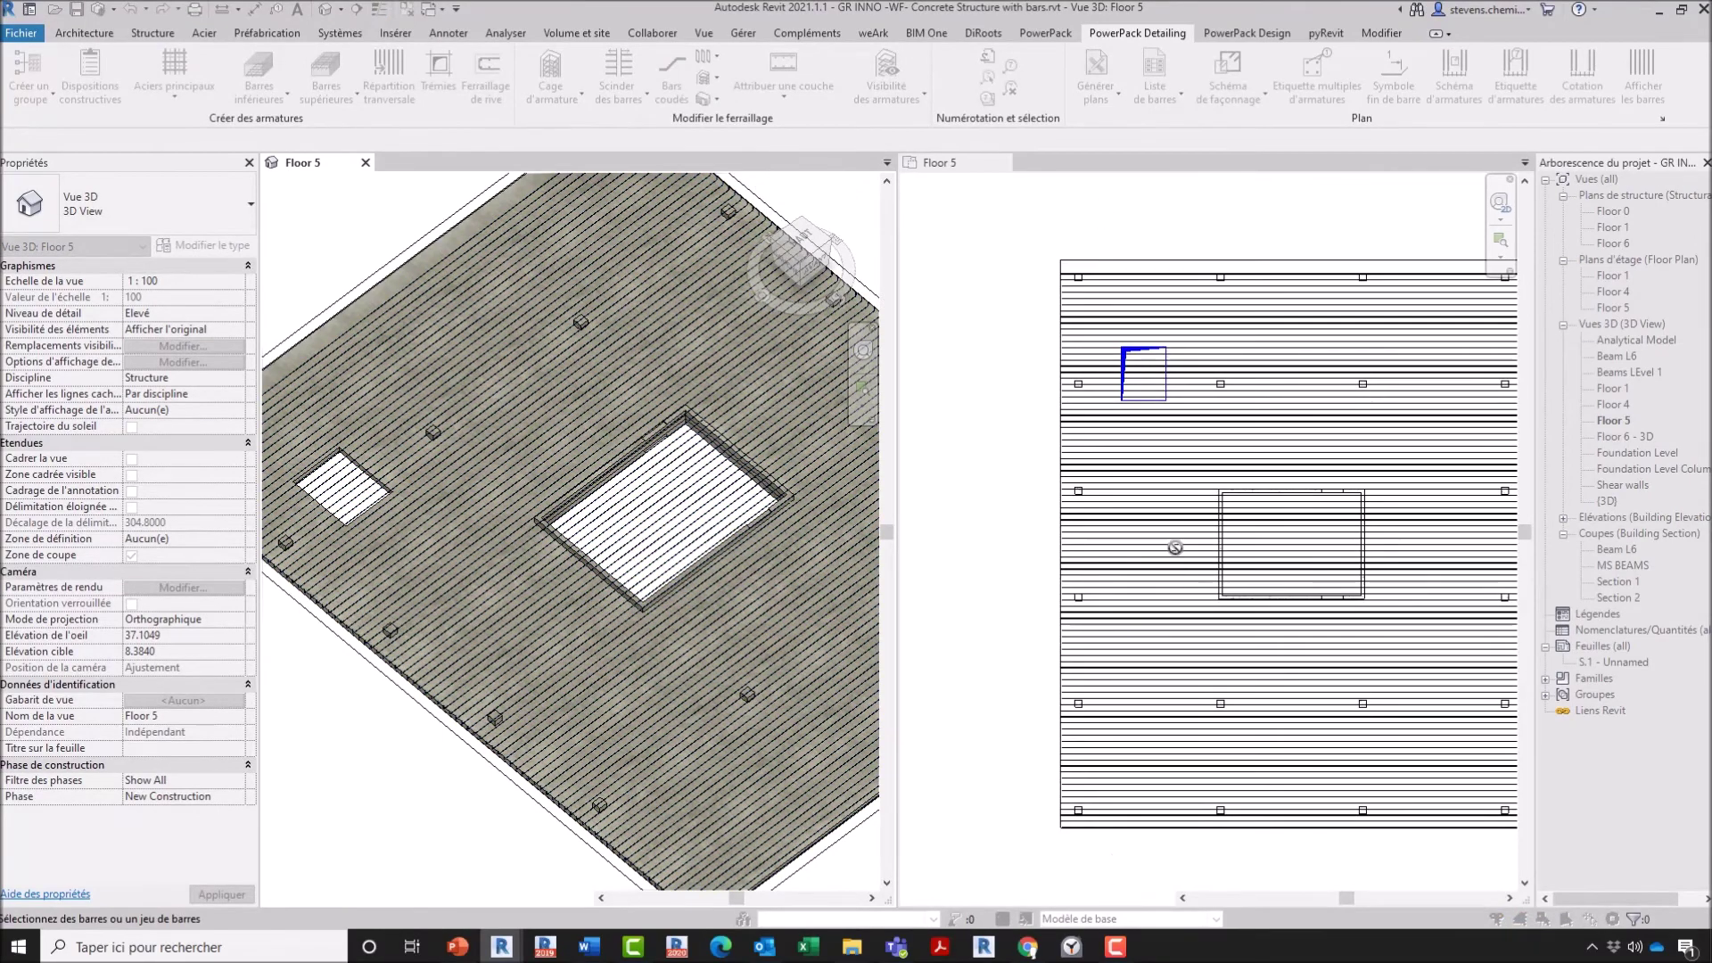
{"action": "key", "text": "Escape"}
{"action": "left_click", "coordinate": [709, 78]}
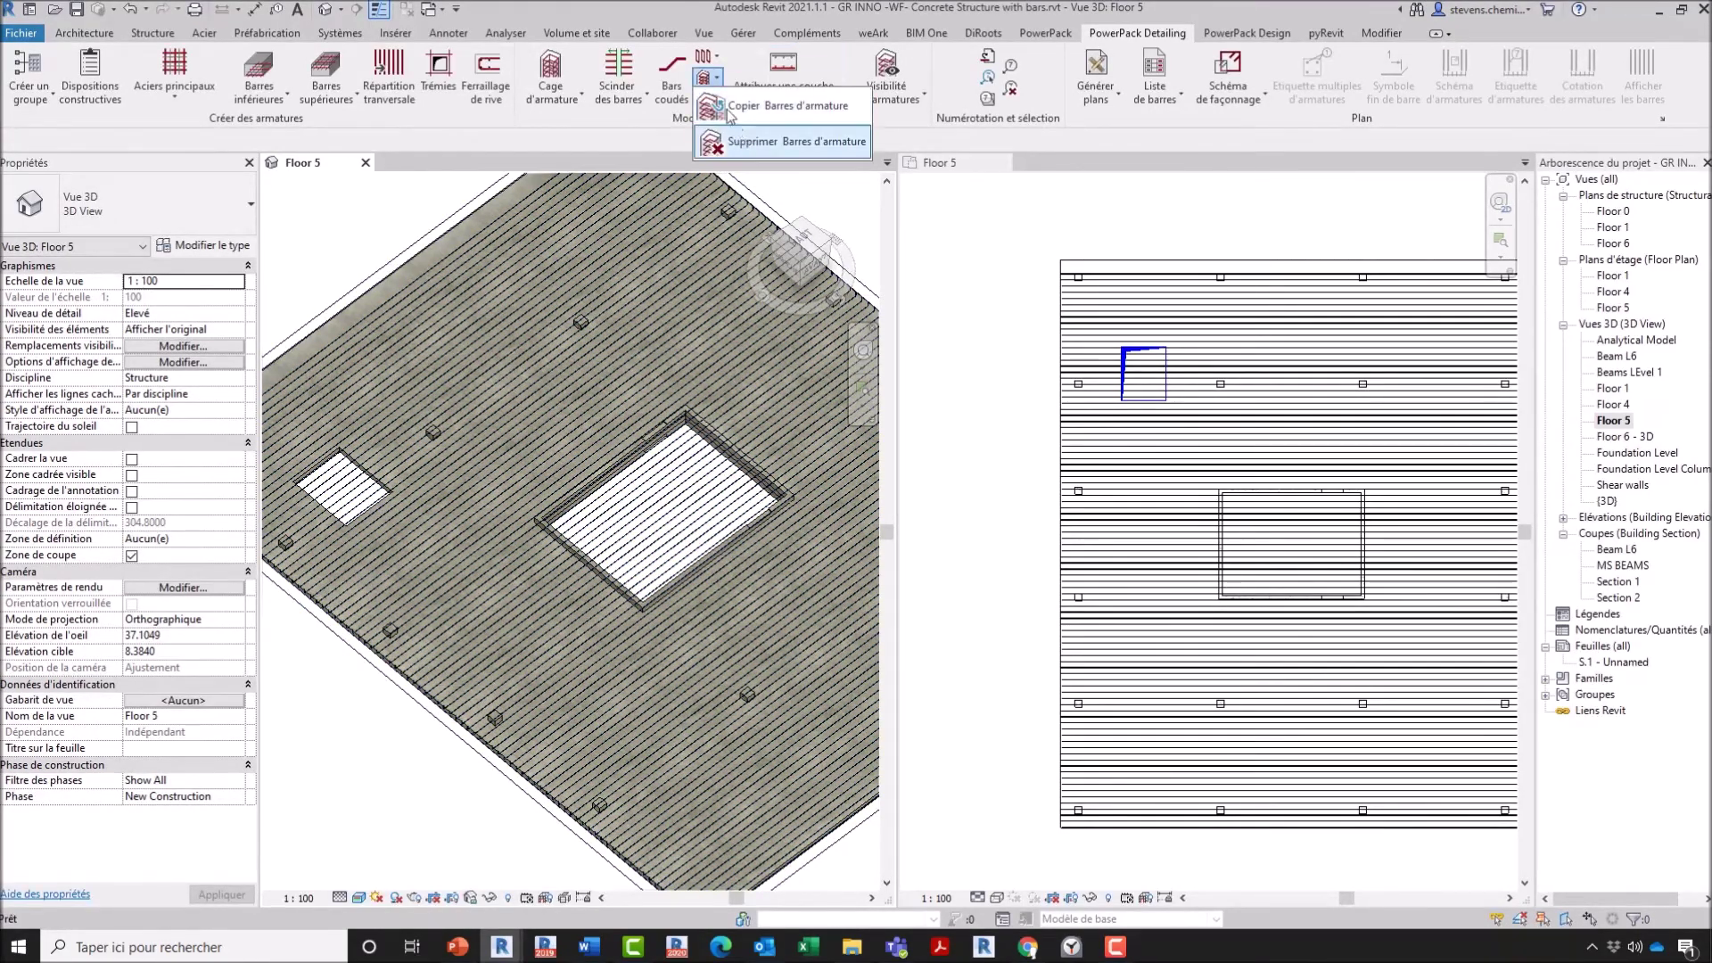
{"action": "left_click", "coordinate": [716, 99]}
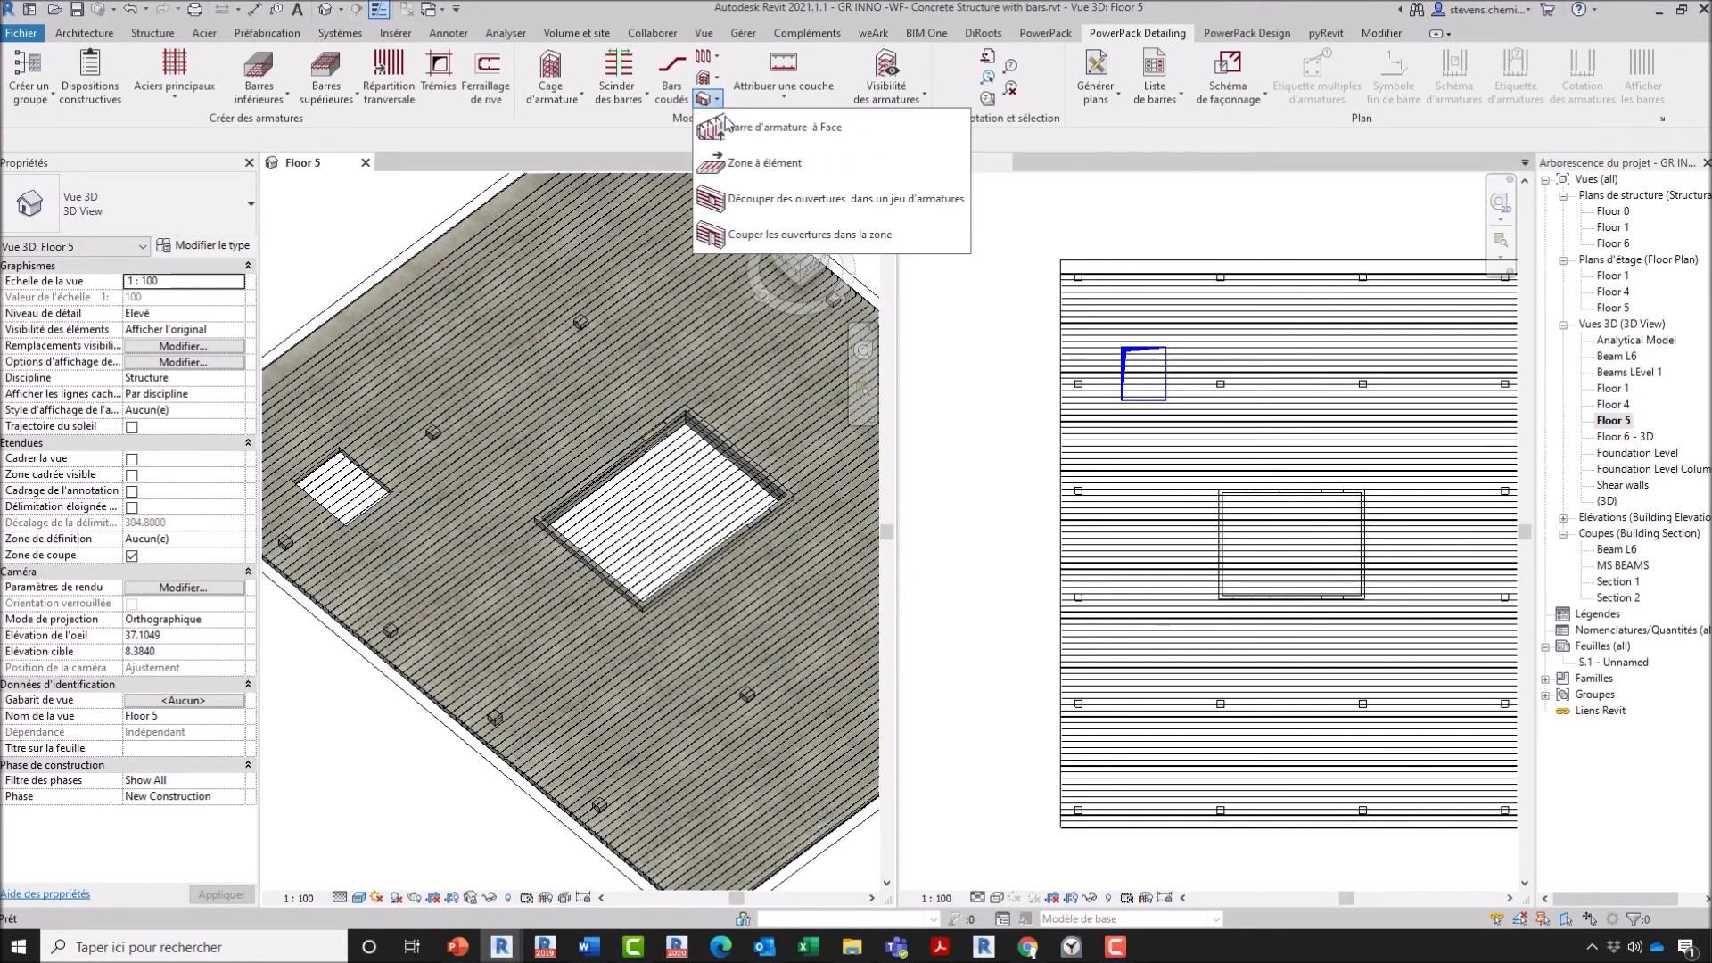
{"action": "left_click", "coordinate": [792, 202]}
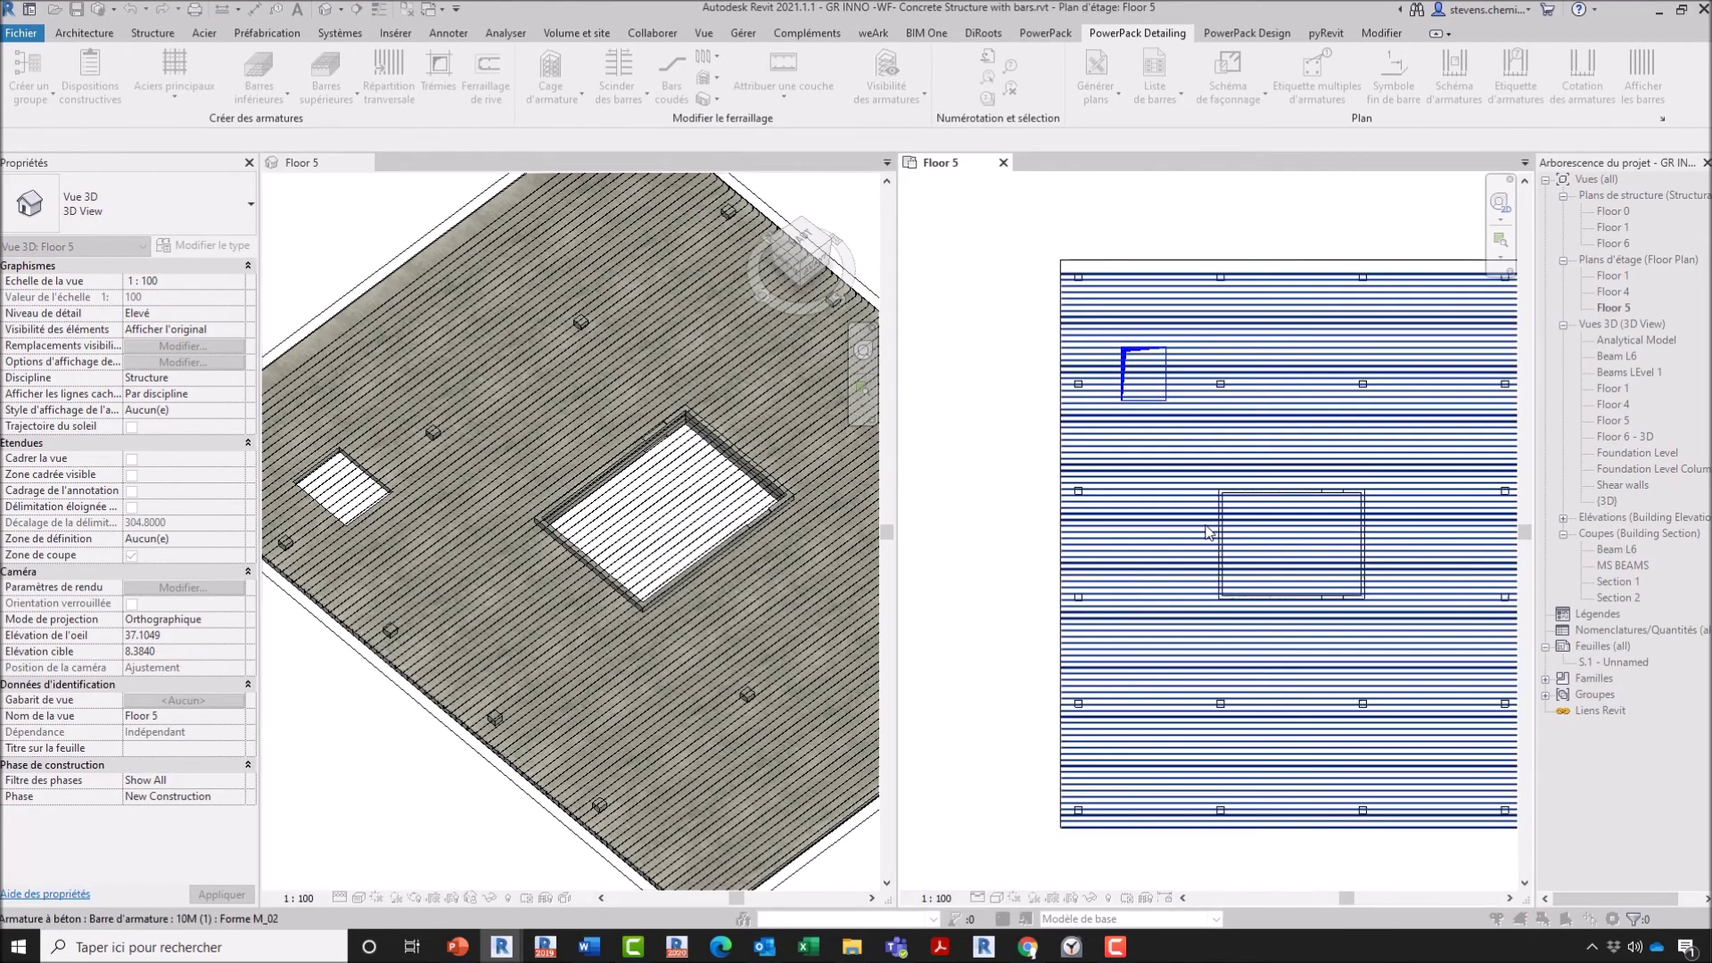
{"action": "left_click", "coordinate": [1187, 520]}
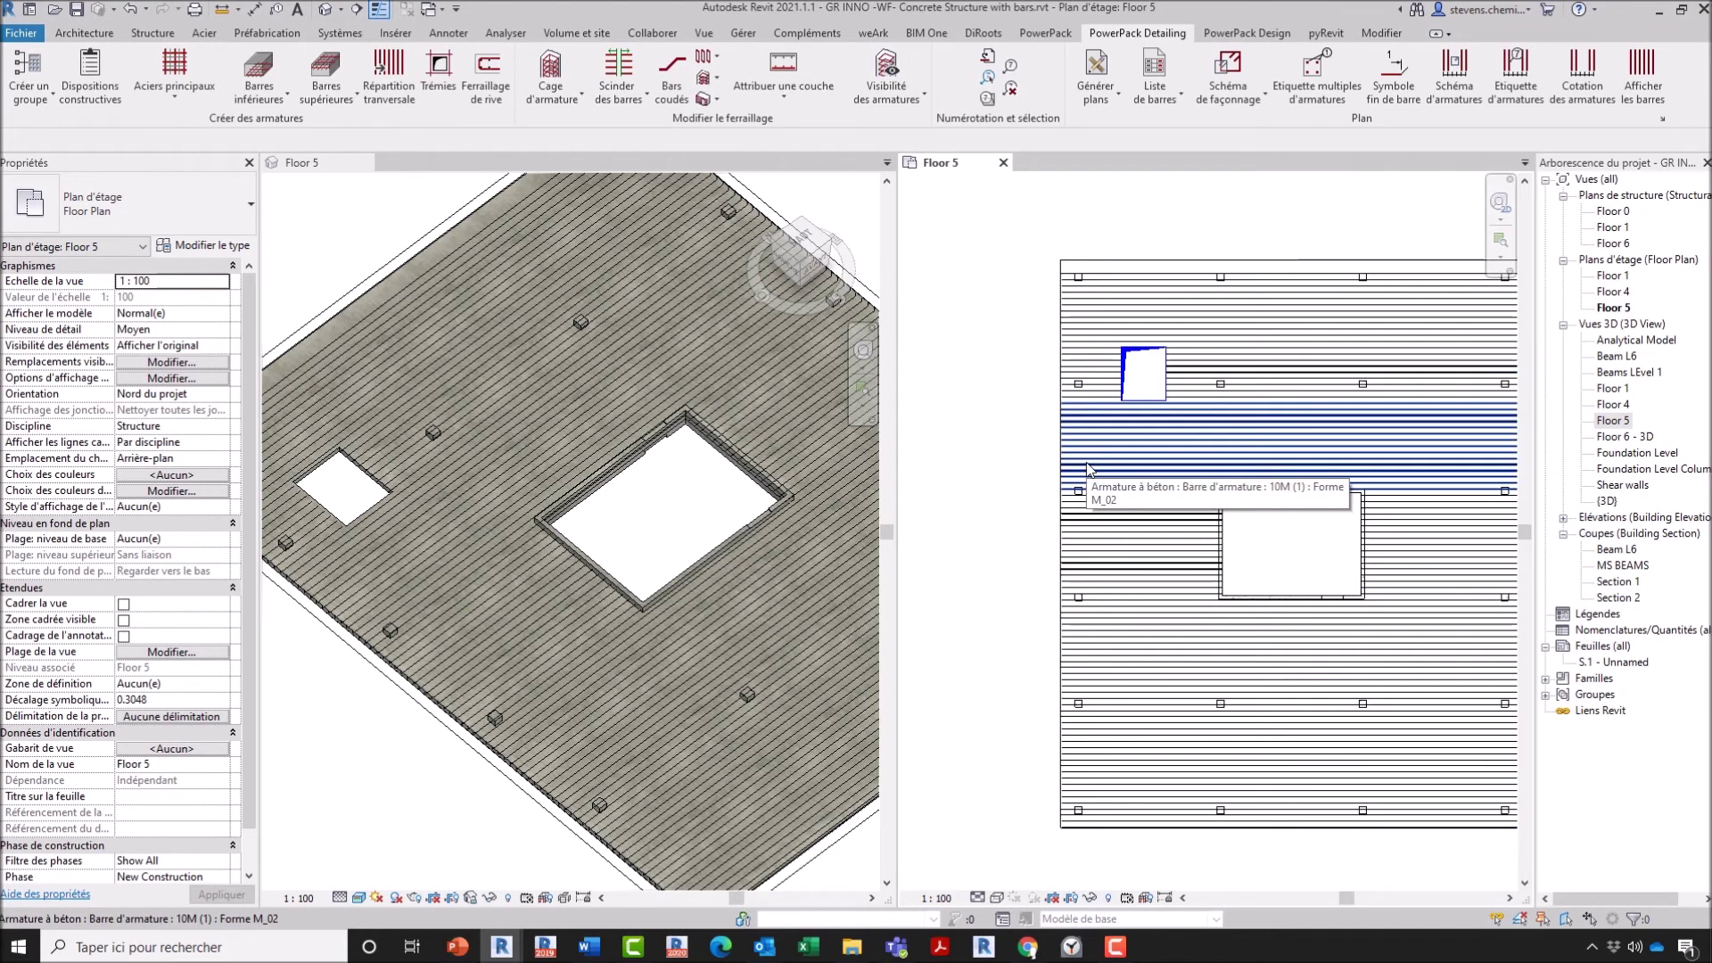
Step: Examine the bars cut around the Floor 5 slab openings and the description of the Rebar to Face tool
{"action": "scroll", "coordinate": [1088, 468], "scroll_direction": "up", "scroll_amount": 2}
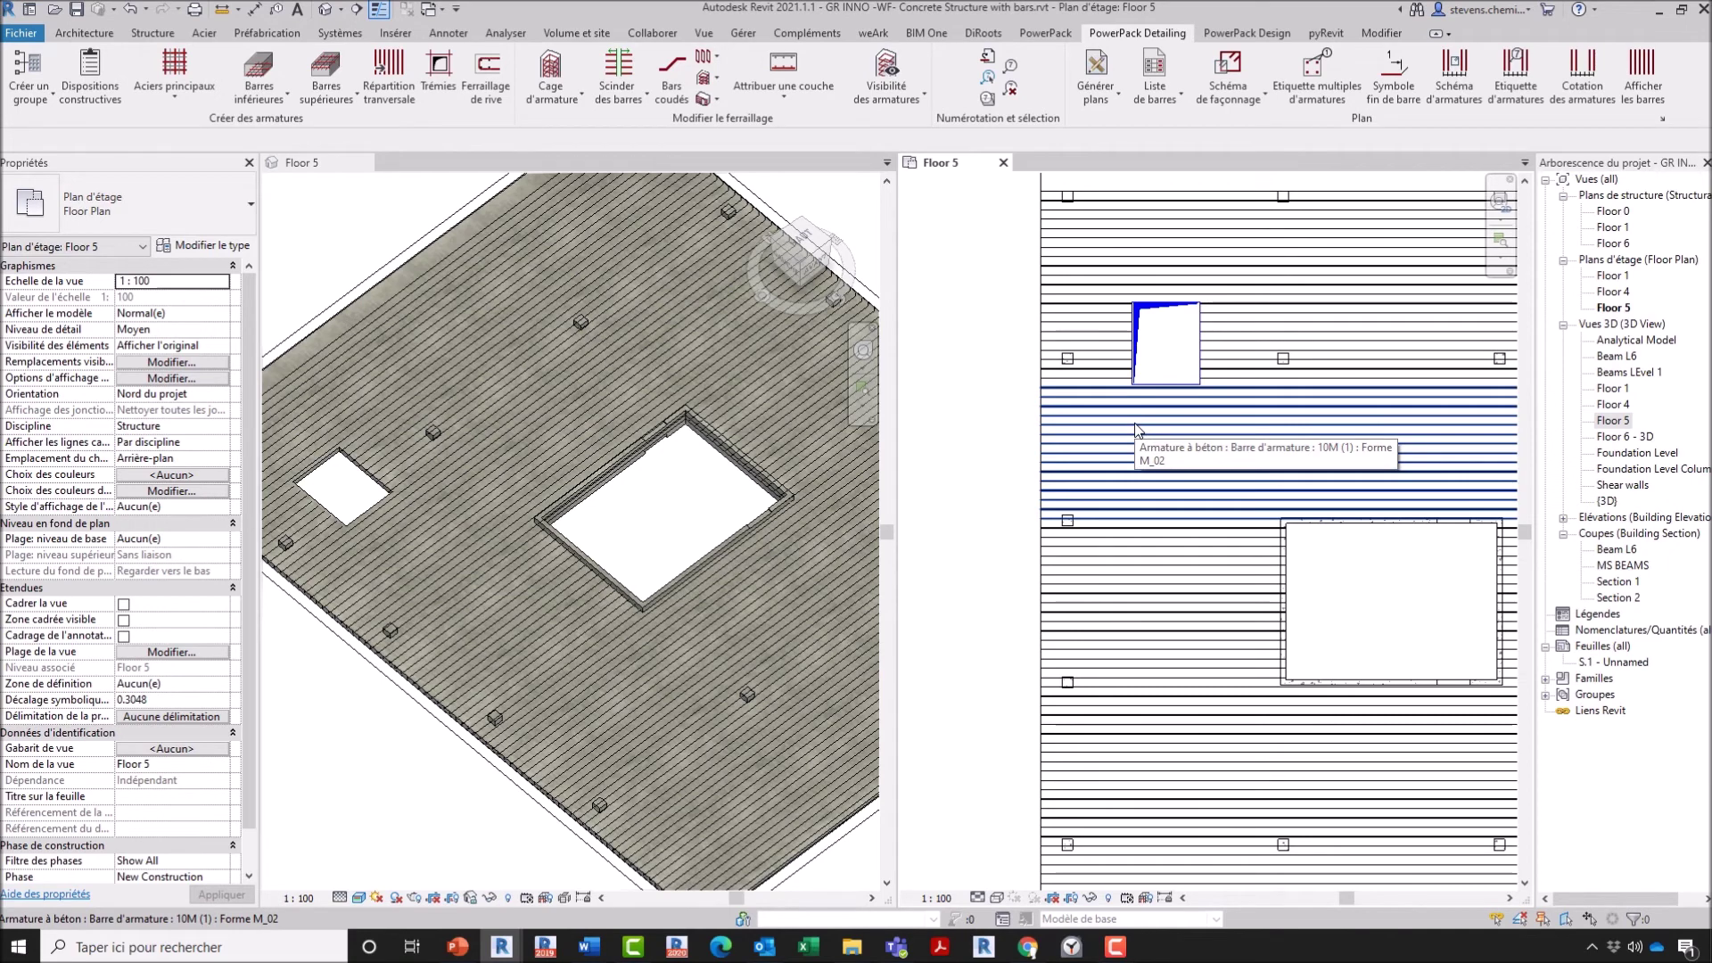
{"action": "scroll", "coordinate": [1124, 374], "scroll_direction": "up", "scroll_amount": 3}
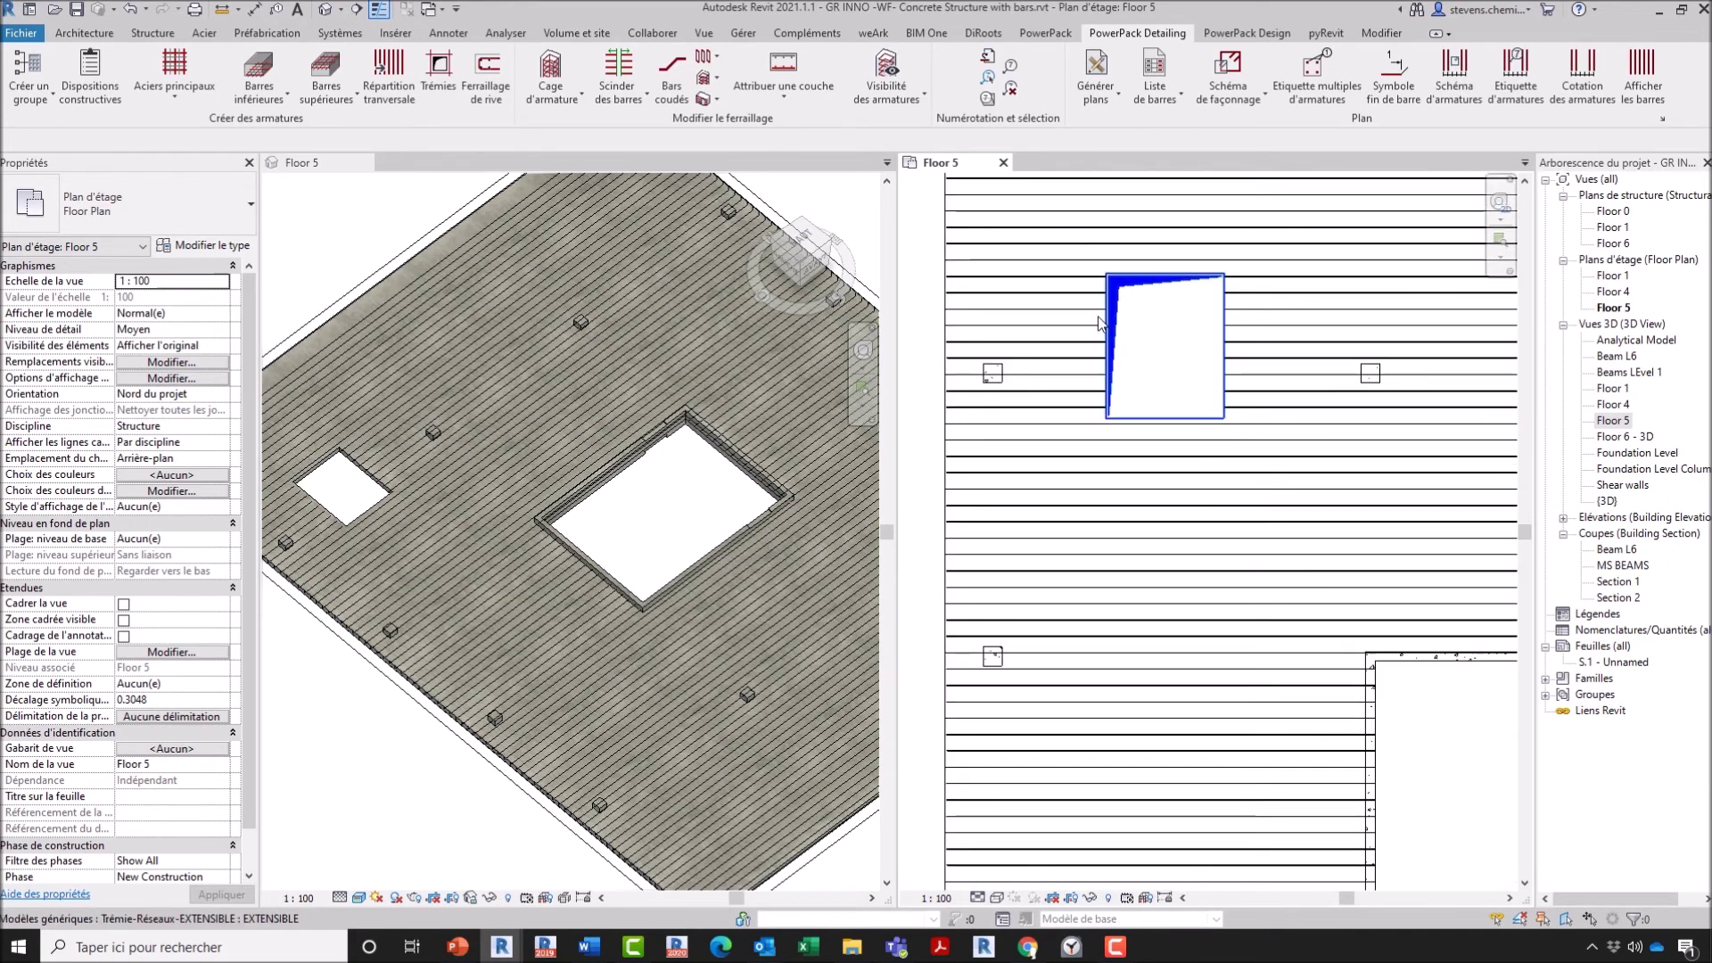
{"action": "scroll", "coordinate": [1066, 303], "scroll_direction": "down", "scroll_amount": 3}
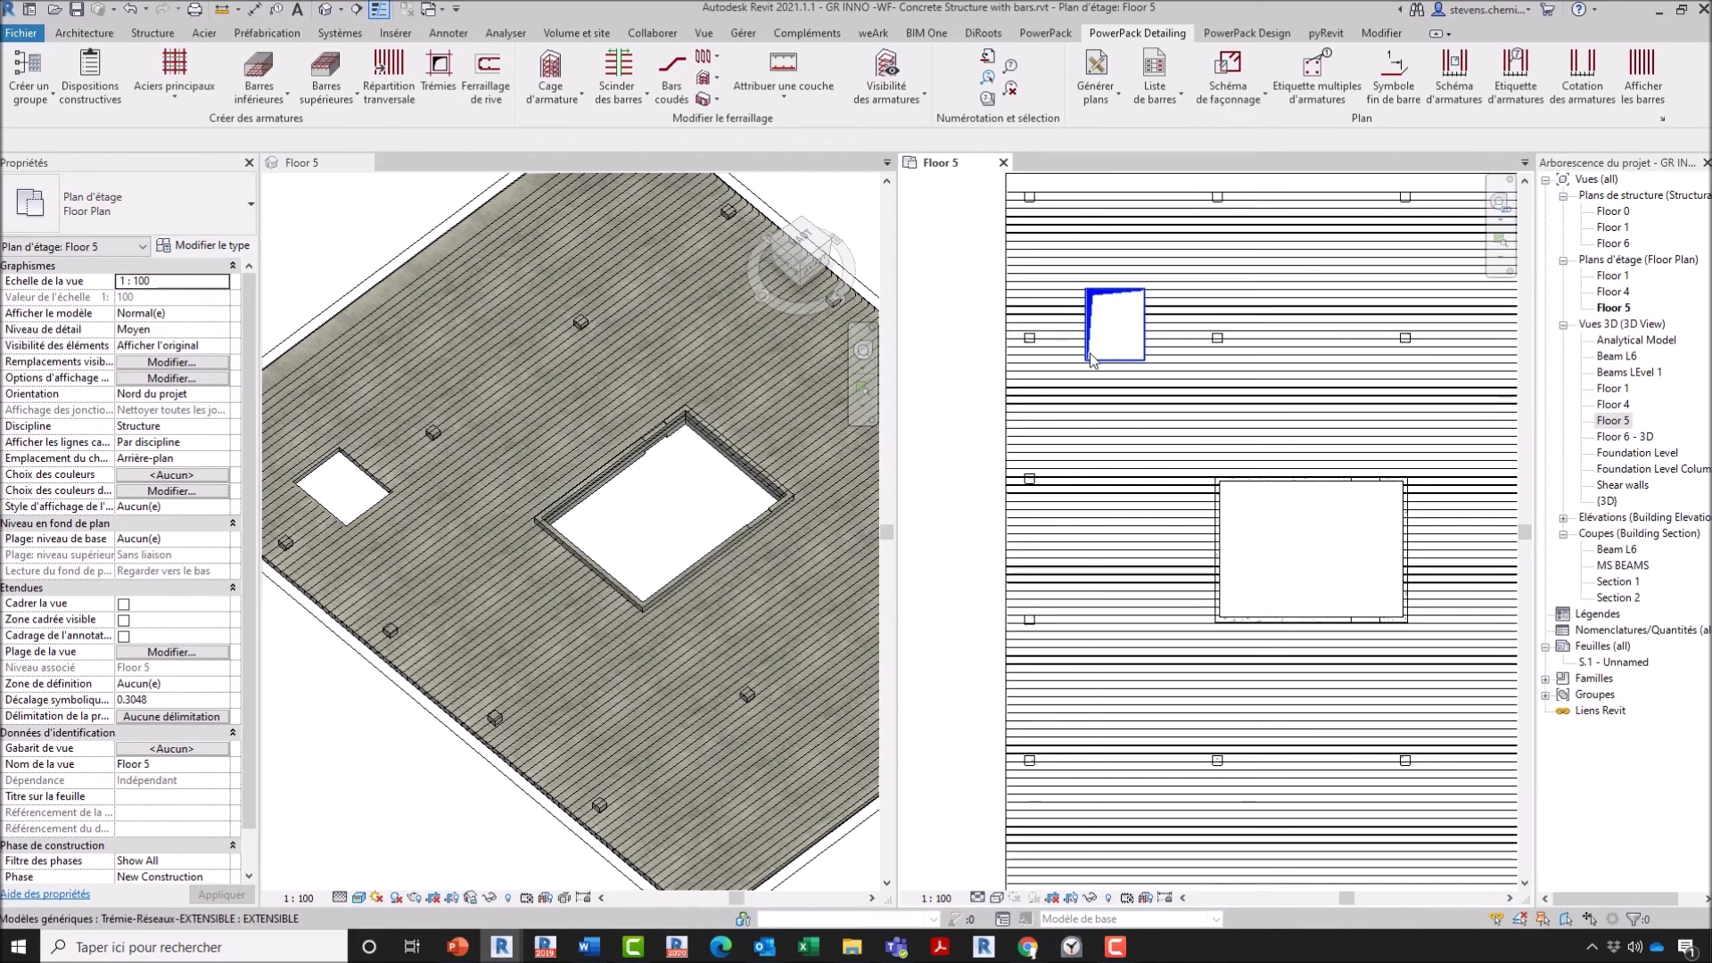
{"action": "scroll", "coordinate": [1091, 355], "scroll_direction": "down", "scroll_amount": 2}
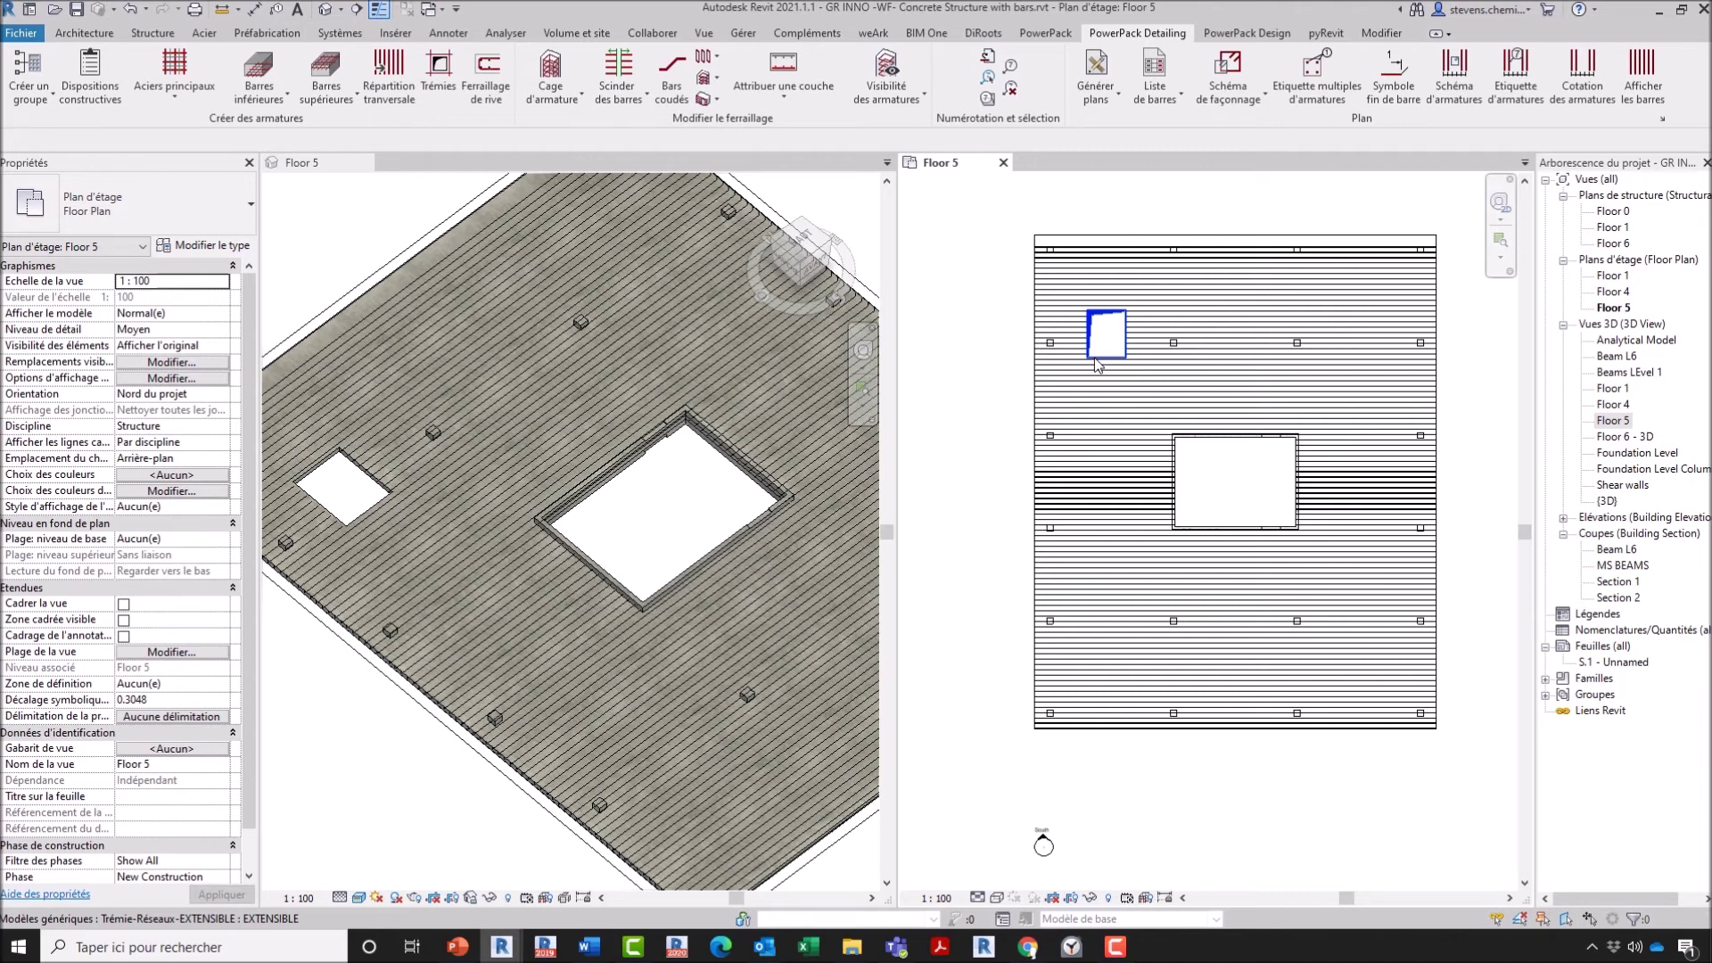
{"action": "left_click", "coordinate": [717, 99]}
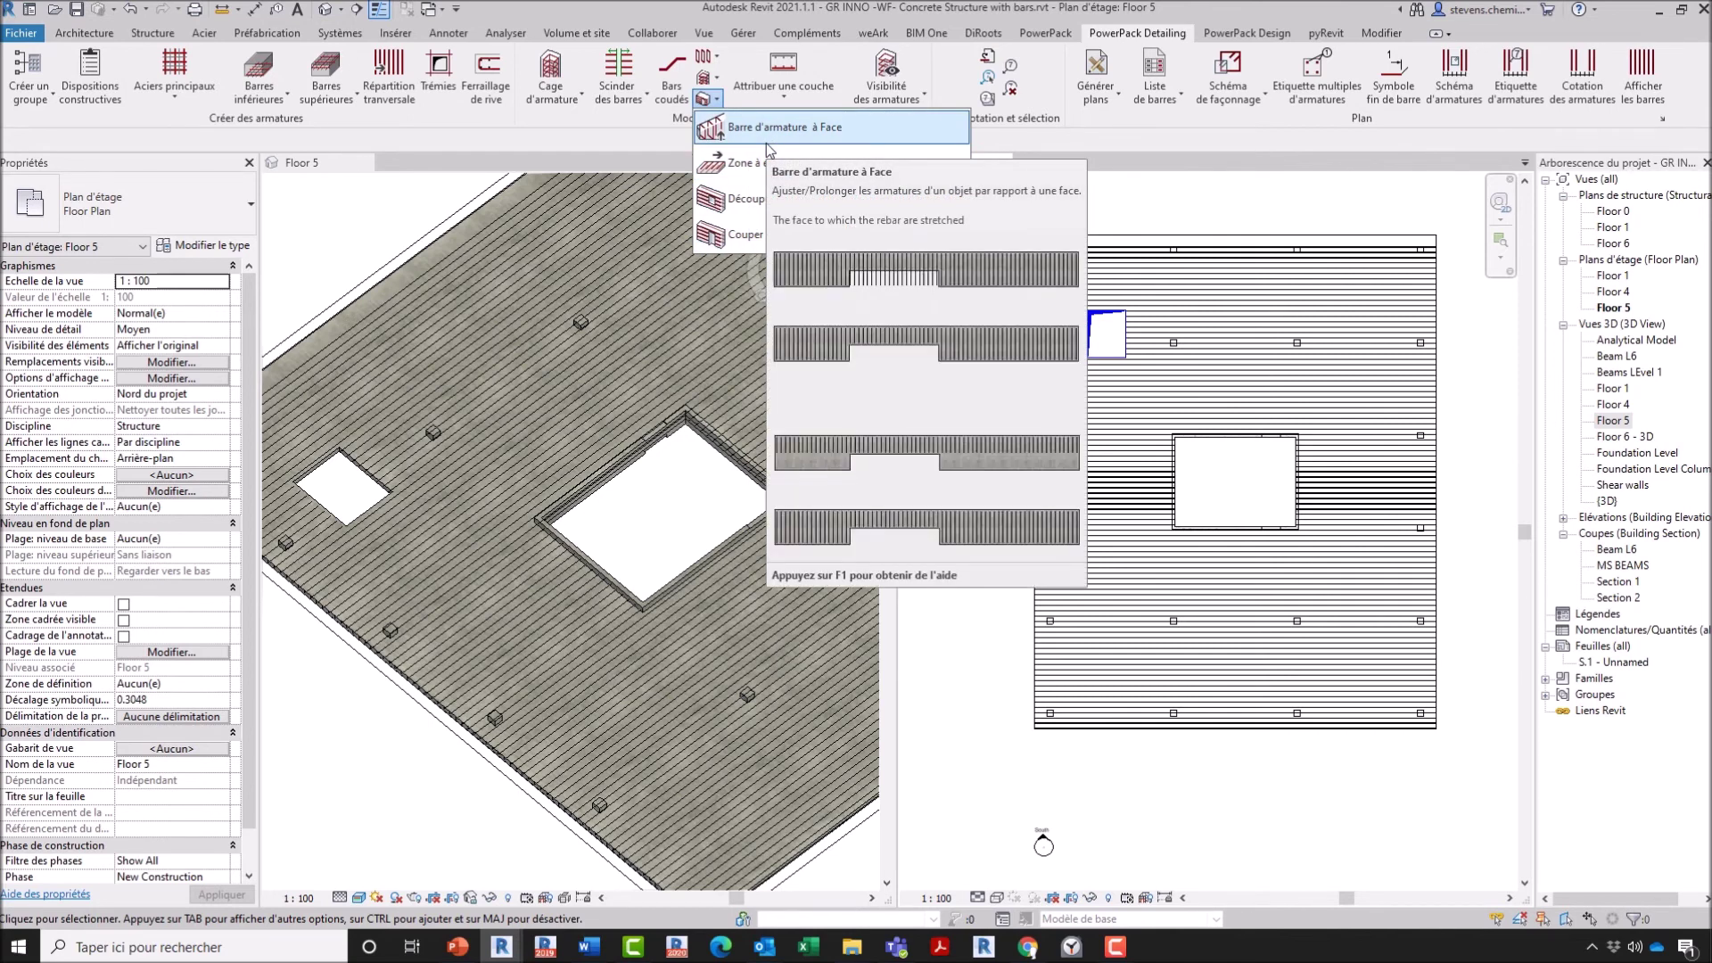
{"action": "left_click", "coordinate": [1369, 505]}
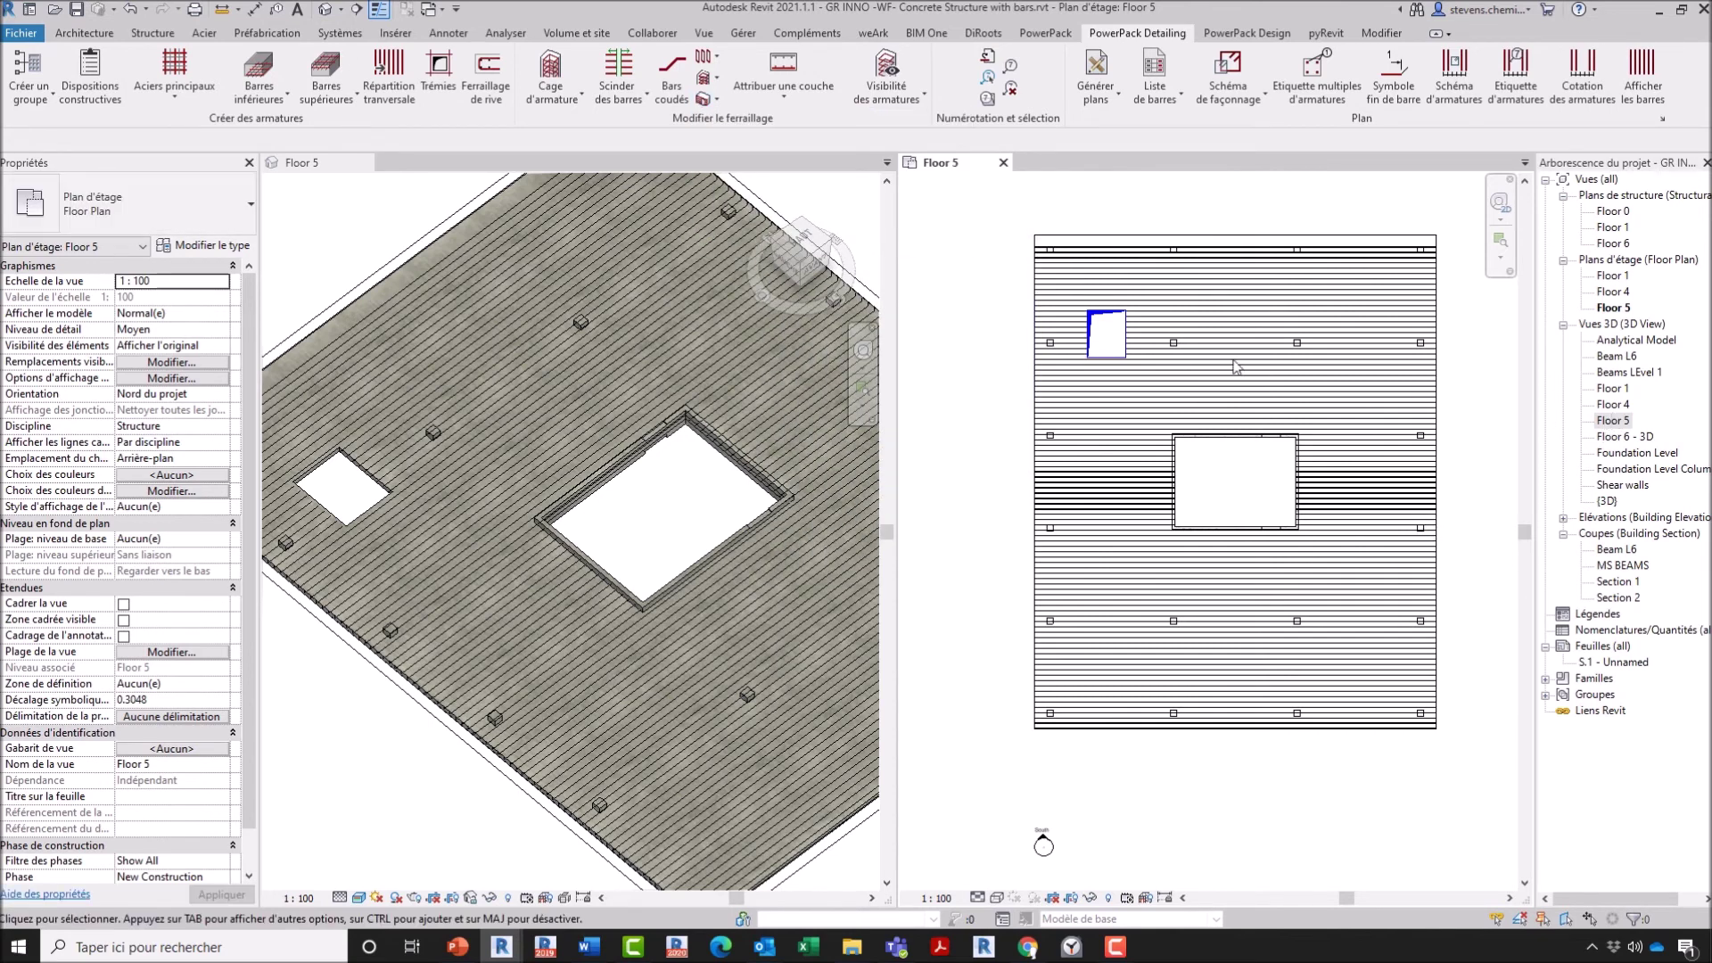
Step: Open the Floor 1 floor plan and close all the other views
{"action": "left_click", "coordinate": [366, 163]}
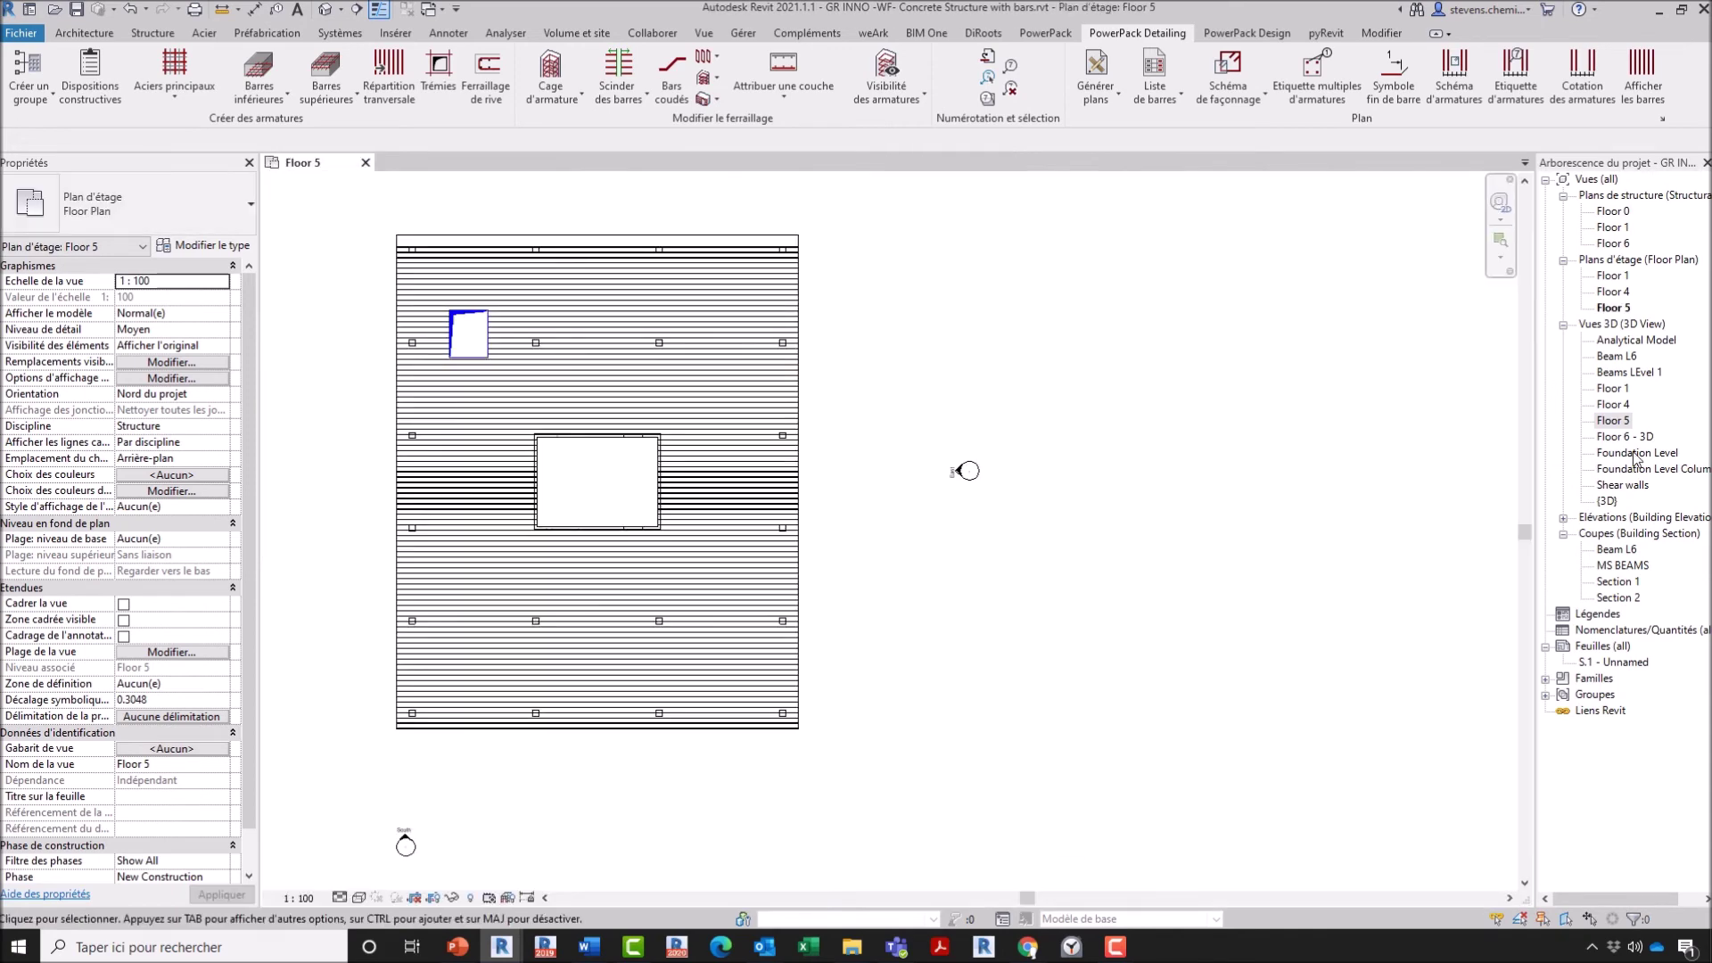
{"action": "double_click", "coordinate": [1616, 388]}
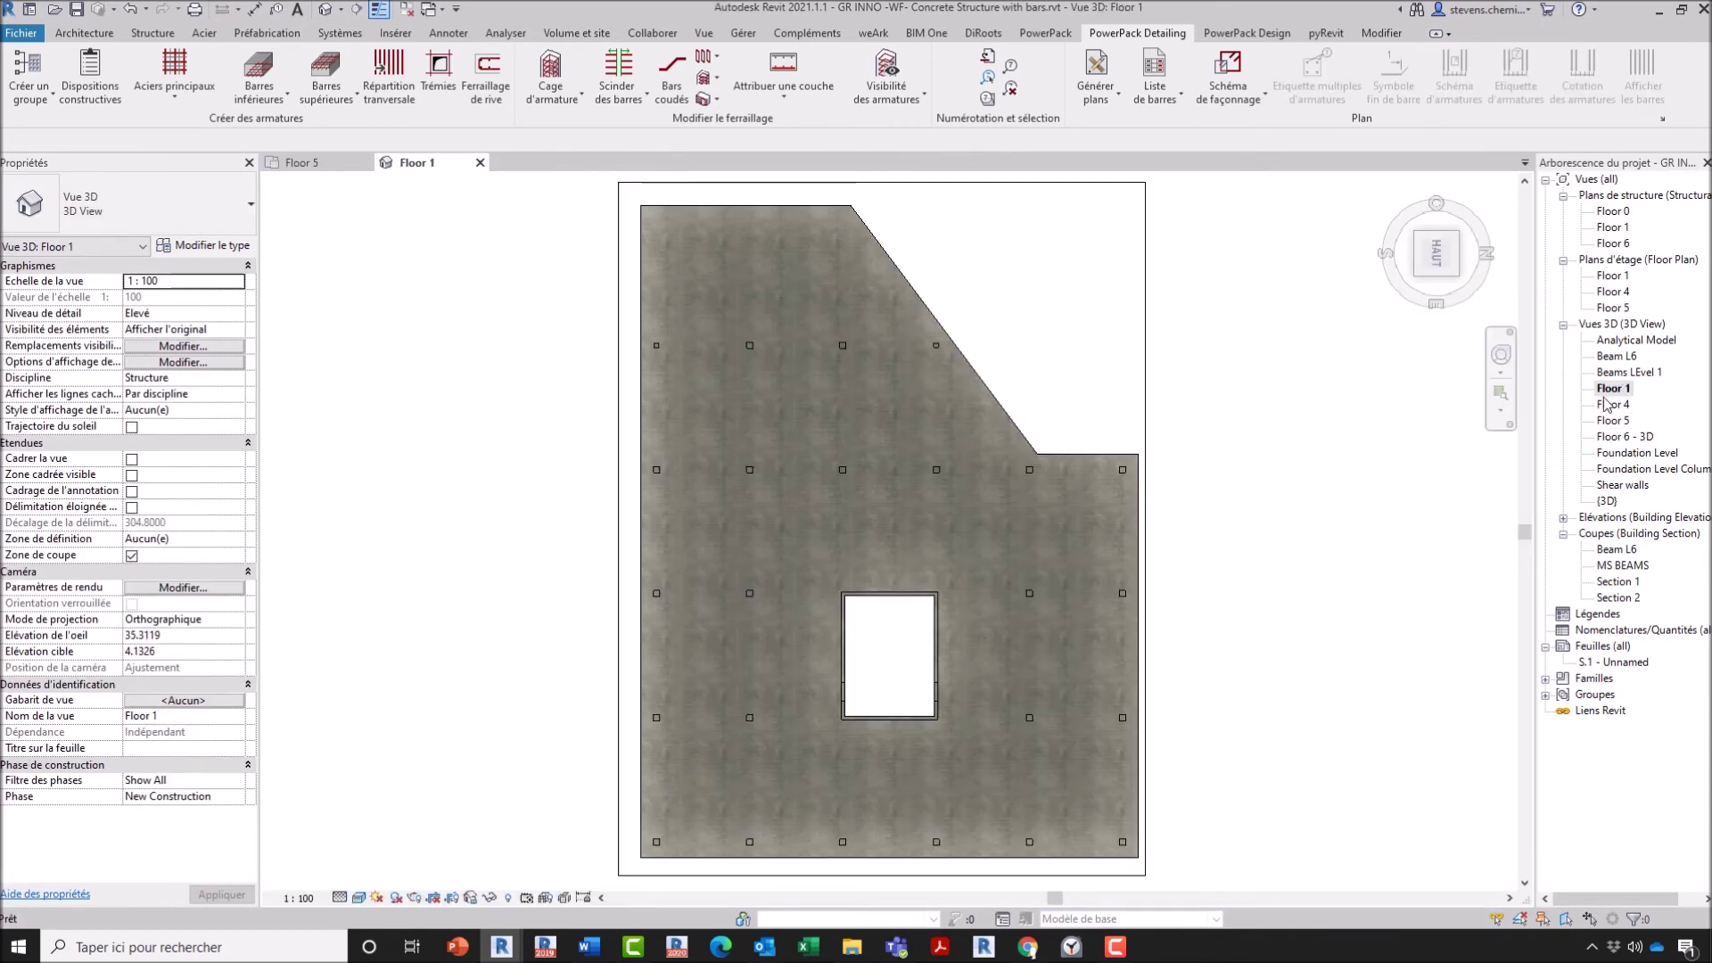
{"action": "double_click", "coordinate": [1612, 277]}
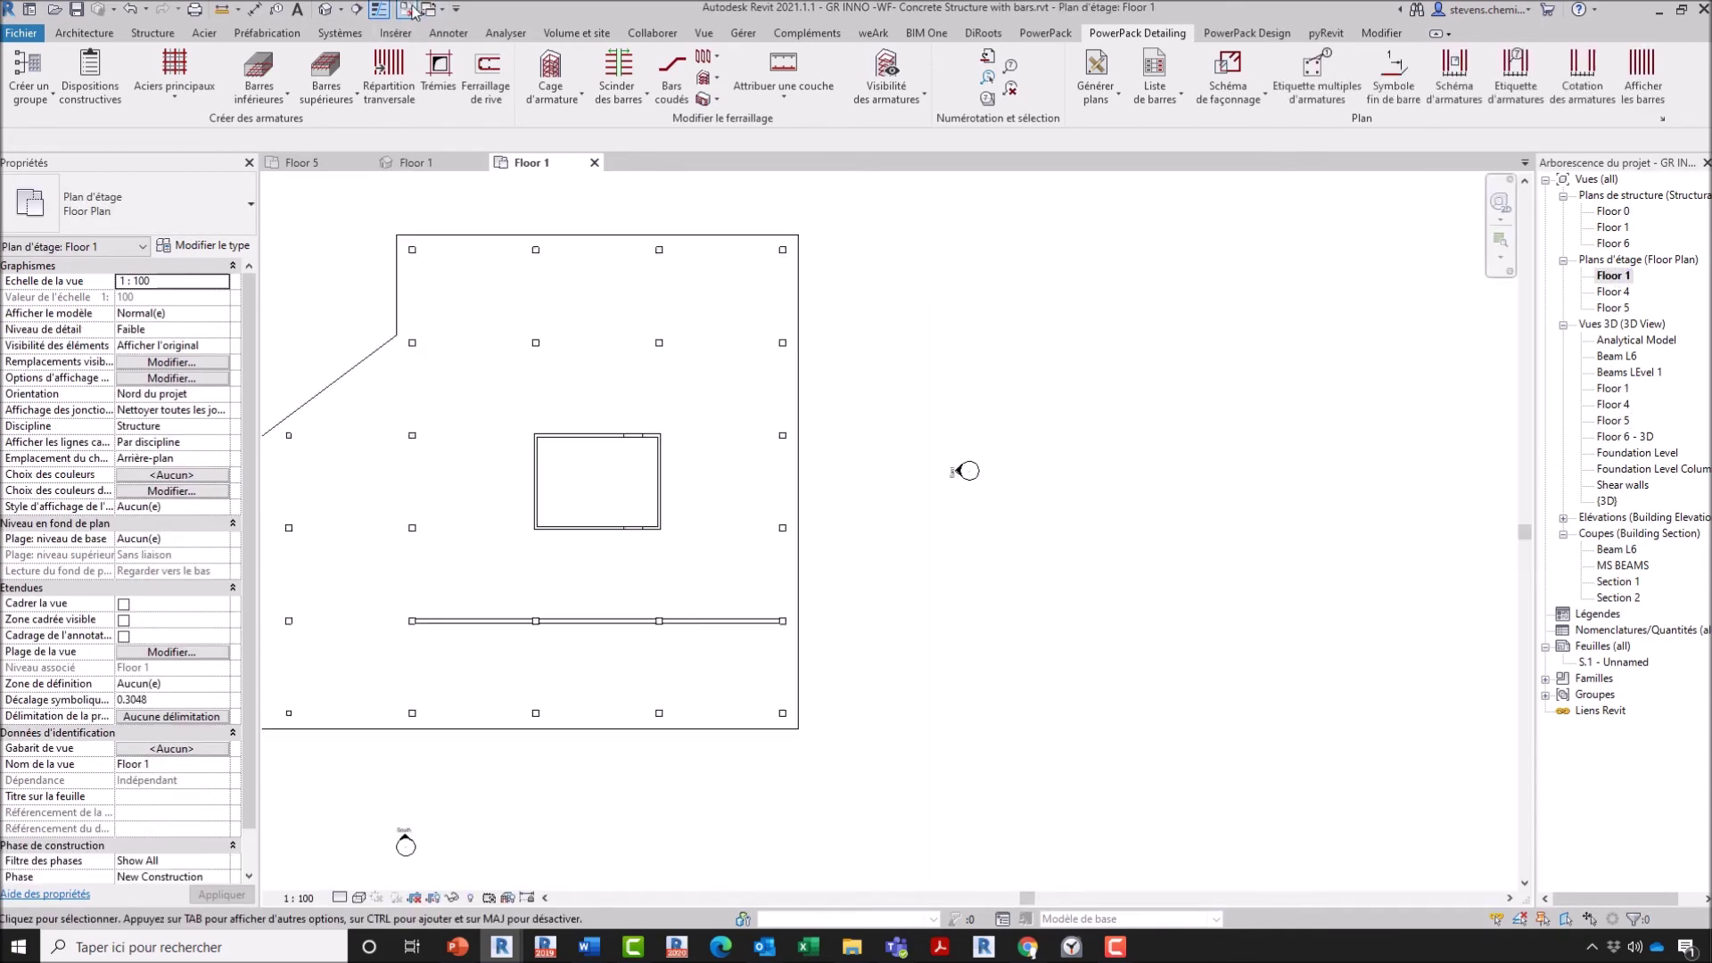
{"action": "left_click", "coordinate": [413, 10]}
{"action": "double_click", "coordinate": [1613, 404]}
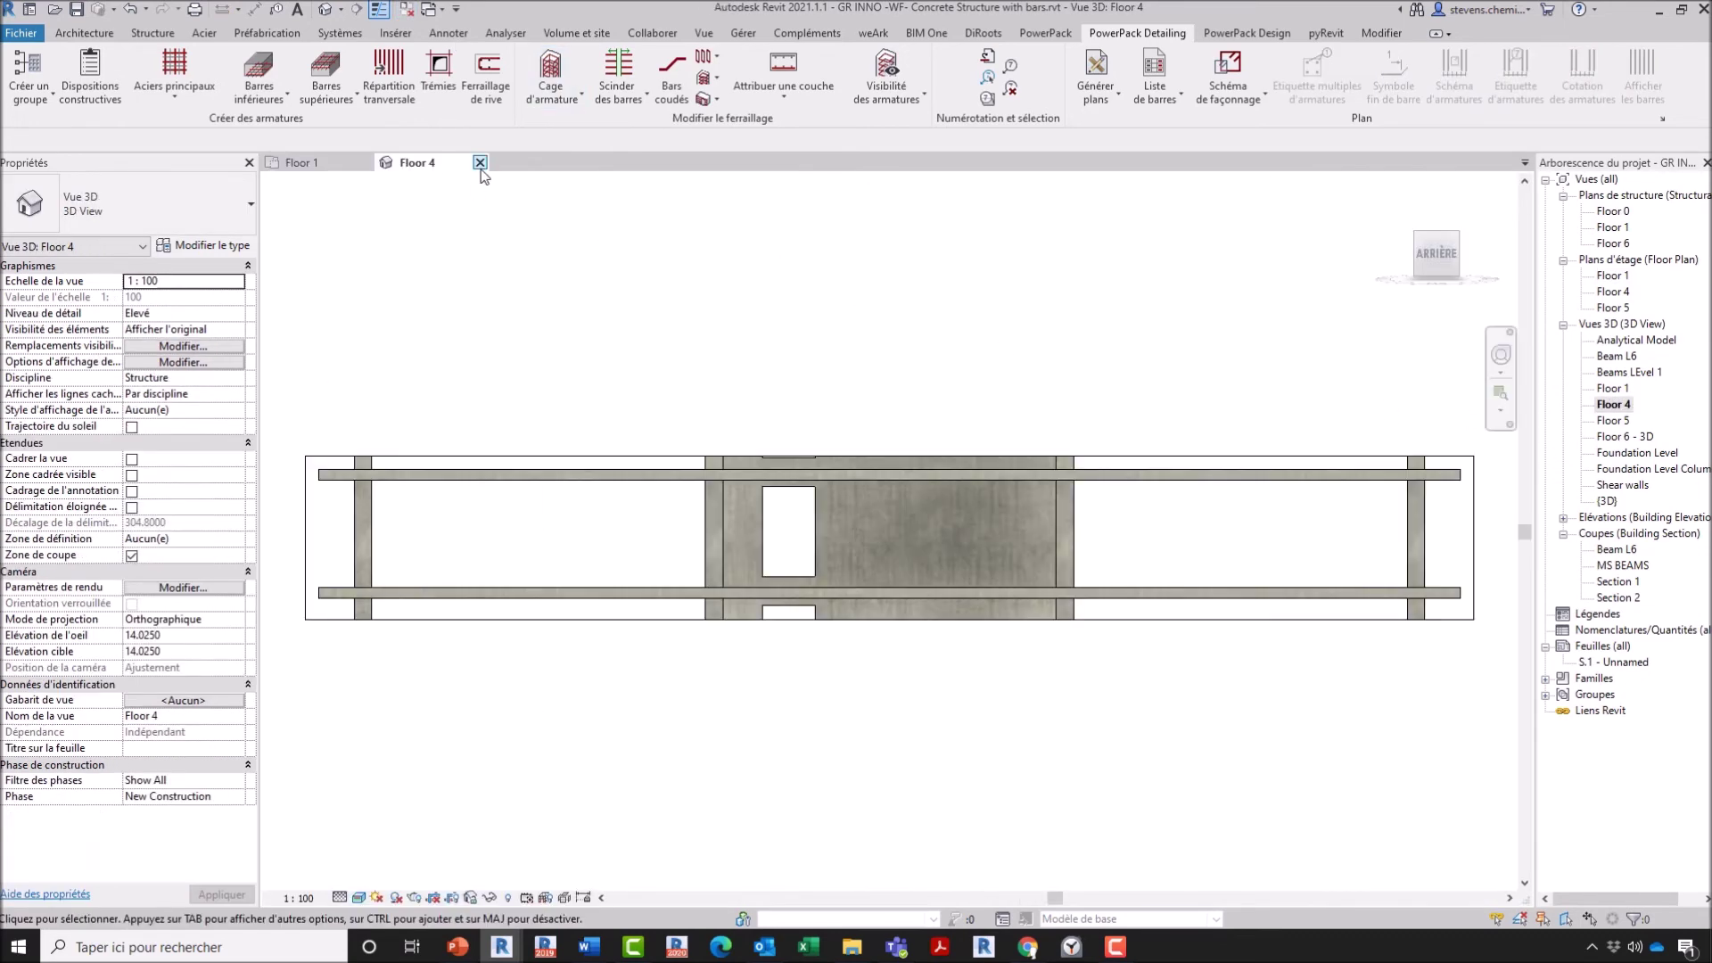
{"action": "left_click", "coordinate": [480, 164]}
{"action": "scroll", "coordinate": [946, 569], "scroll_direction": "up", "scroll_amount": 1}
{"action": "scroll", "coordinate": [945, 575], "scroll_direction": "down", "scroll_amount": 1}
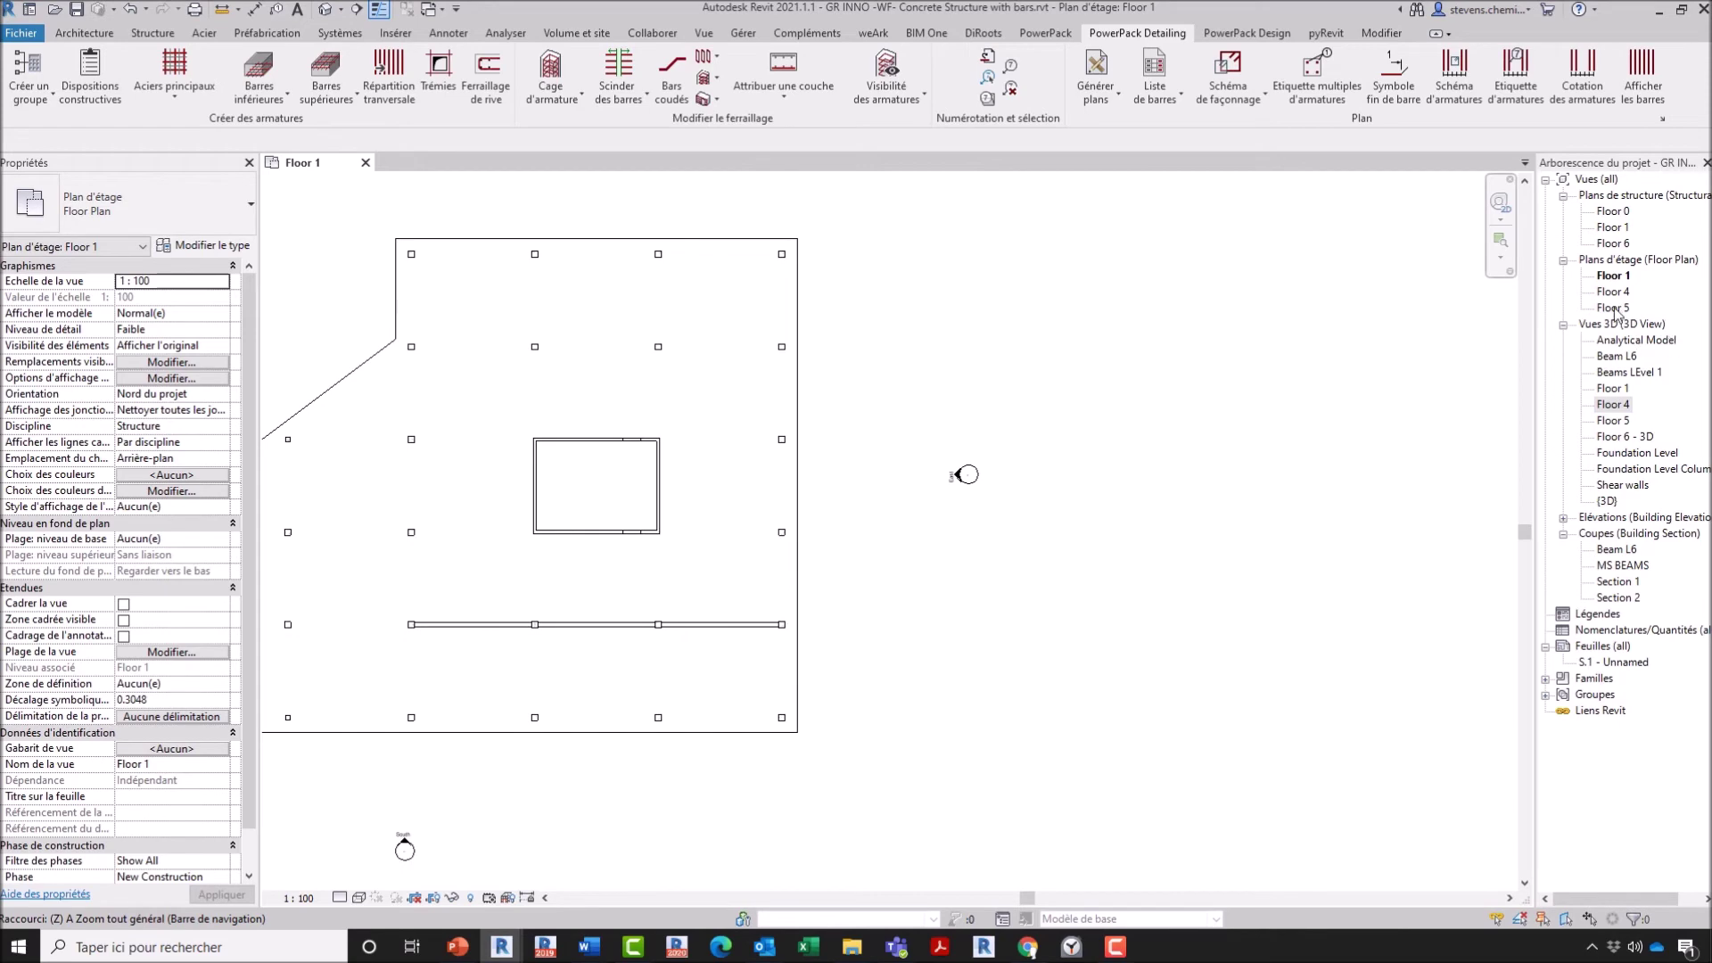
Step: Open the Floor 1 3D view, tile it beside the floor plan and orient it to show the slab obliquely
{"action": "double_click", "coordinate": [1616, 389]}
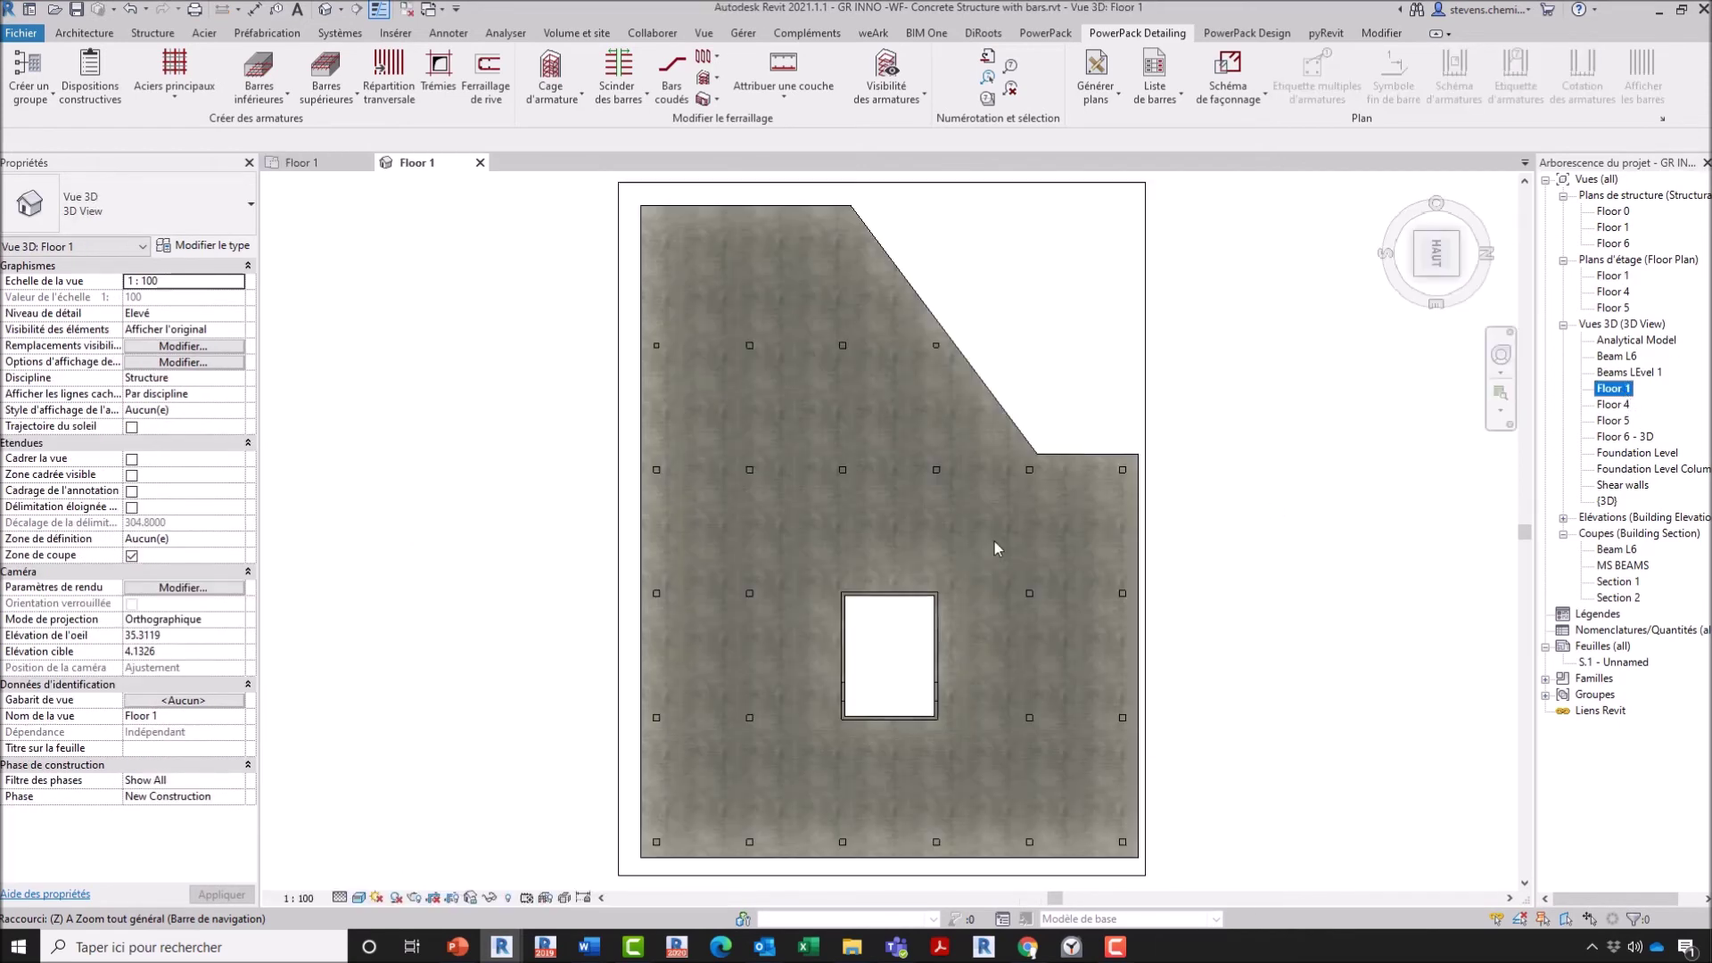
{"action": "key", "text": "w"}
{"action": "key", "text": "t"}
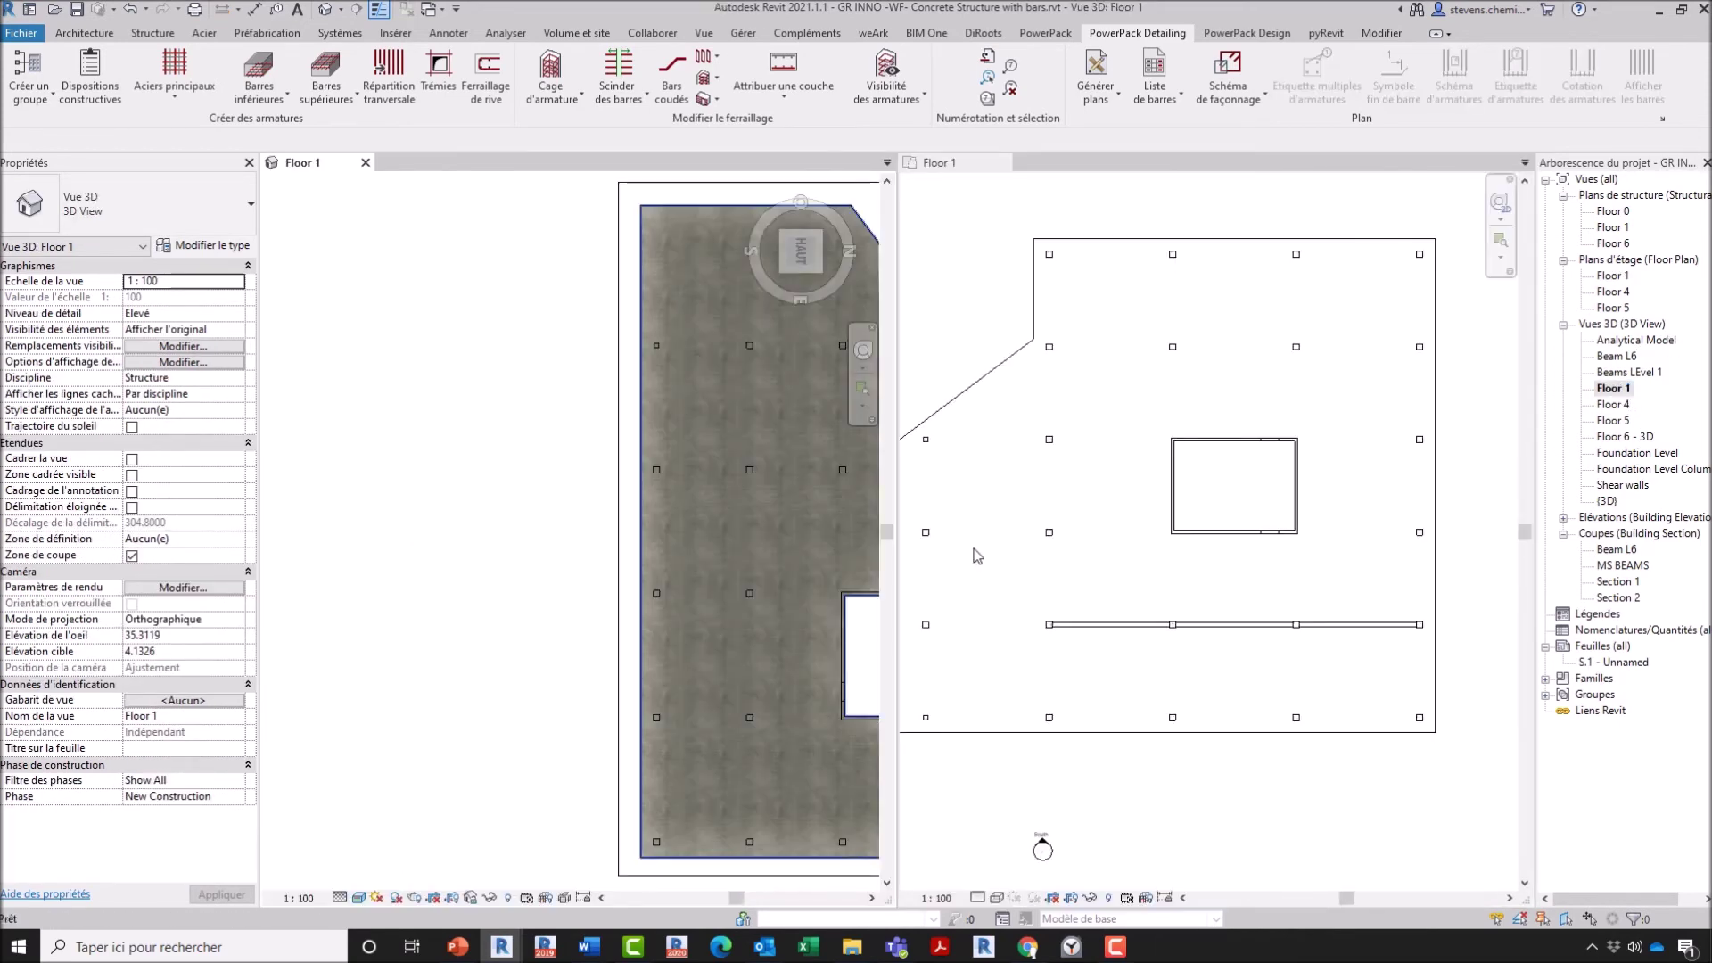
{"action": "key", "text": "z"}
{"action": "key", "text": "a"}
{"action": "middle_click_drag", "start_coordinate": [469, 645], "coordinate": [758, 570], "text": "shift"}
{"action": "scroll", "coordinate": [1165, 604], "scroll_direction": "up", "scroll_amount": 3}
{"action": "scroll", "coordinate": [1165, 604], "scroll_direction": "up", "scroll_amount": 1}
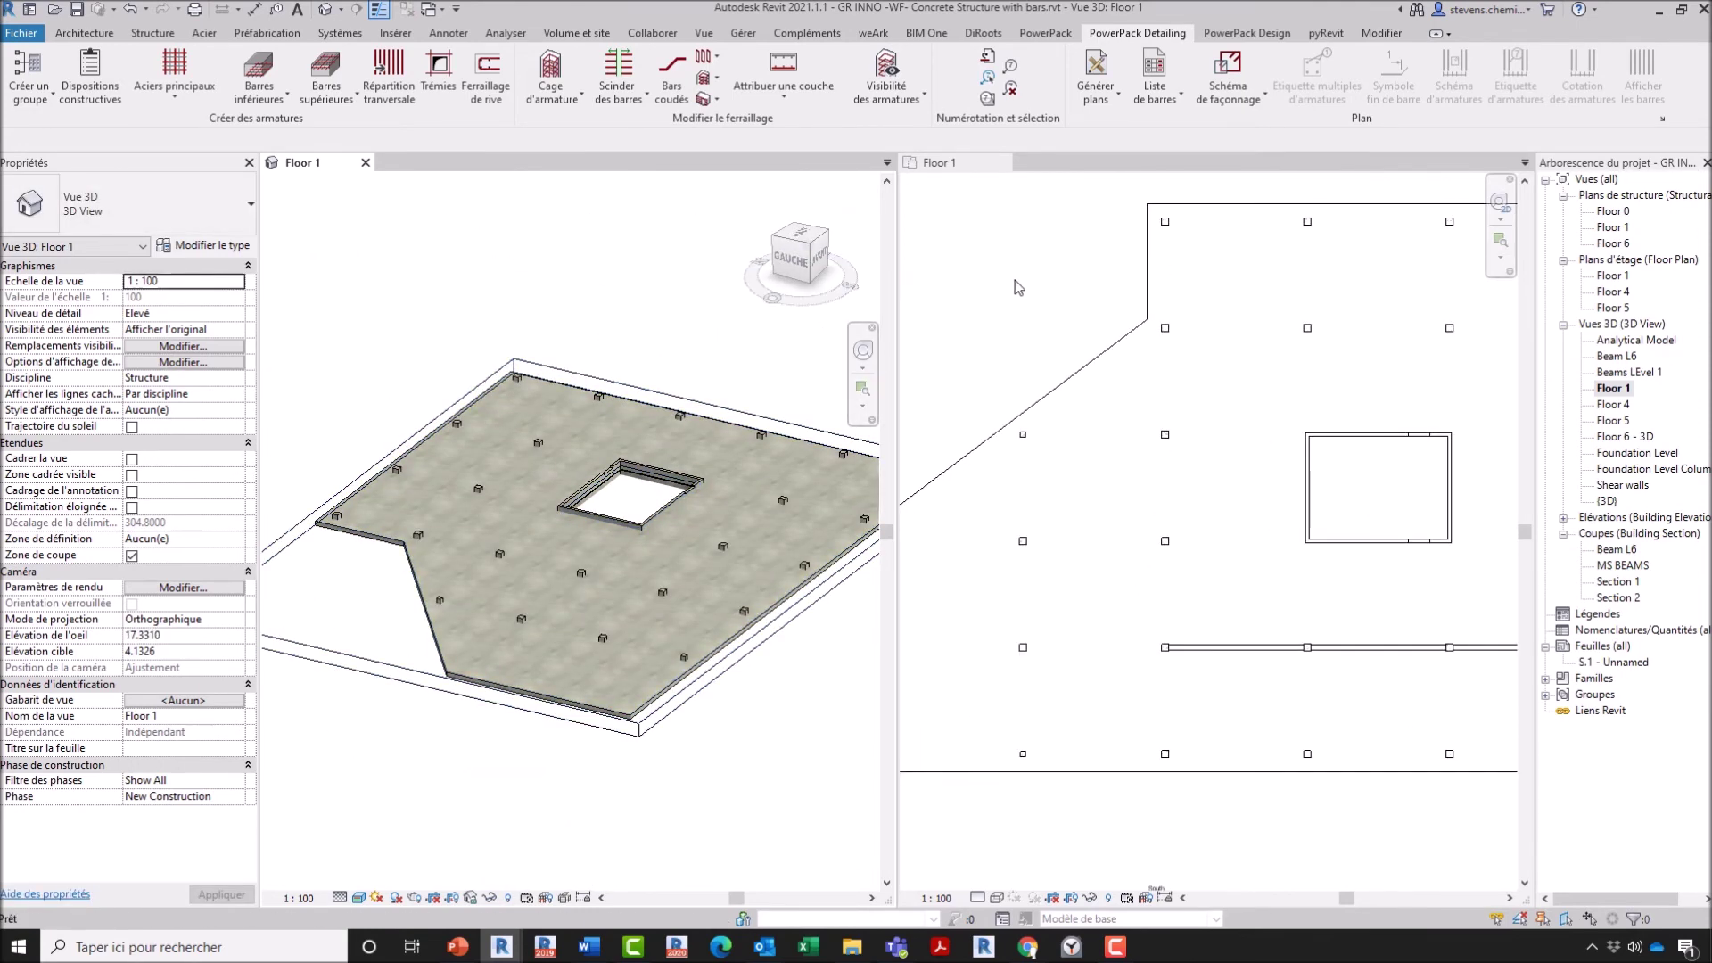
Step: Create an area reinforcement with a small rectangular boundary in the Floor 1 slab, below the sloped edge in plan
{"action": "left_click", "coordinate": [150, 34]}
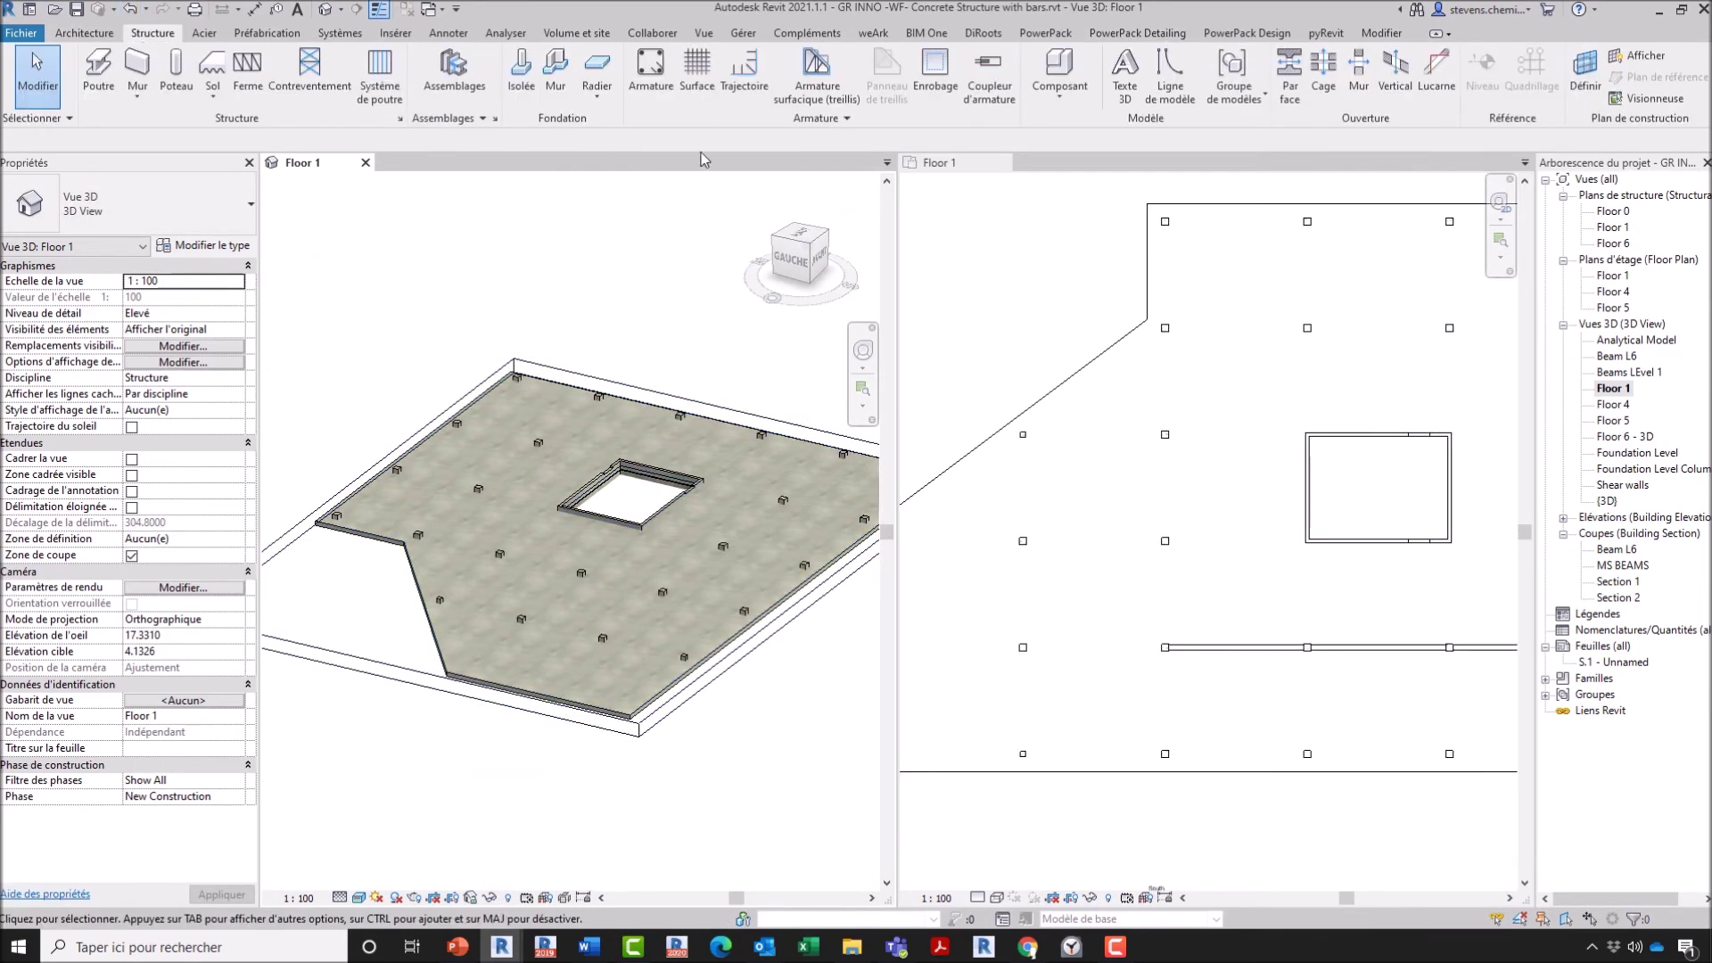
{"action": "left_click", "coordinate": [686, 107]}
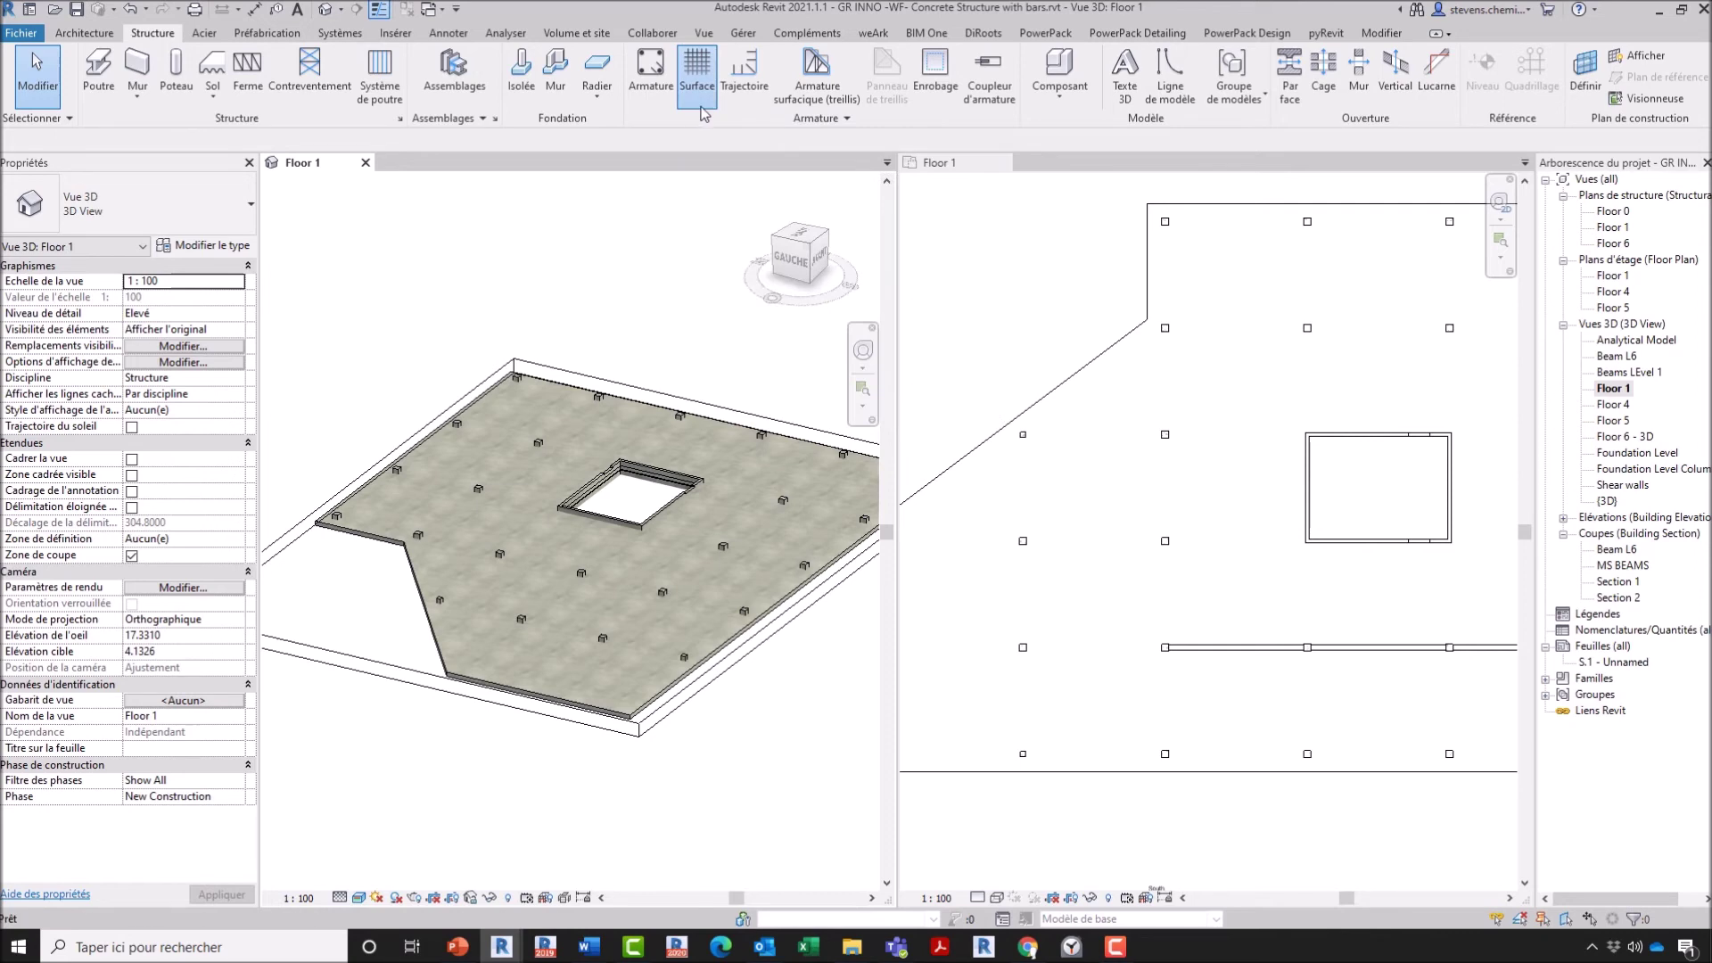
{"action": "left_click", "coordinate": [1074, 453]}
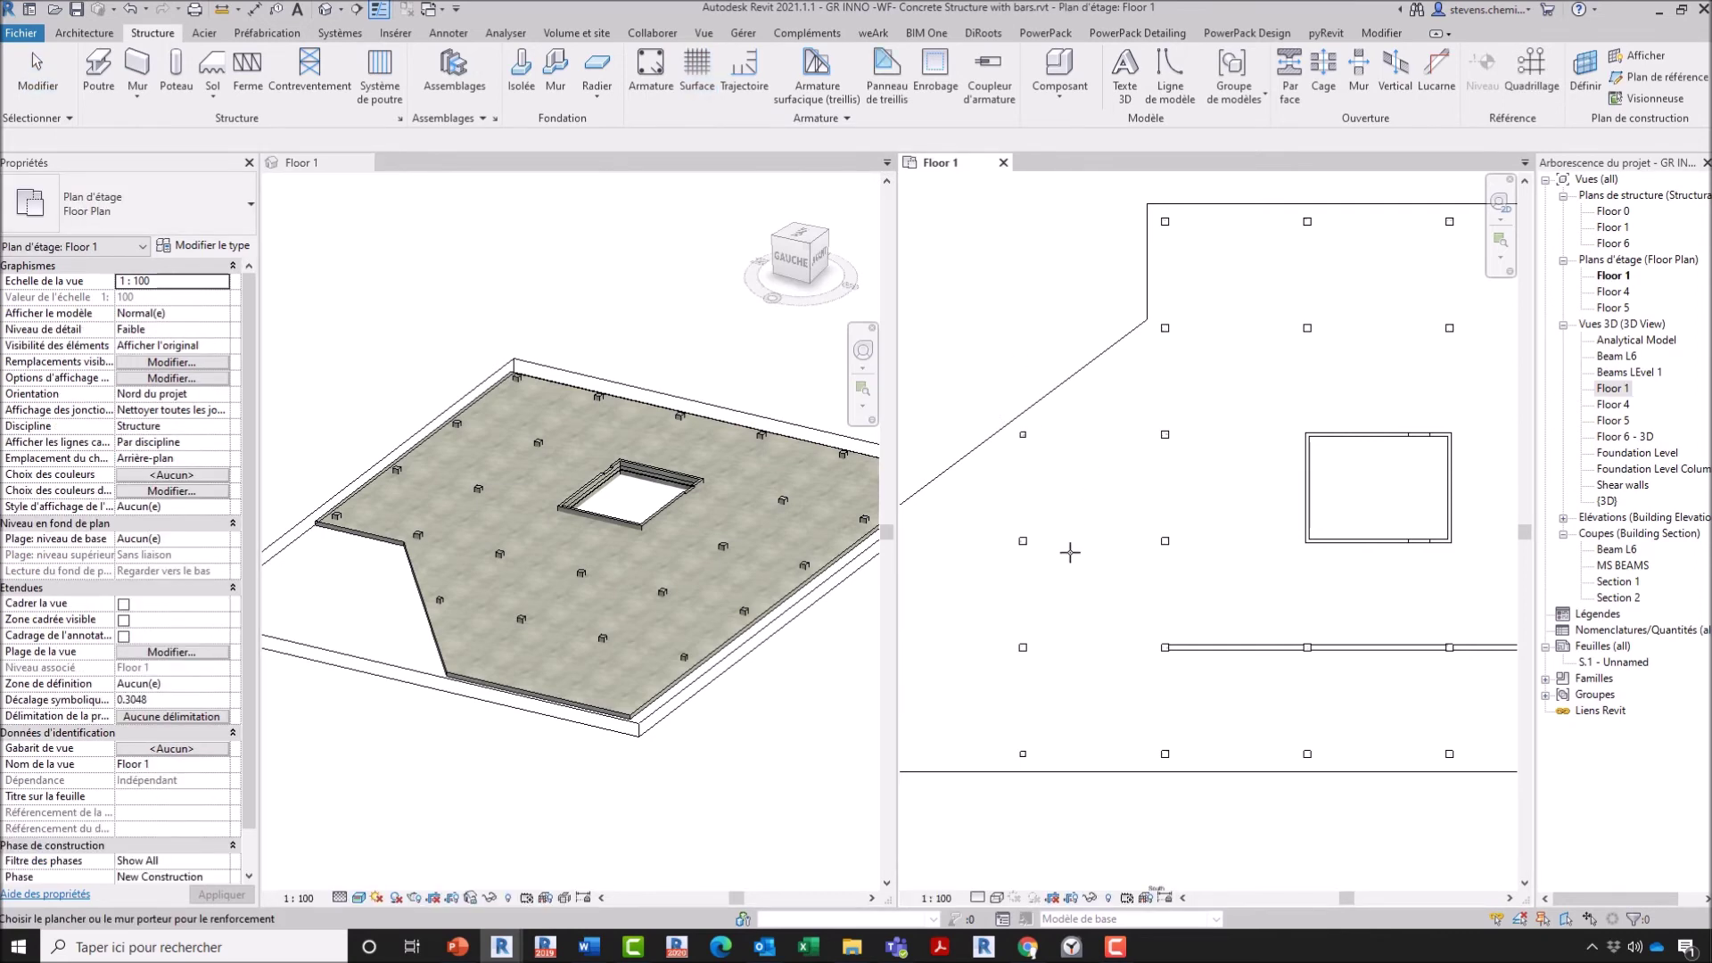
{"action": "left_click", "coordinate": [1129, 692]}
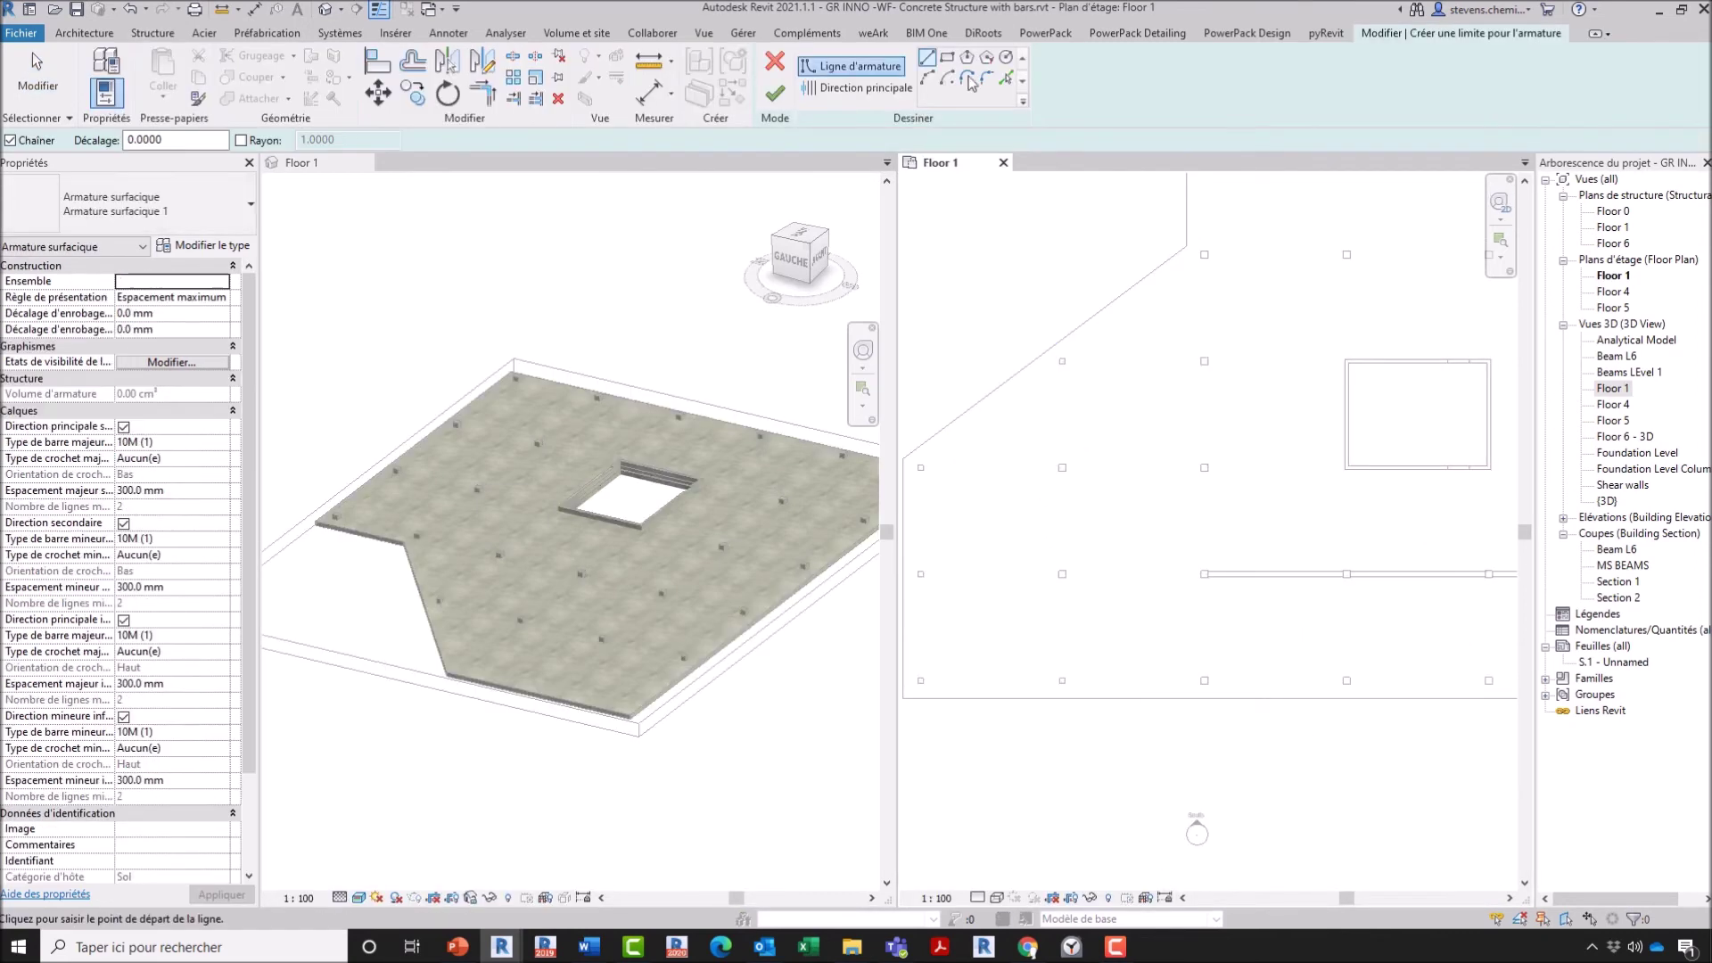
{"action": "left_click", "coordinate": [947, 57]}
{"action": "left_click", "coordinate": [992, 522]}
{"action": "left_click", "coordinate": [1062, 628]}
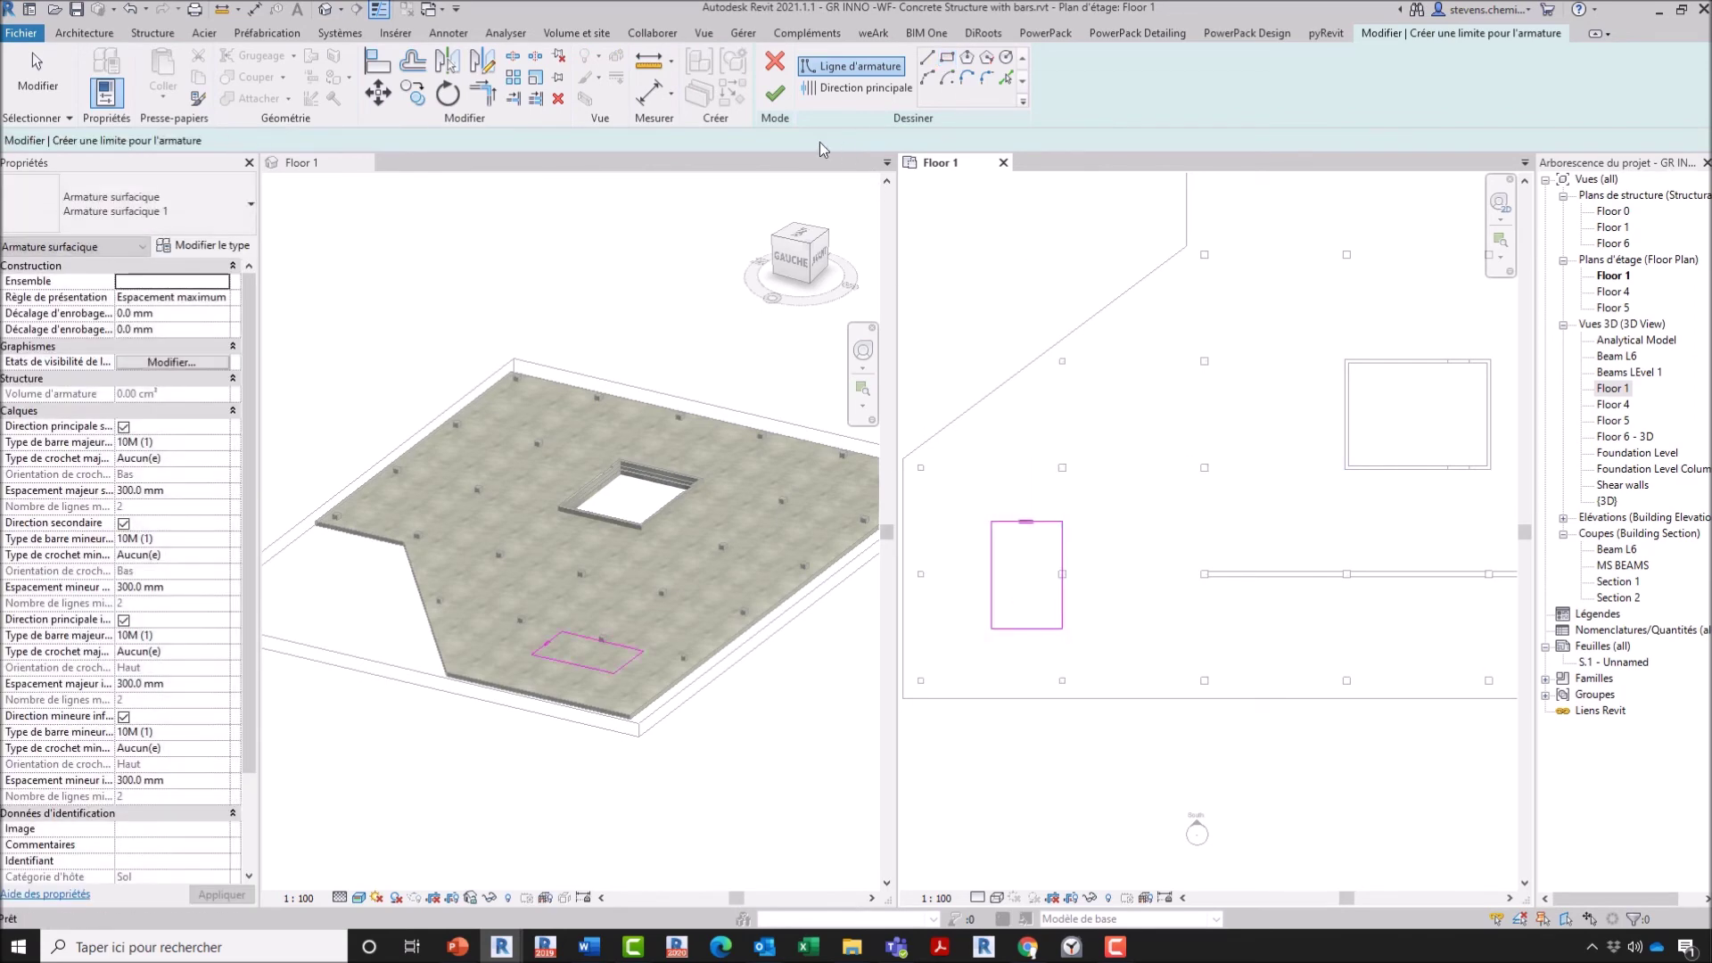
{"action": "left_click", "coordinate": [775, 92]}
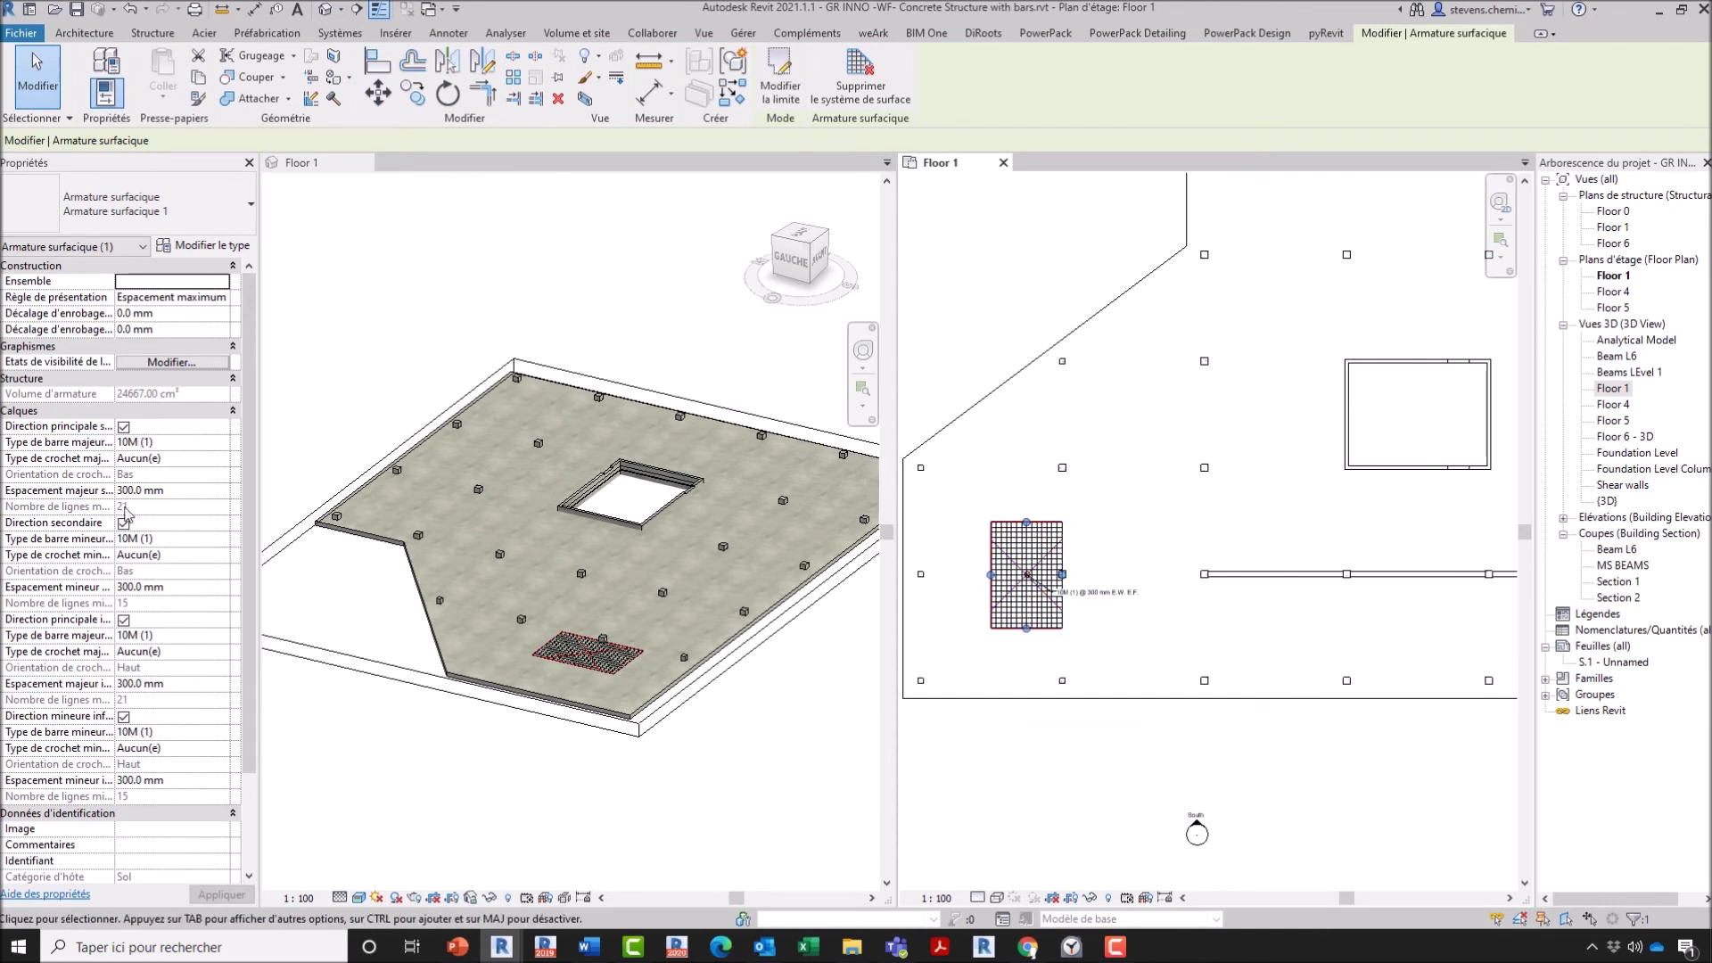
Step: Set the top minor direction bar type of the area reinforcement to 16M
{"action": "left_click", "coordinate": [214, 539]}
{"action": "left_click", "coordinate": [221, 539]}
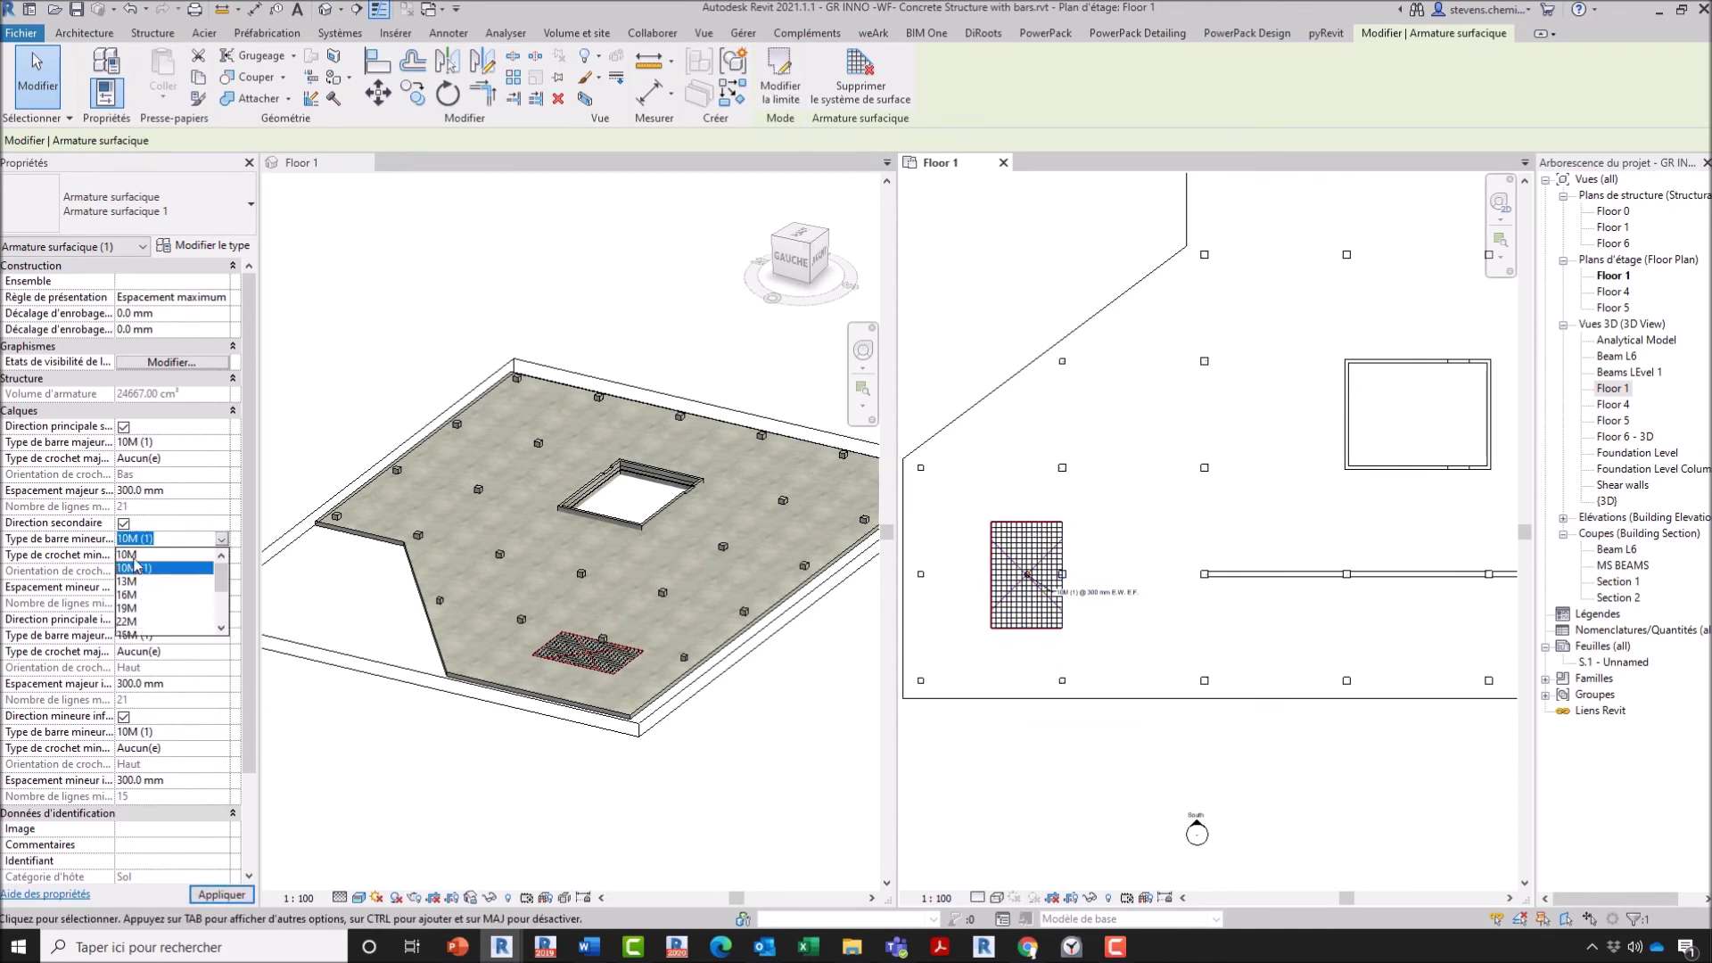
{"action": "left_click", "coordinate": [134, 594]}
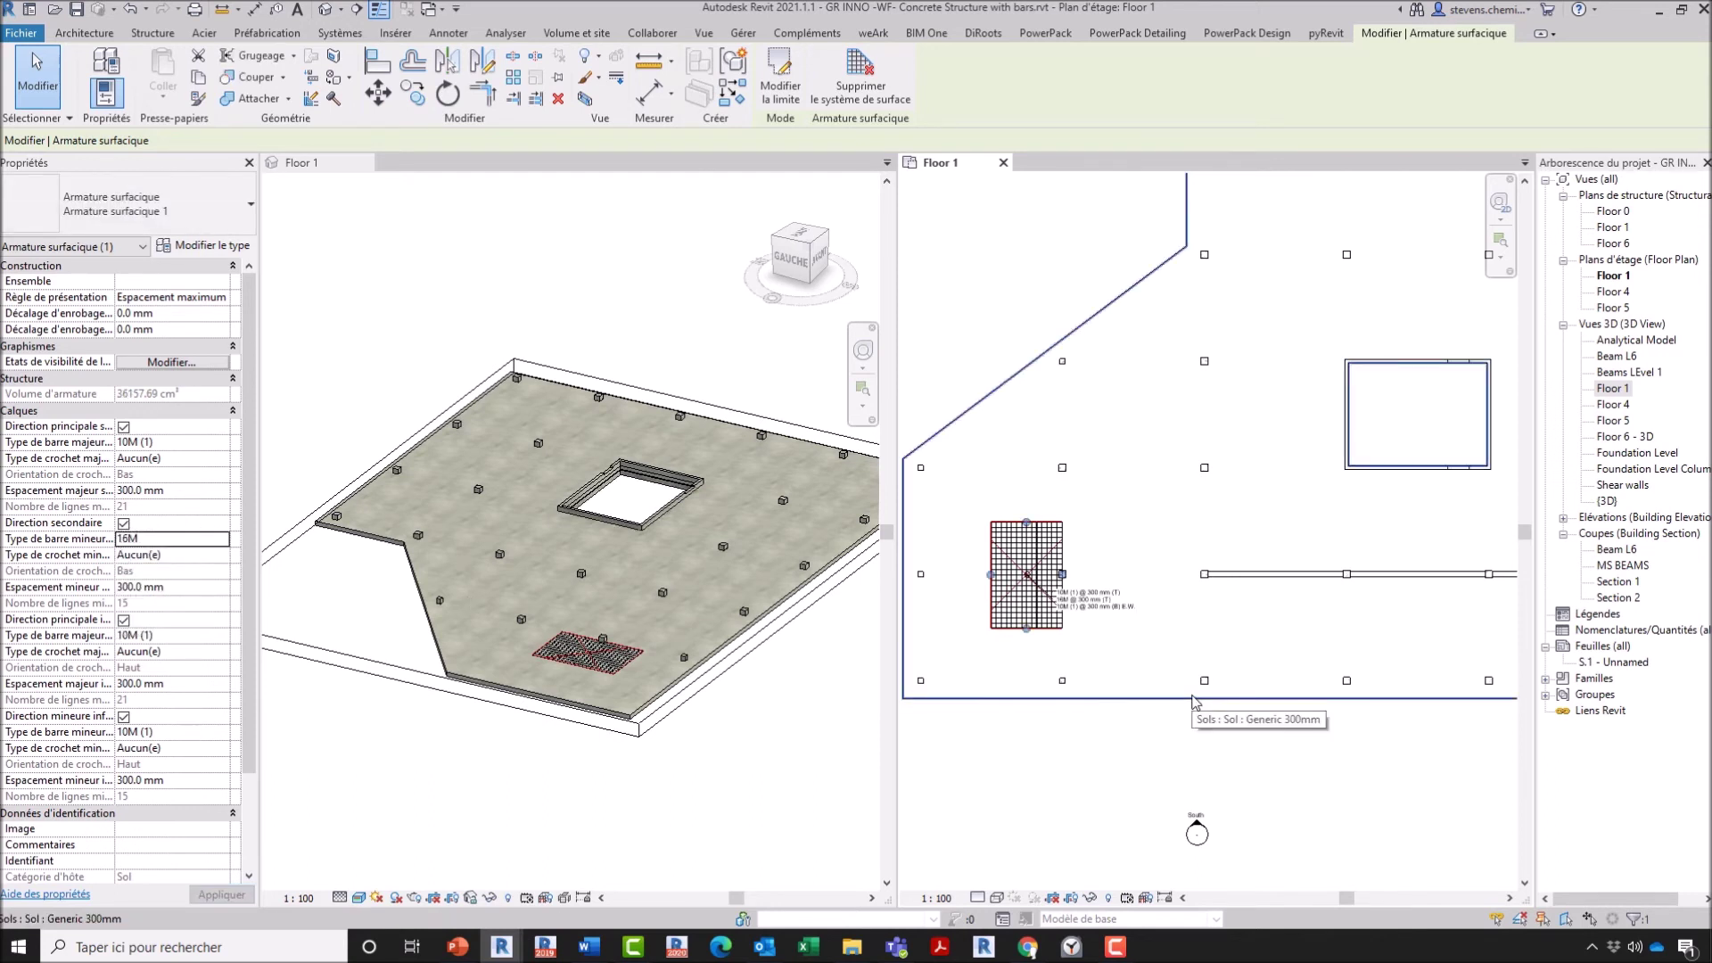
Step: Apply the PowerPack area reinforcement tool to the small rectangular reinforcement to cover the whole Floor 1 slab around its opening
{"action": "scroll", "coordinate": [606, 731], "scroll_direction": "up", "scroll_amount": 6}
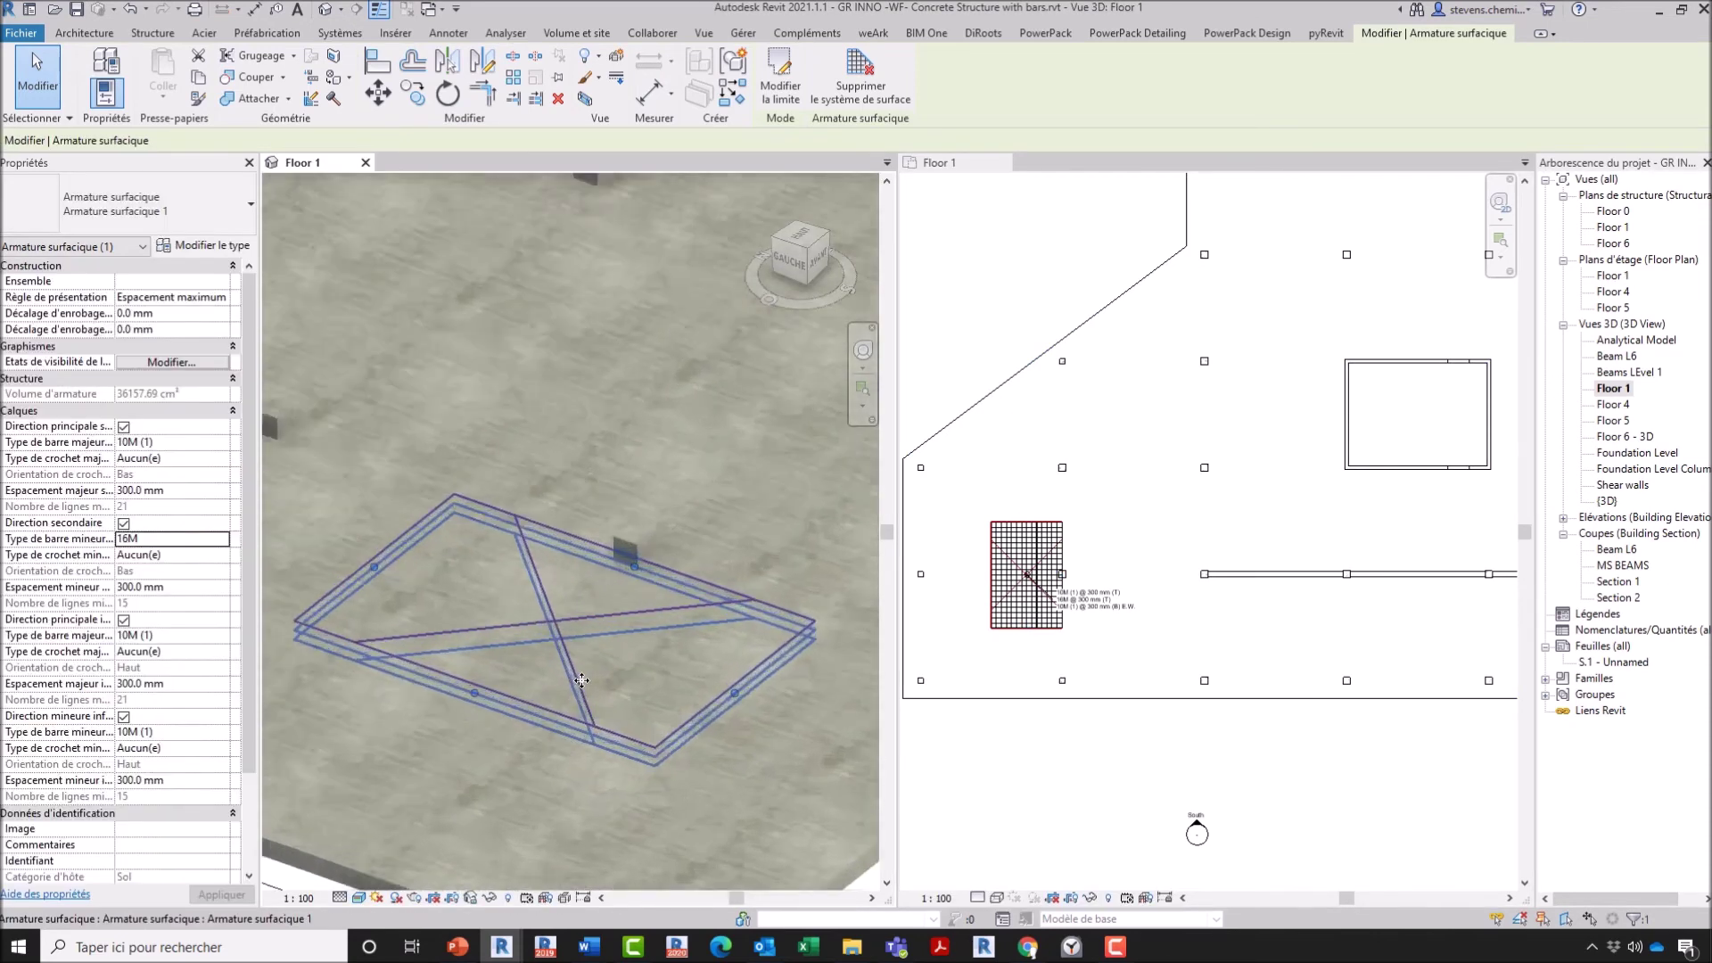
{"action": "scroll", "coordinate": [581, 680], "scroll_direction": "down", "scroll_amount": 6}
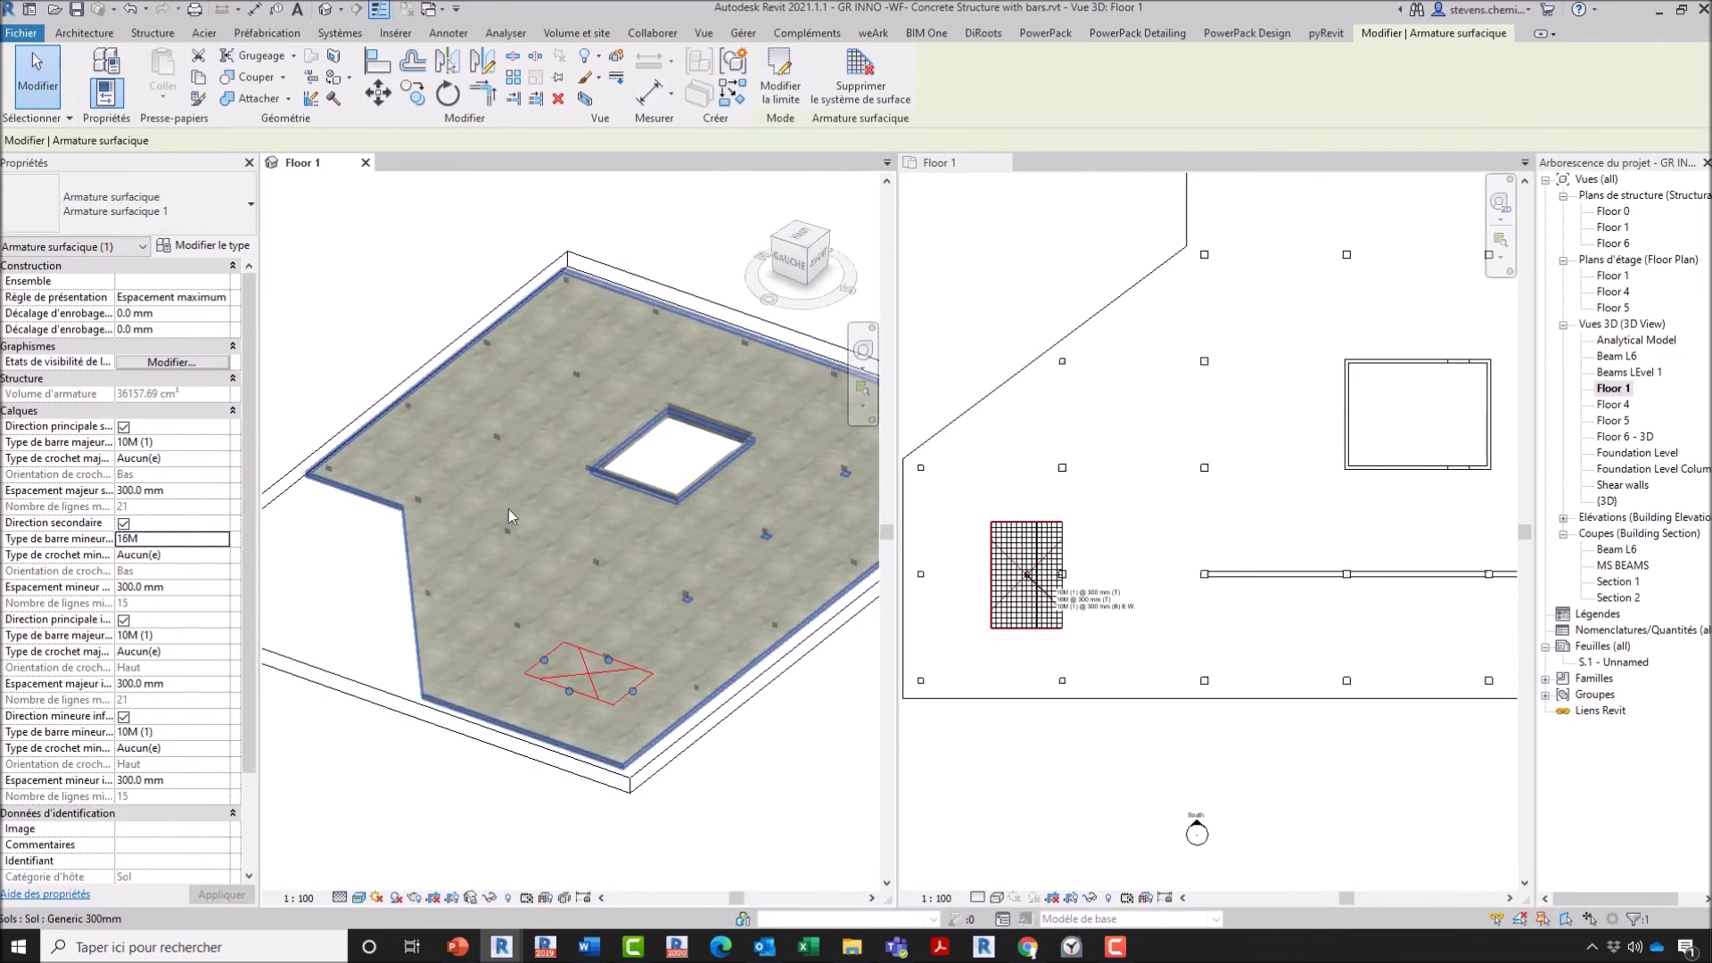
{"action": "left_click", "coordinate": [1248, 546]}
{"action": "scroll", "coordinate": [1249, 546], "scroll_direction": "down", "scroll_amount": 2}
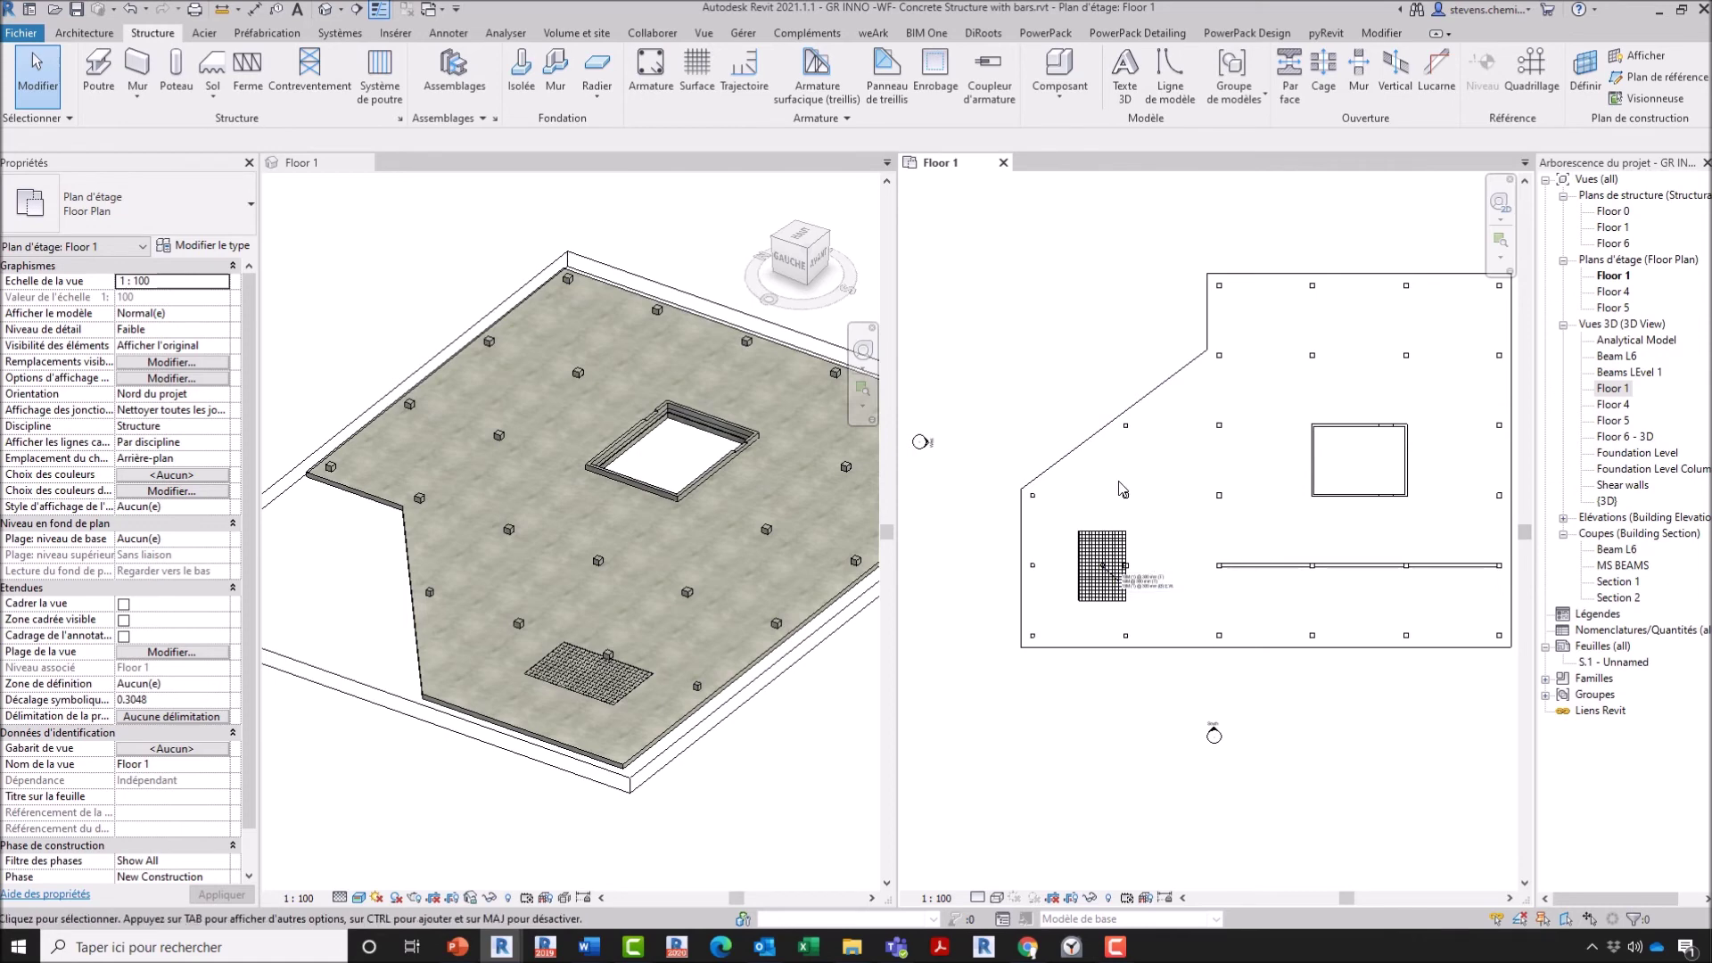
{"action": "left_click", "coordinate": [1150, 33]}
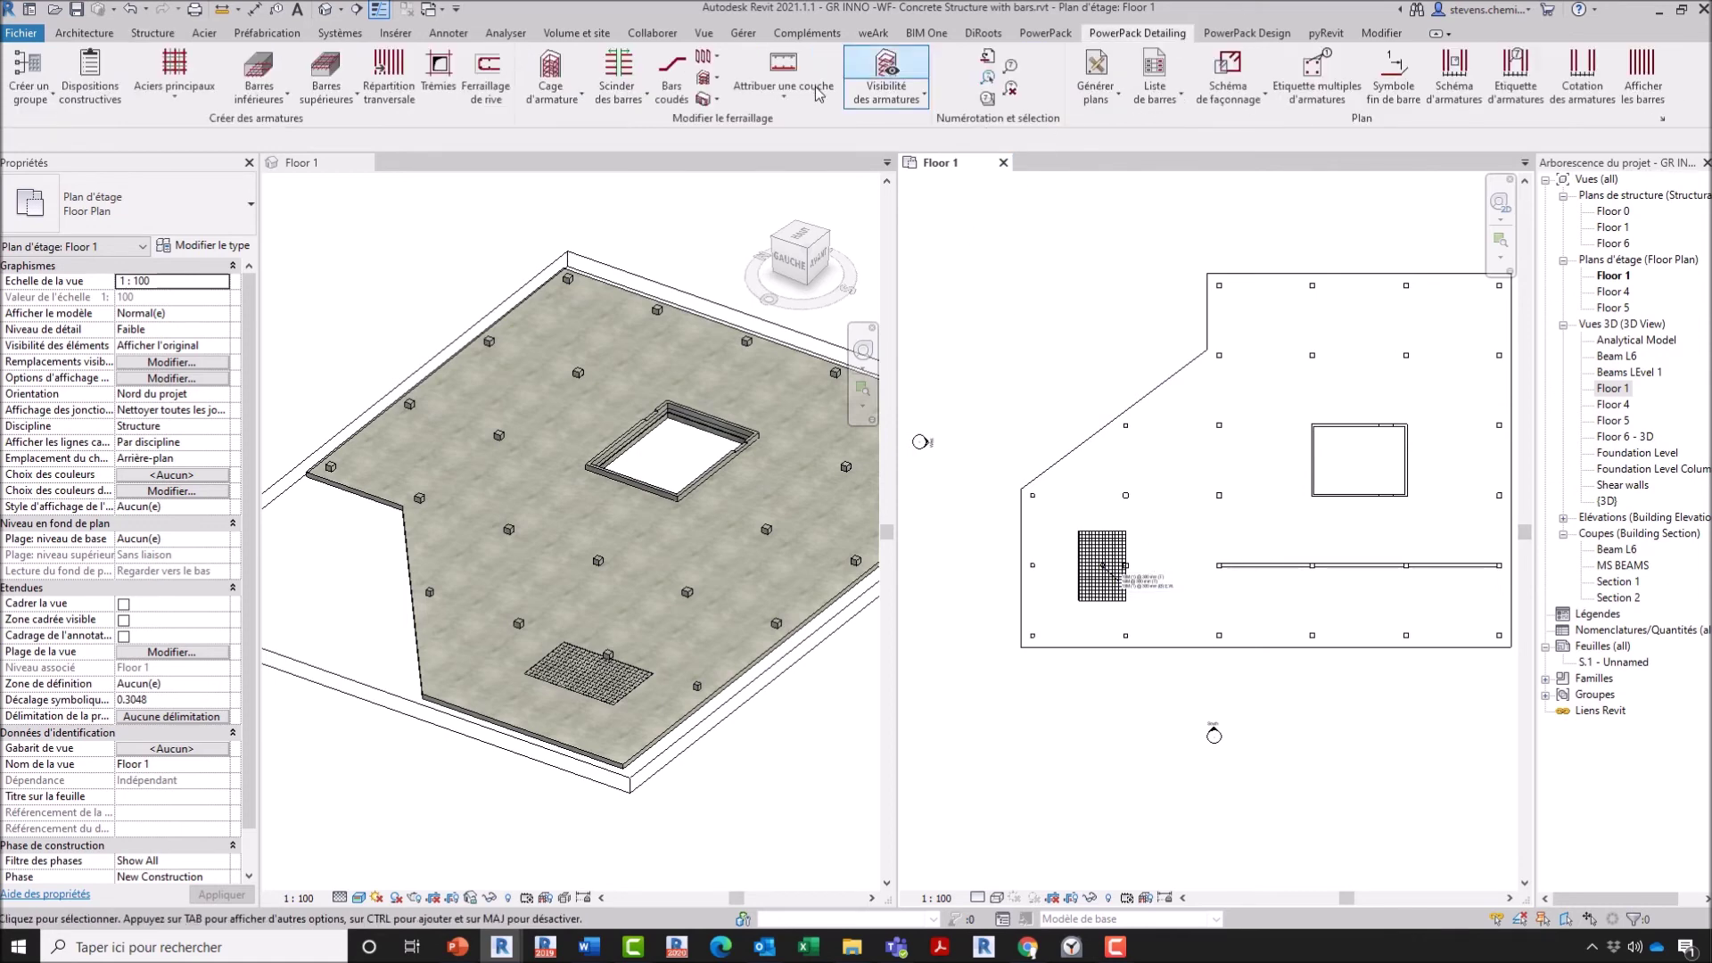
{"action": "left_click", "coordinate": [717, 80]}
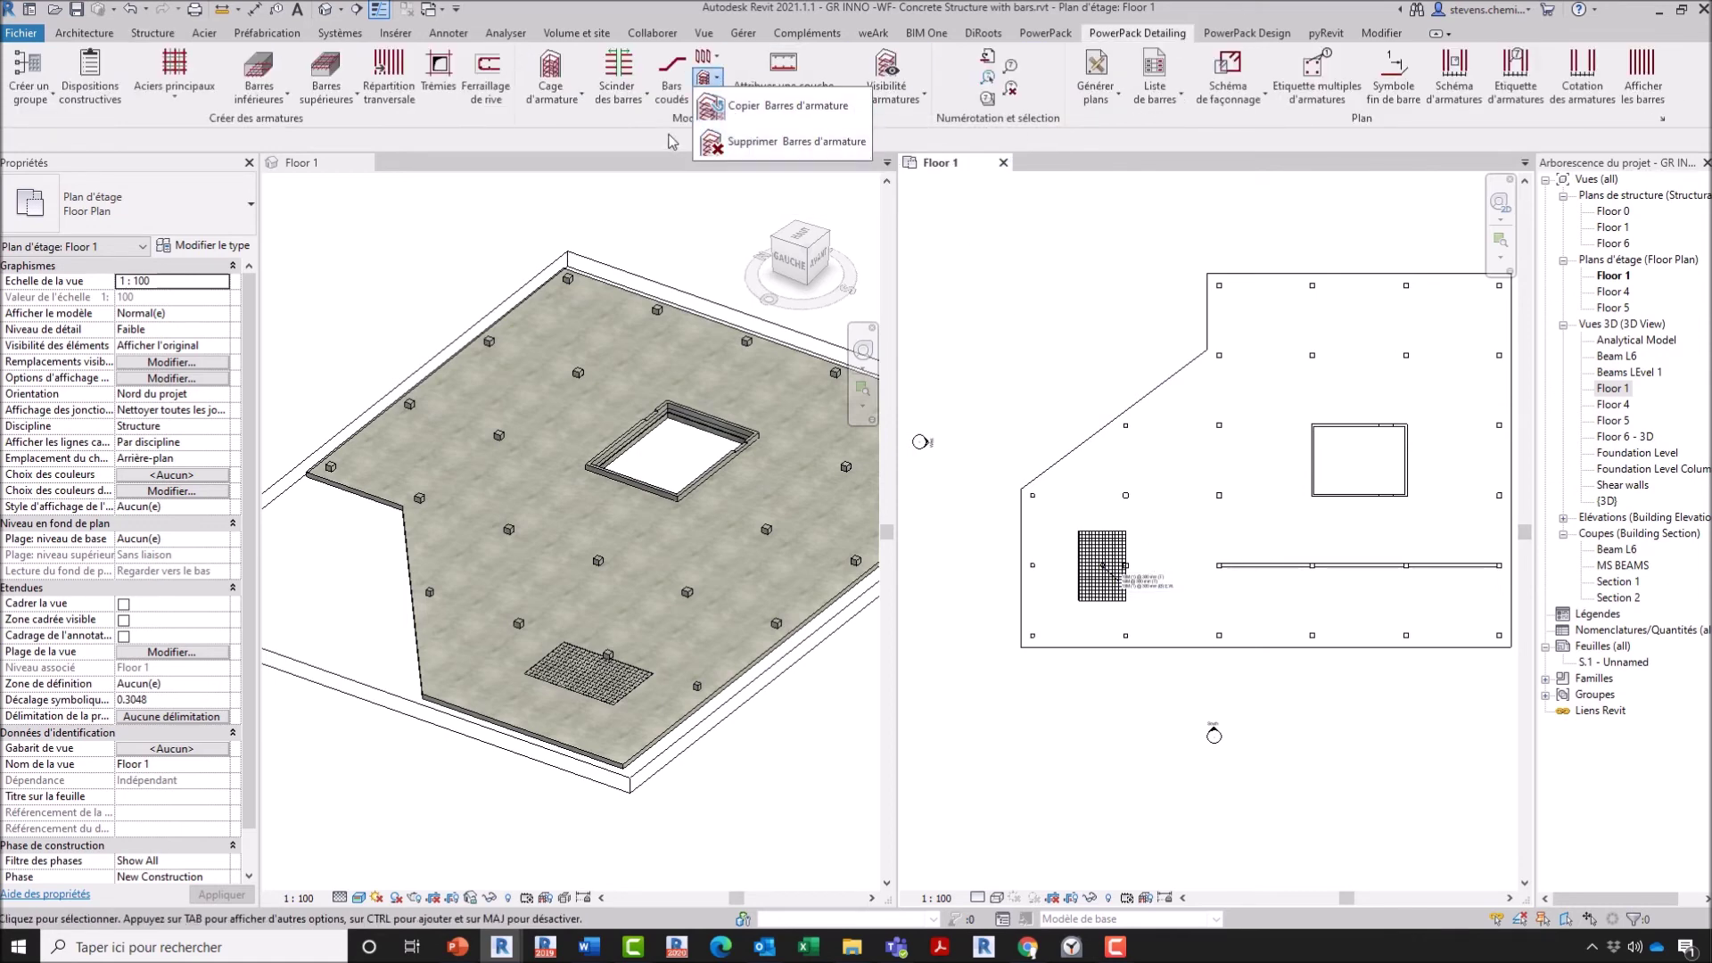
{"action": "left_click", "coordinate": [671, 135]}
{"action": "left_click", "coordinate": [706, 104]}
{"action": "left_click", "coordinate": [740, 172]}
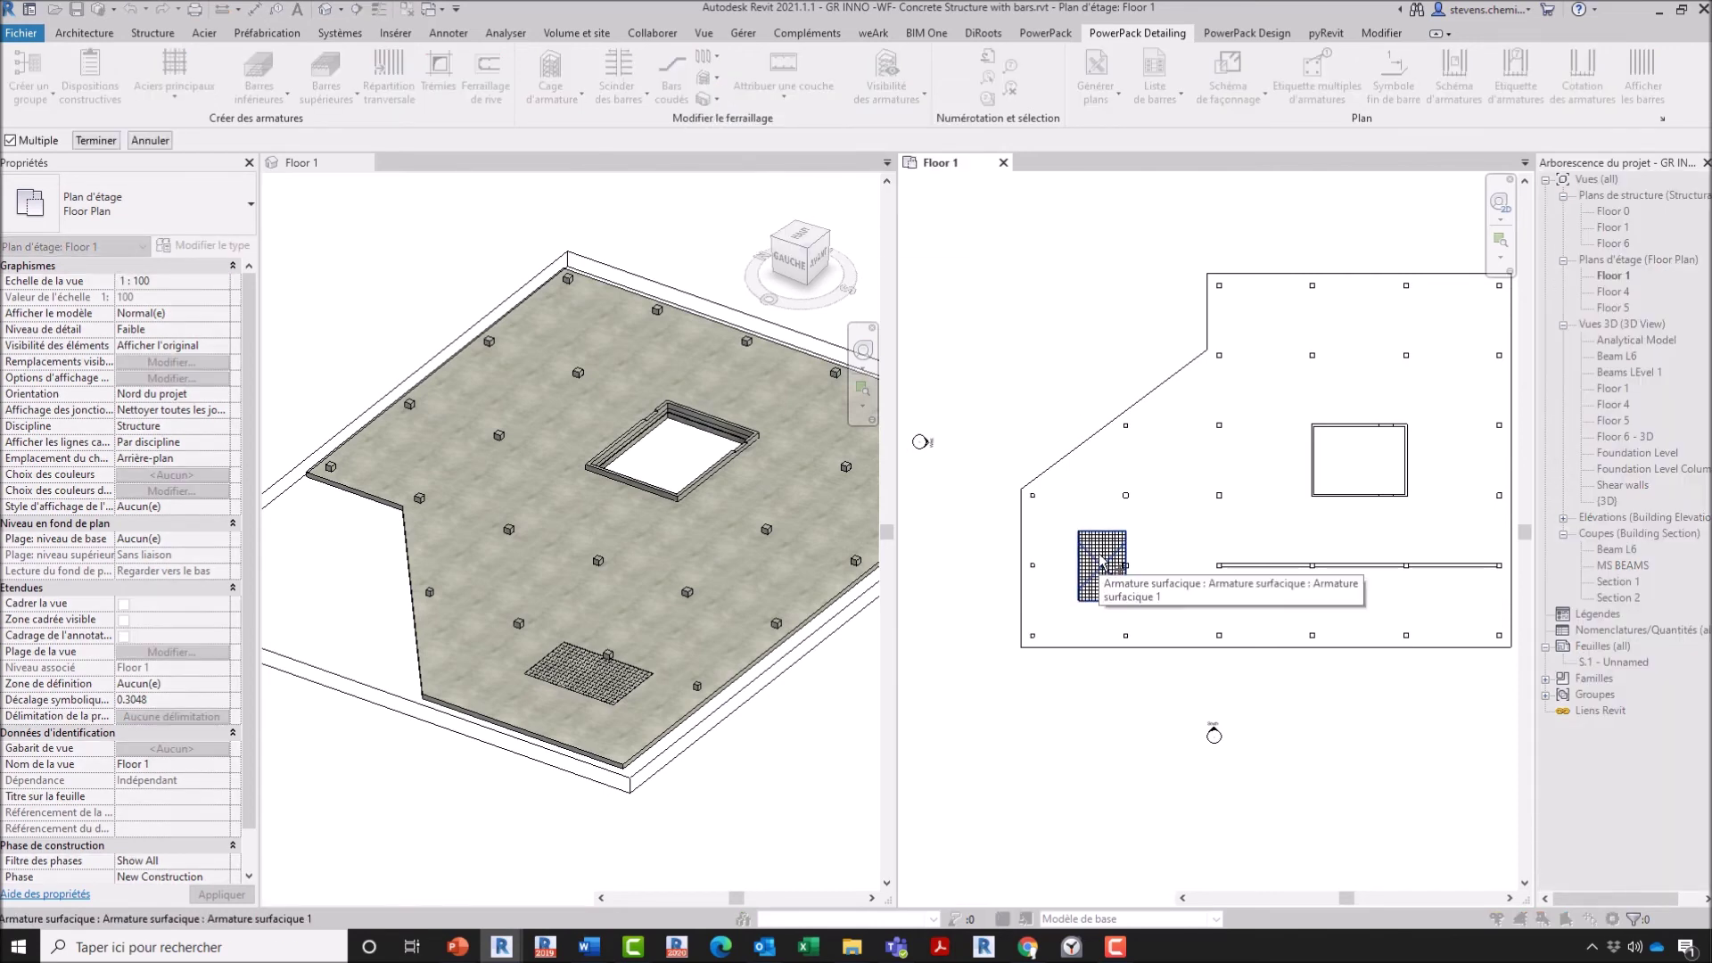
{"action": "left_click", "coordinate": [1102, 563]}
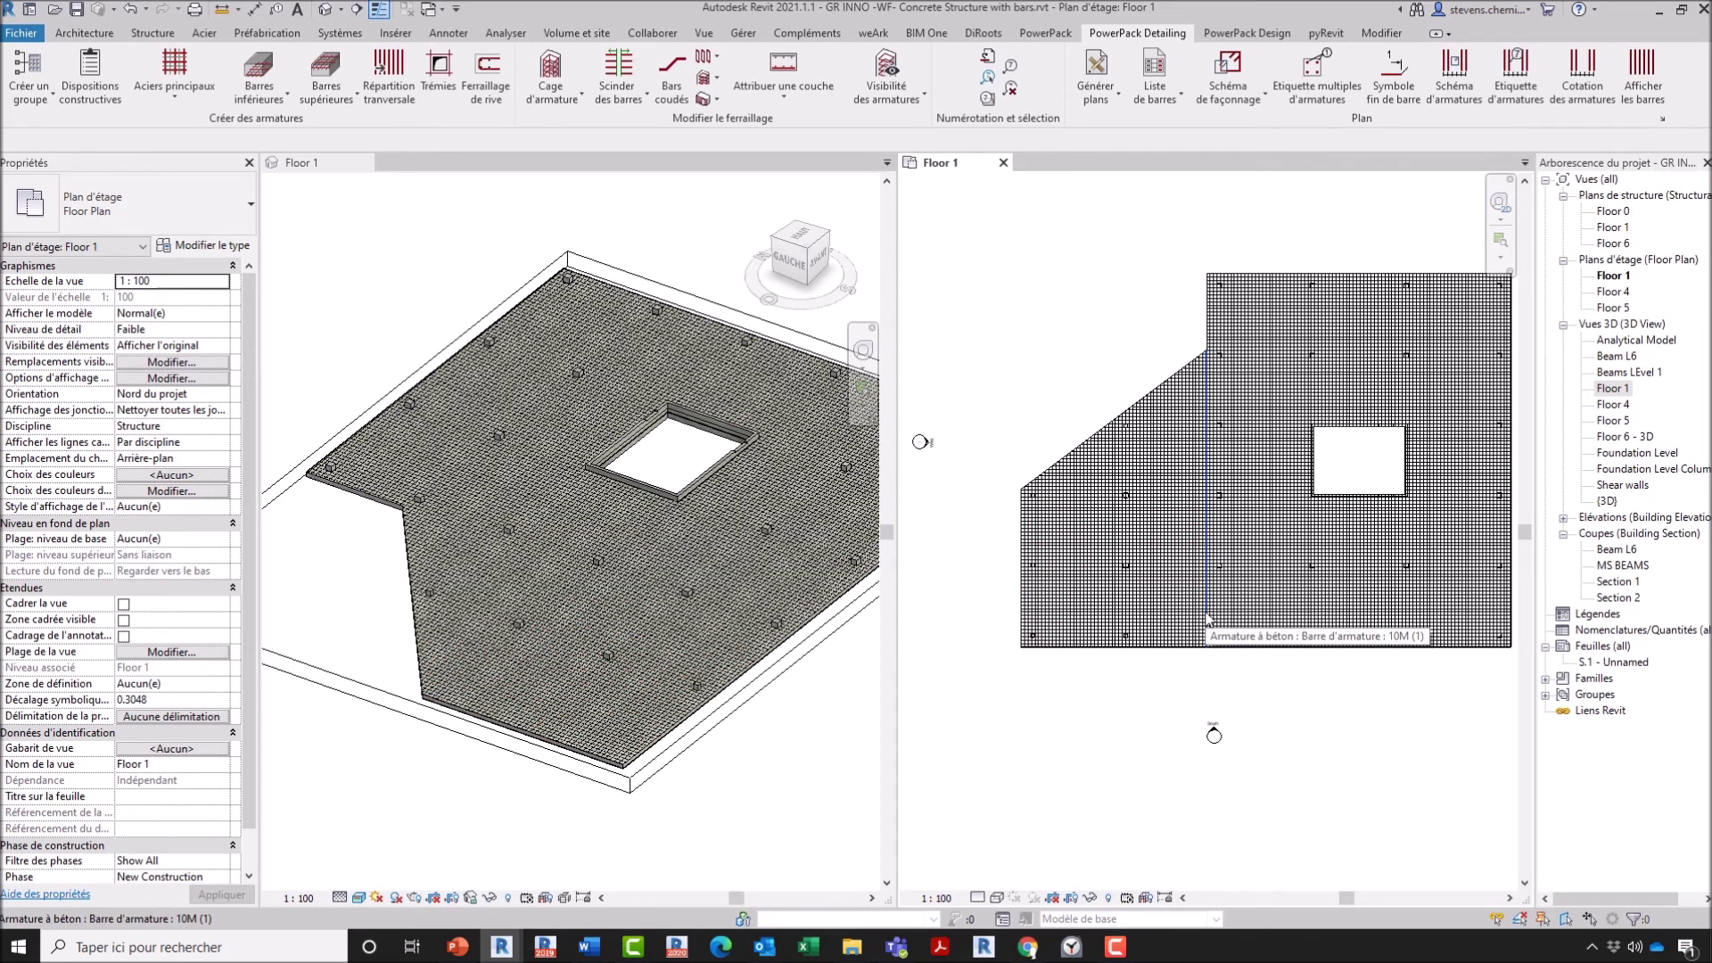
Step: Inspect the slab-wide area reinforcement in the Floor 1 plan and 3D views, including its outline around the opening
{"action": "scroll", "coordinate": [474, 589], "scroll_direction": "up", "scroll_amount": 6}
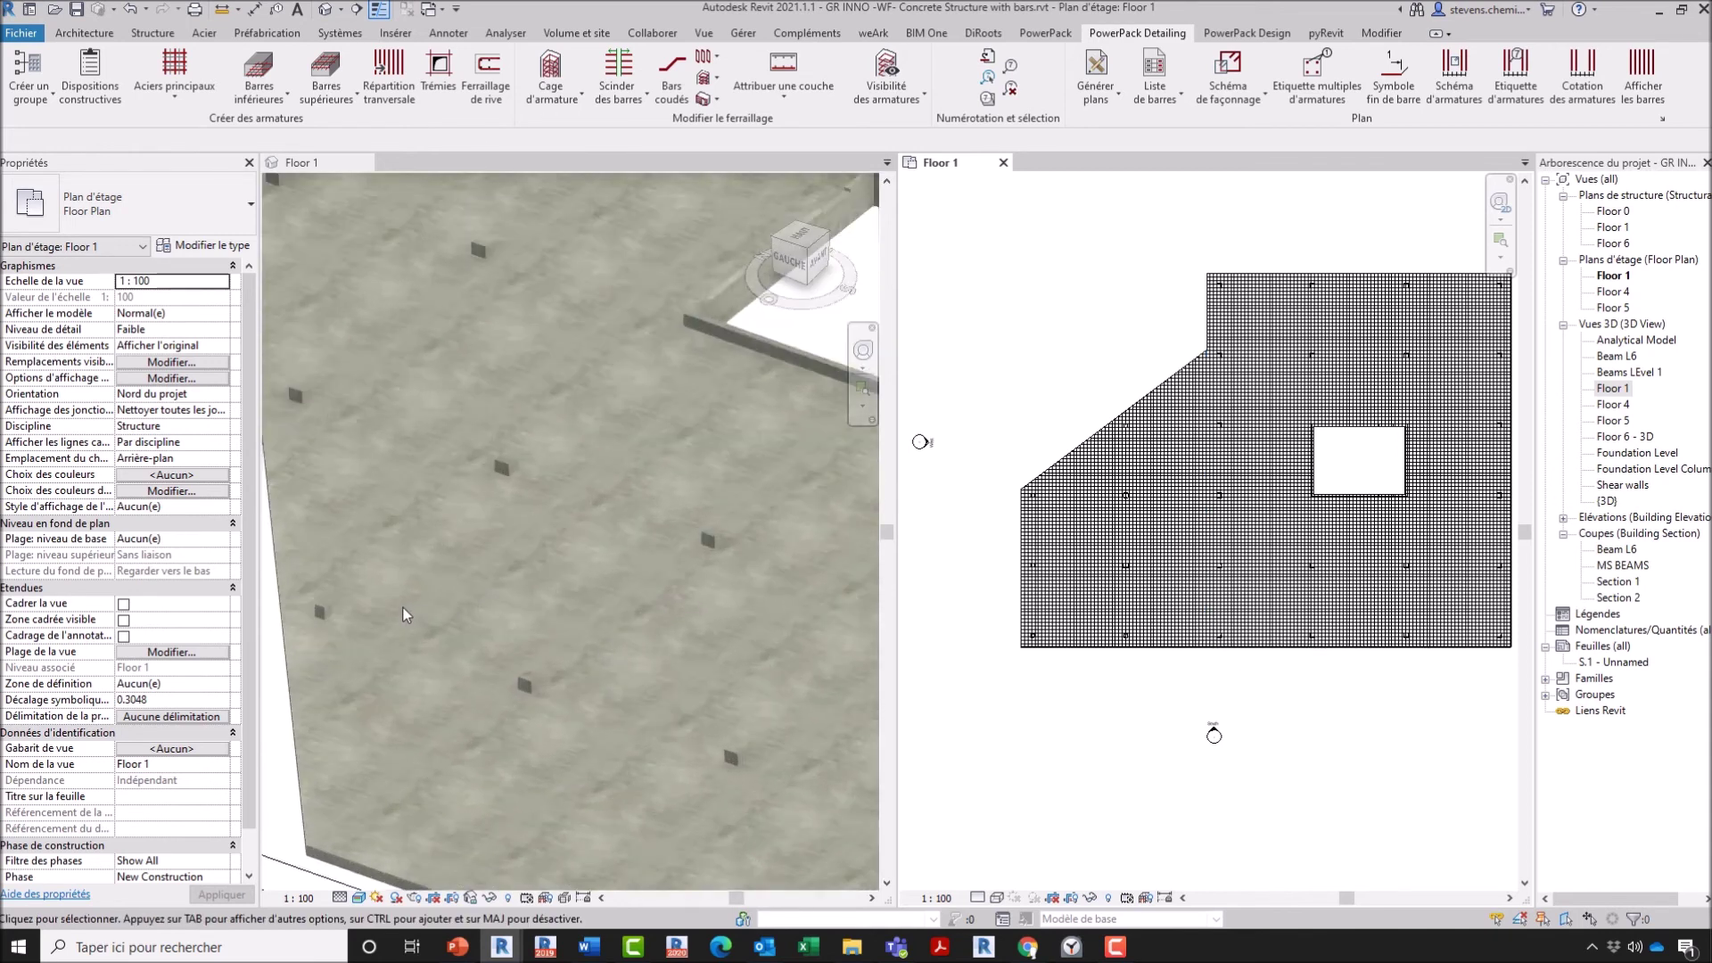
{"action": "middle_click_drag", "start_coordinate": [1164, 553], "coordinate": [1121, 560]}
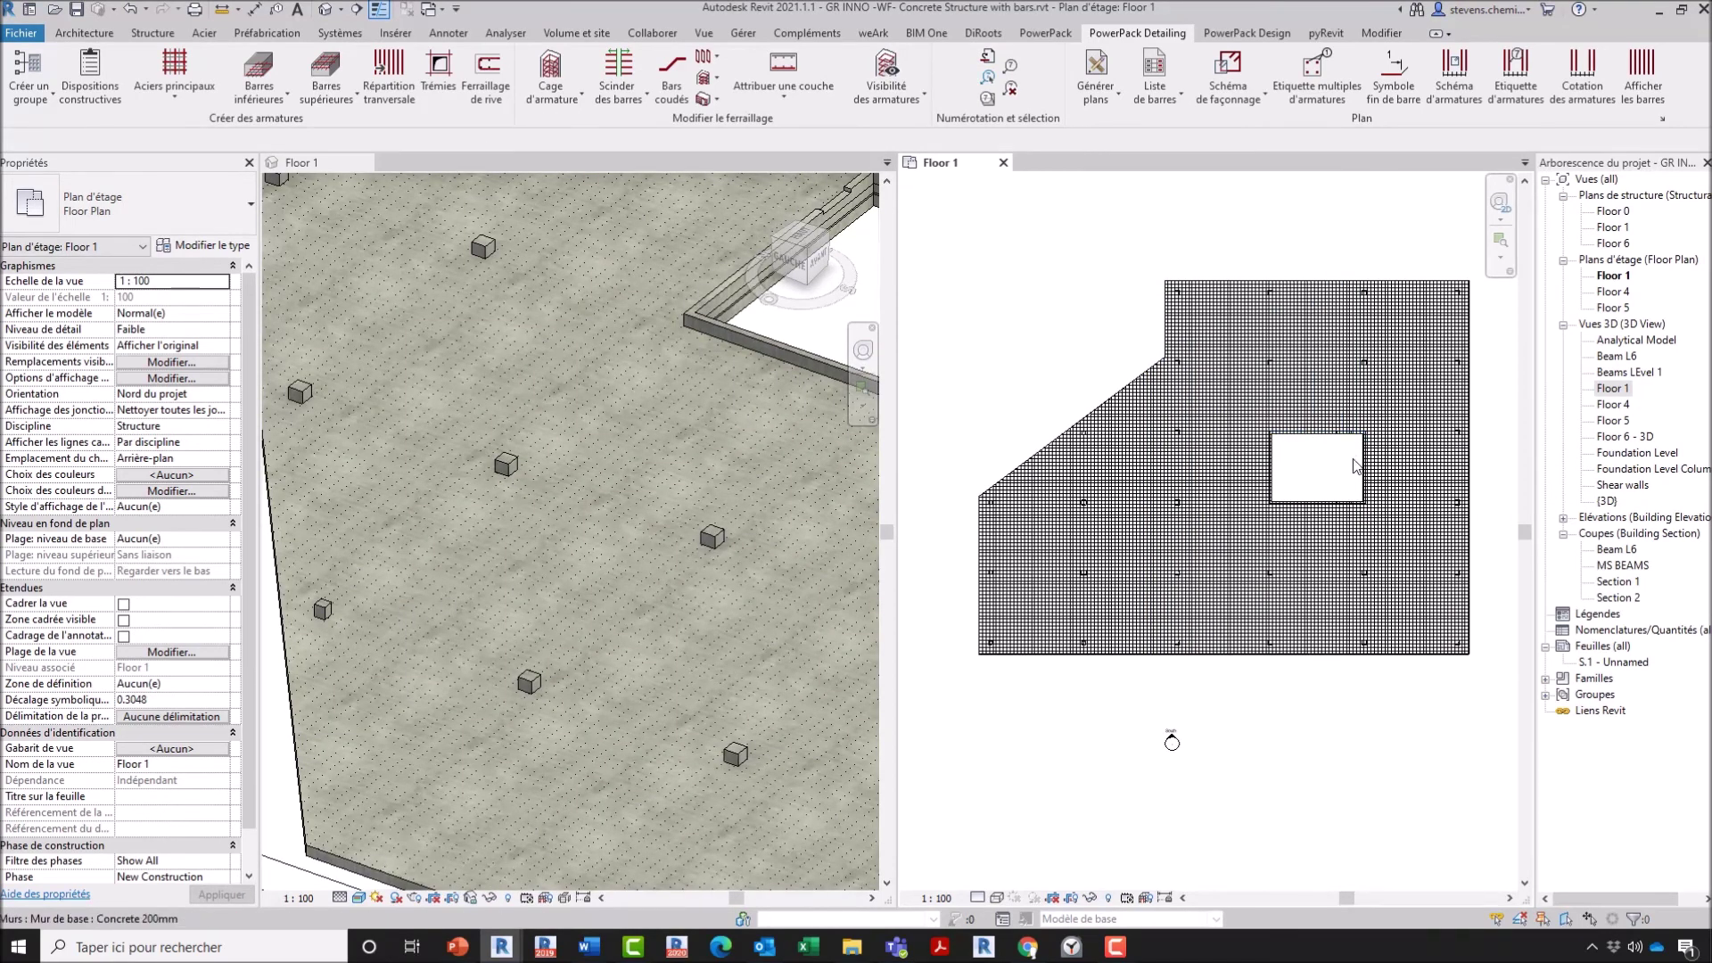
{"action": "left_click", "coordinate": [1404, 478]}
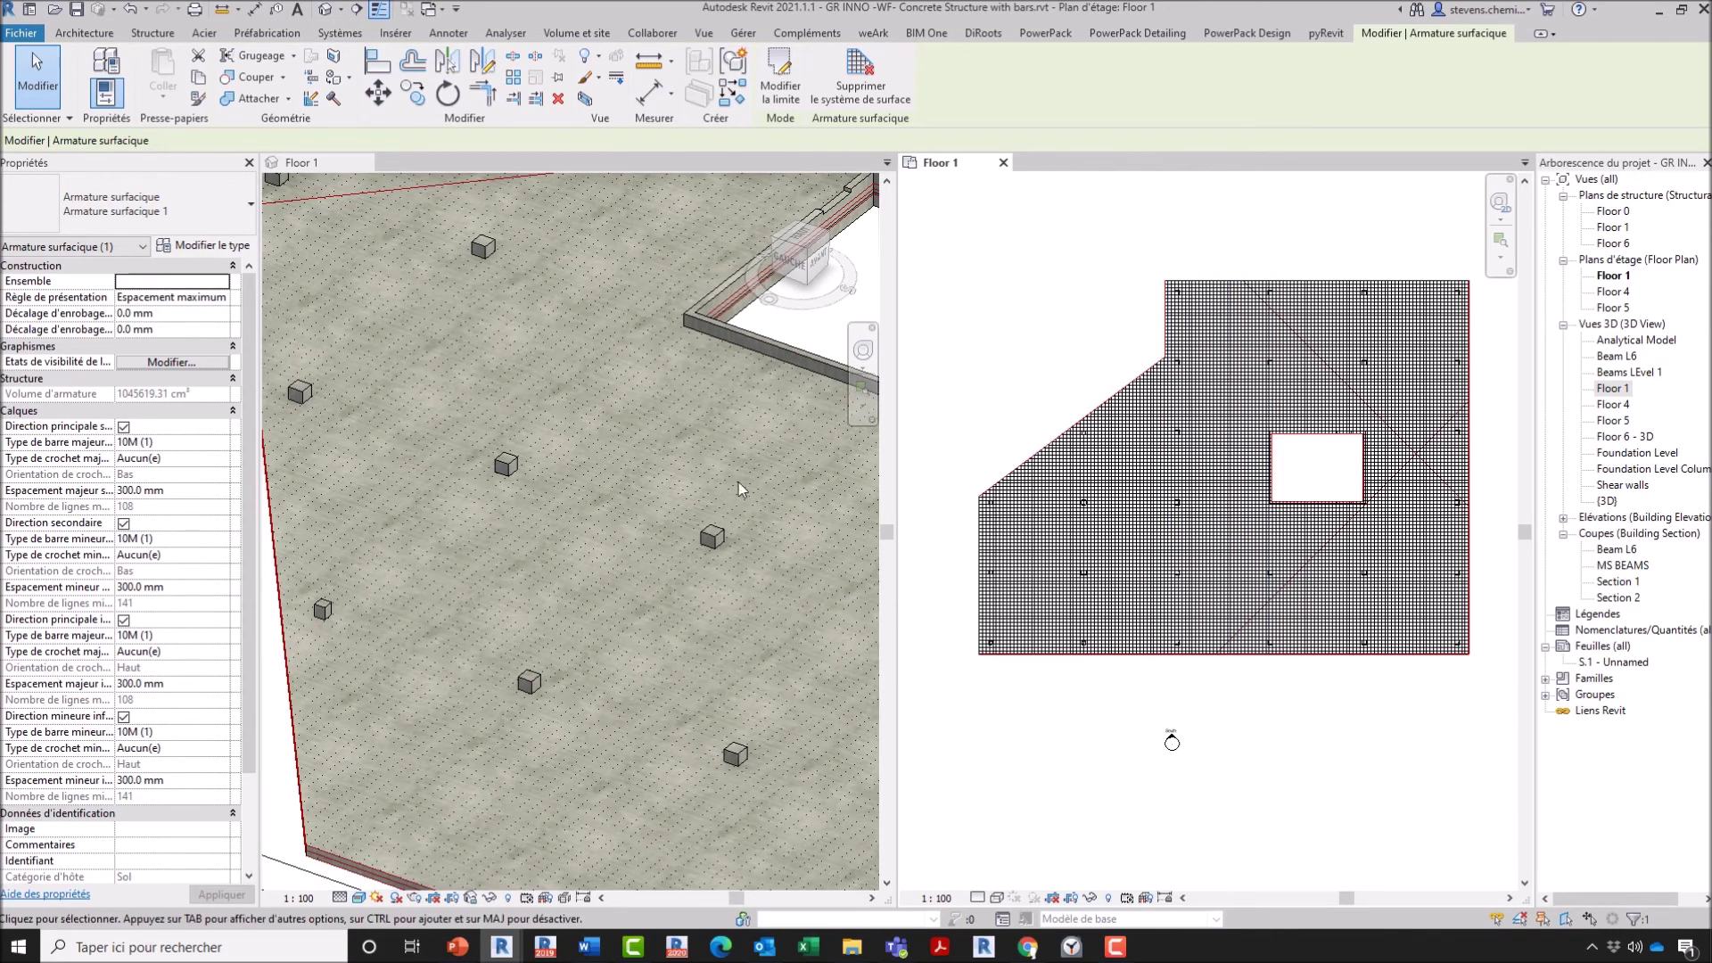
{"action": "scroll", "coordinate": [692, 496], "scroll_direction": "down", "scroll_amount": 2}
{"action": "middle_click_drag", "start_coordinate": [690, 447], "coordinate": [678, 481], "text": "shift"}
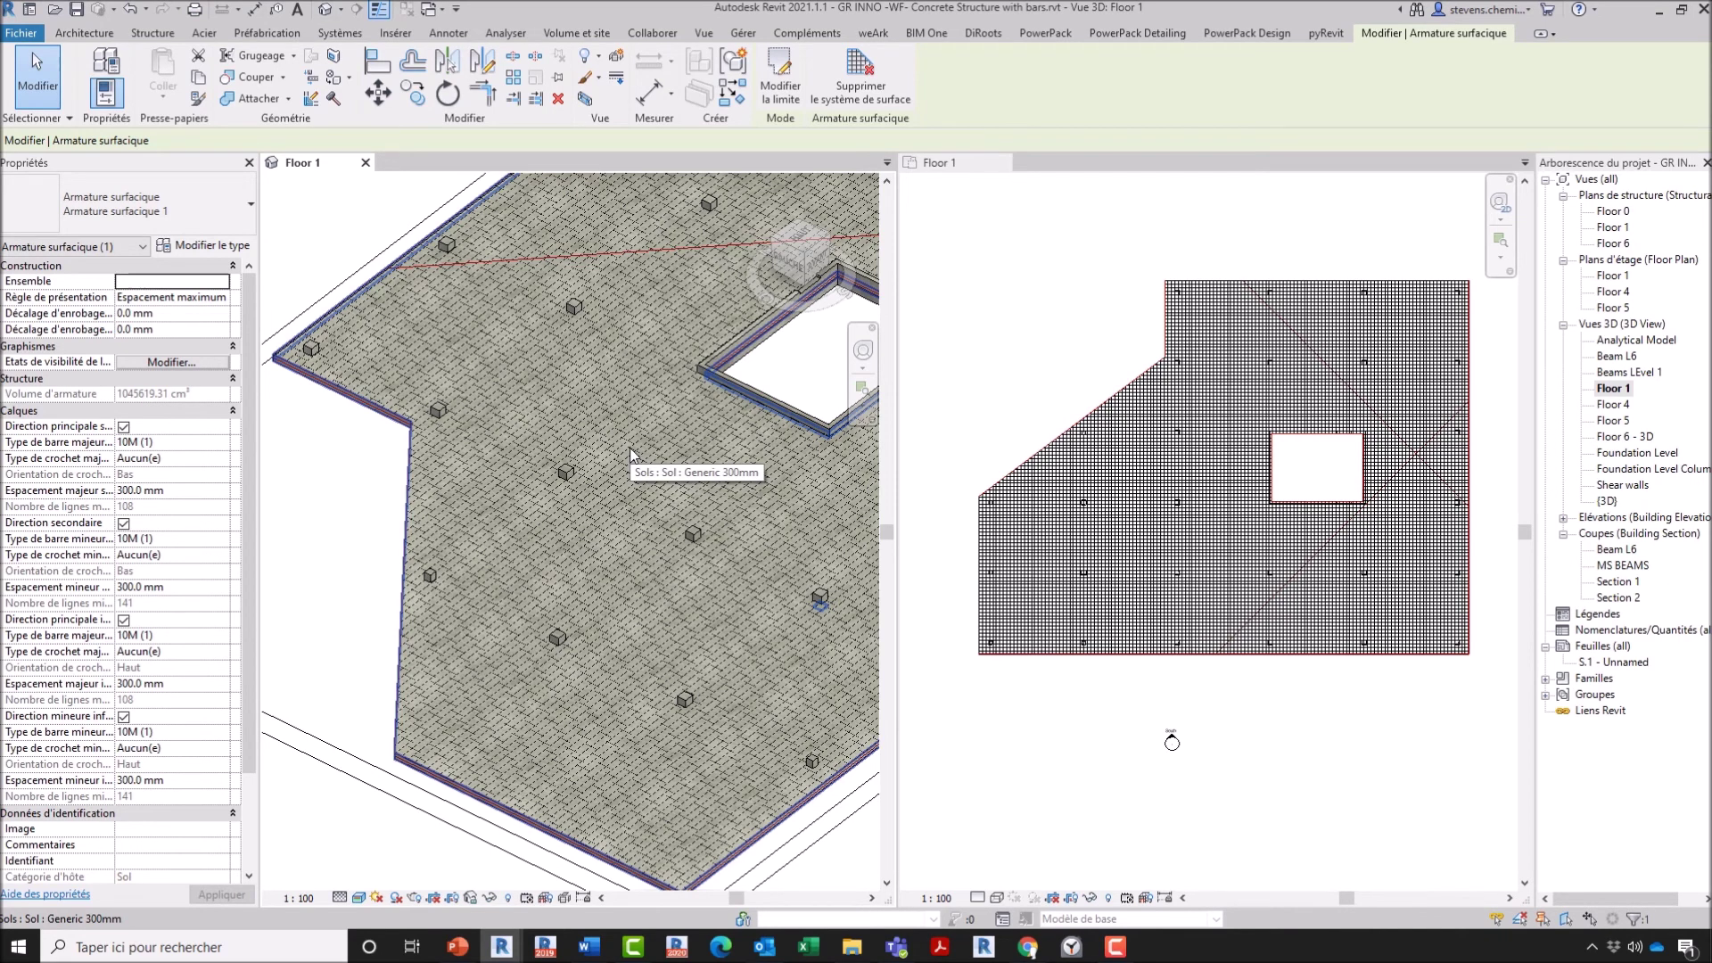
{"action": "key", "text": "Escape"}
{"action": "scroll", "coordinate": [677, 360], "scroll_direction": "down", "scroll_amount": 2}
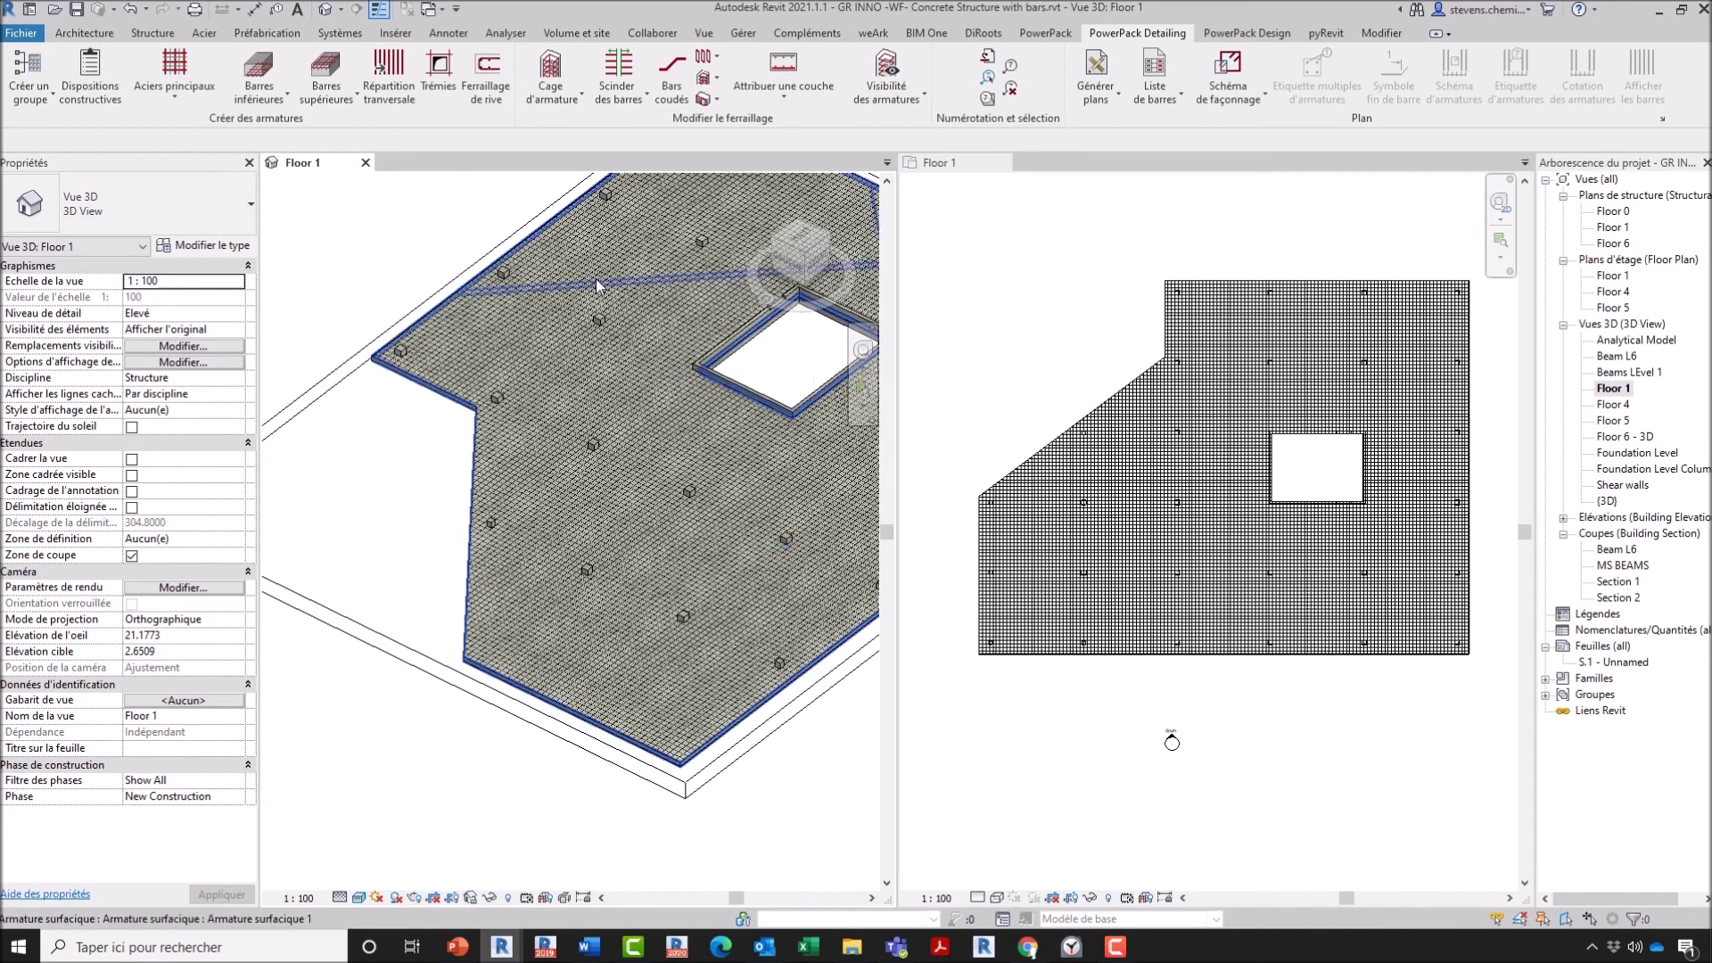
Step: Switch to the G_P4R_Detailling_SDE.rvt project and clear the stirrup set selection in the P13-AA beam detail view
{"action": "mouse_move", "coordinate": [514, 950]}
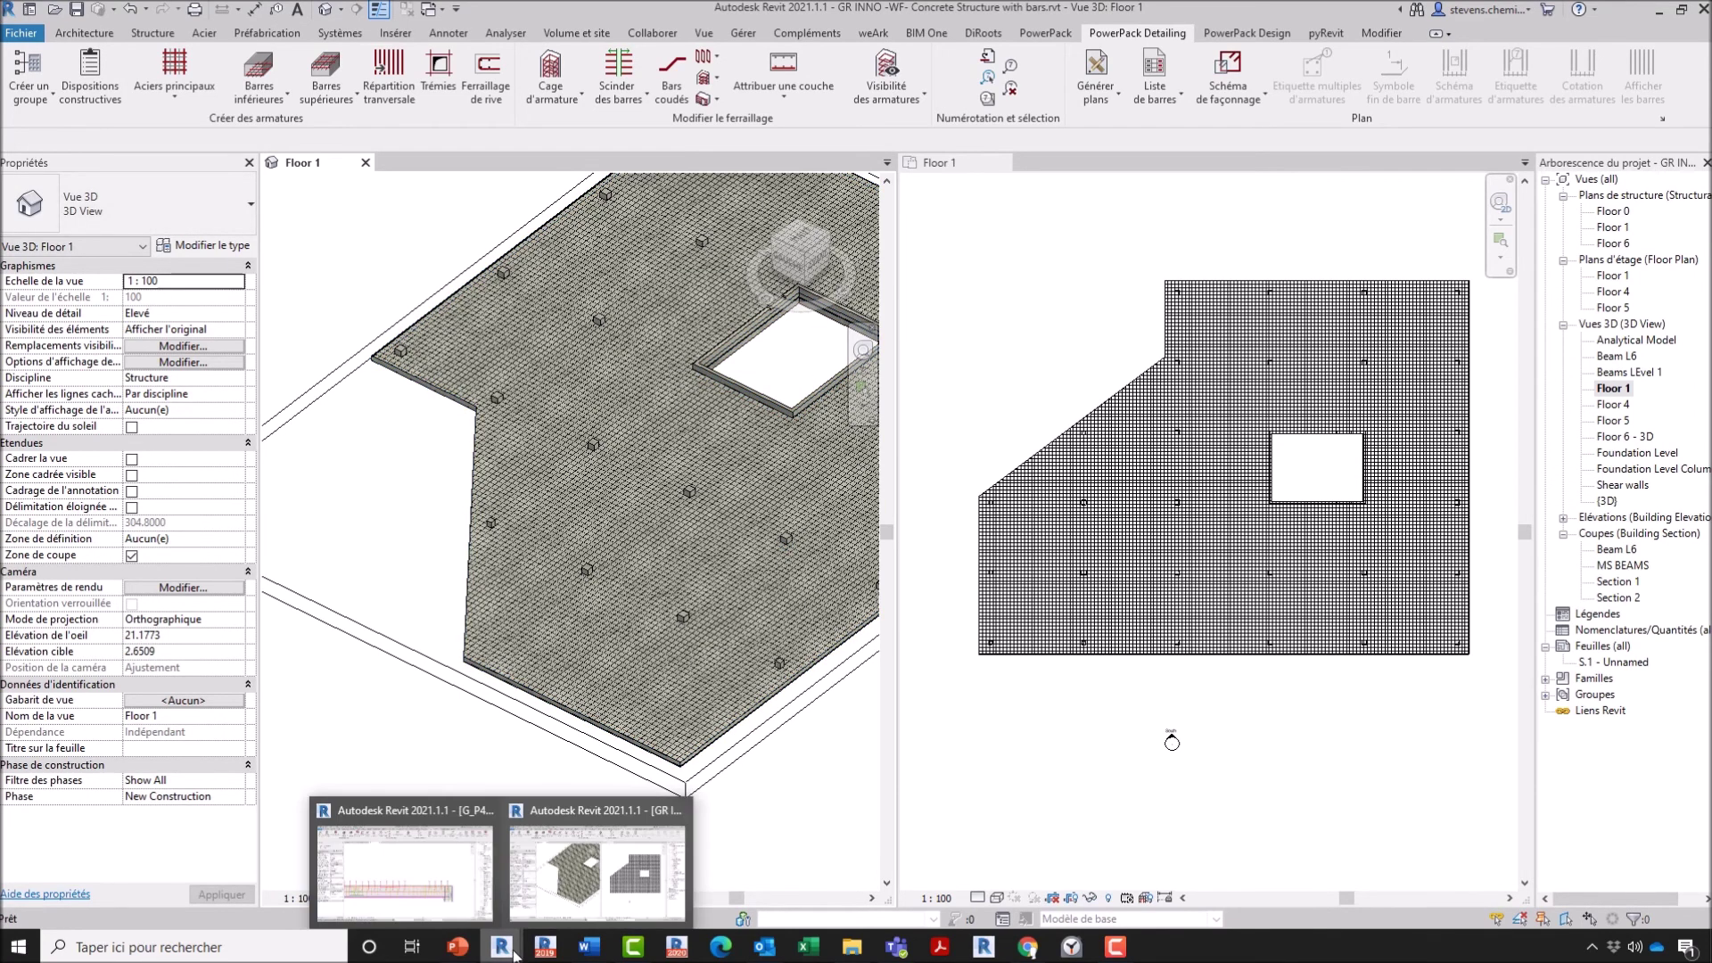
{"action": "left_click", "coordinate": [450, 887]}
{"action": "scroll", "coordinate": [515, 589], "scroll_direction": "up", "scroll_amount": 5}
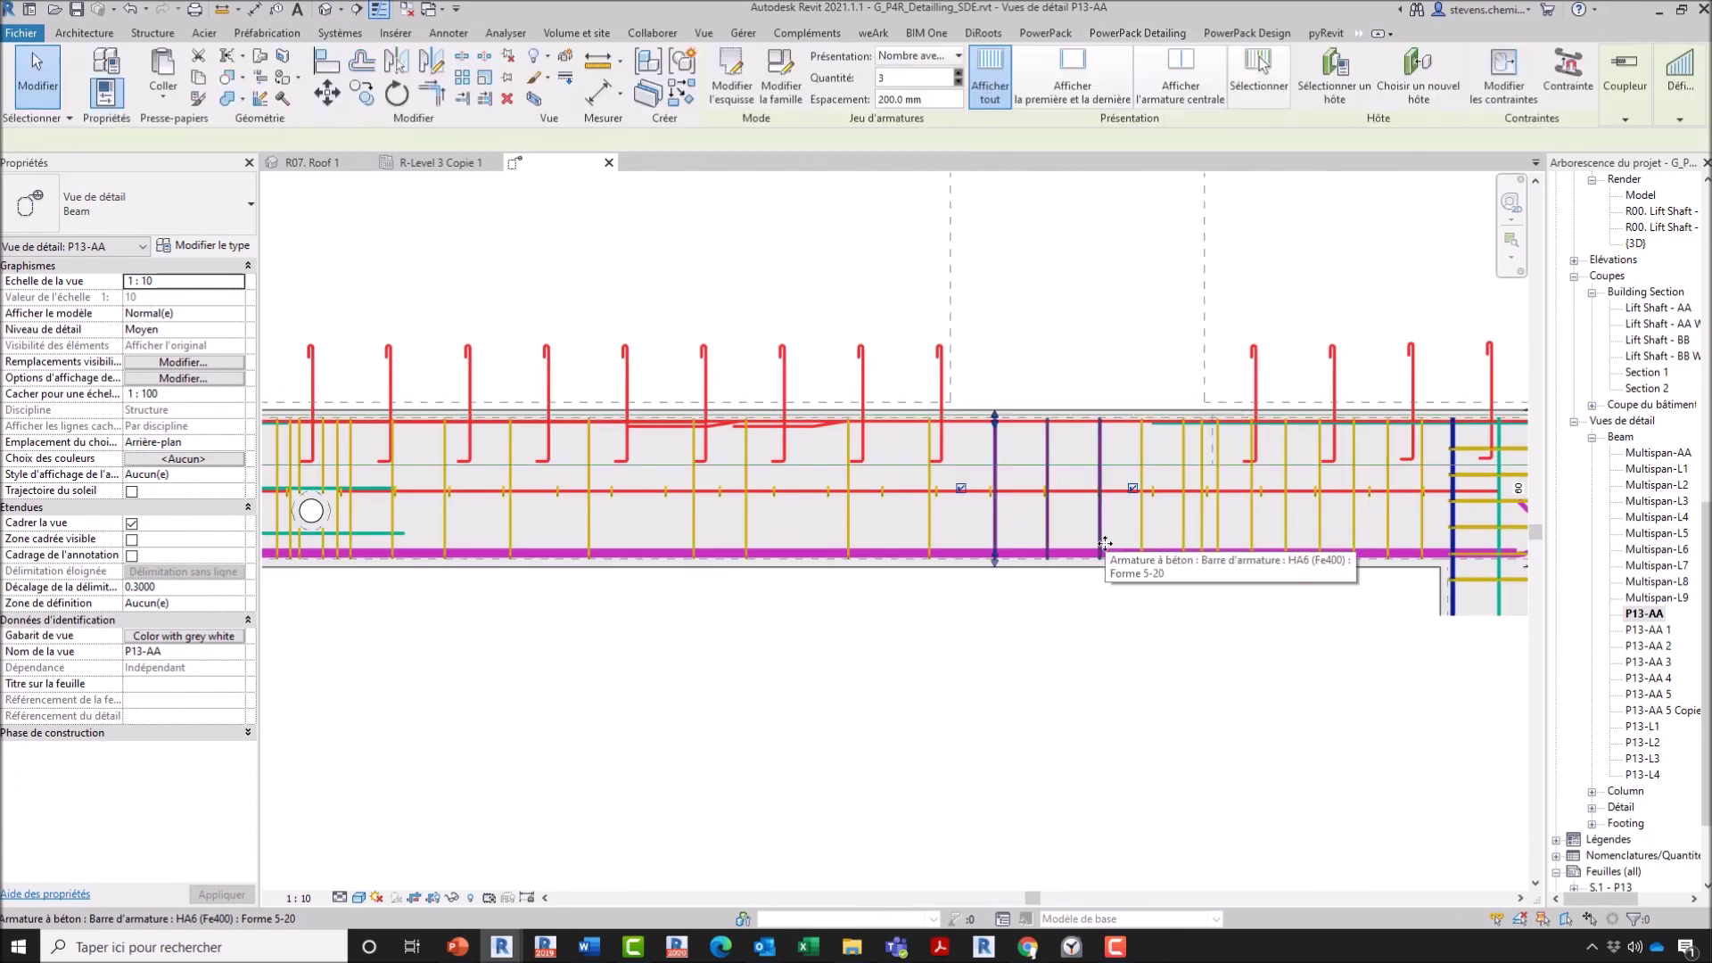
{"action": "left_click", "coordinate": [1098, 540]}
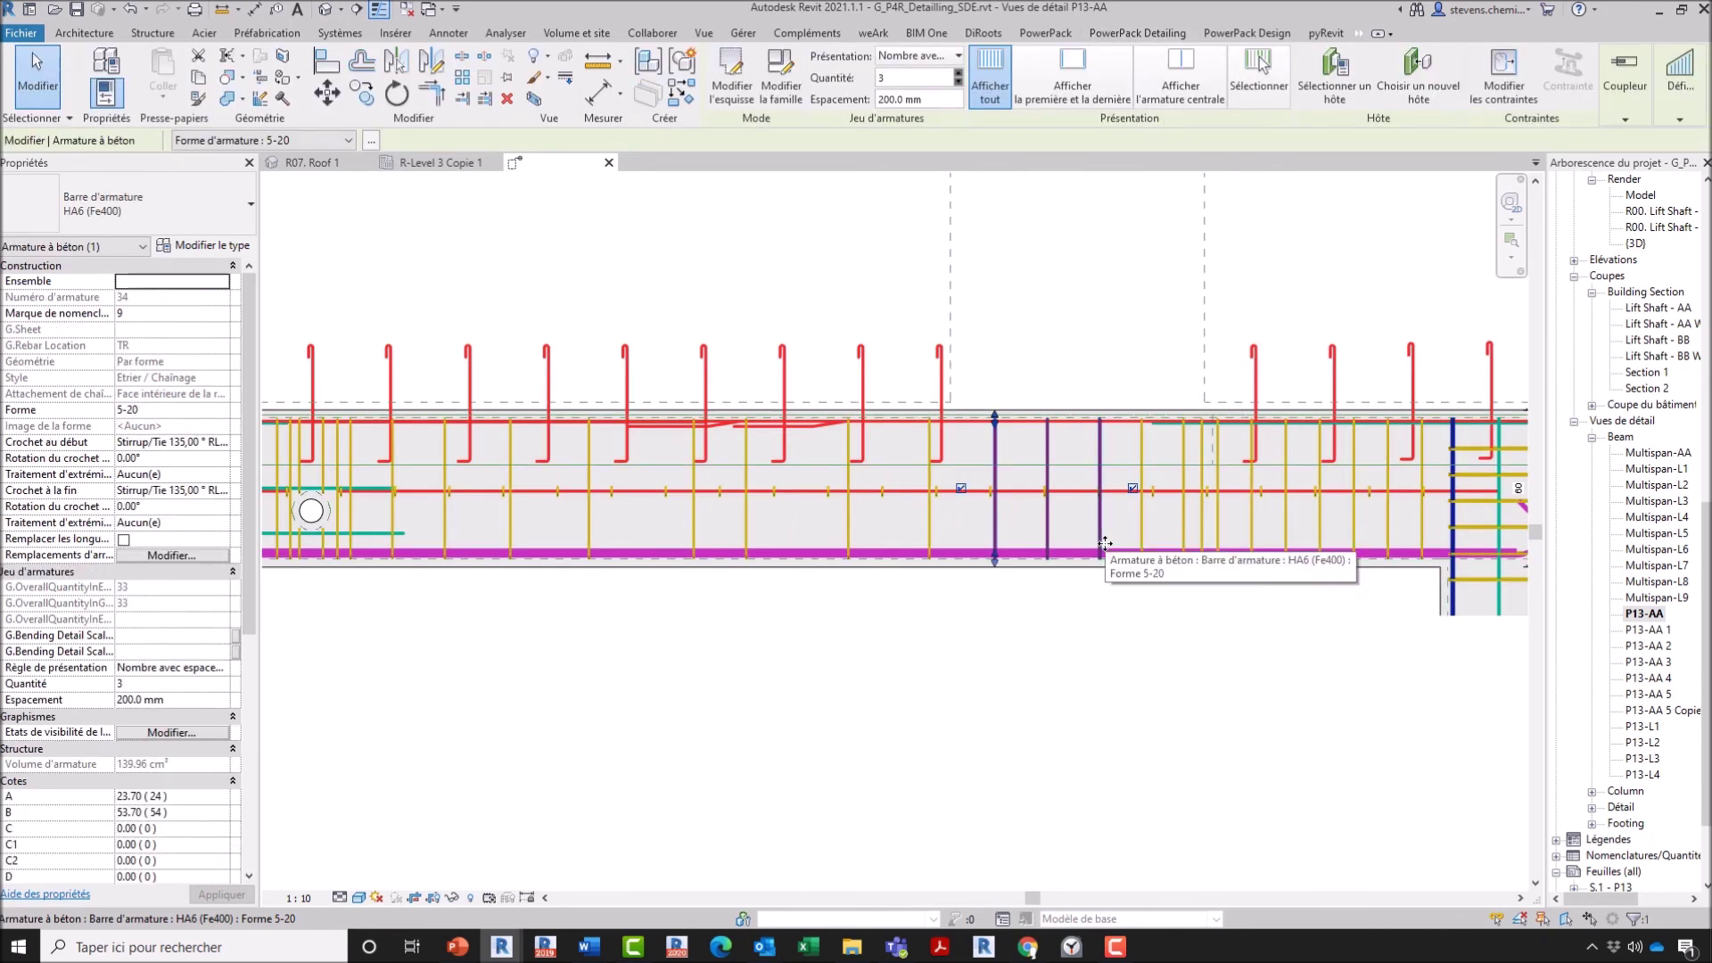
{"action": "key", "text": "Escape"}
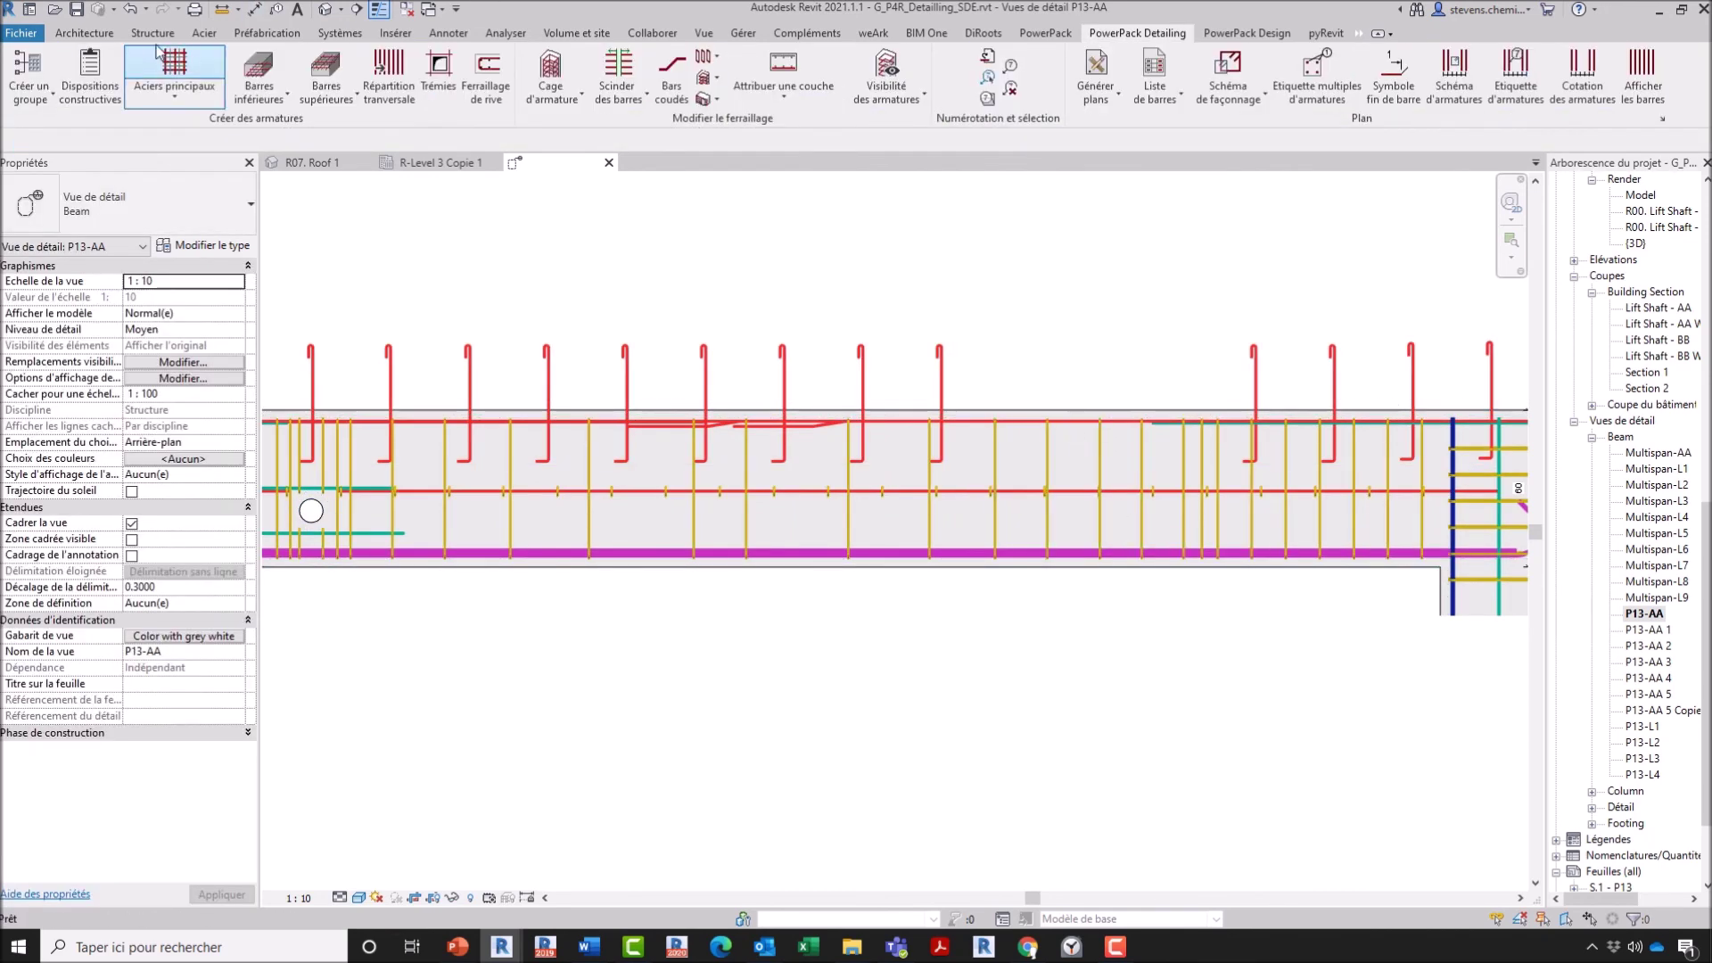
{"action": "left_click", "coordinate": [1290, 75]}
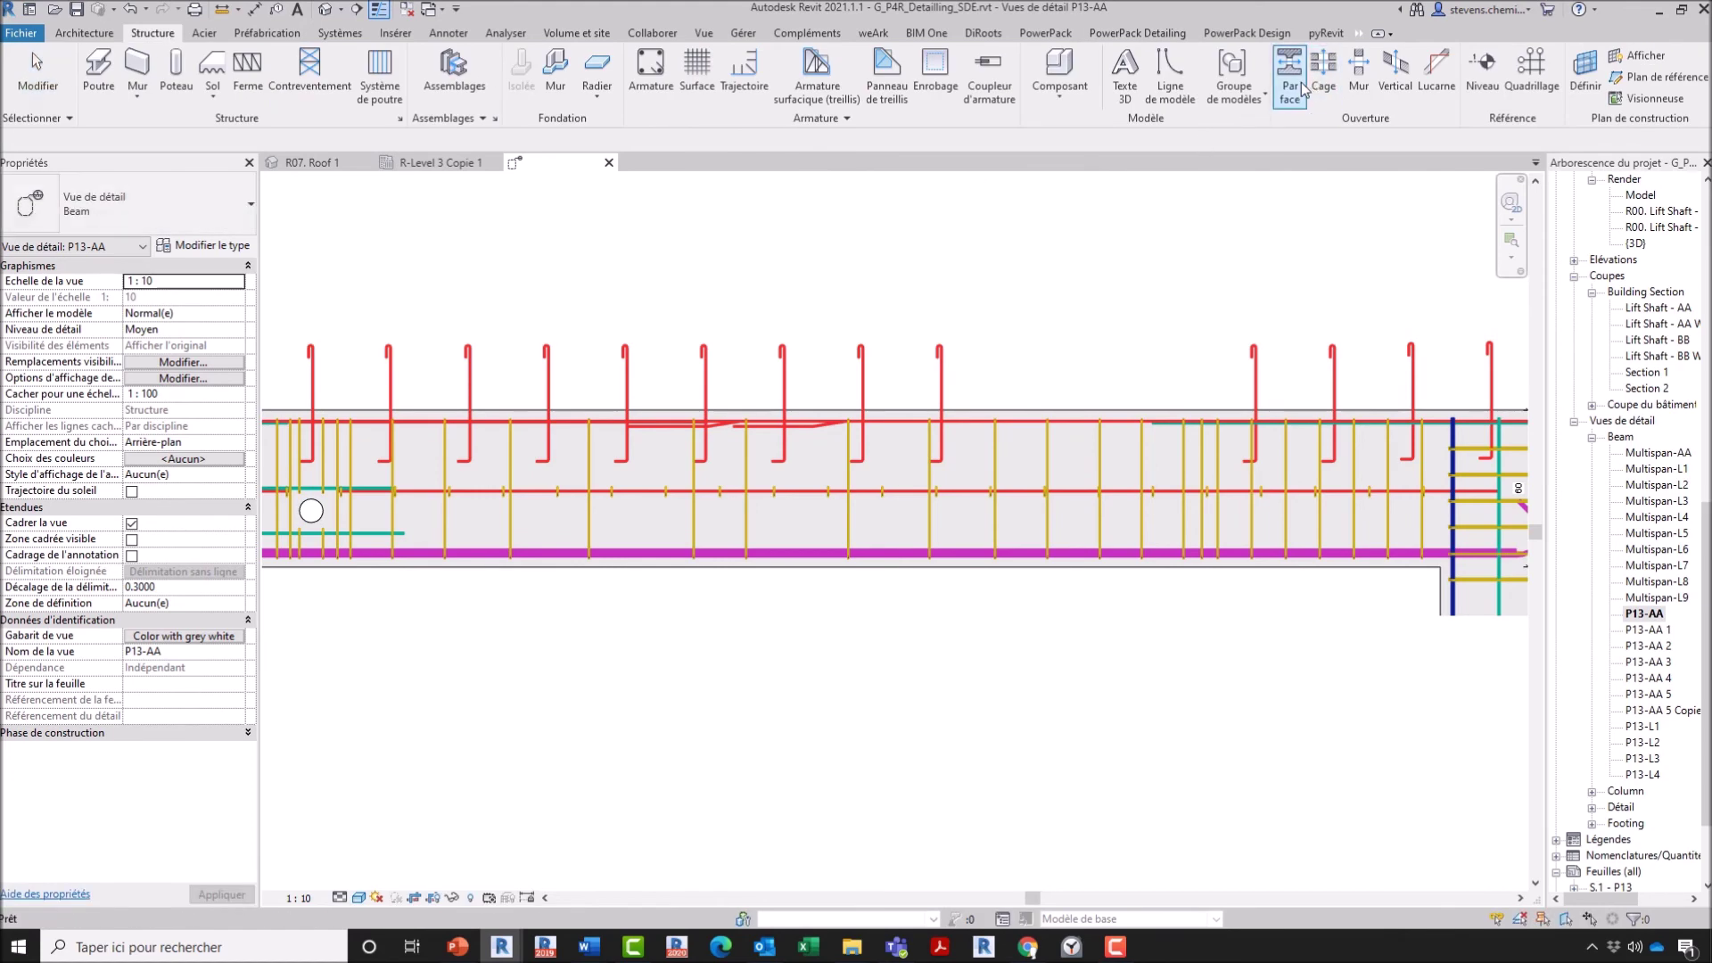
{"action": "key", "text": "Escape"}
Step: Open the R05. P13 - 3D 1 view and close all the other views
{"action": "scroll", "coordinate": [1681, 479], "scroll_direction": "up", "scroll_amount": 2}
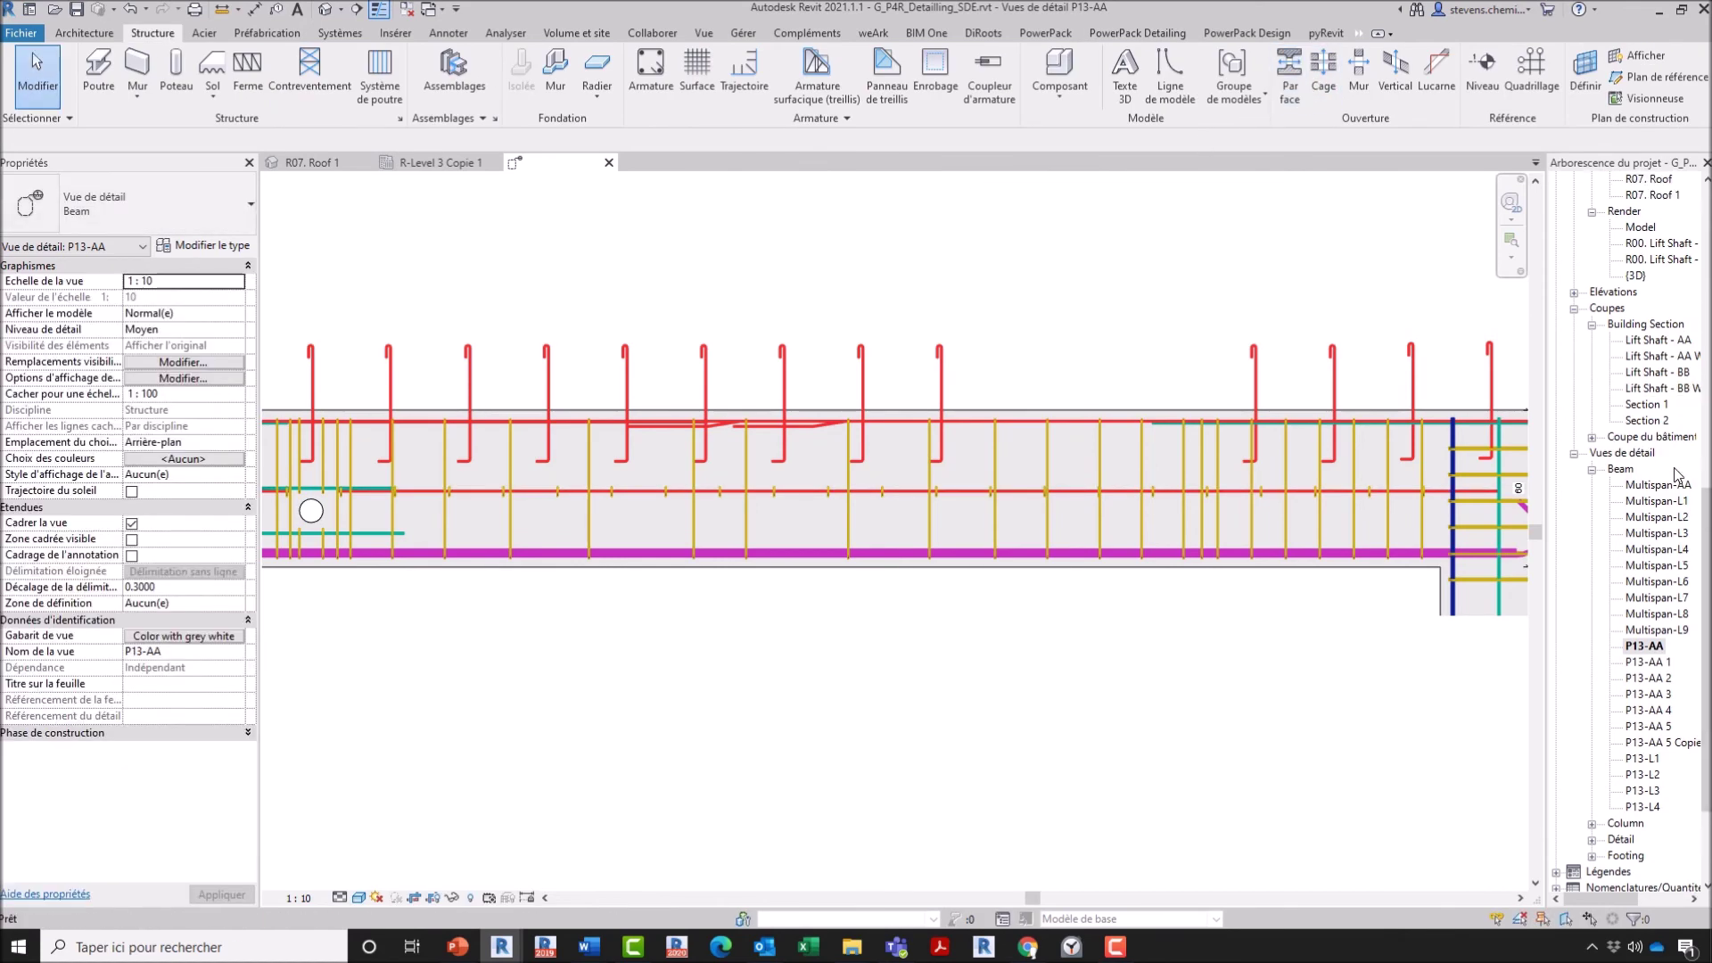
{"action": "scroll", "coordinate": [1680, 479], "scroll_direction": "up", "scroll_amount": 3}
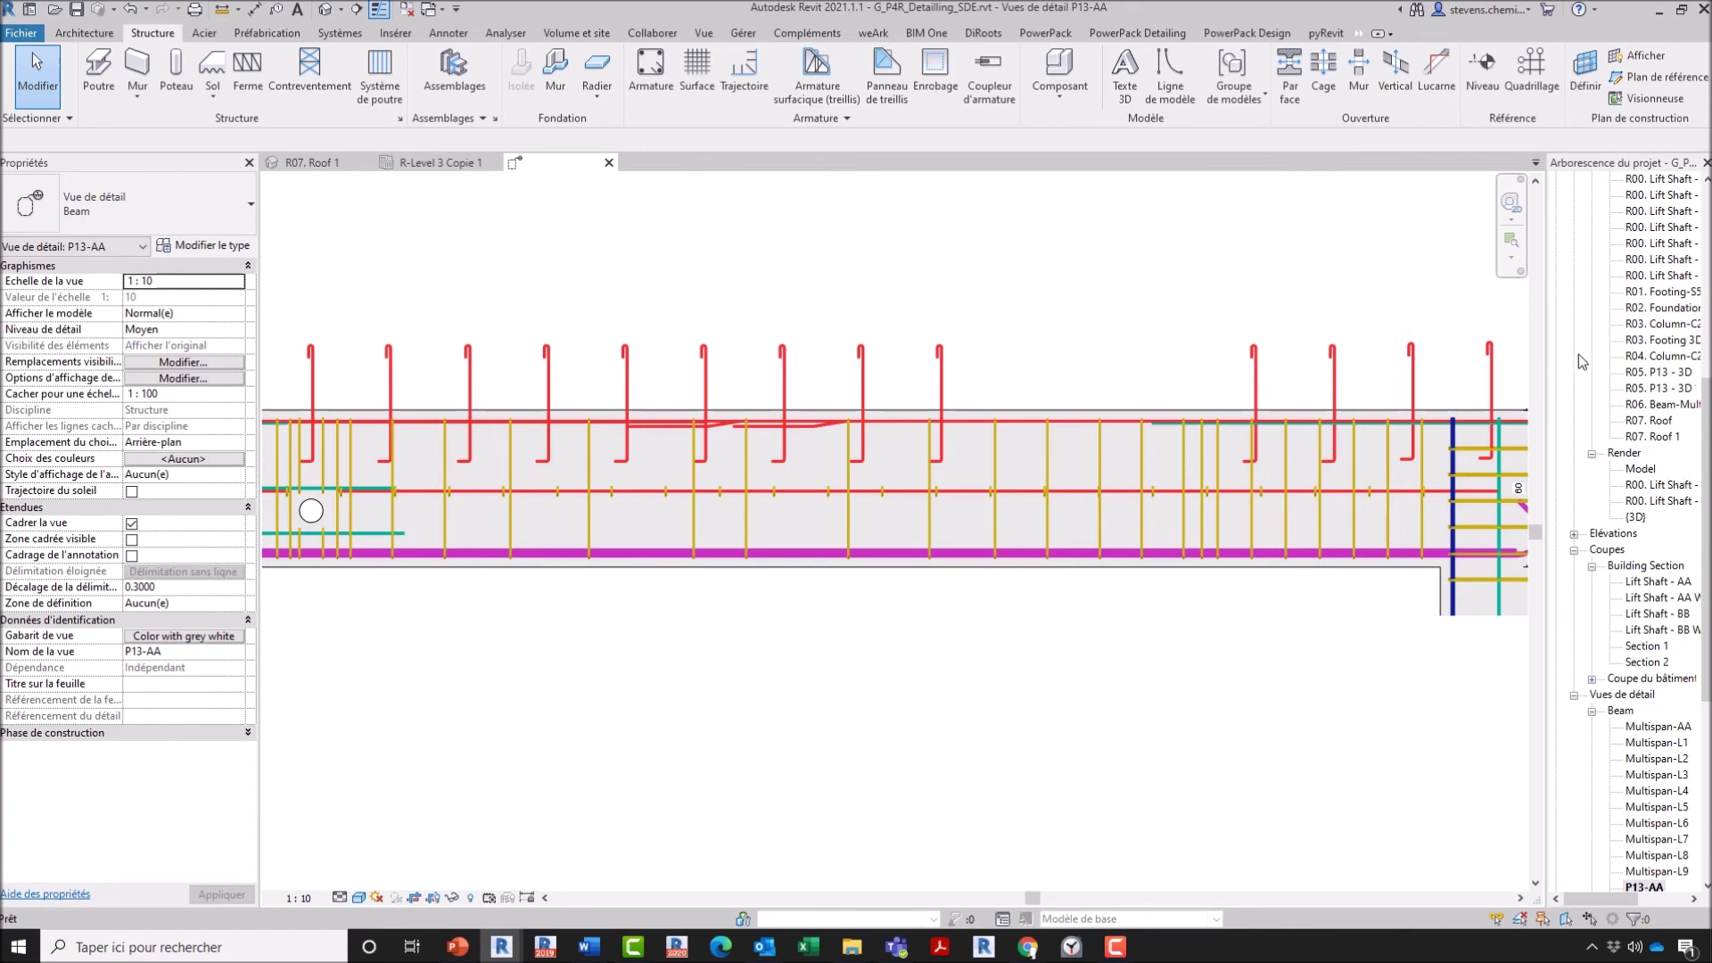
{"action": "left_click_drag", "start_coordinate": [1544, 330], "coordinate": [1470, 334]}
{"action": "double_click", "coordinate": [1592, 388]}
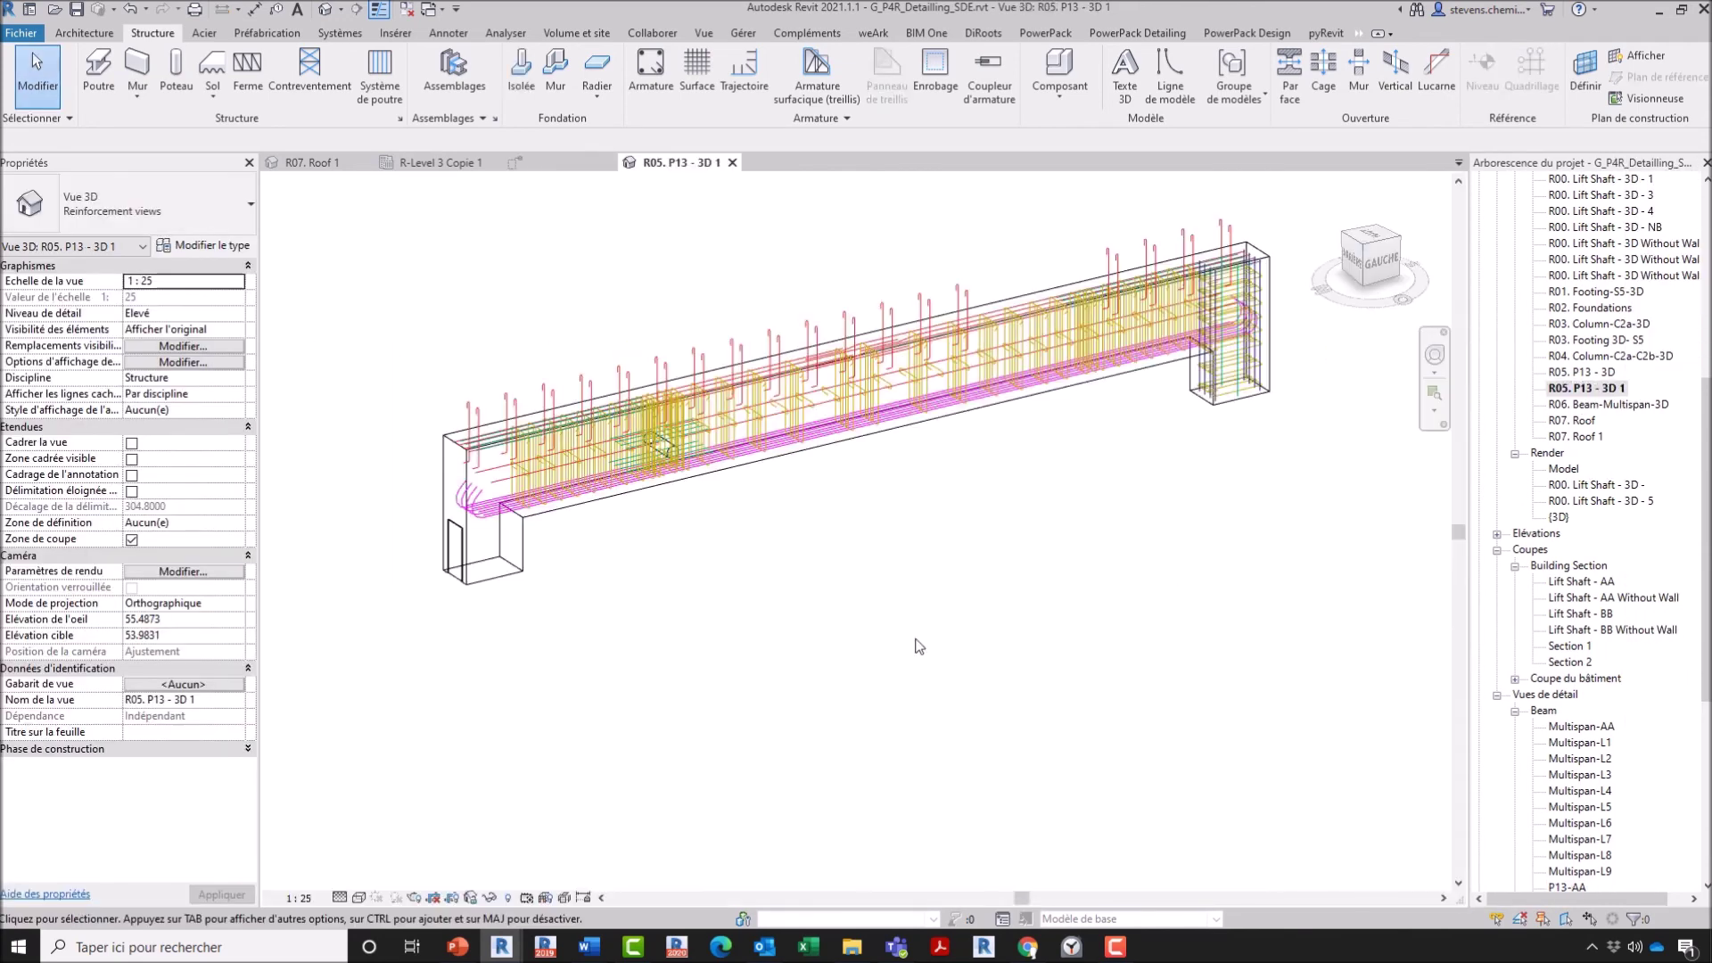
{"action": "left_click", "coordinate": [406, 9]}
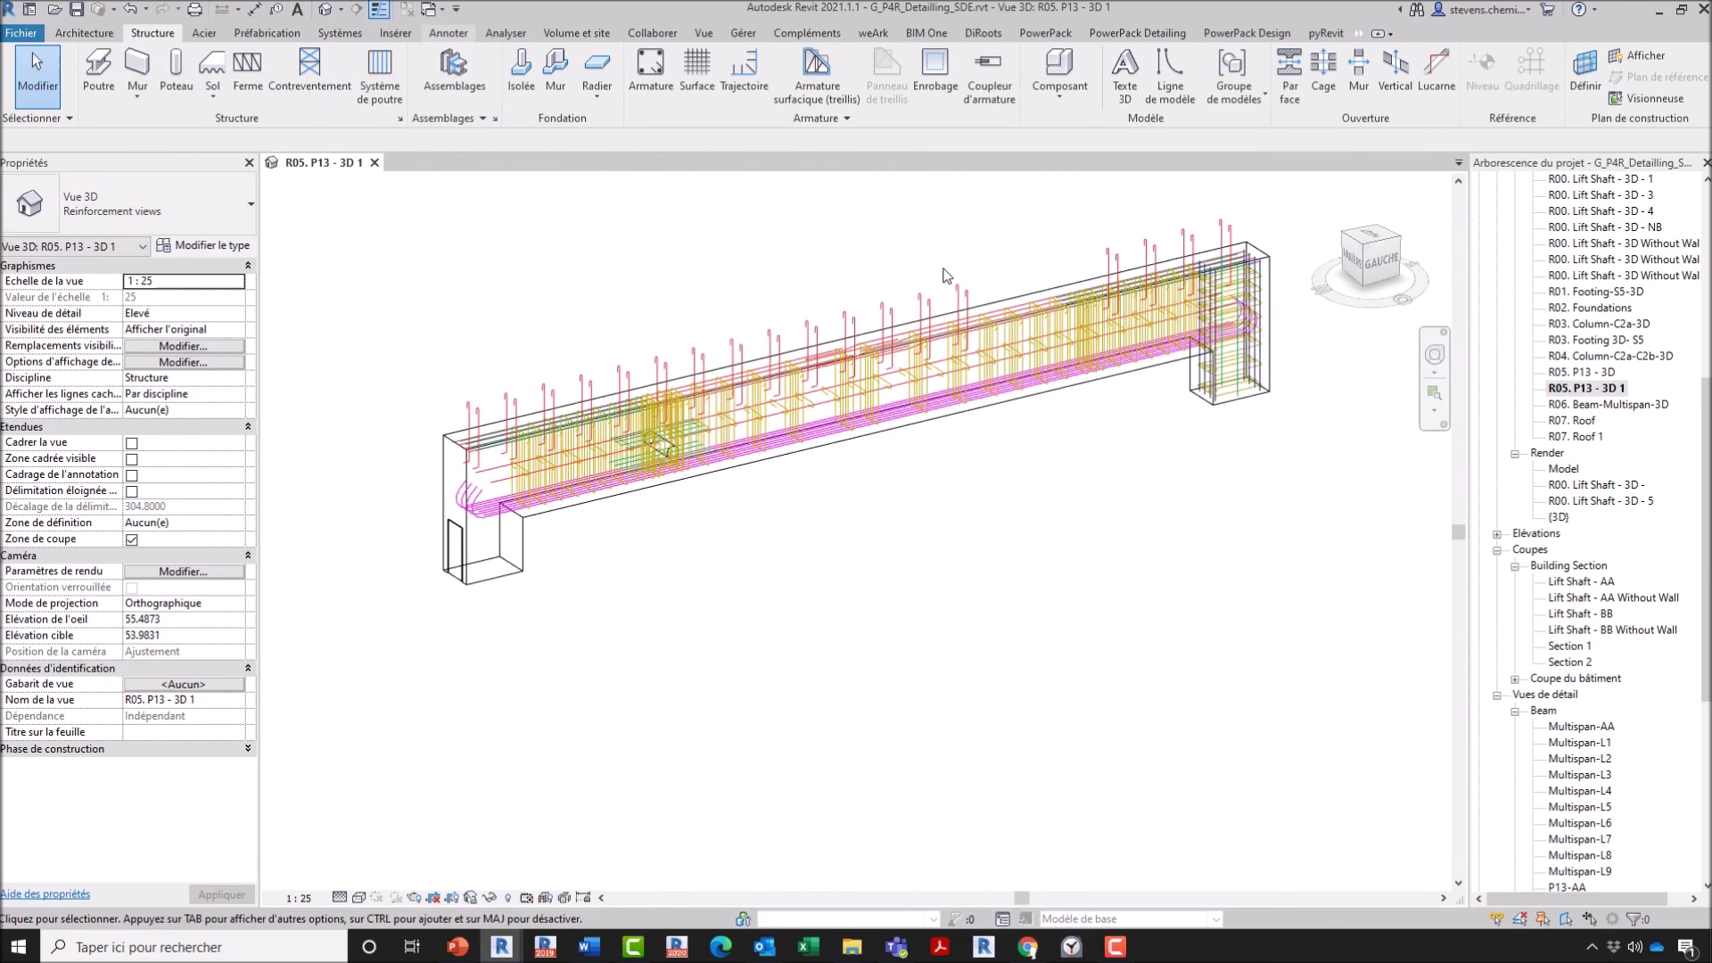
Step: Orient the 3D view to the left face and cut a rectangular by-face opening about 0.32 m high across the P13 beam's lower edge
{"action": "left_click", "coordinate": [1380, 261]}
{"action": "scroll", "coordinate": [1075, 569], "scroll_direction": "up", "scroll_amount": 5}
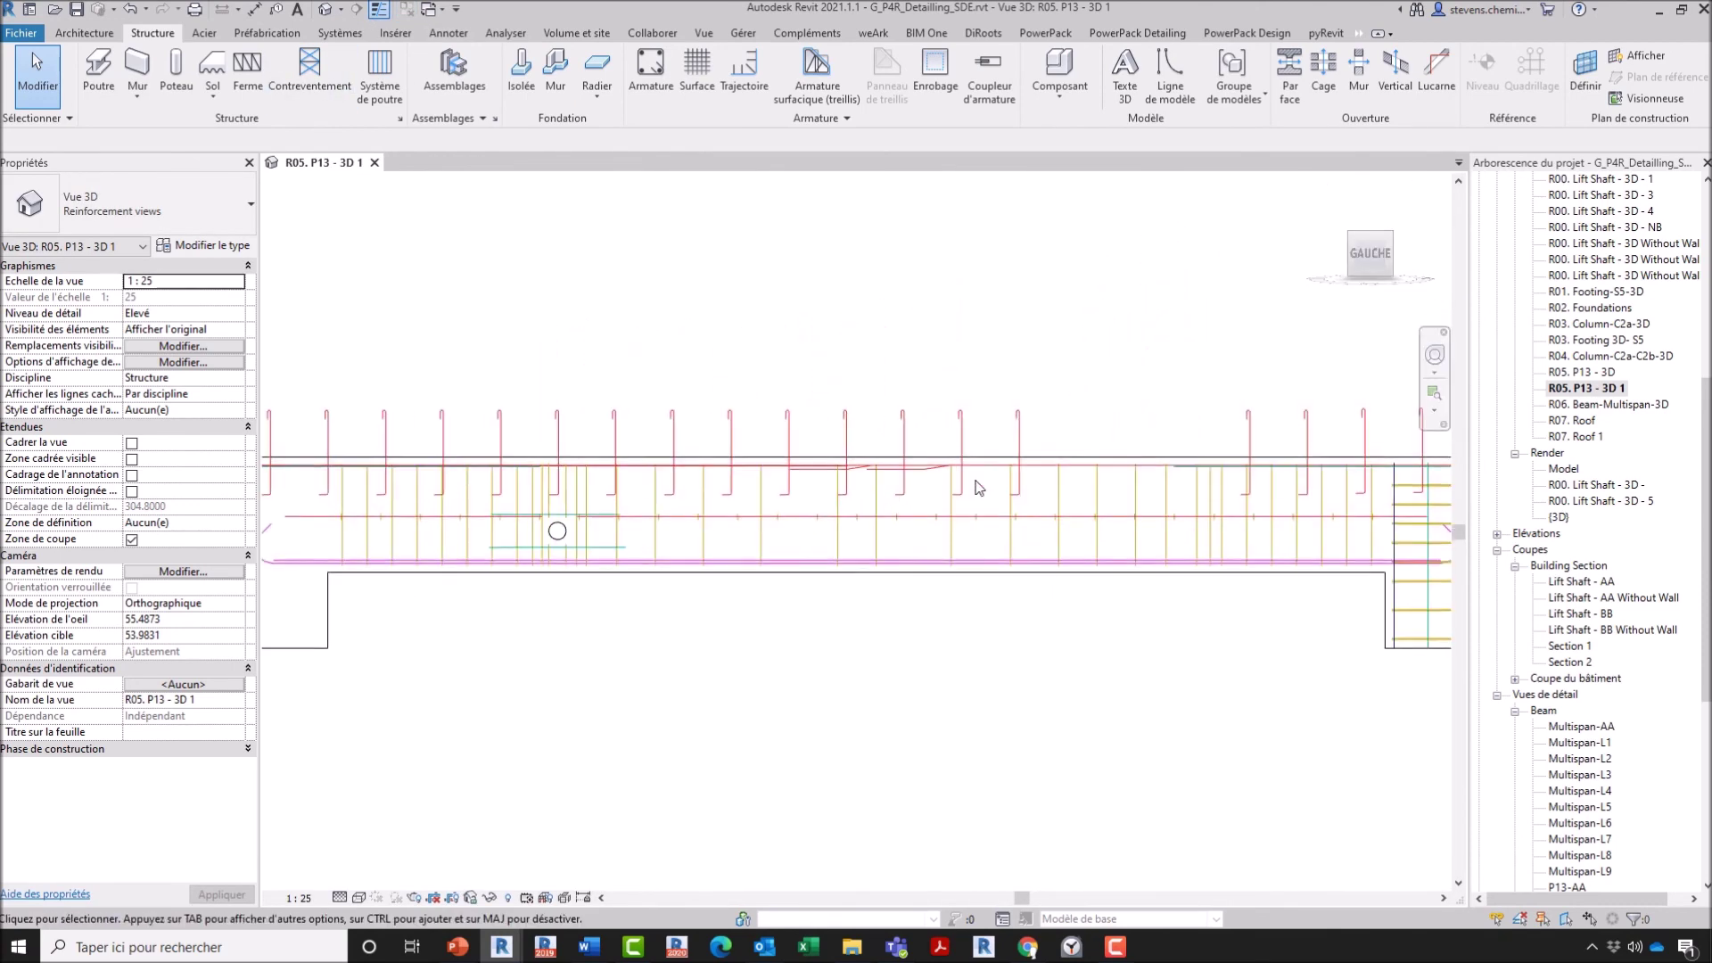
{"action": "middle_click_drag", "start_coordinate": [1135, 515], "coordinate": [907, 414]}
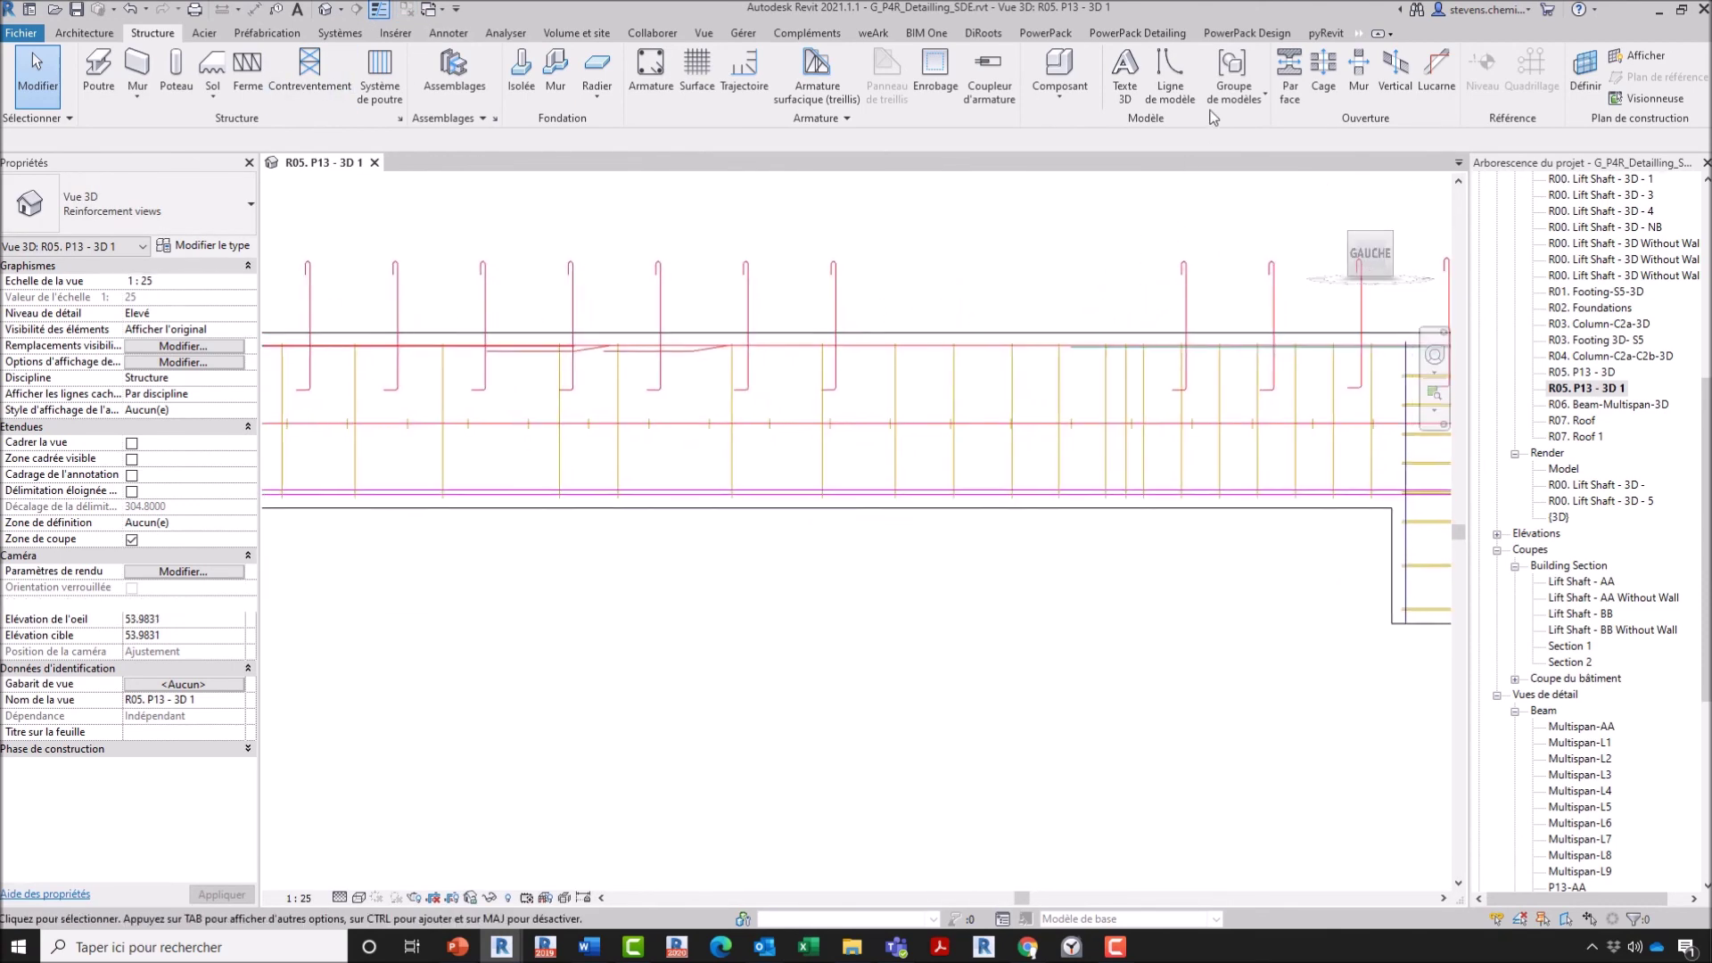
{"action": "left_click", "coordinate": [1289, 91]}
{"action": "left_click", "coordinate": [1058, 509]}
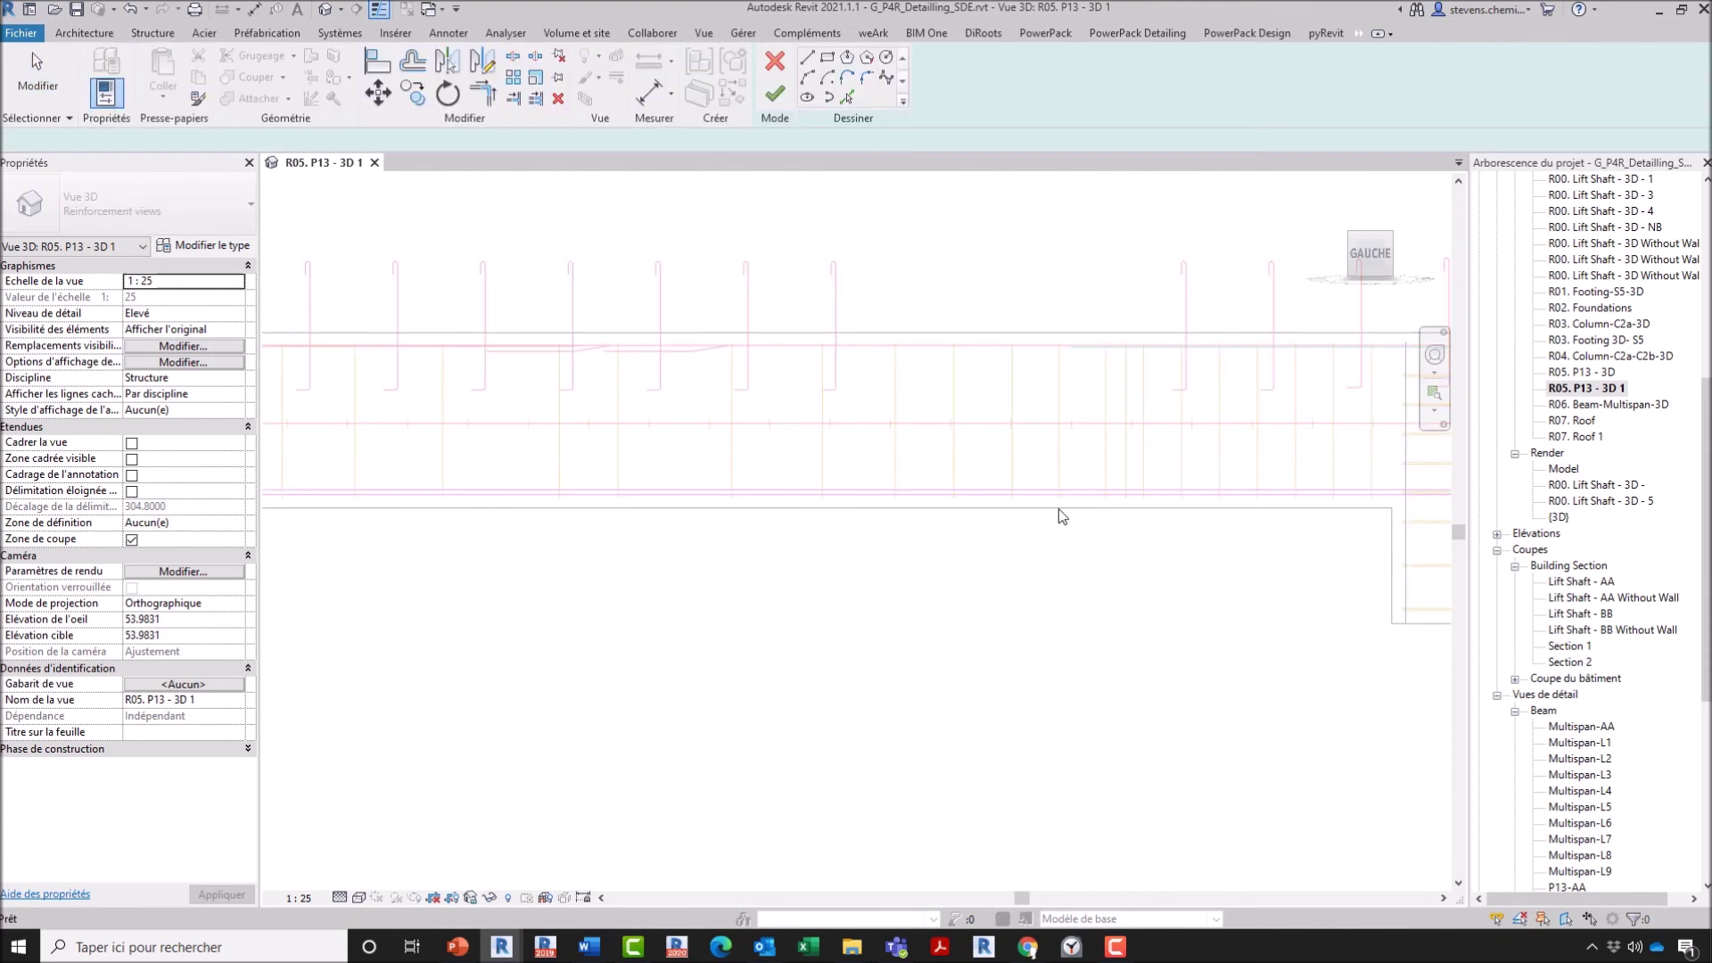
{"action": "left_click", "coordinate": [827, 57]}
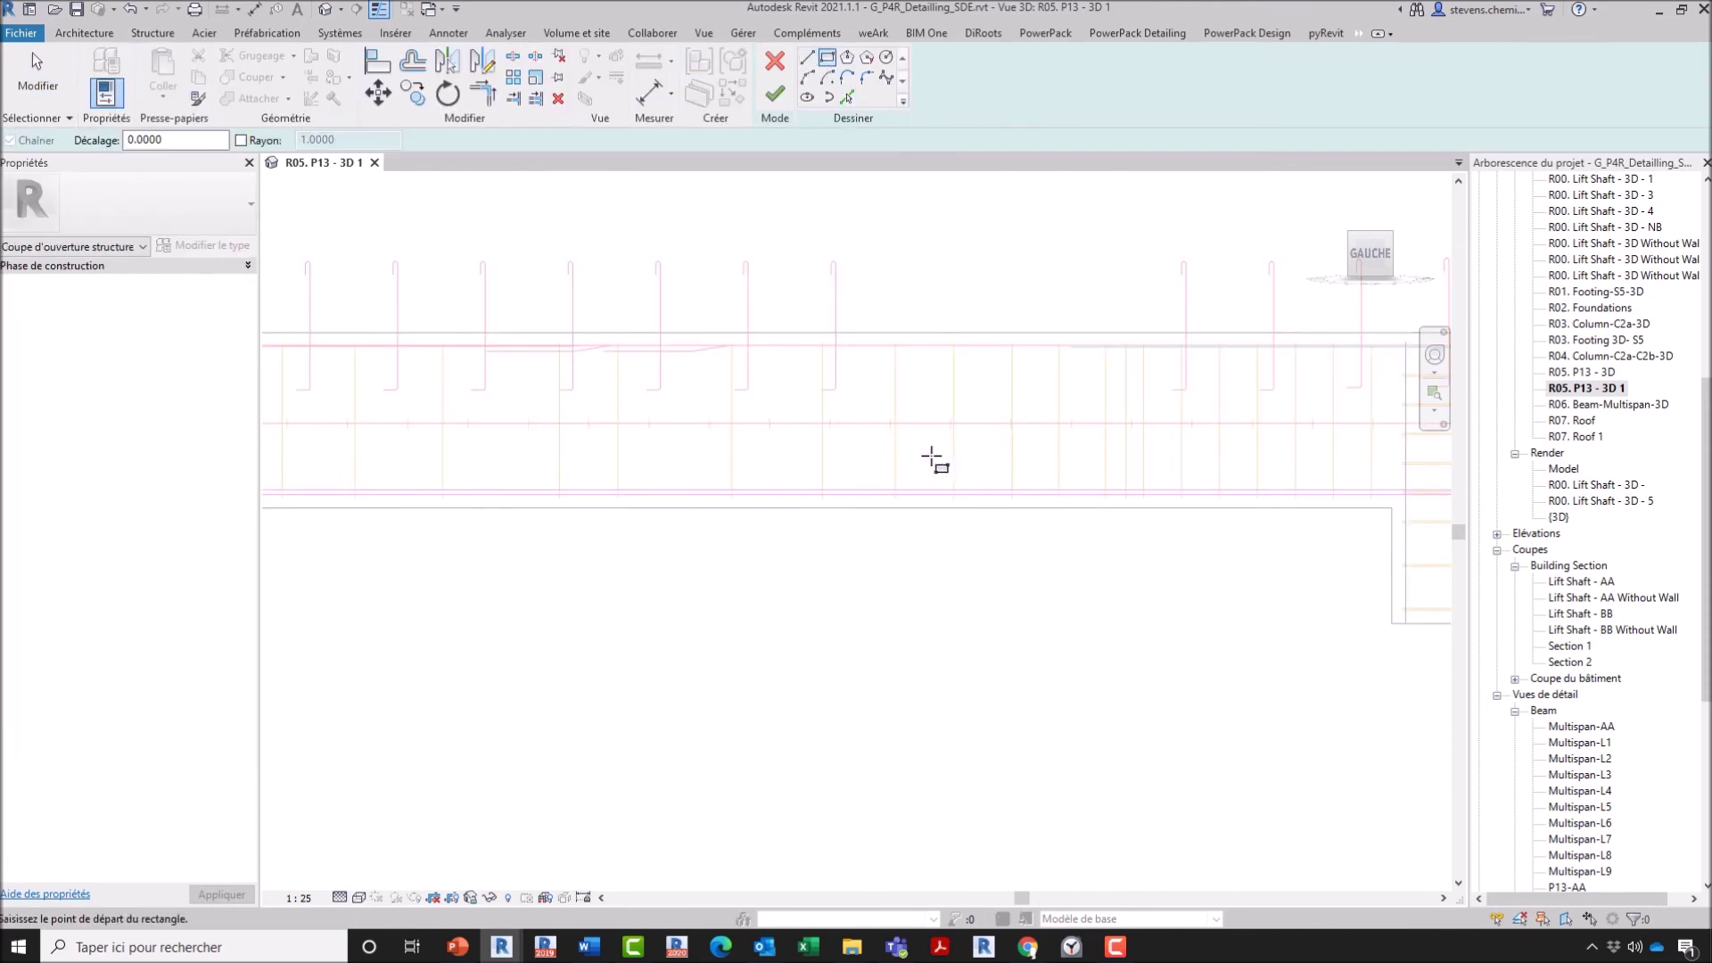
{"action": "left_click", "coordinate": [930, 456]}
{"action": "left_click", "coordinate": [1088, 548]}
{"action": "key", "text": "Escape"}
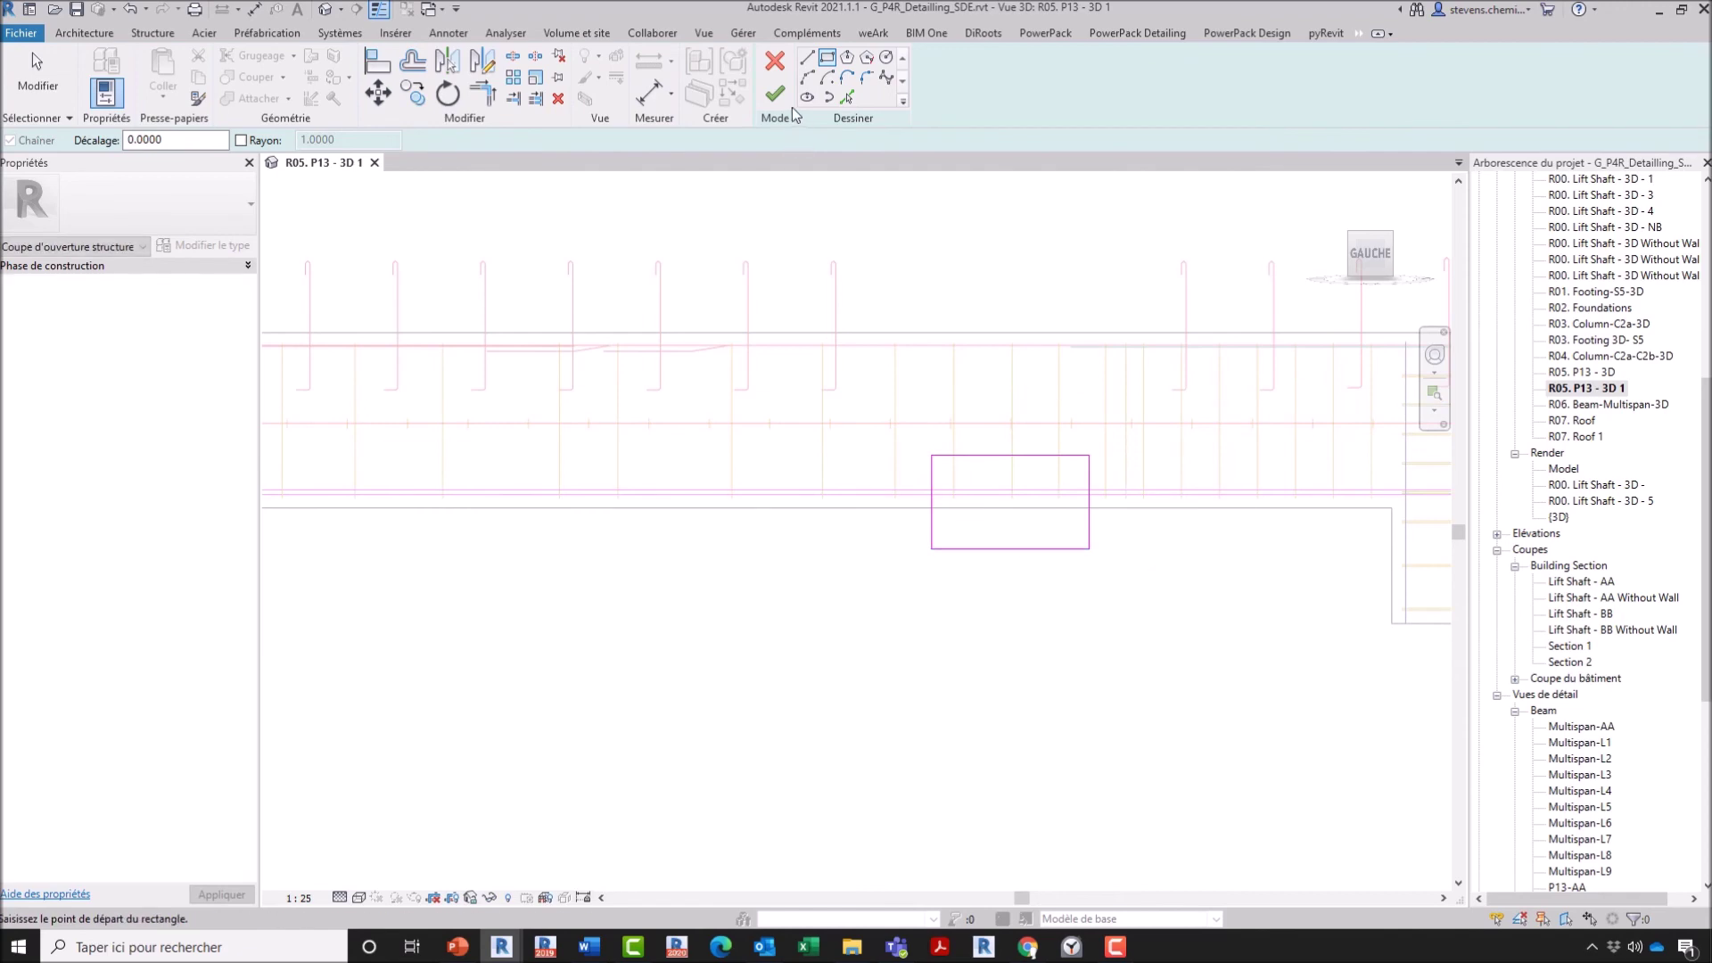
{"action": "left_click", "coordinate": [997, 595]}
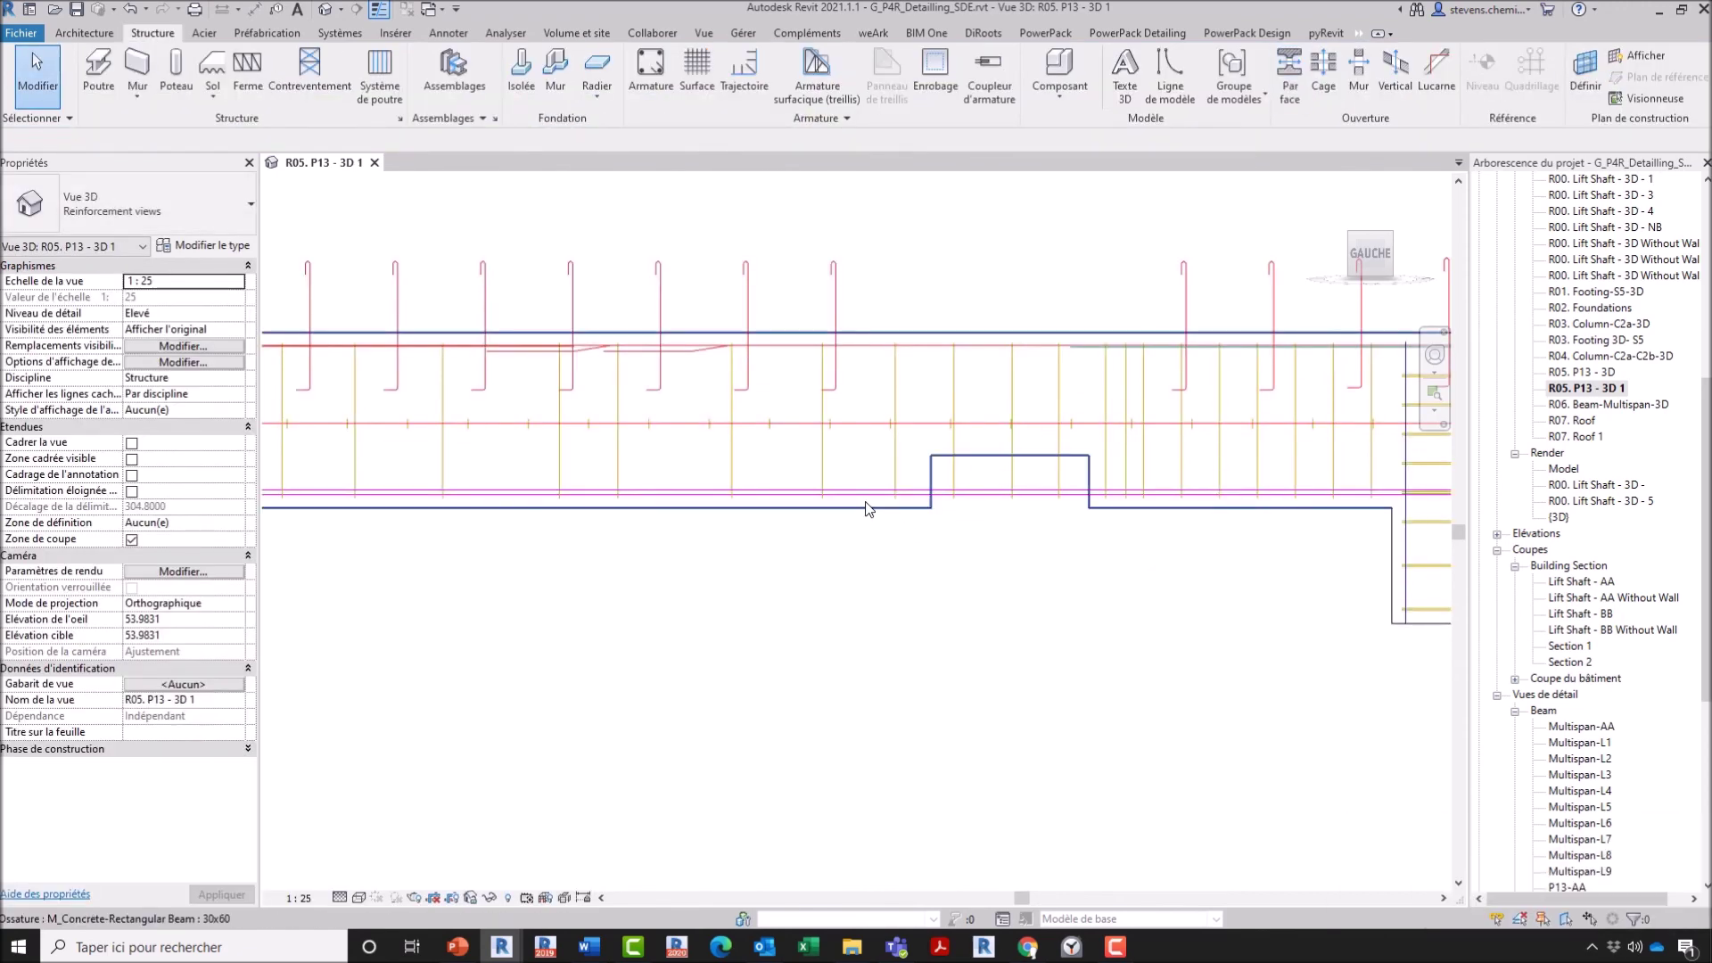
Step: Examine the notched P13 beam and how its stirrups and bottom bars pass through the new opening
{"action": "left_click", "coordinate": [869, 508]}
{"action": "middle_click_drag", "start_coordinate": [872, 560], "coordinate": [940, 619], "text": "shift"}
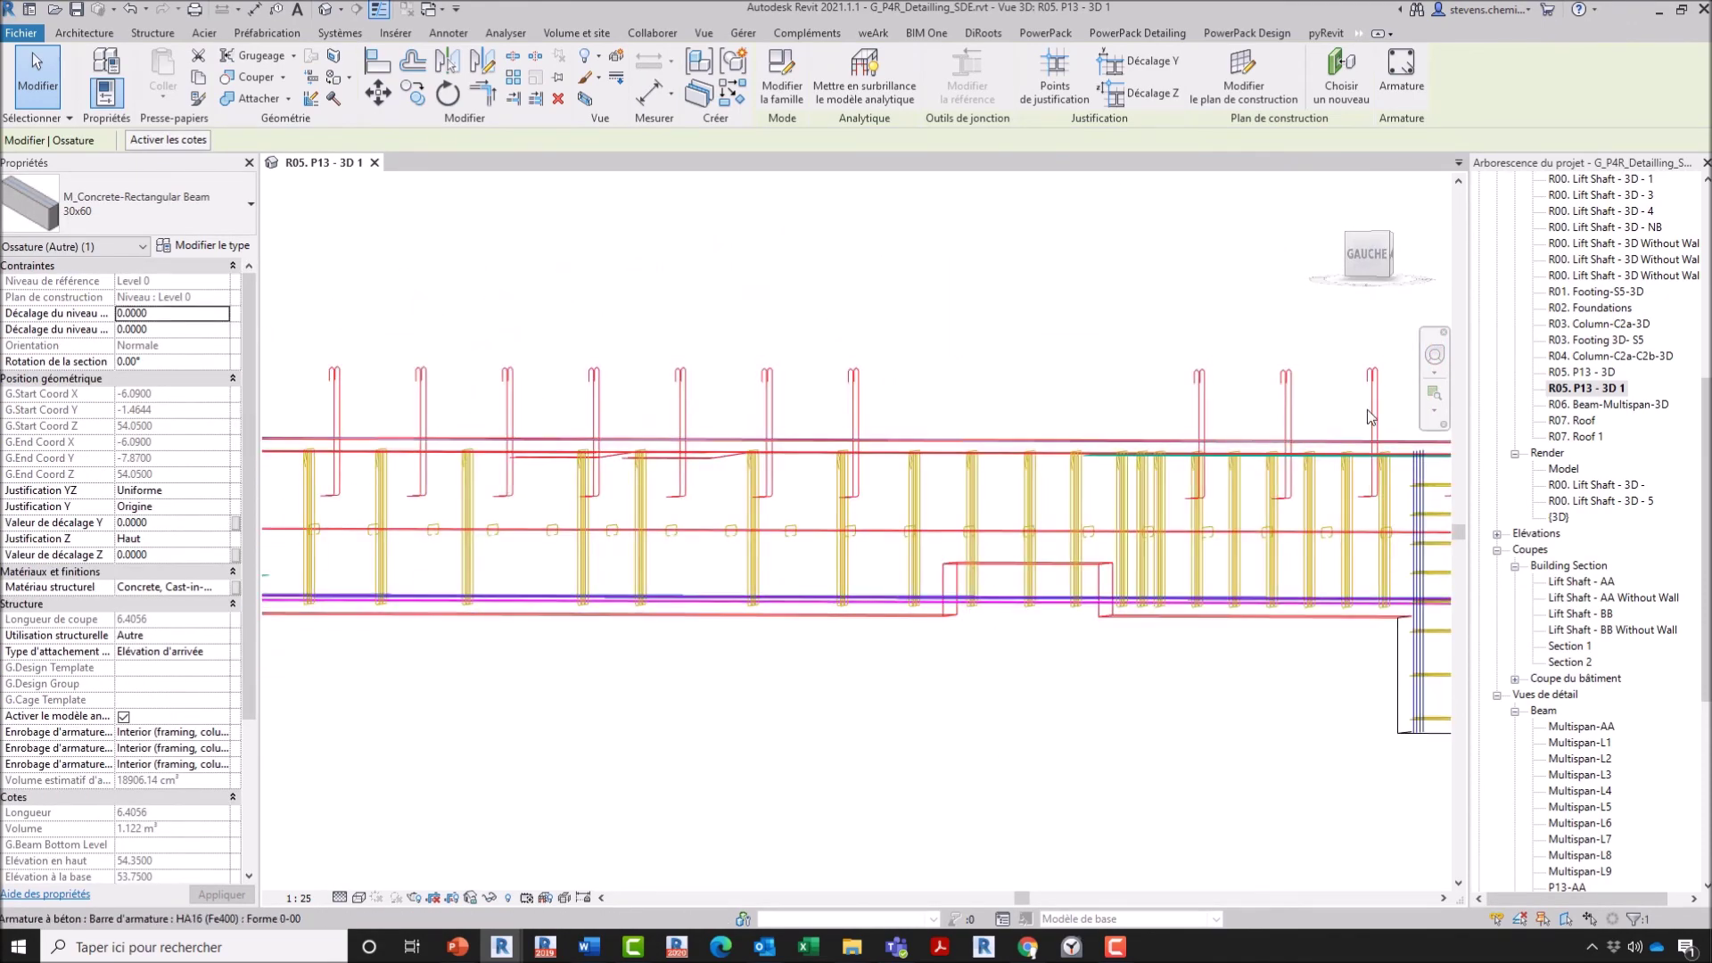
{"action": "left_click", "coordinate": [1368, 256]}
{"action": "scroll", "coordinate": [841, 565], "scroll_direction": "down", "scroll_amount": 3}
{"action": "middle_click_drag", "start_coordinate": [841, 567], "coordinate": [961, 579]}
{"action": "scroll", "coordinate": [956, 592], "scroll_direction": "up", "scroll_amount": 3}
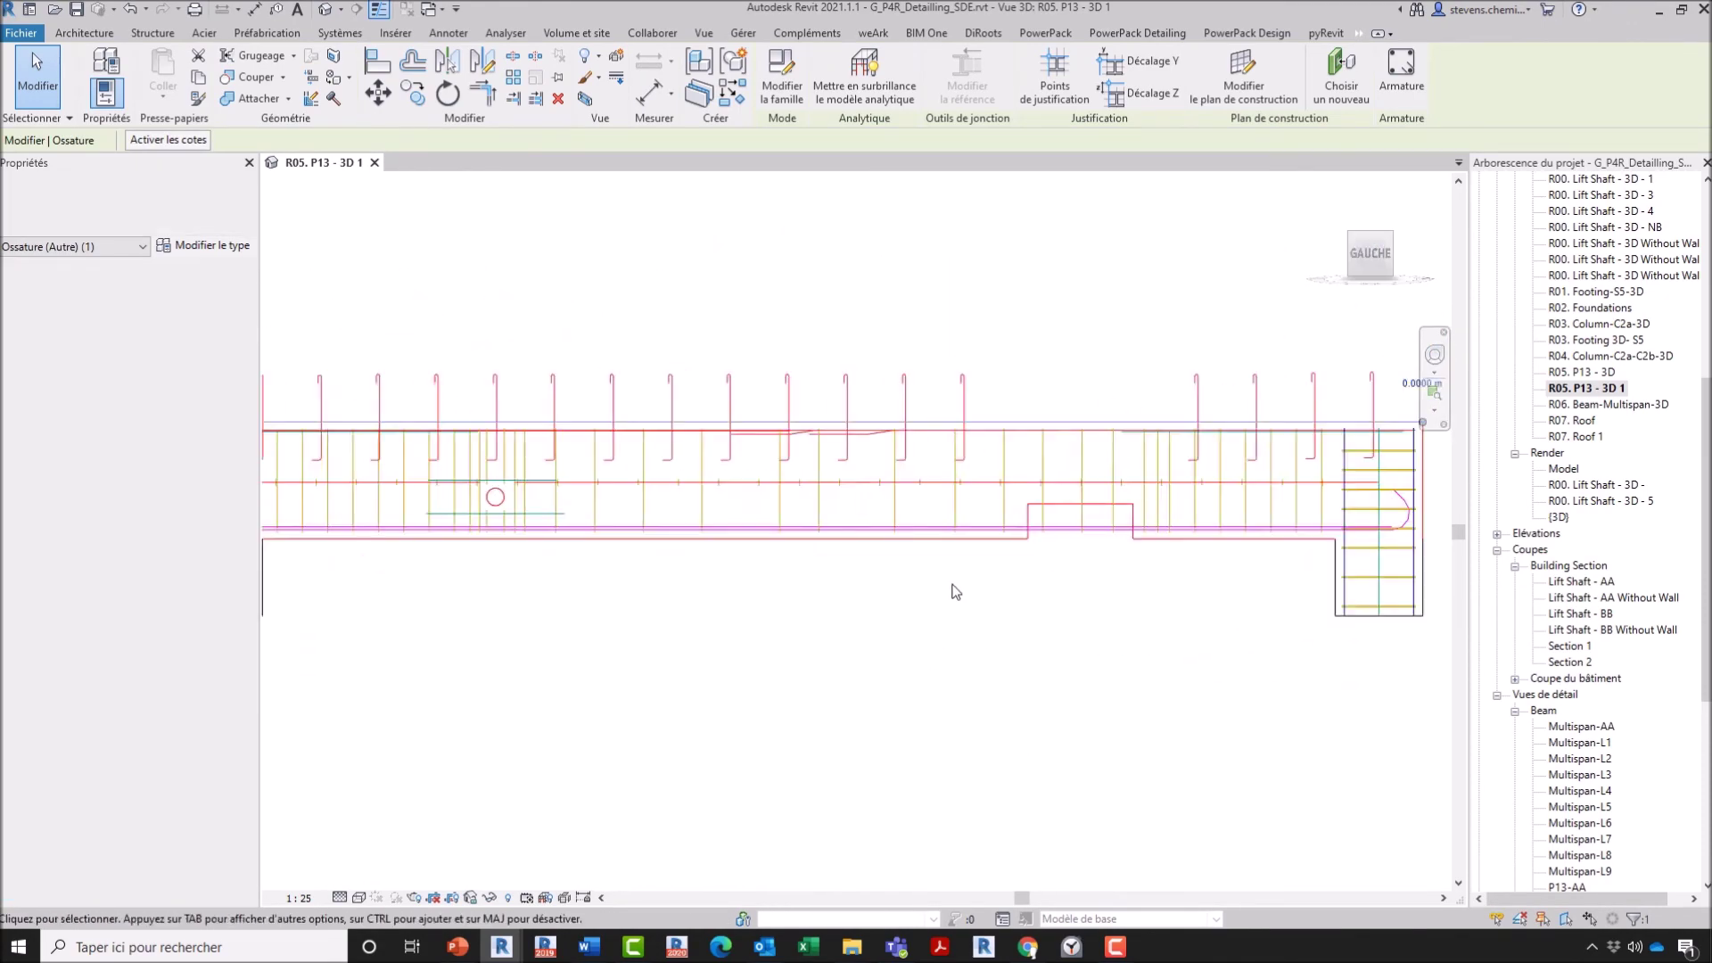
{"action": "scroll", "coordinate": [956, 592], "scroll_direction": "up", "scroll_amount": 1}
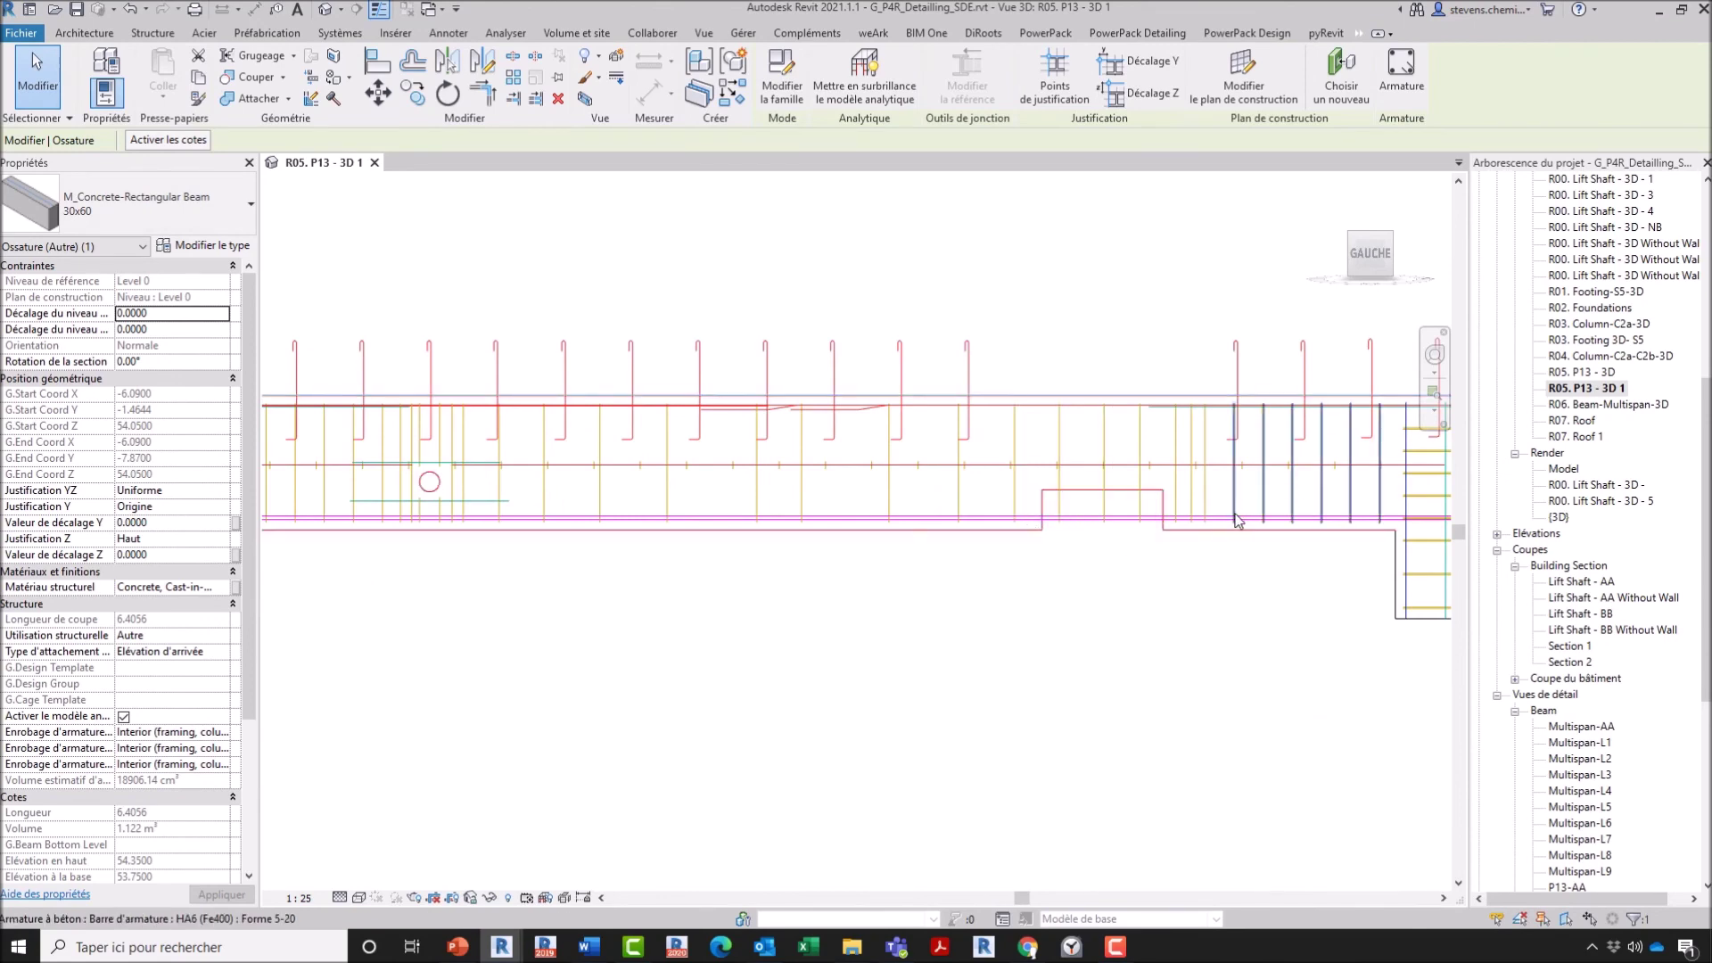
{"action": "scroll", "coordinate": [1082, 554], "scroll_direction": "down", "scroll_amount": 3}
{"action": "scroll", "coordinate": [1134, 517], "scroll_direction": "up", "scroll_amount": 5}
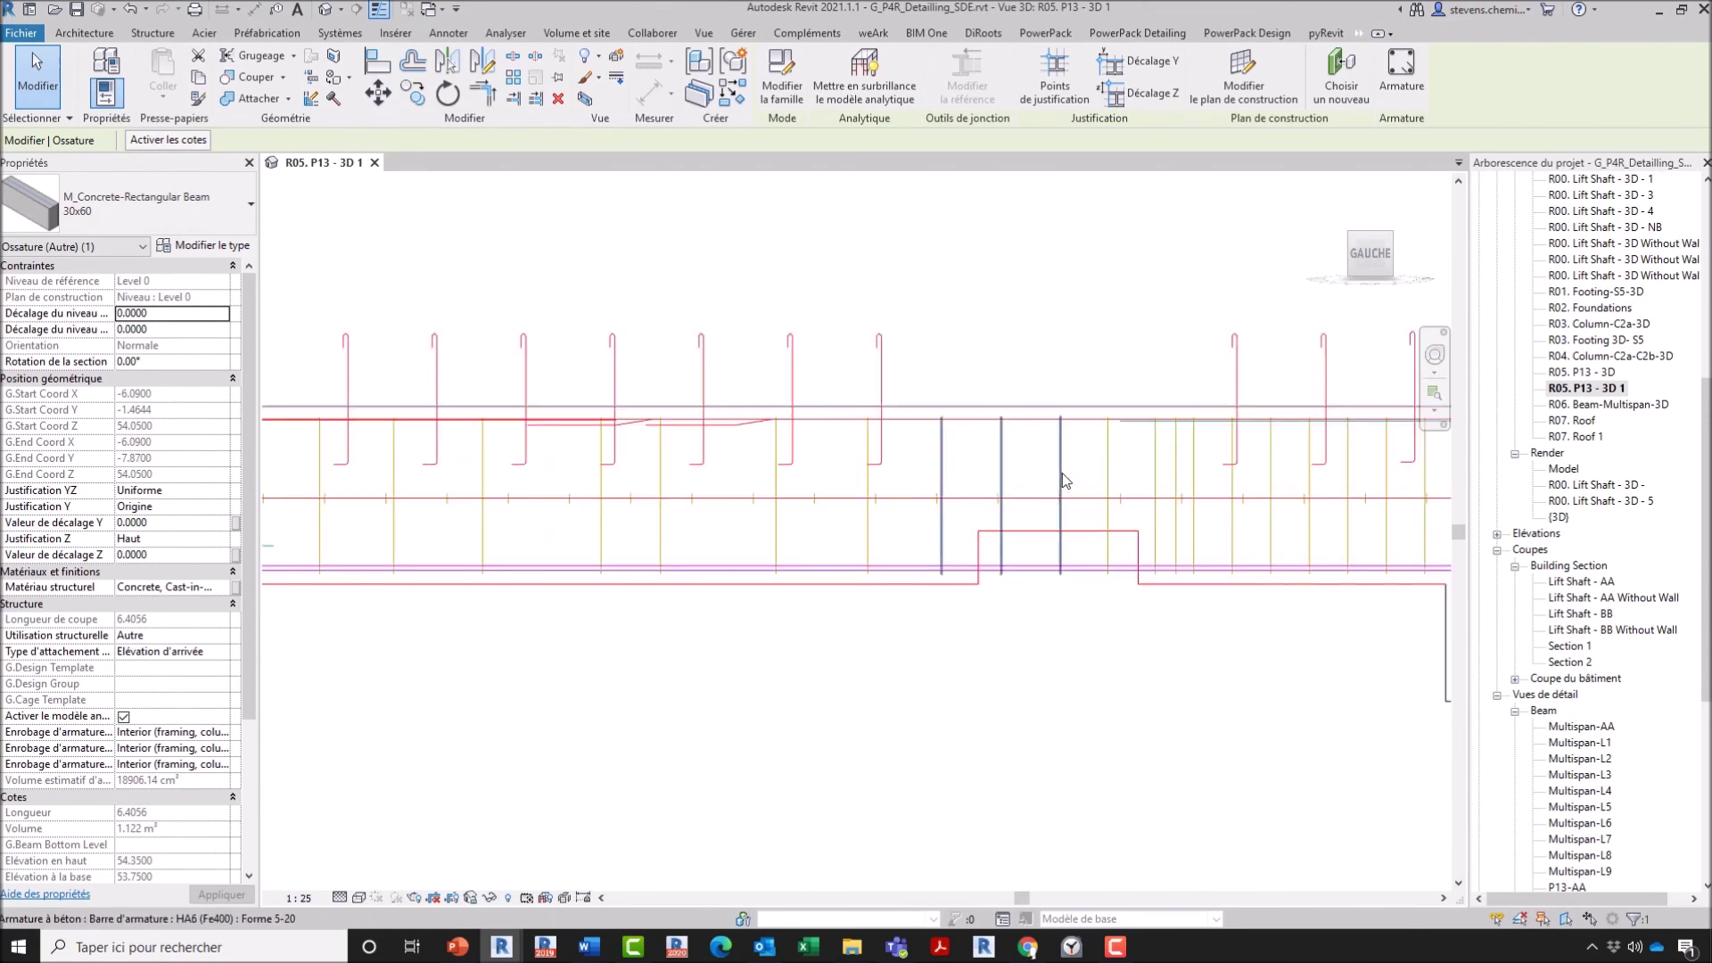
{"action": "key", "text": "Escape"}
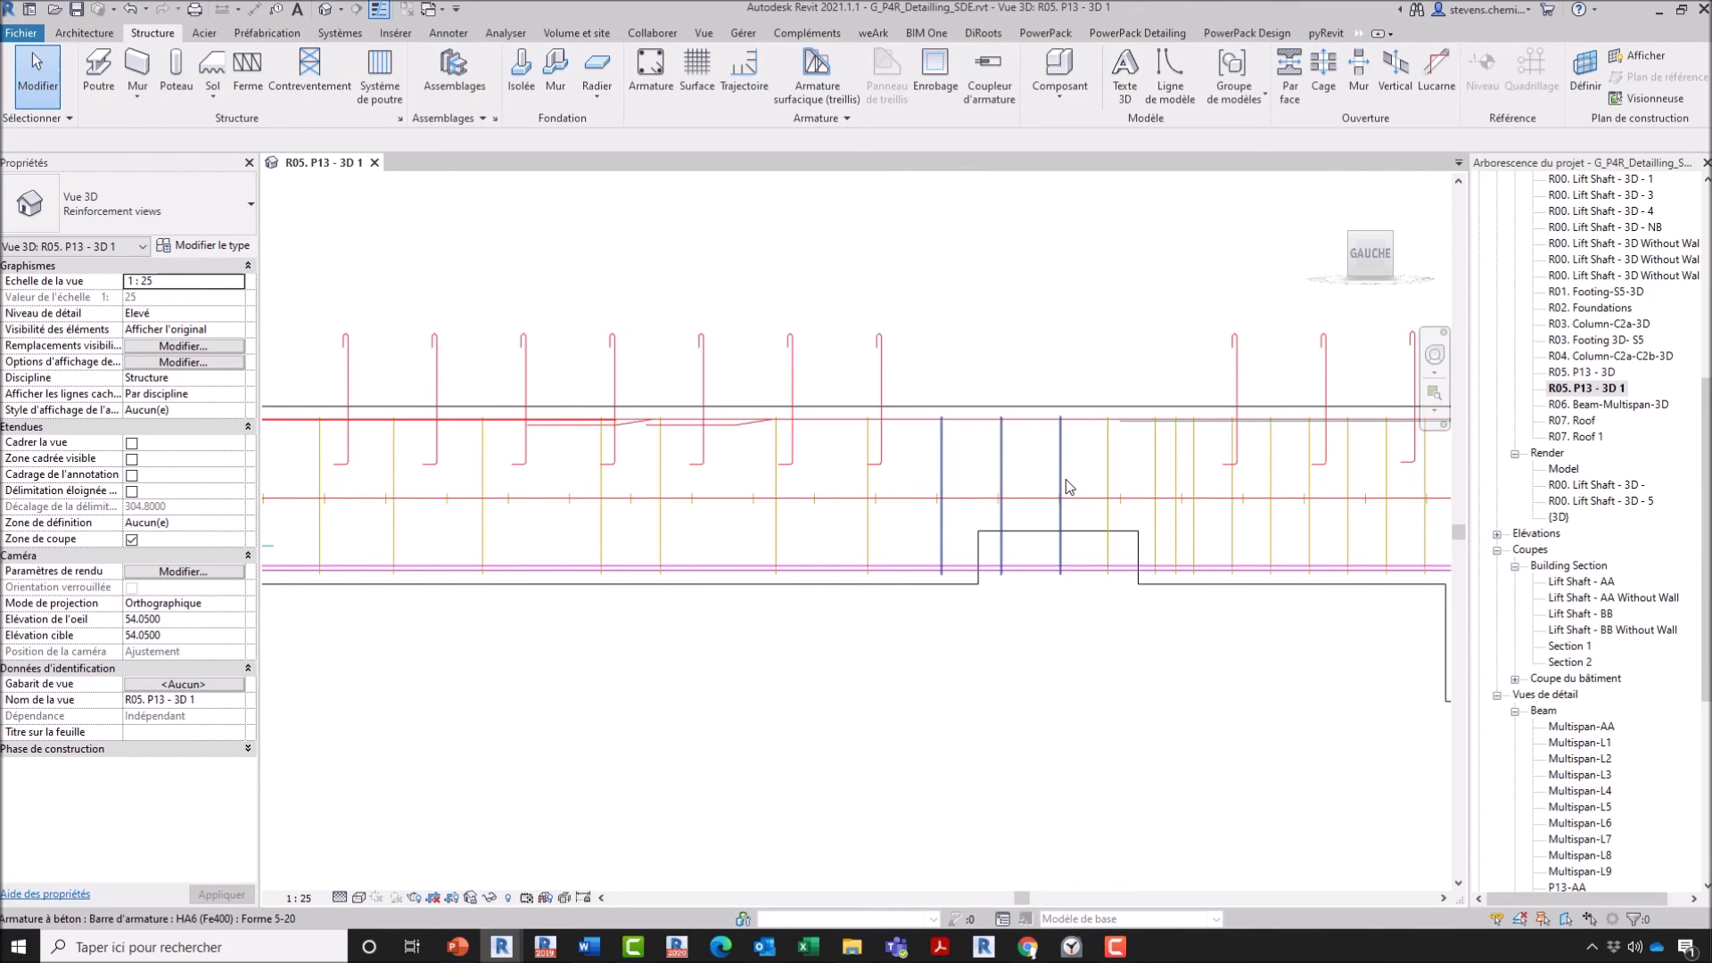
Step: Edit the beam opening's sketch, moving both vertical edges towards the circular opening to make the rectangle about 0.58 m wide
{"action": "left_click", "coordinate": [1085, 533]}
{"action": "double_click", "coordinate": [1084, 533]}
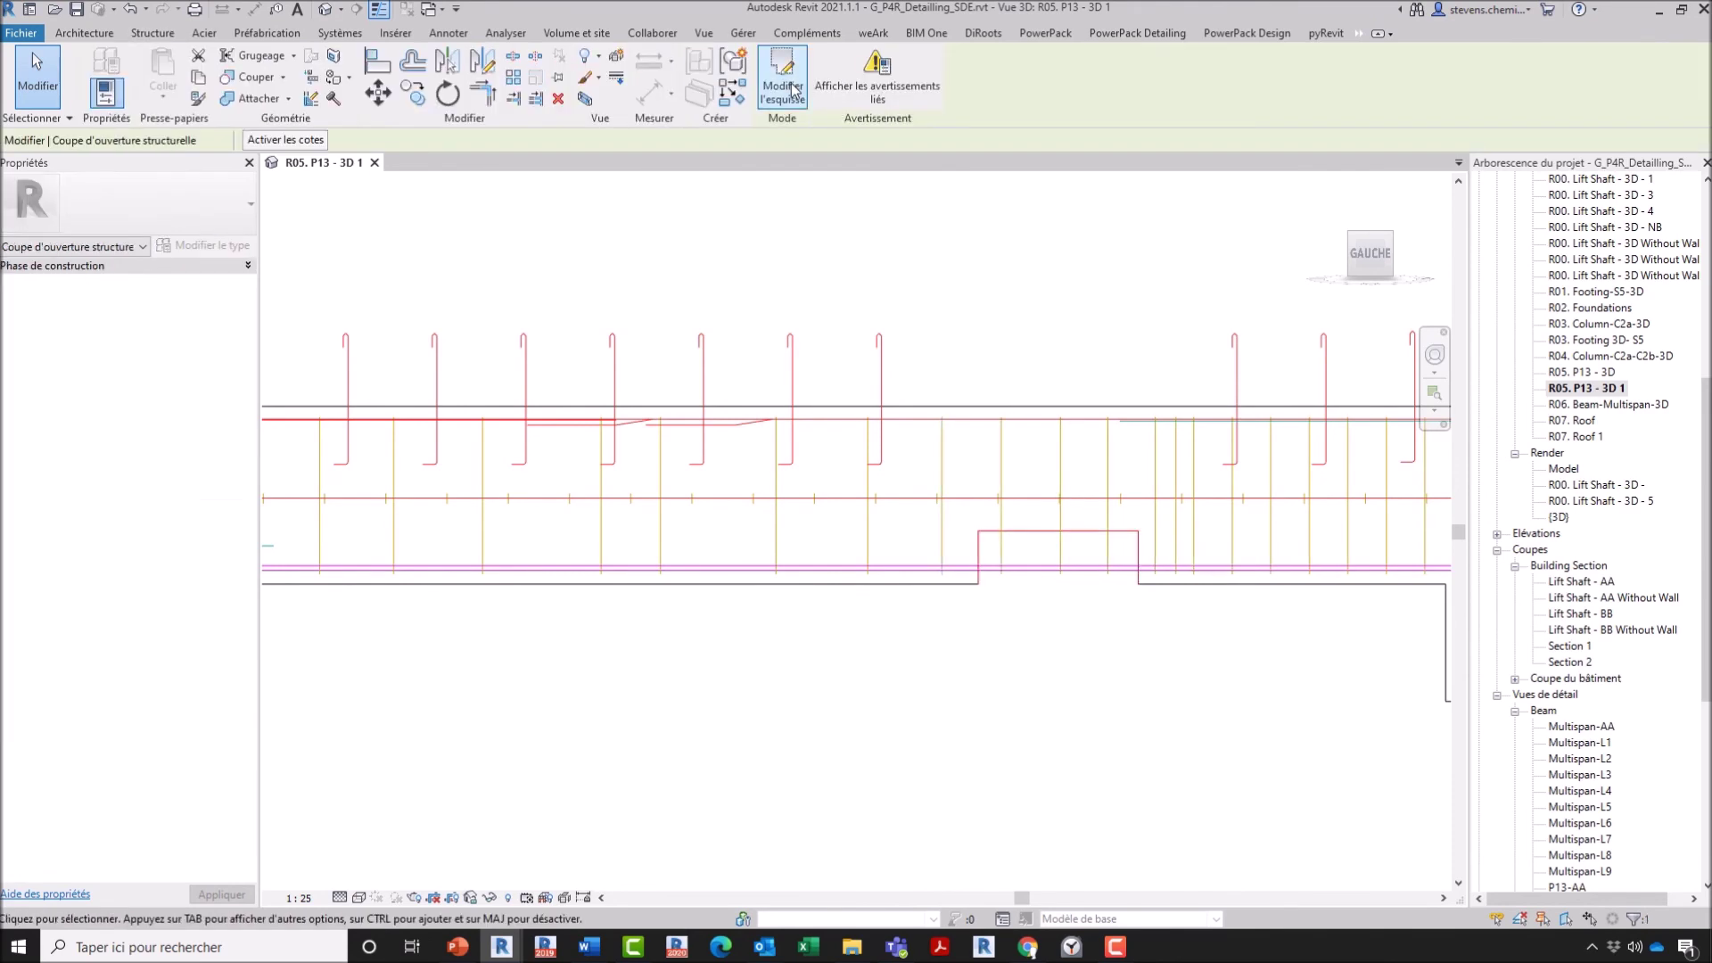
{"action": "left_click_drag", "start_coordinate": [939, 553], "coordinate": [919, 553]}
{"action": "left_click", "coordinate": [1139, 573]}
{"action": "left_click_drag", "start_coordinate": [1138, 574], "coordinate": [1090, 573]}
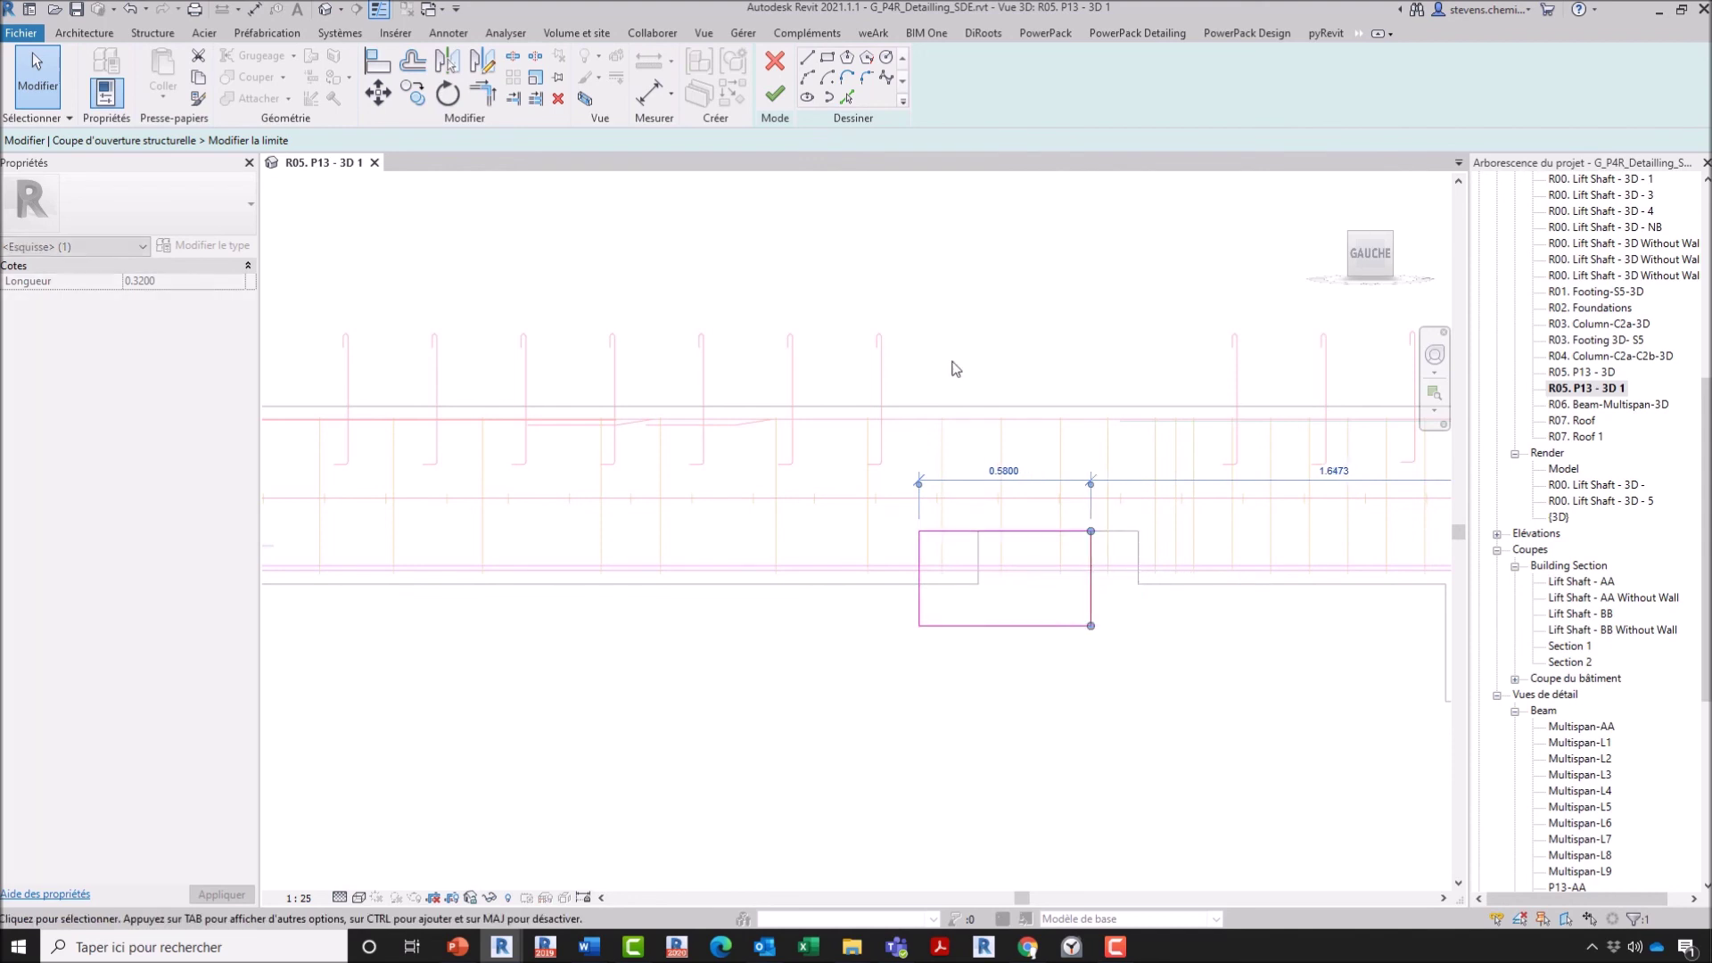
{"action": "left_click", "coordinate": [776, 96]}
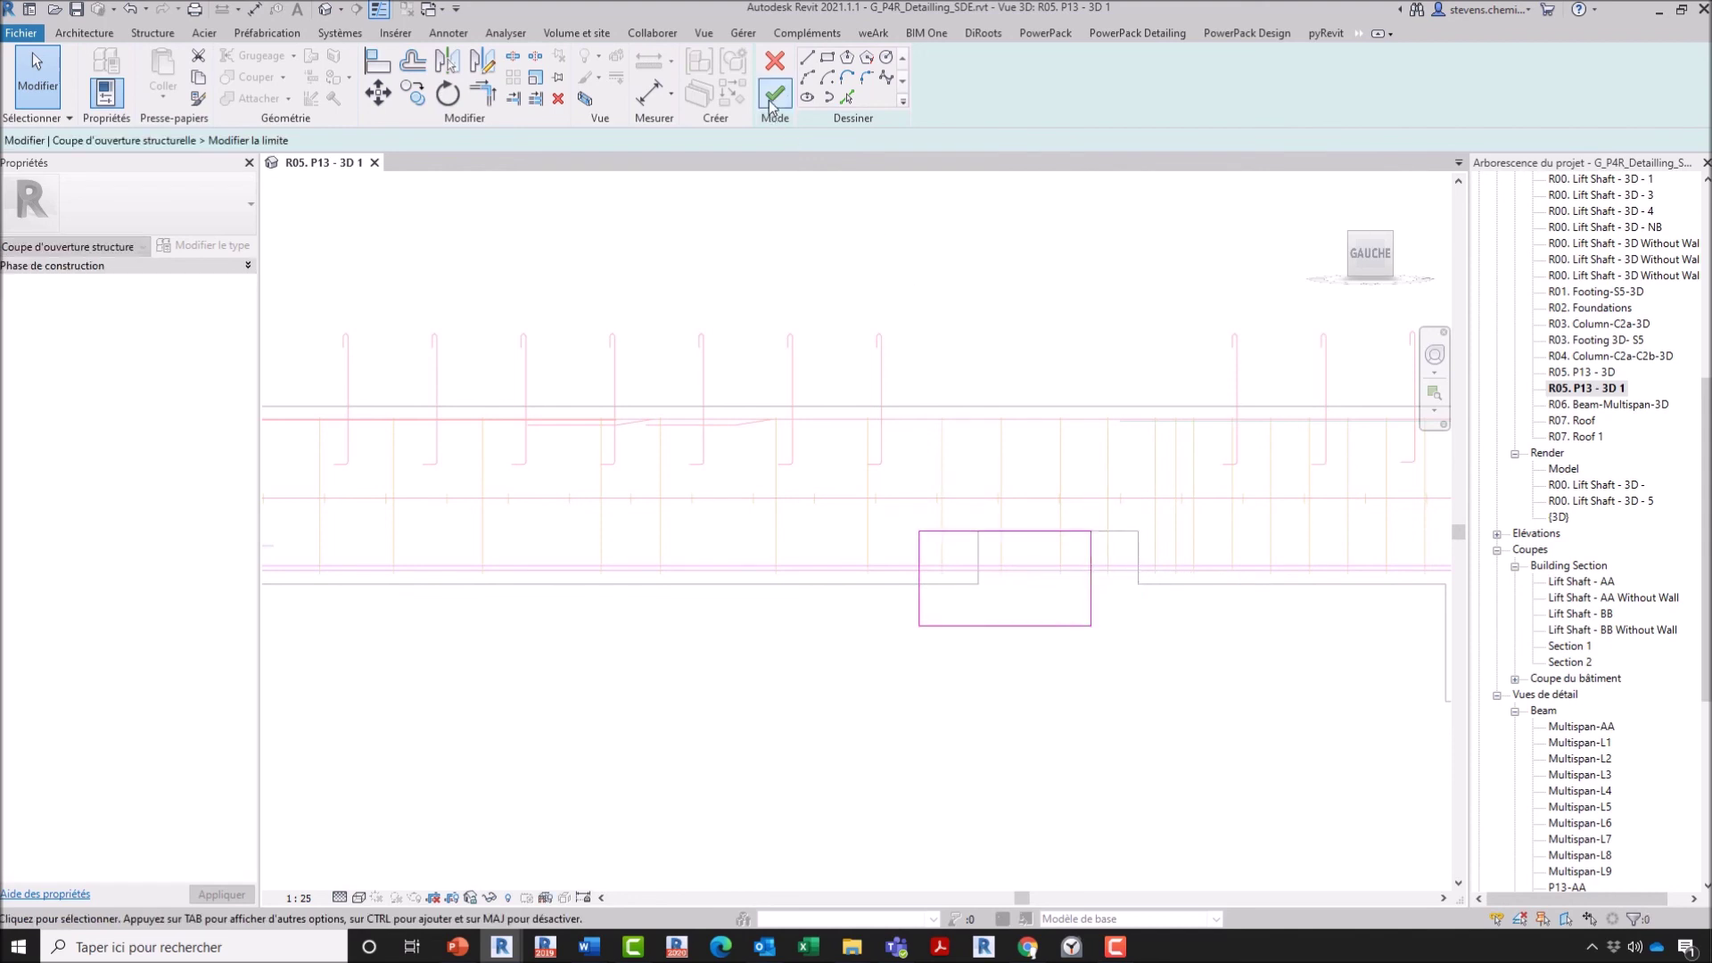
Step: Adjust the stirrups crossing the P13 beam's rectangular opening to the opening's upper face with the Barre d'armature à Face command
{"action": "left_click", "coordinate": [1001, 472]}
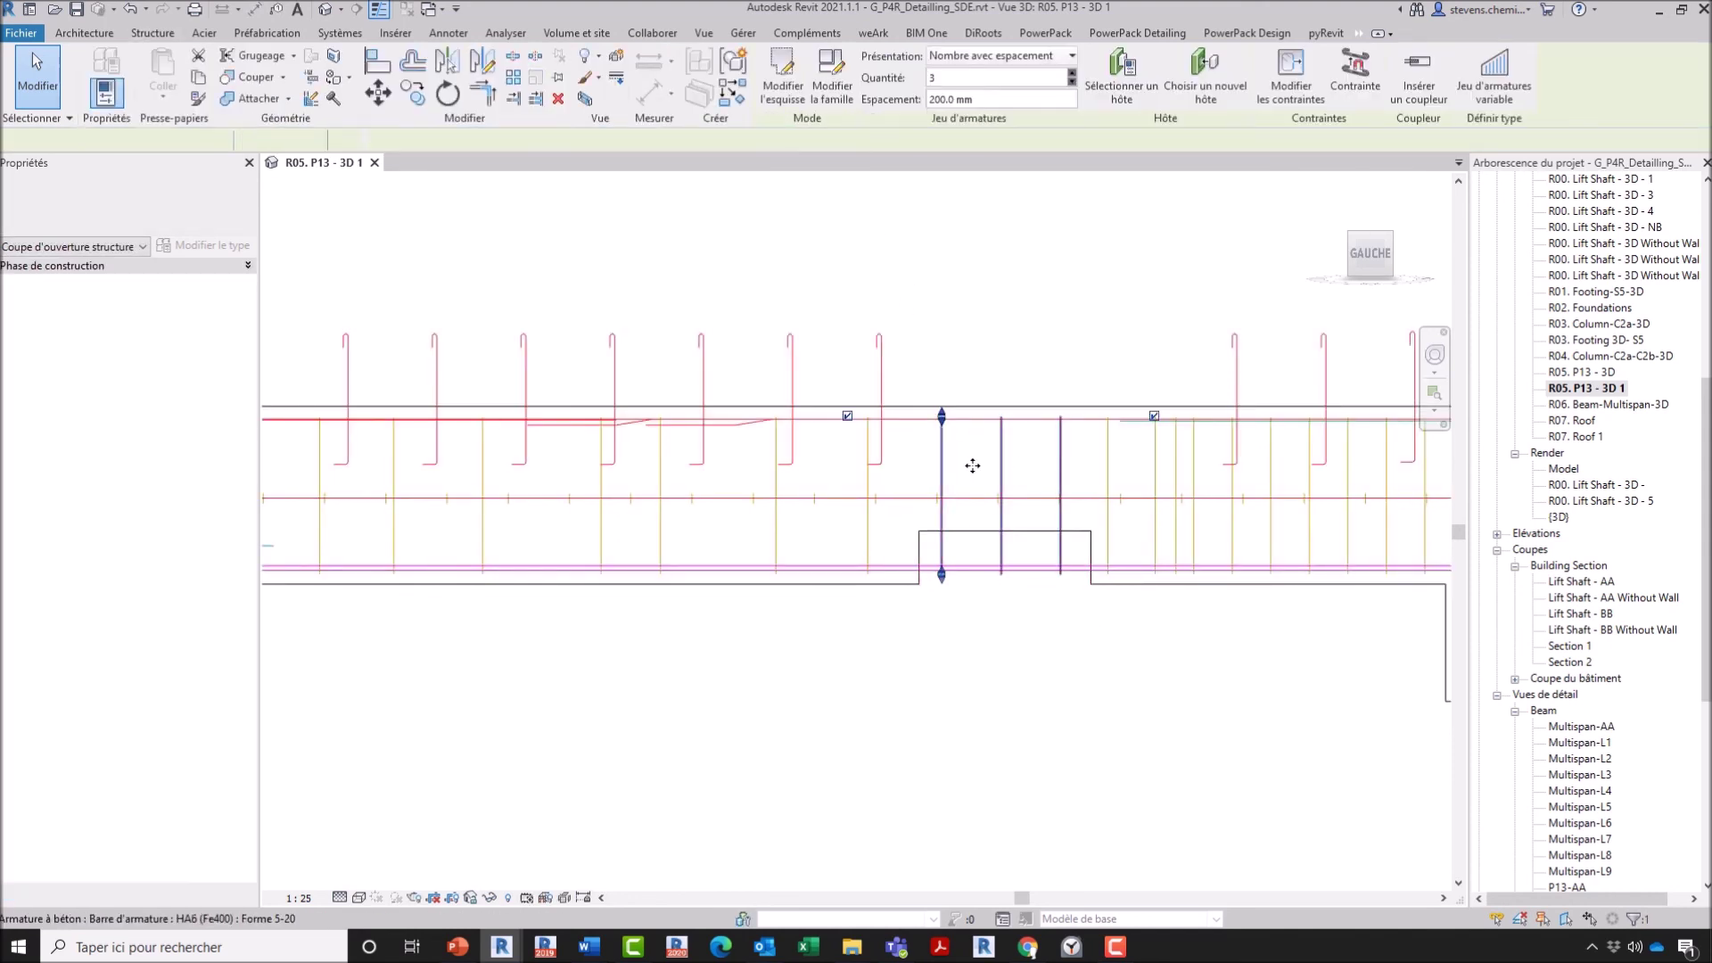
{"action": "key", "text": "Escape"}
{"action": "middle_click_drag", "start_coordinate": [982, 588], "coordinate": [918, 431], "text": "shift"}
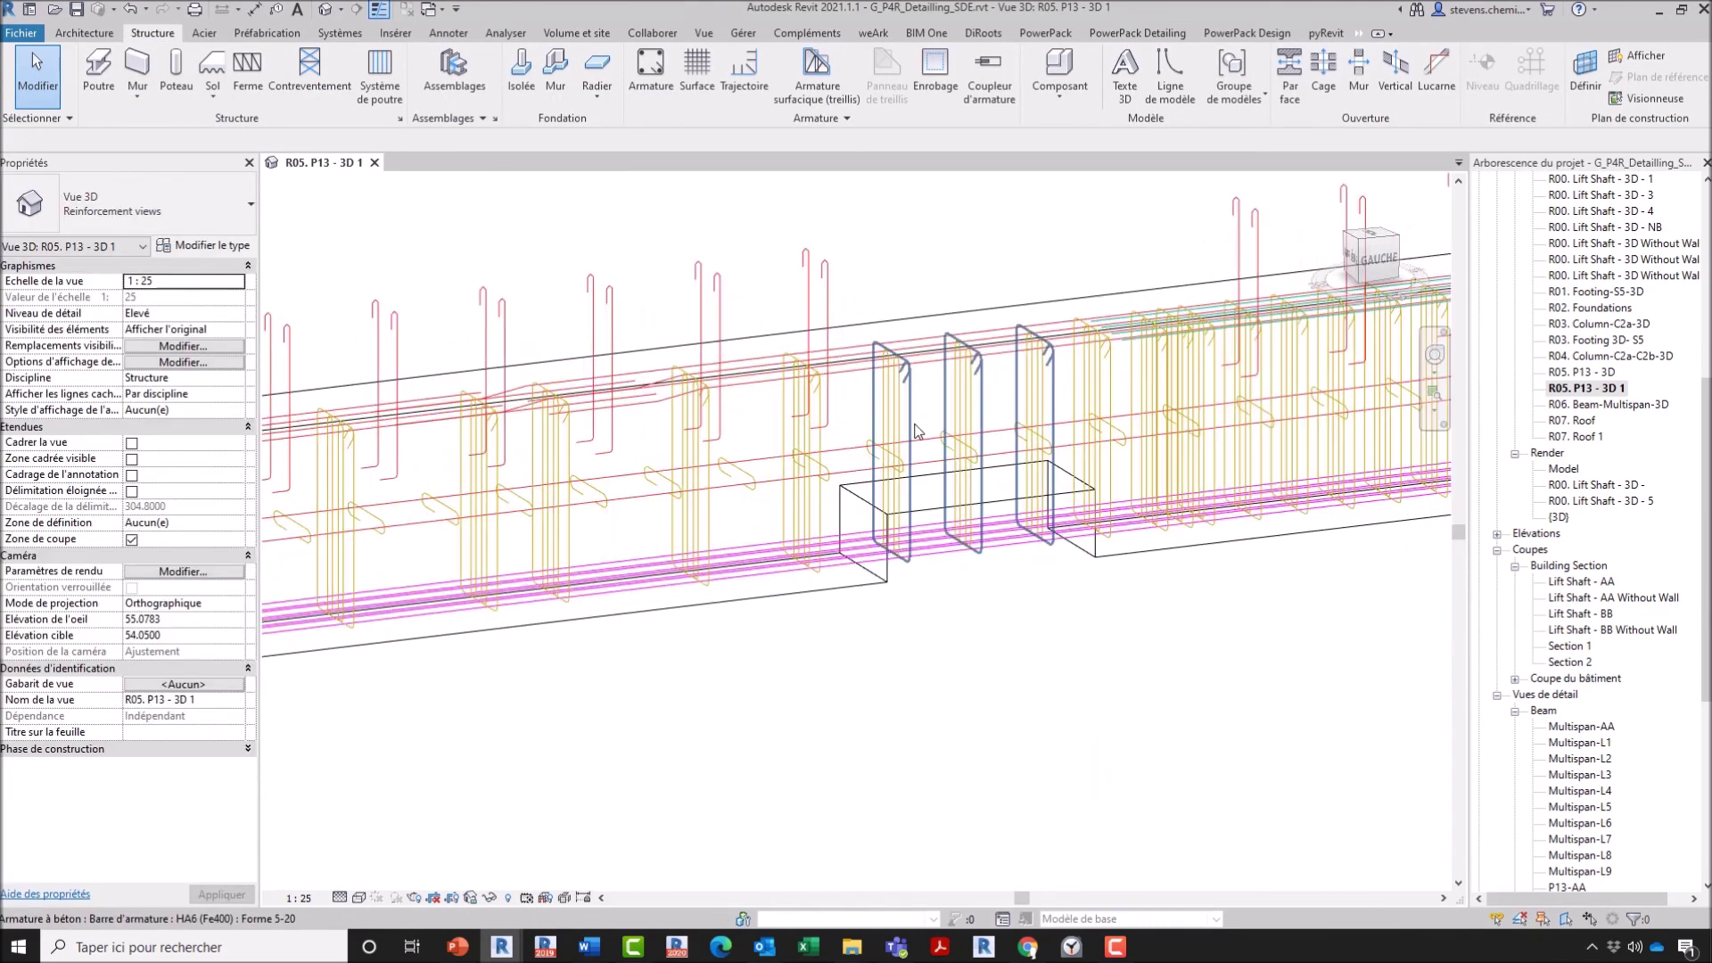
{"action": "middle_click_drag", "start_coordinate": [838, 356], "coordinate": [1043, 428], "text": "shift"}
{"action": "left_click", "coordinate": [1138, 33]}
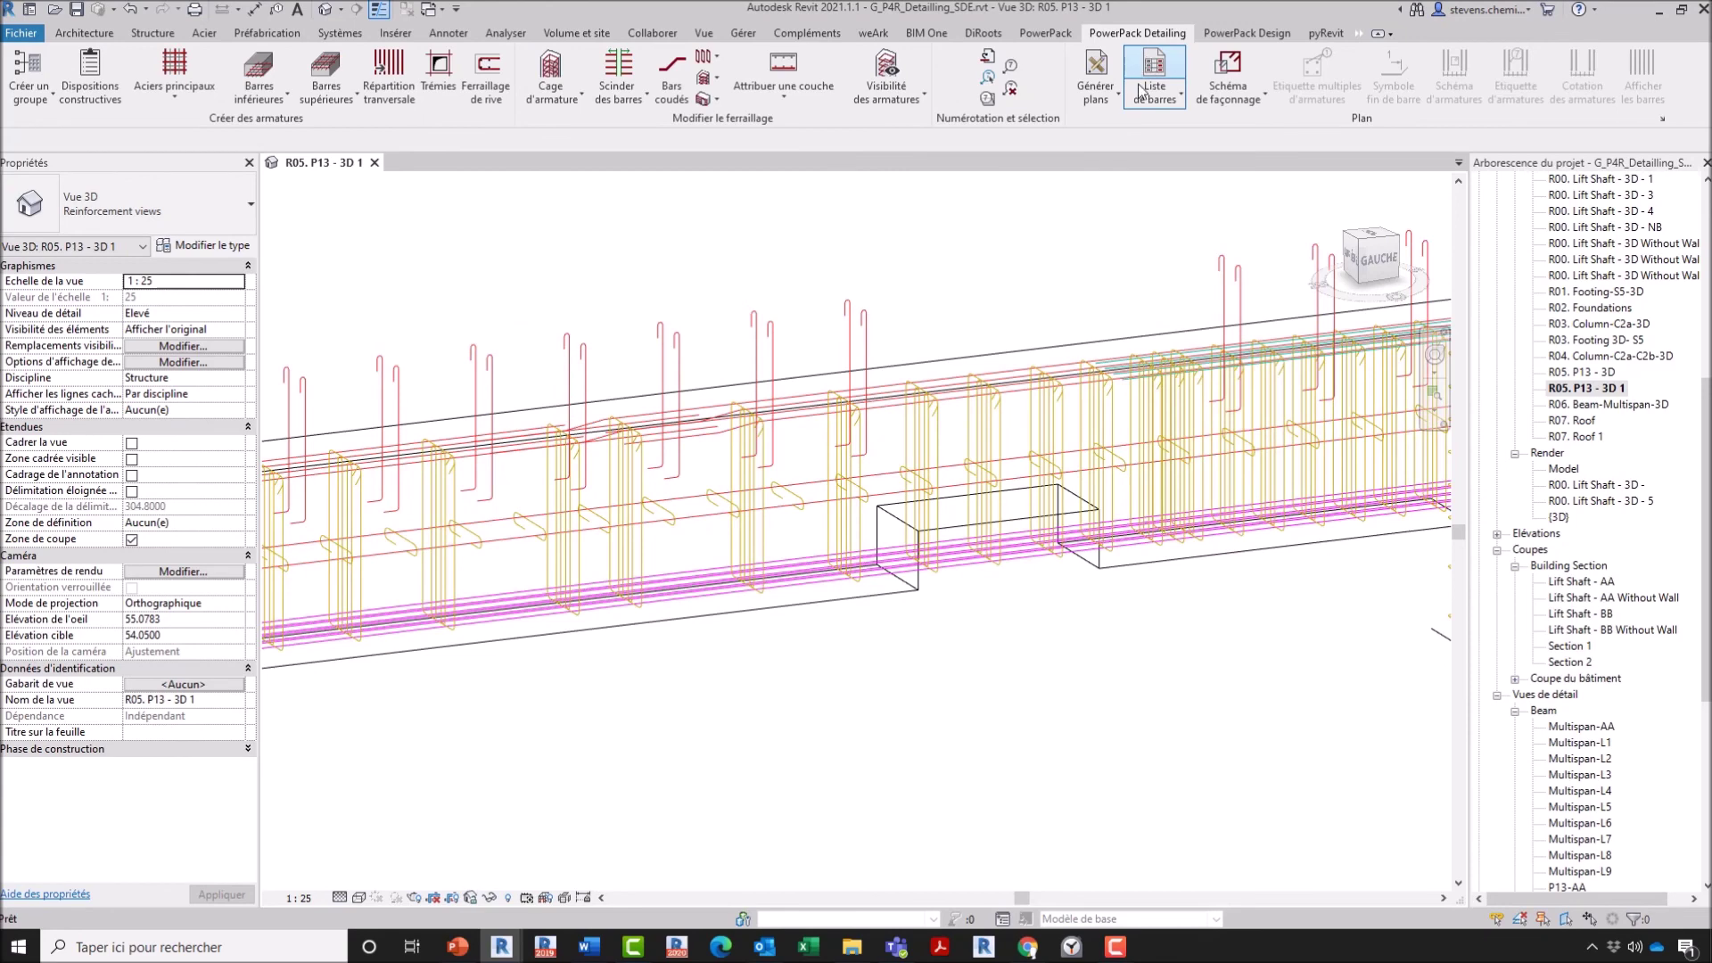
{"action": "left_click", "coordinate": [714, 99]}
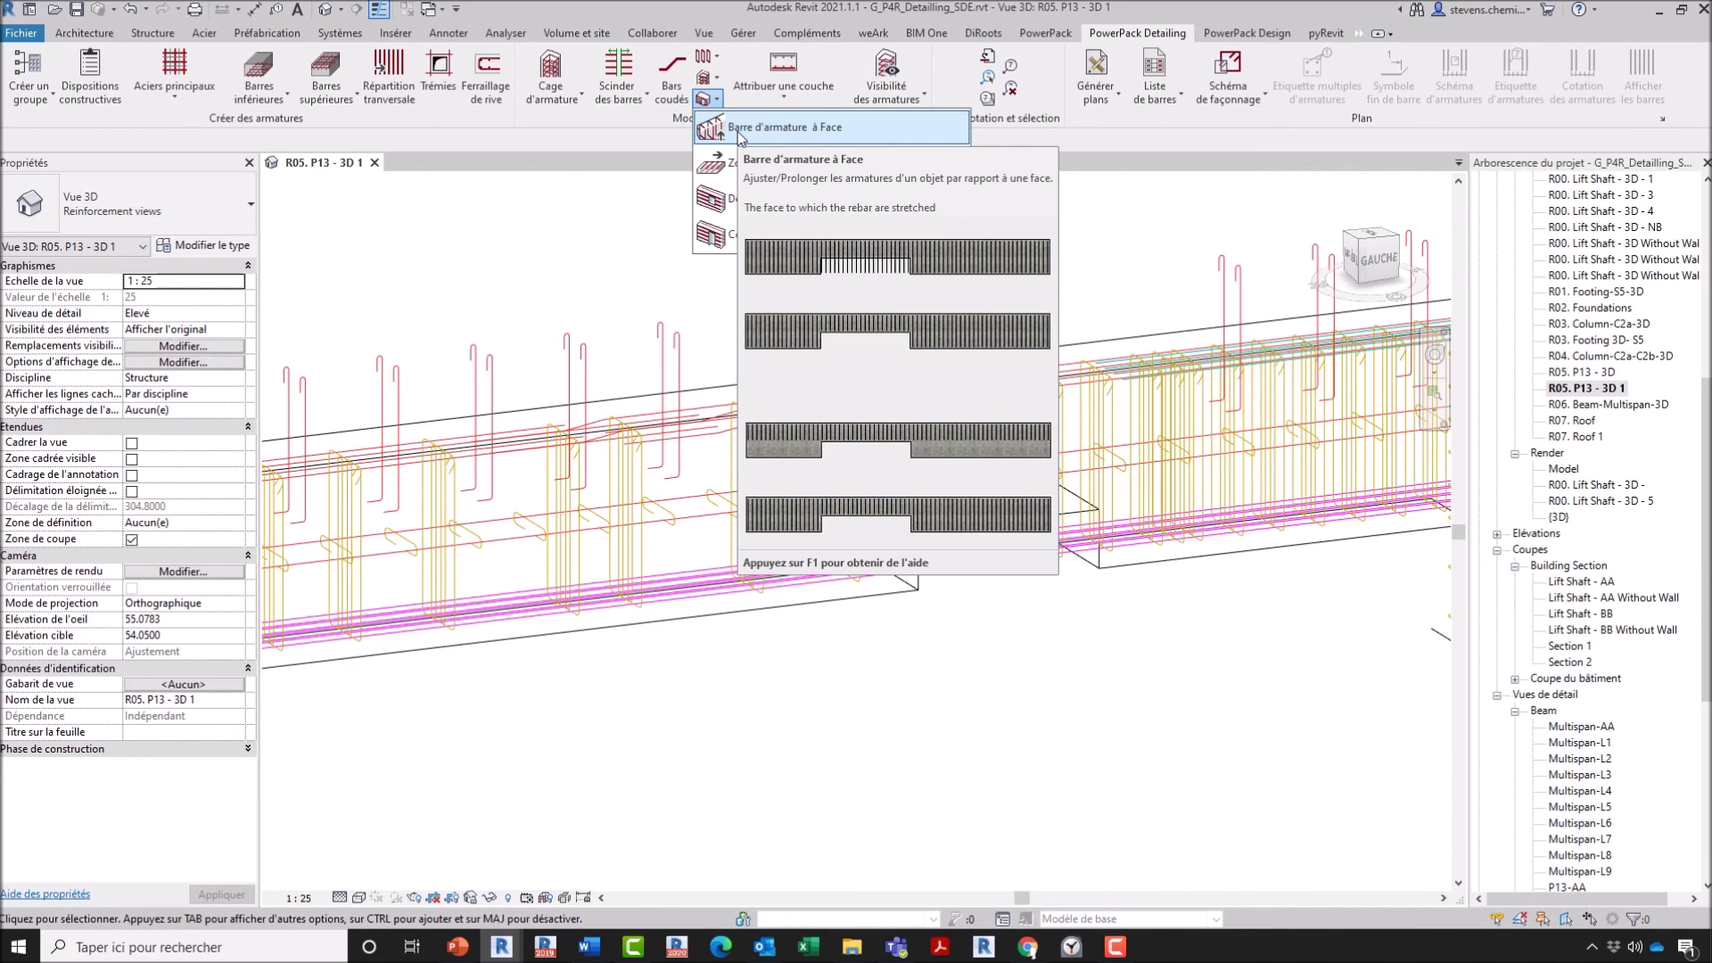
{"action": "left_click", "coordinate": [738, 136]}
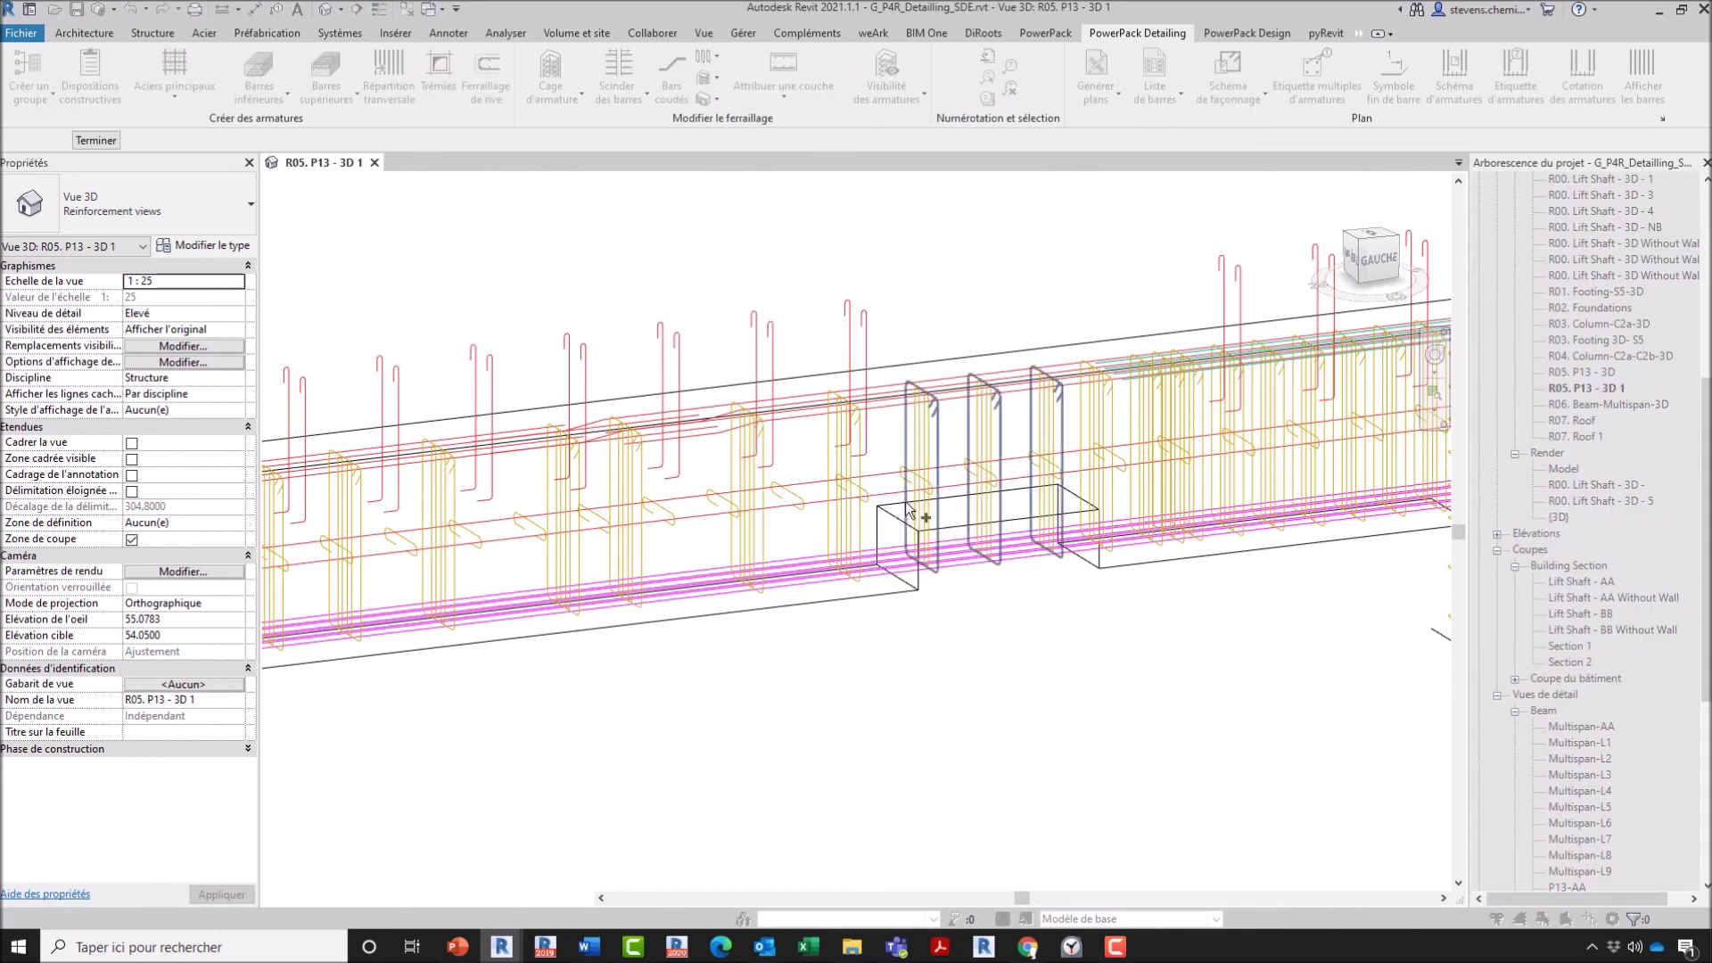
{"action": "left_click_drag", "start_coordinate": [941, 396], "coordinate": [1102, 653]}
{"action": "middle_click_drag", "start_coordinate": [1004, 651], "coordinate": [1056, 682], "text": "shift"}
{"action": "key", "text": "Return"}
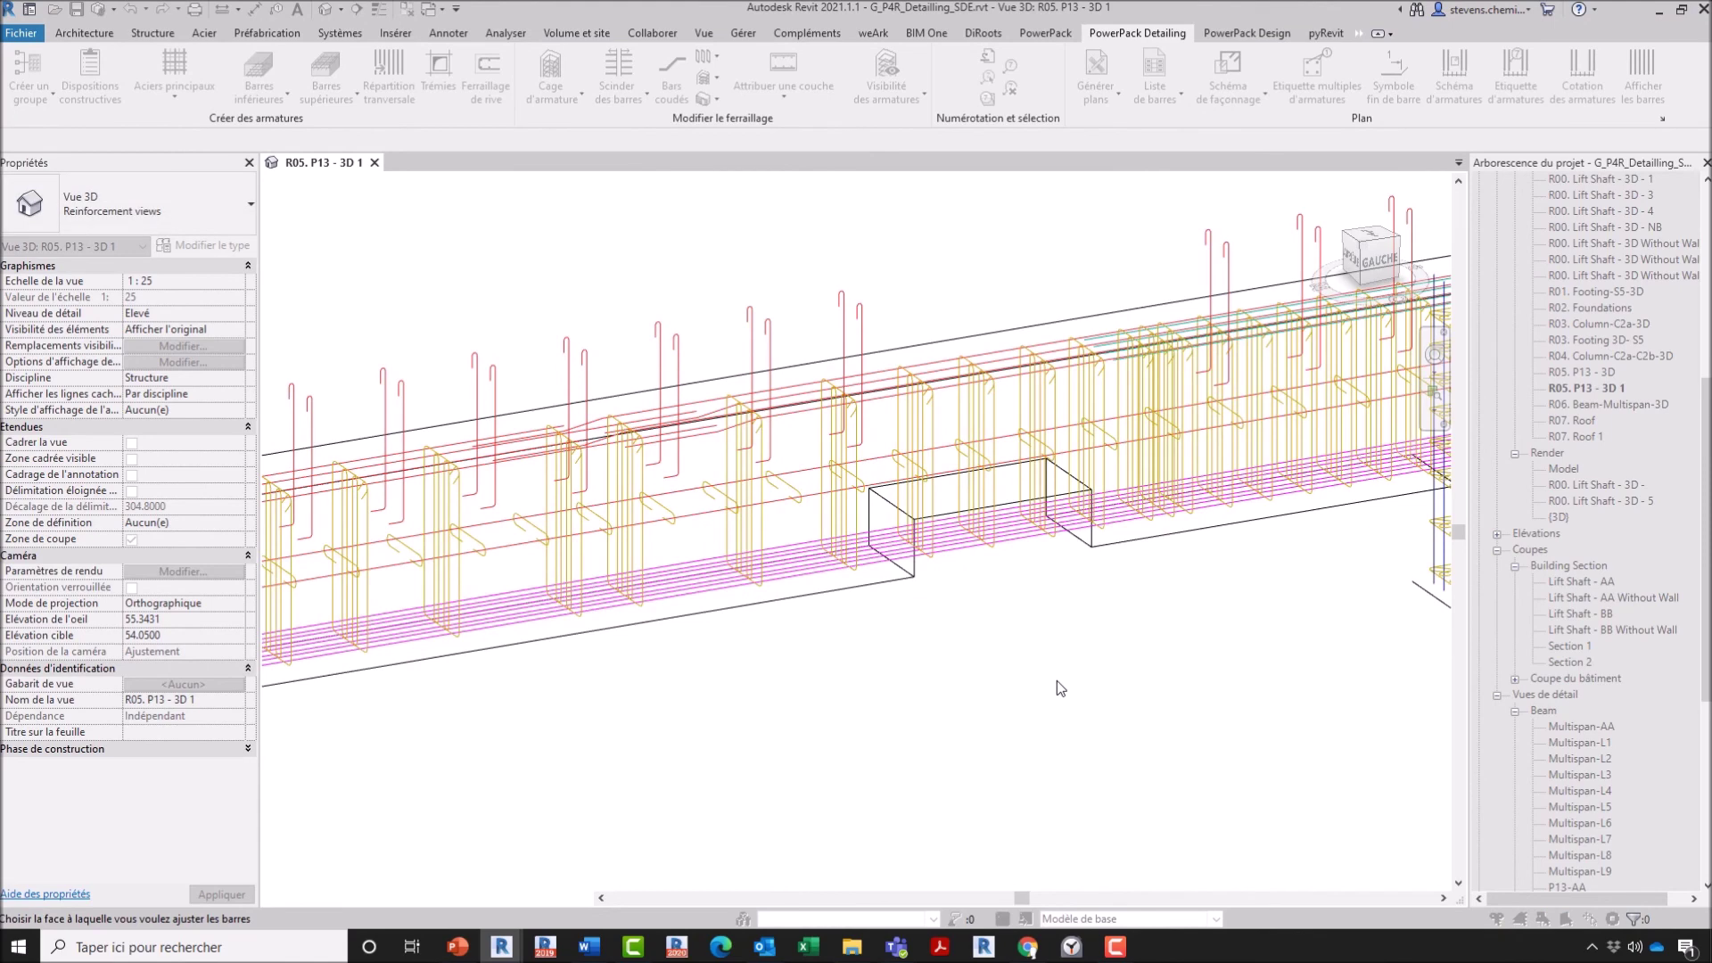
{"action": "scroll", "coordinate": [975, 577], "scroll_direction": "up", "scroll_amount": 2}
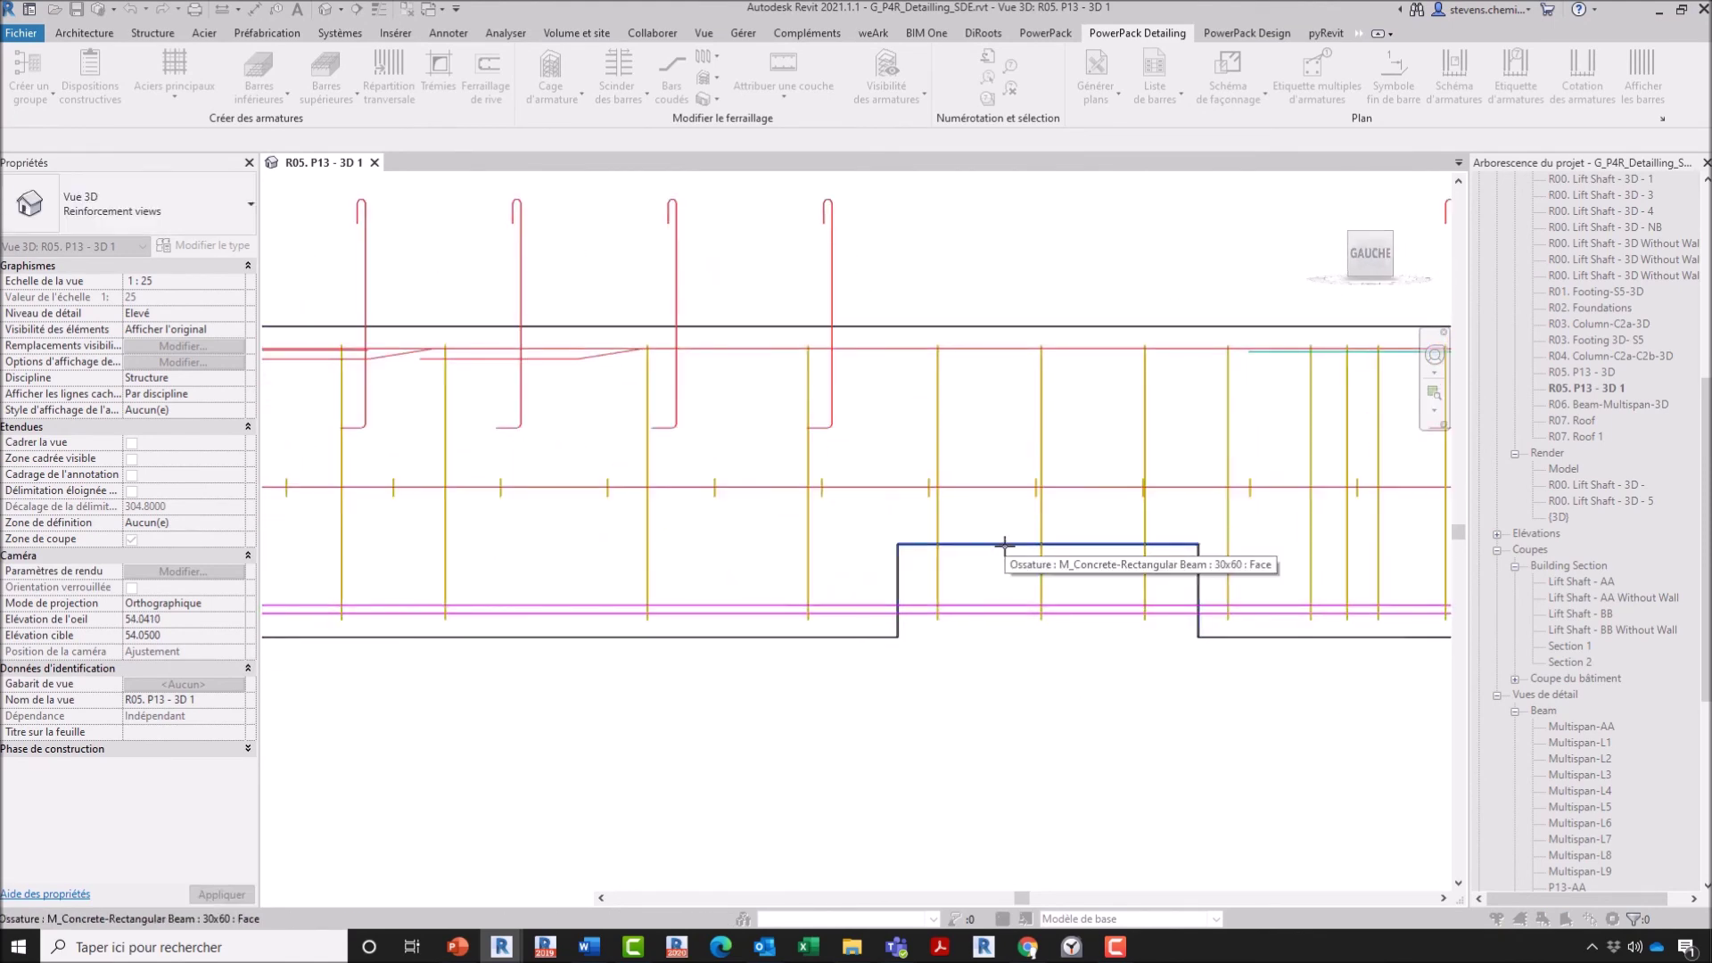
{"action": "left_click", "coordinate": [1004, 544]}
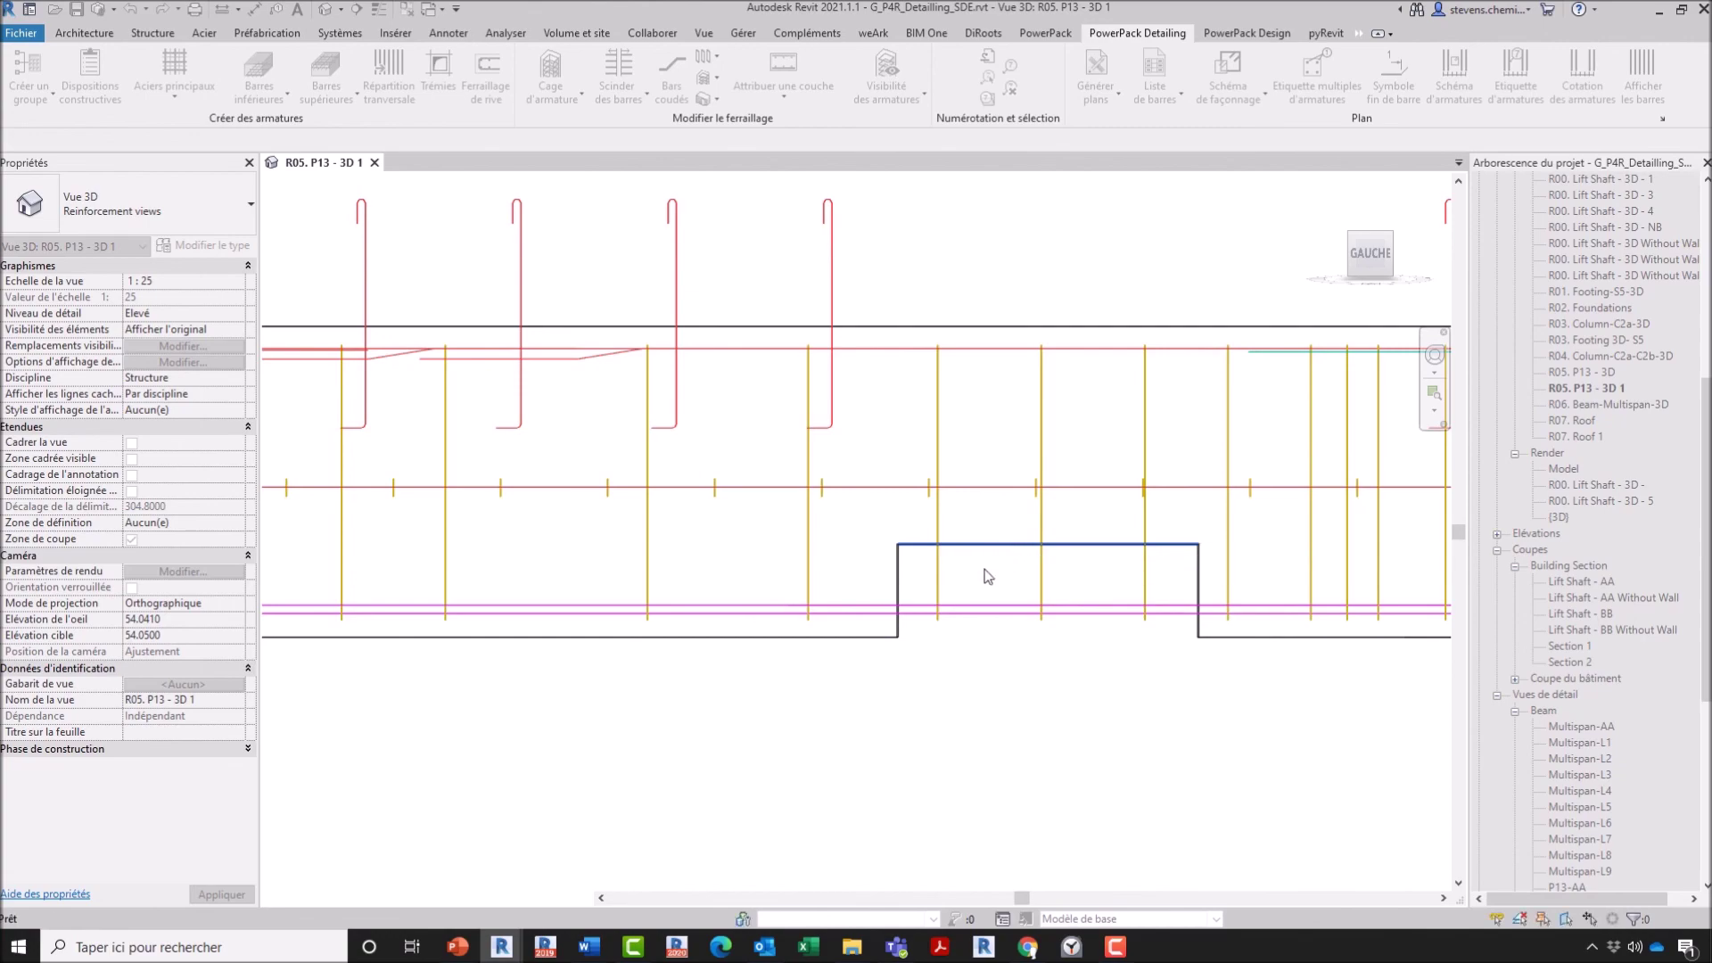
Step: Examine the adjusted stirrups around the P13 beam's opening, the inner stirrup set's properties and the Barre d'armature à Face description
{"action": "middle_click_drag", "start_coordinate": [983, 571], "coordinate": [1066, 702], "text": "shift"}
{"action": "scroll", "coordinate": [1025, 353], "scroll_direction": "up", "scroll_amount": 4}
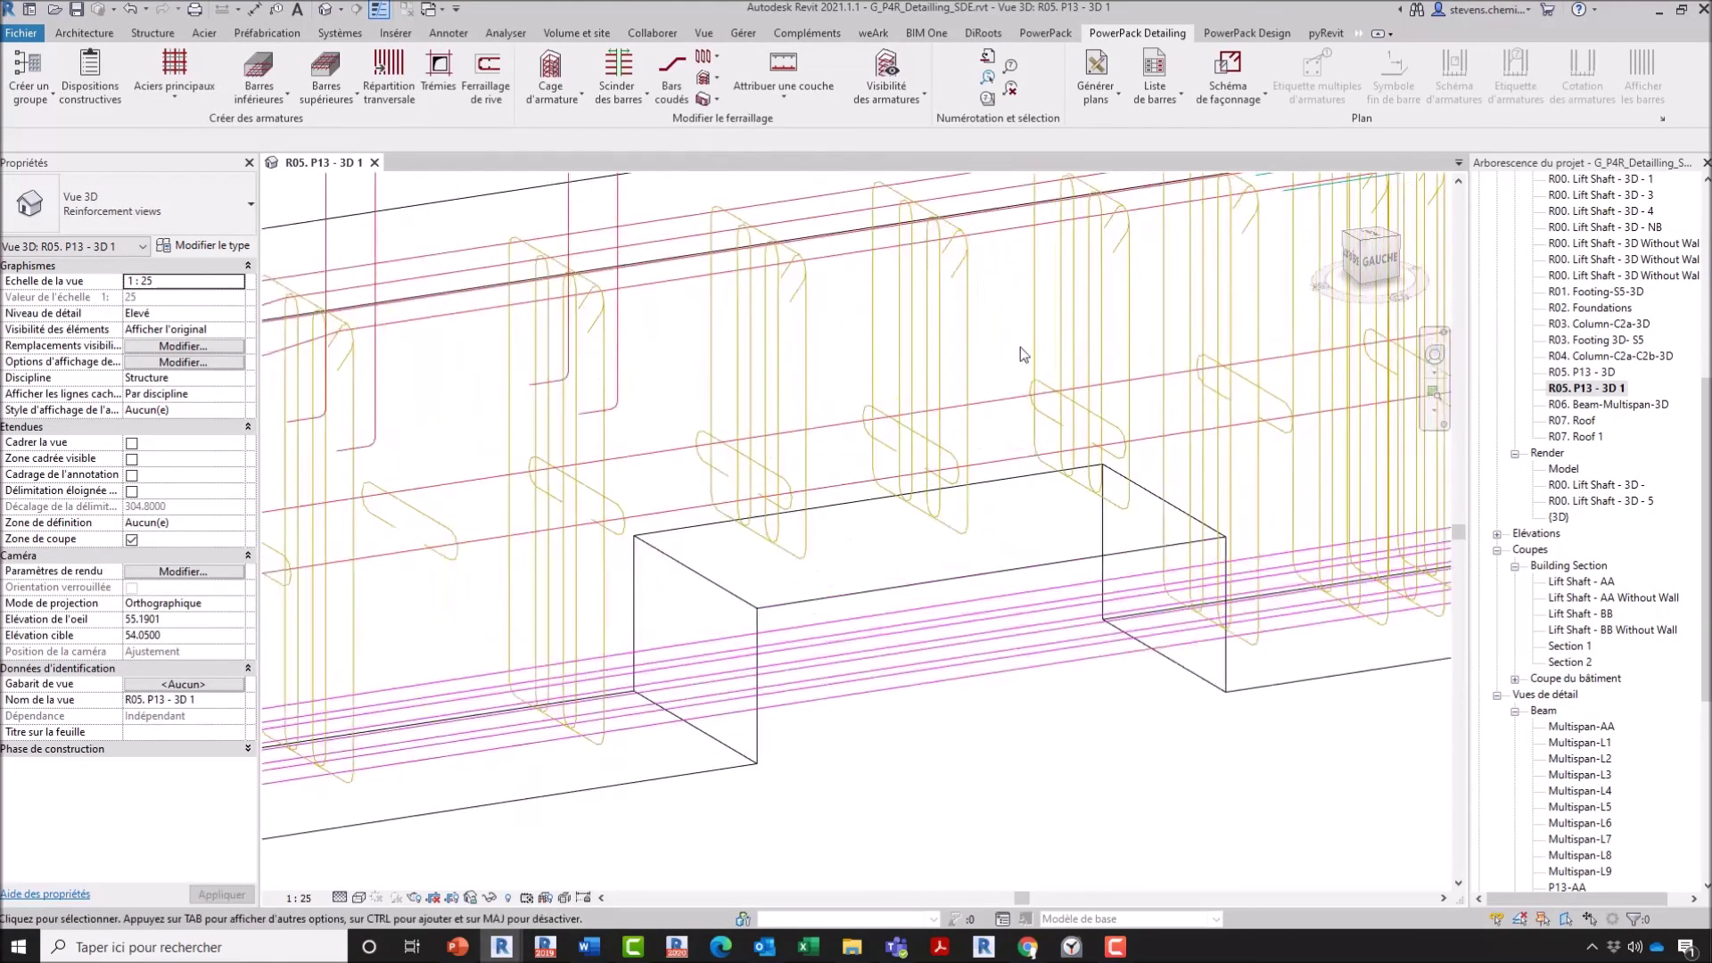
{"action": "left_click", "coordinate": [949, 459]}
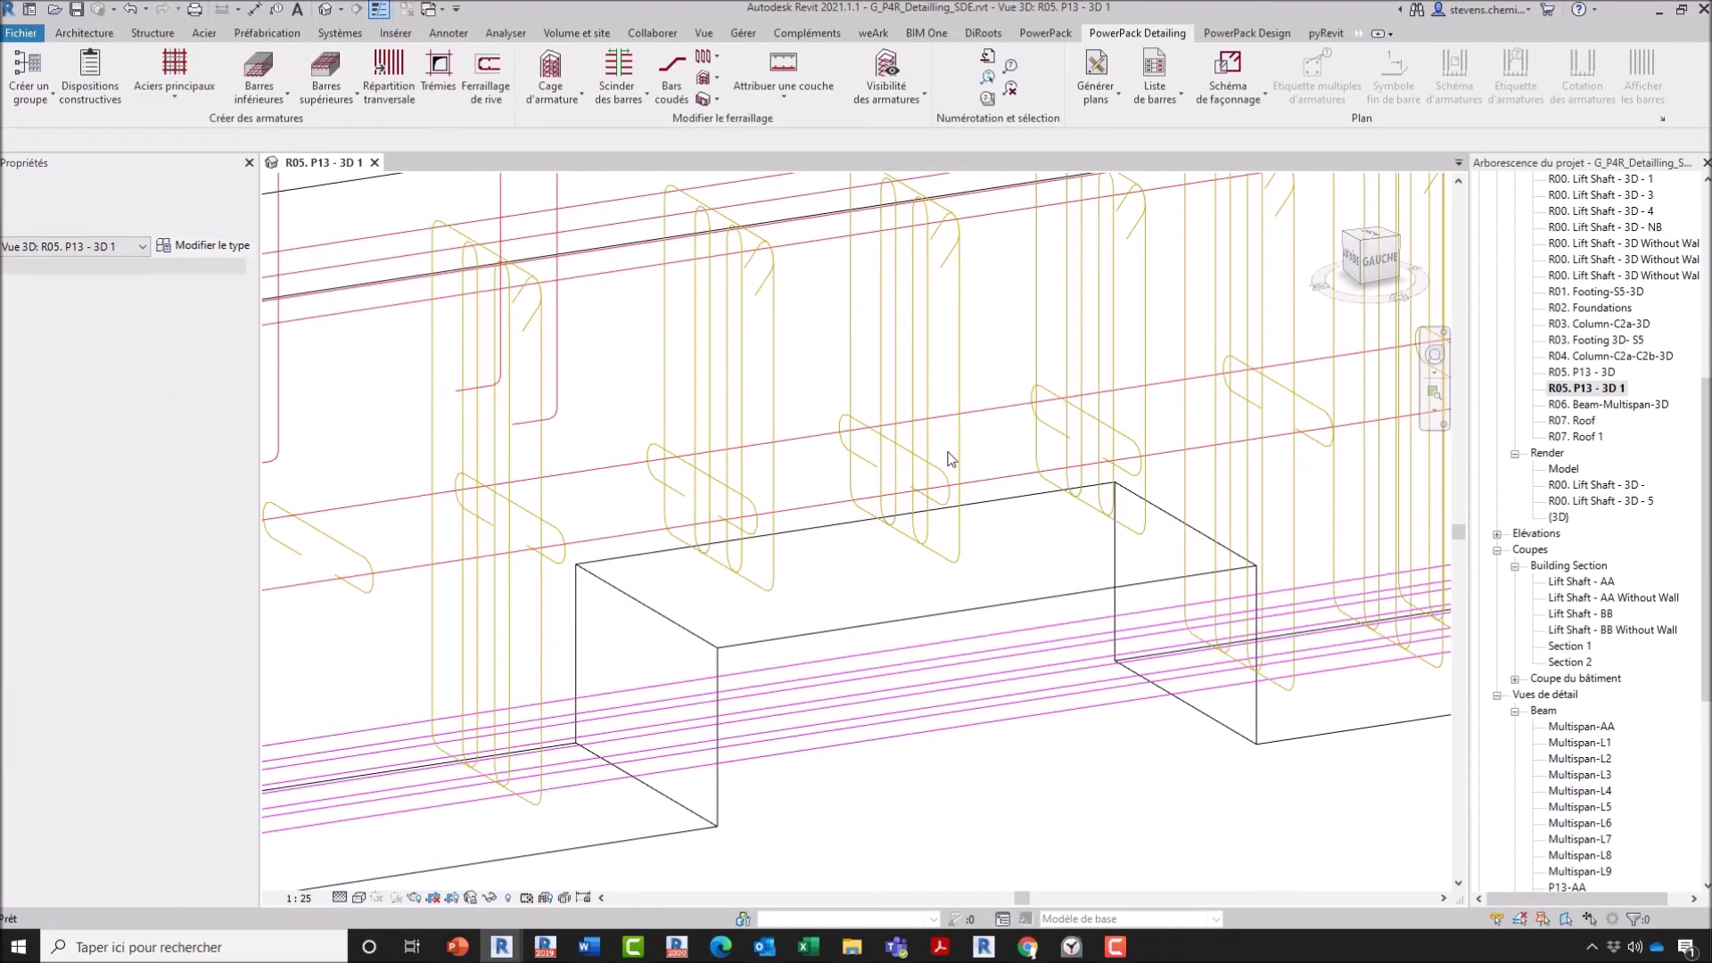
{"action": "scroll", "coordinate": [949, 459], "scroll_direction": "down", "scroll_amount": 3}
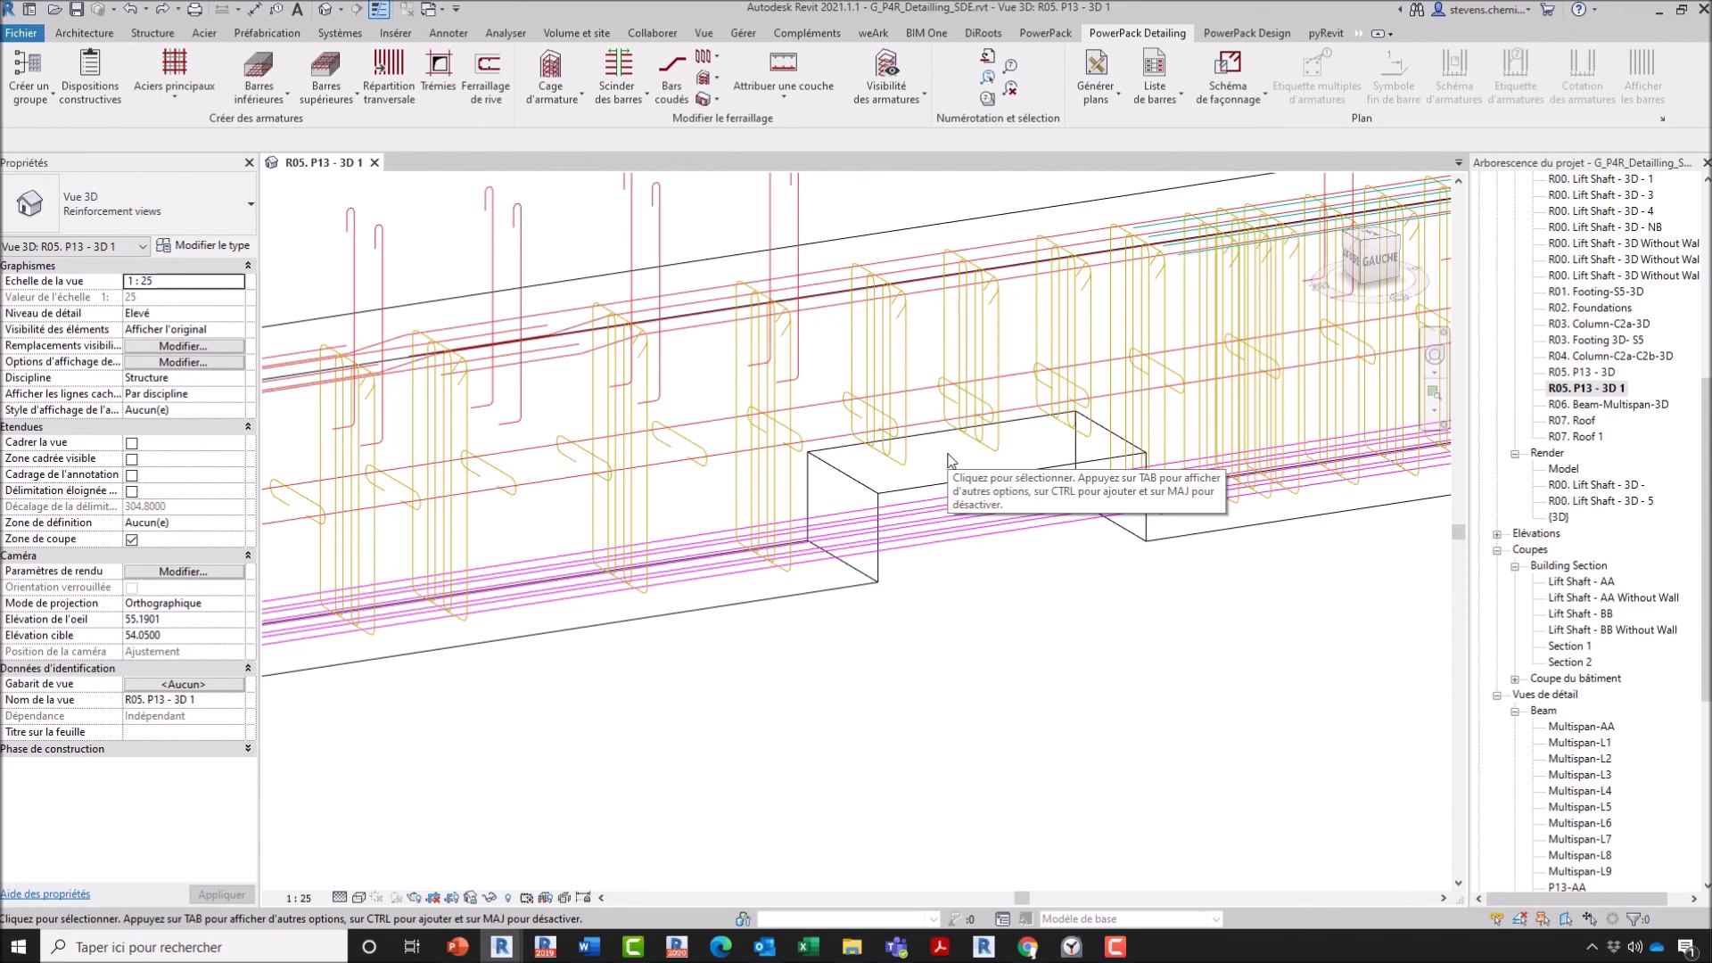
{"action": "middle_click_drag", "start_coordinate": [949, 459], "coordinate": [1039, 709], "text": "shift"}
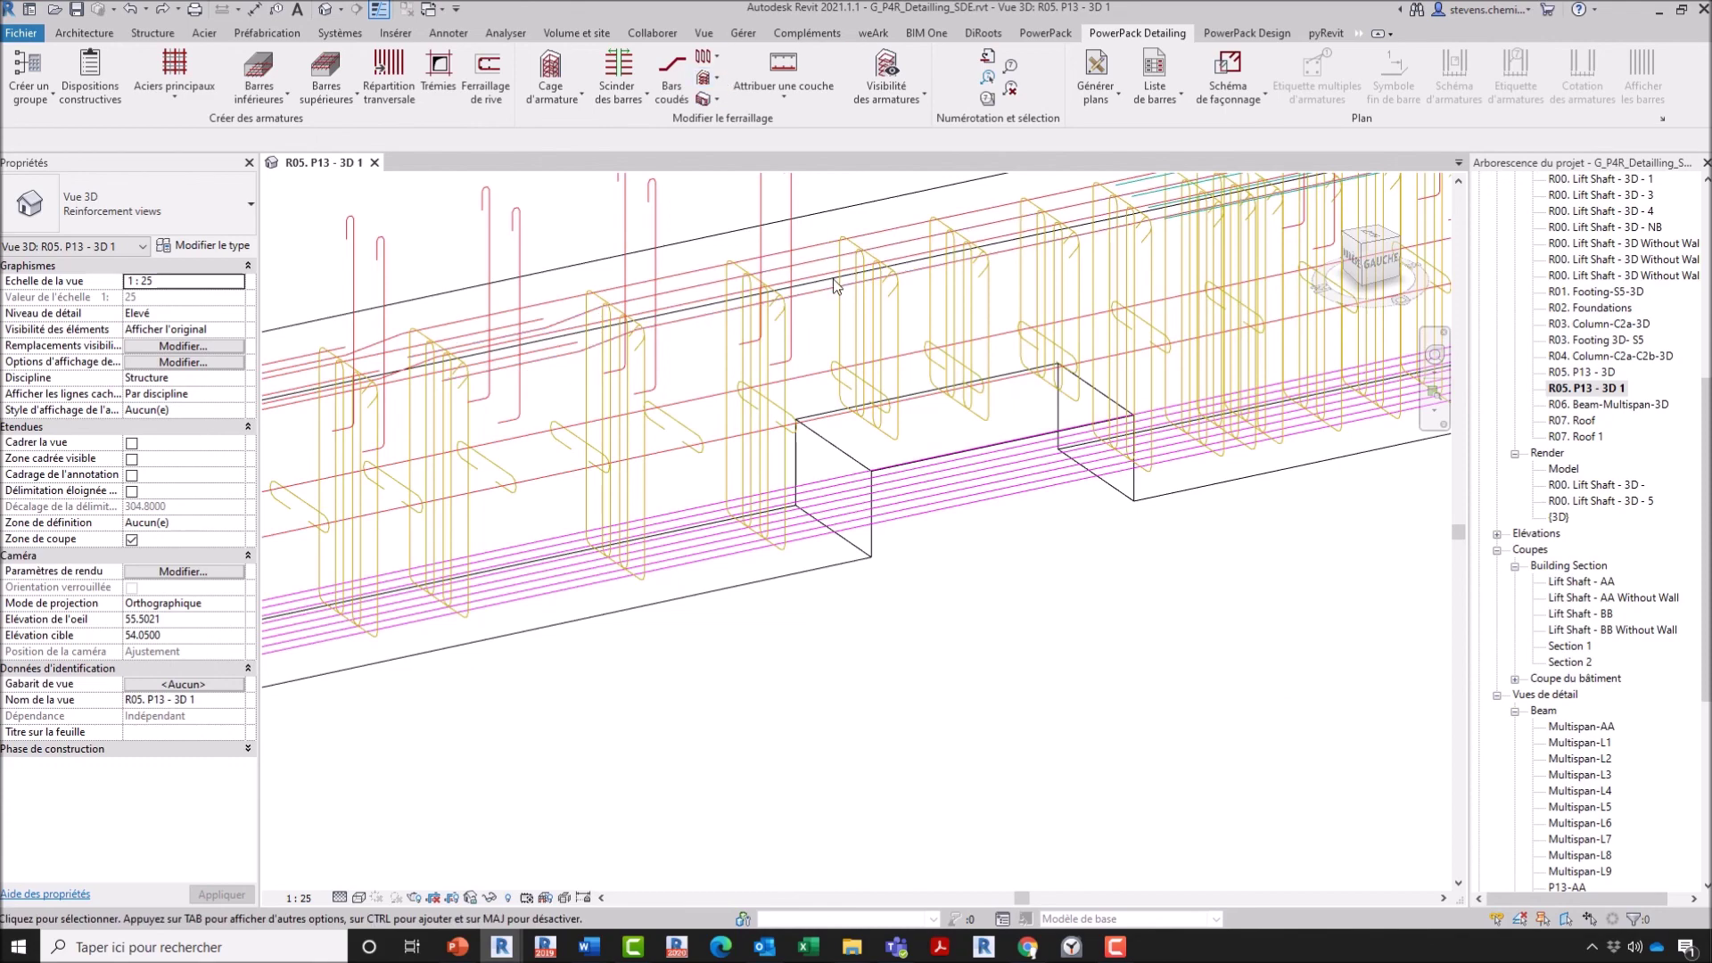
{"action": "scroll", "coordinate": [873, 343], "scroll_direction": "up", "scroll_amount": 2}
{"action": "scroll", "coordinate": [889, 416], "scroll_direction": "up", "scroll_amount": 2}
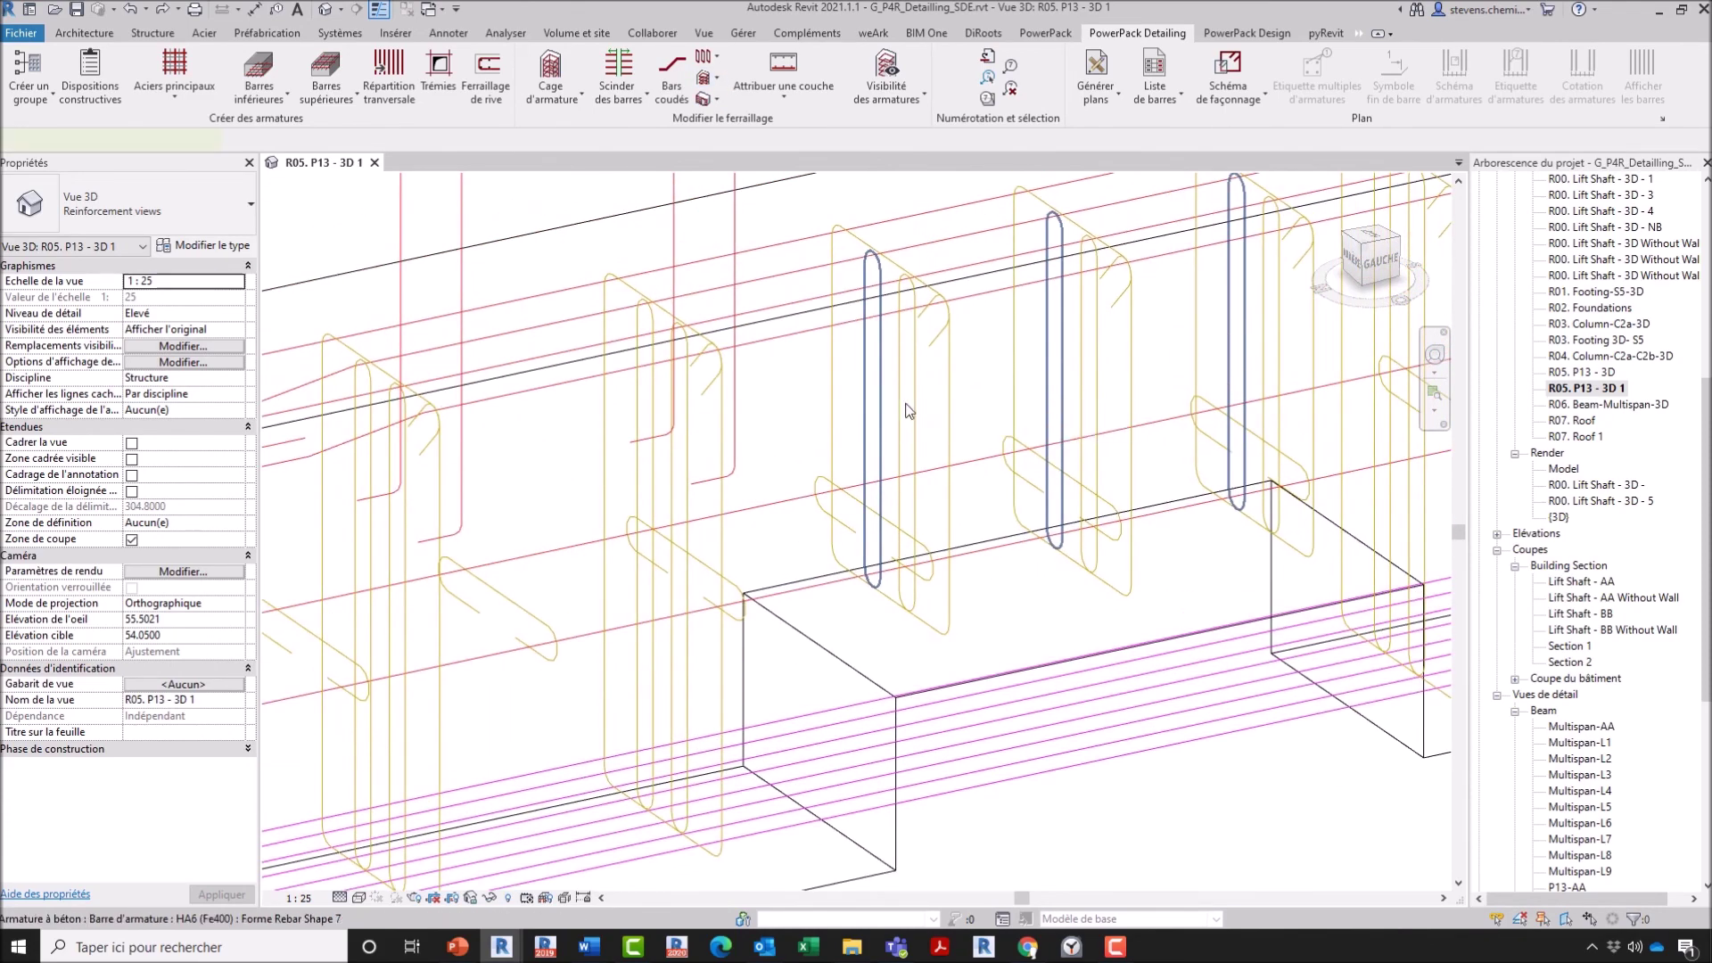
{"action": "left_click", "coordinate": [887, 401]}
{"action": "left_click", "coordinate": [879, 386]}
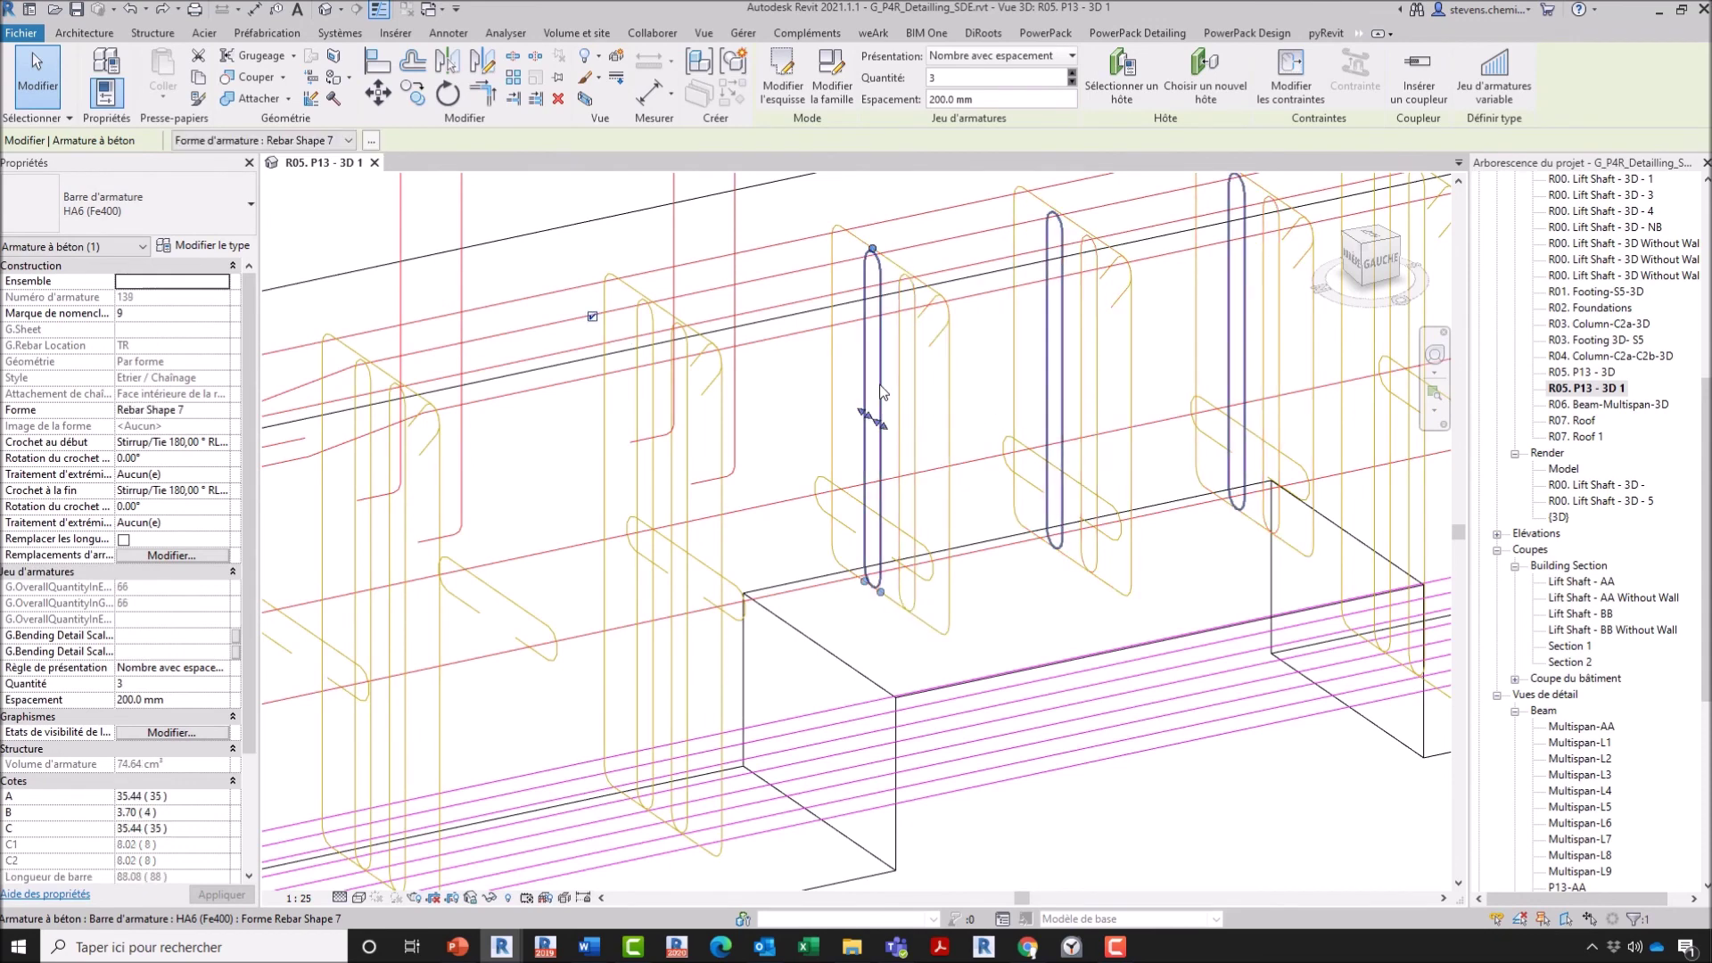
{"action": "scroll", "coordinate": [899, 479], "scroll_direction": "down", "scroll_amount": 4}
{"action": "key", "text": "Escape"}
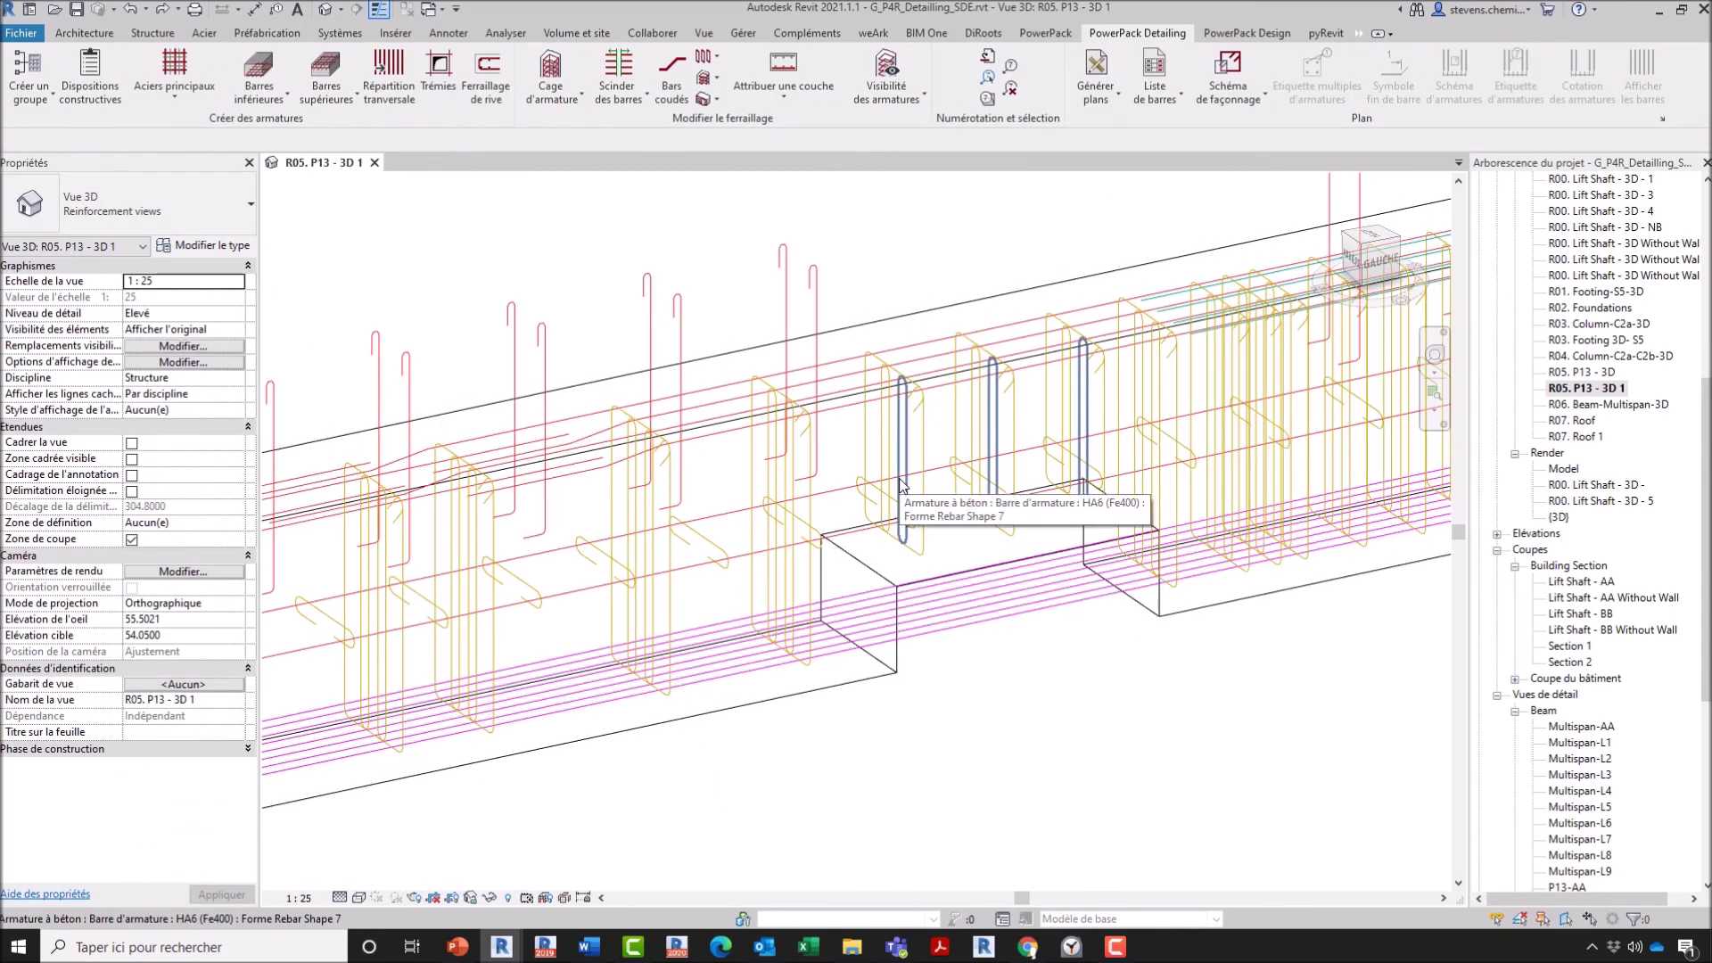
{"action": "scroll", "coordinate": [958, 662], "scroll_direction": "down", "scroll_amount": 1}
{"action": "middle_click_drag", "start_coordinate": [943, 726], "coordinate": [762, 452], "text": "shift"}
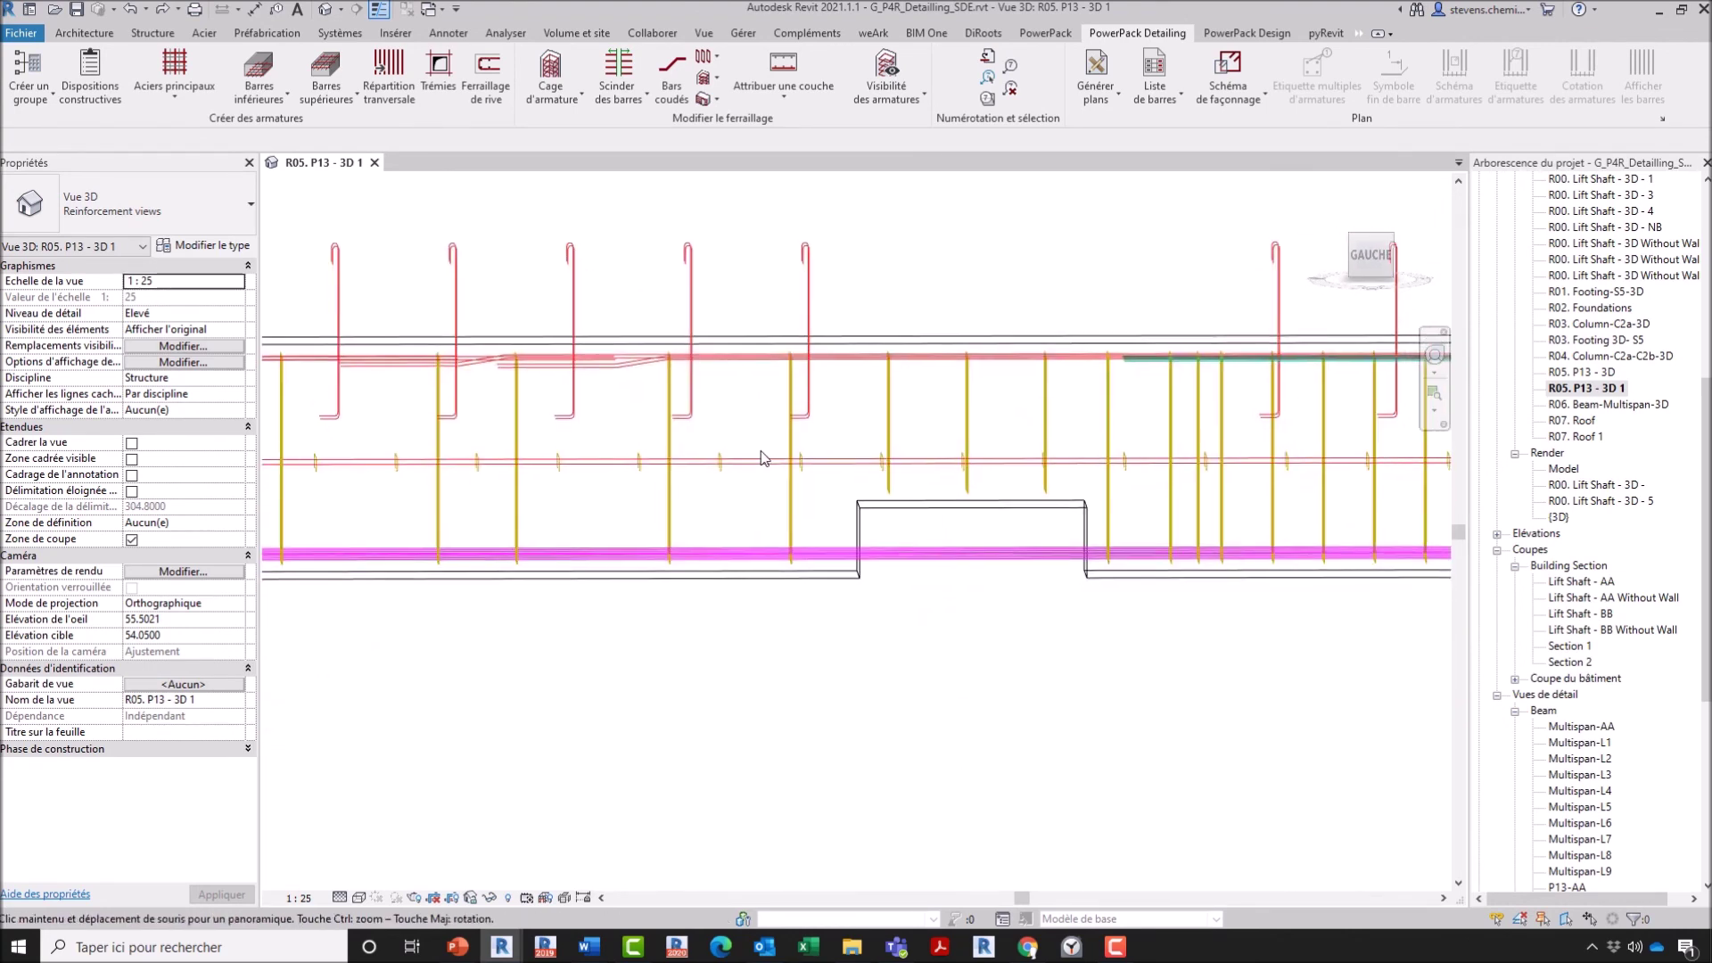
{"action": "left_click", "coordinate": [709, 99]}
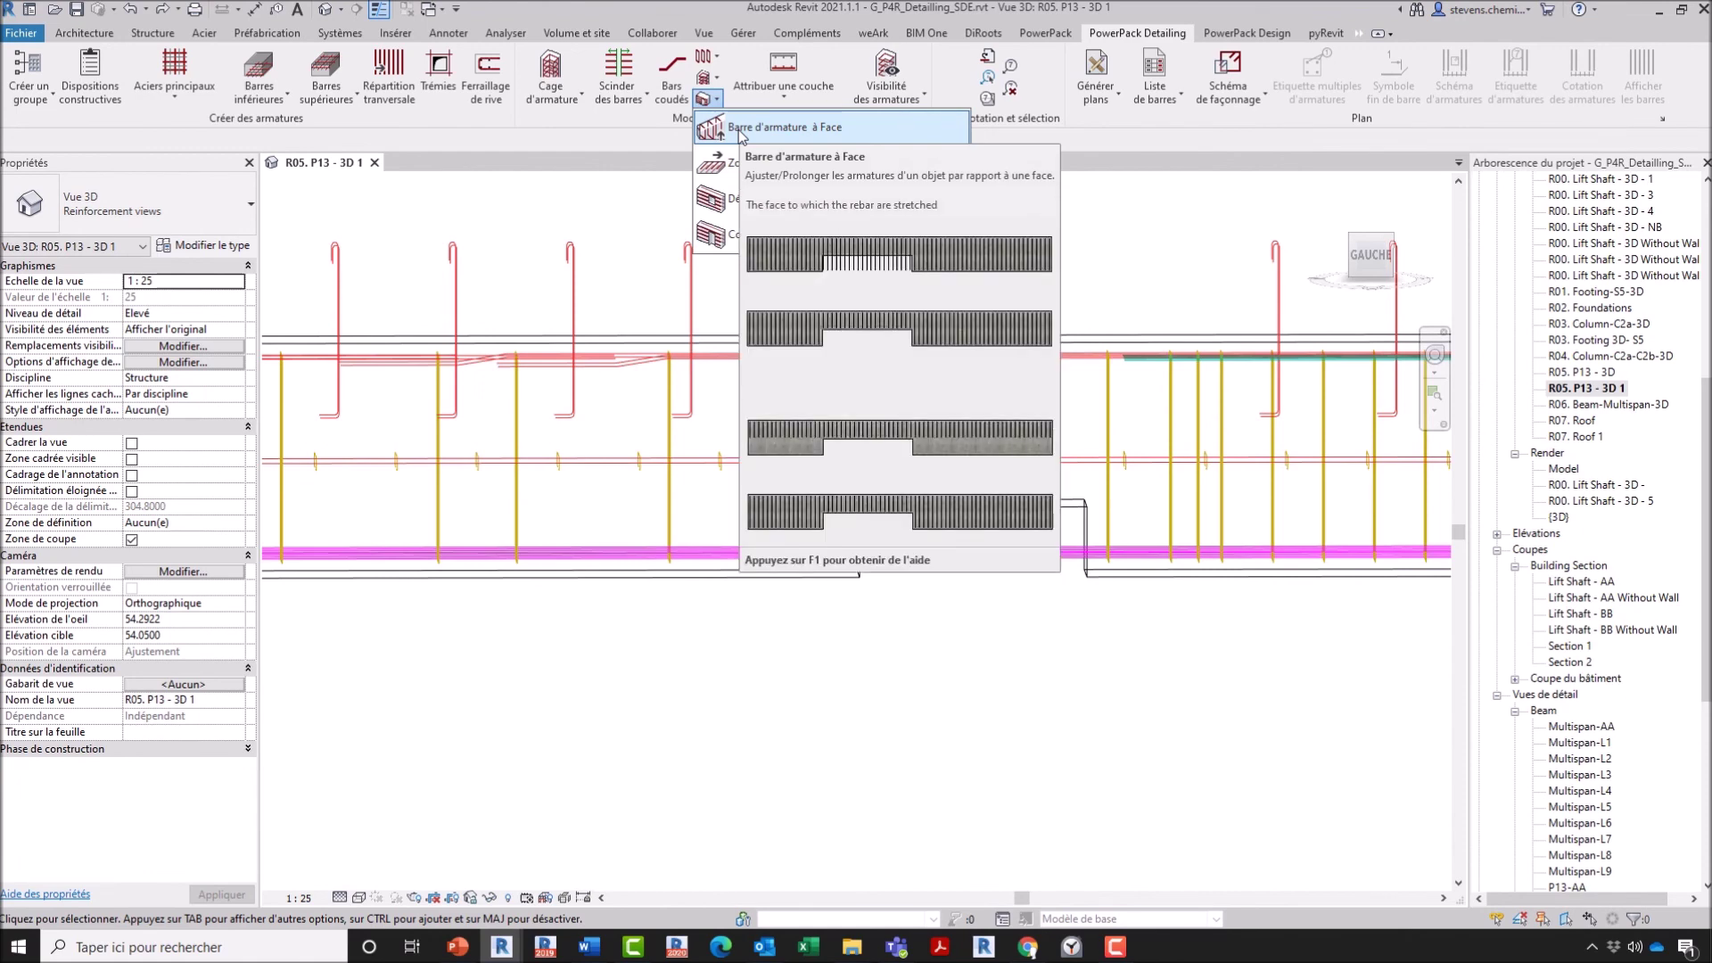
{"action": "middle_click_drag", "start_coordinate": [909, 573], "coordinate": [998, 619], "text": "shift"}
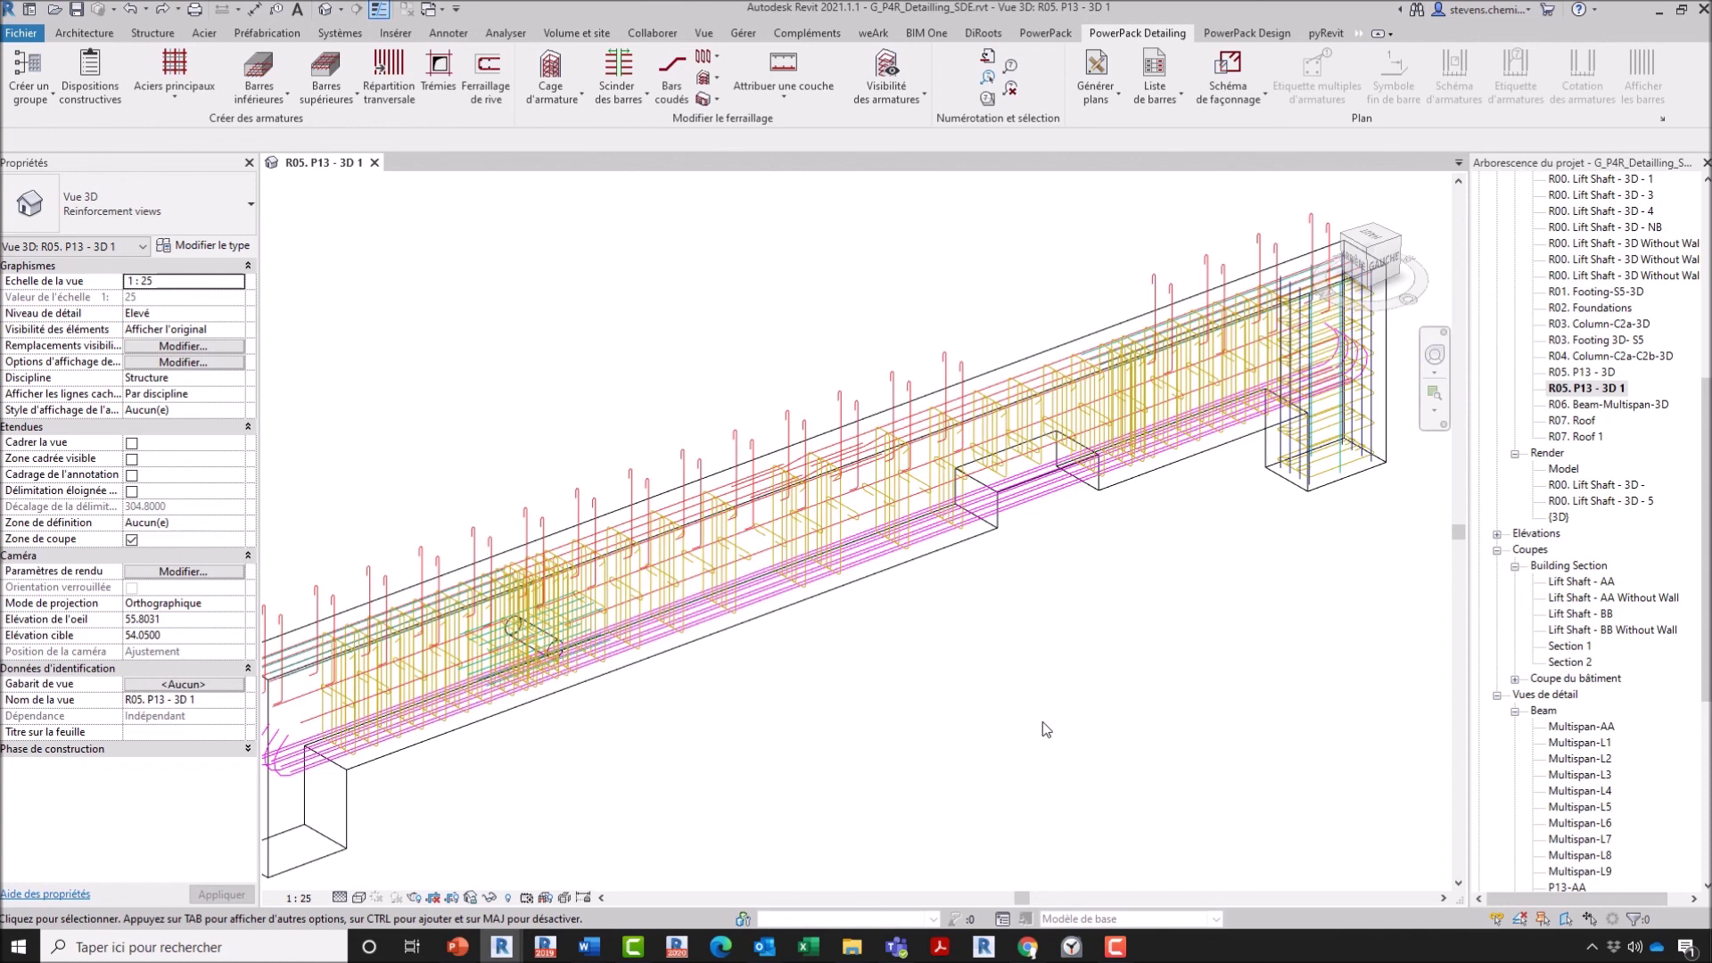
Step: Switch to the PowerPoint presentation, start the slideshow from slide 12 and advance to the closing thank-you slide
{"action": "left_click", "coordinate": [457, 947]}
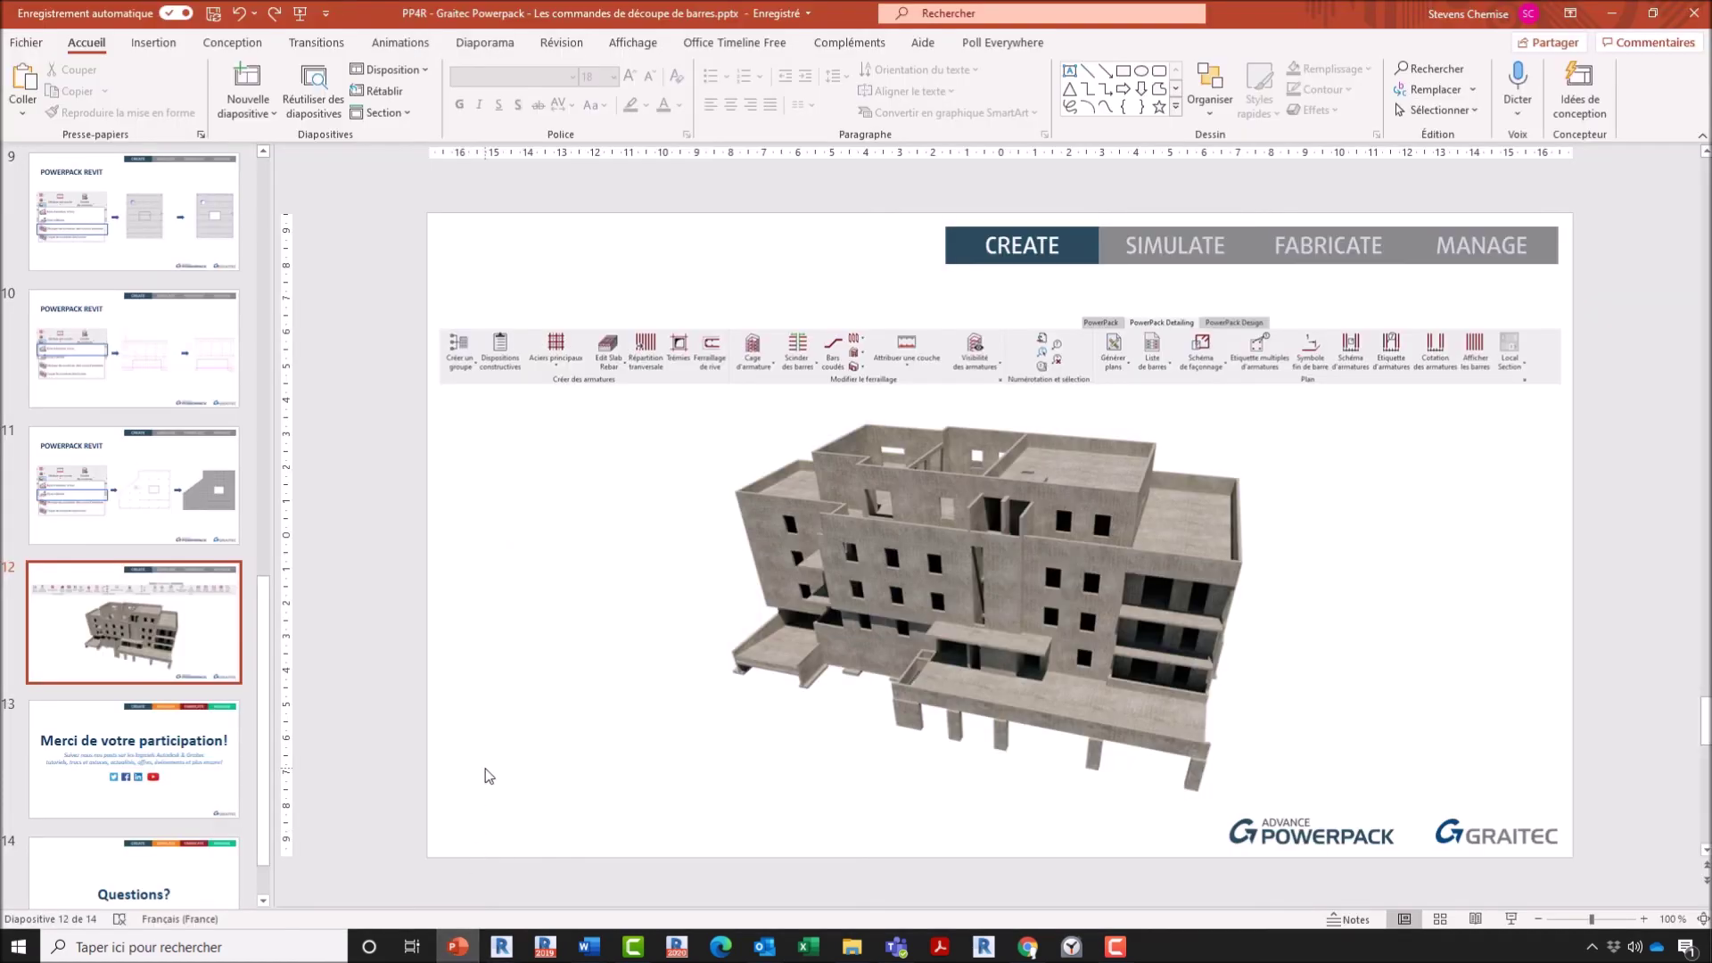
{"action": "key", "text": "shift+F5"}
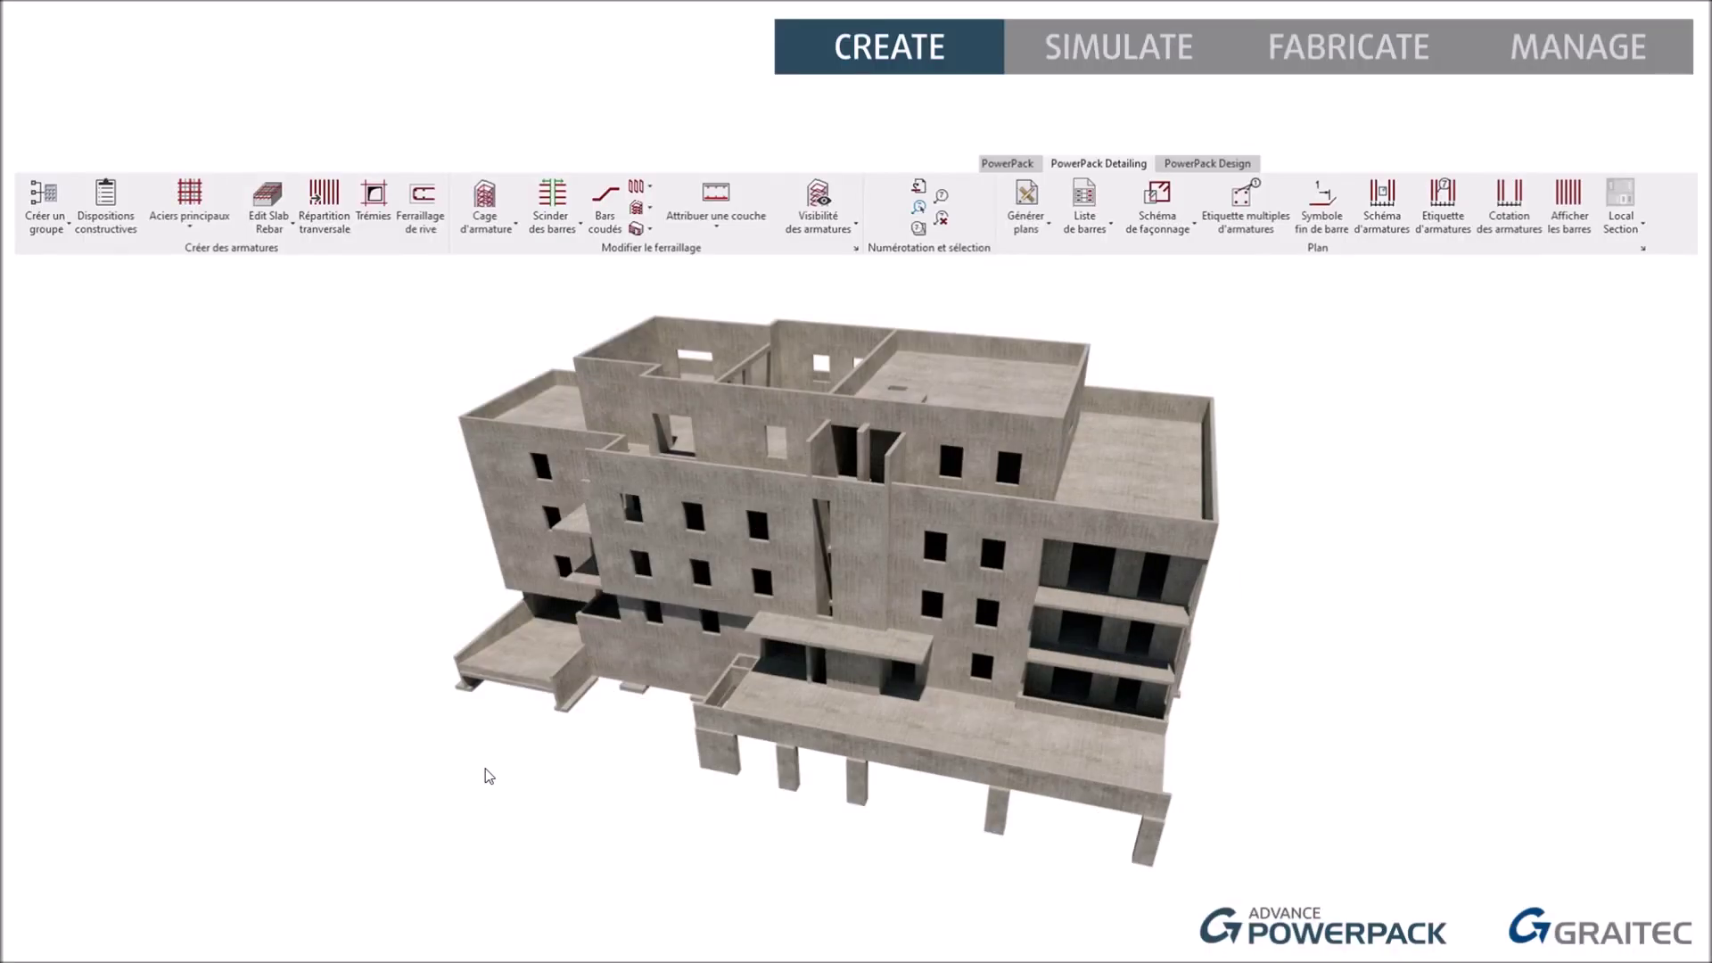
{"action": "left_click", "coordinate": [488, 776]}
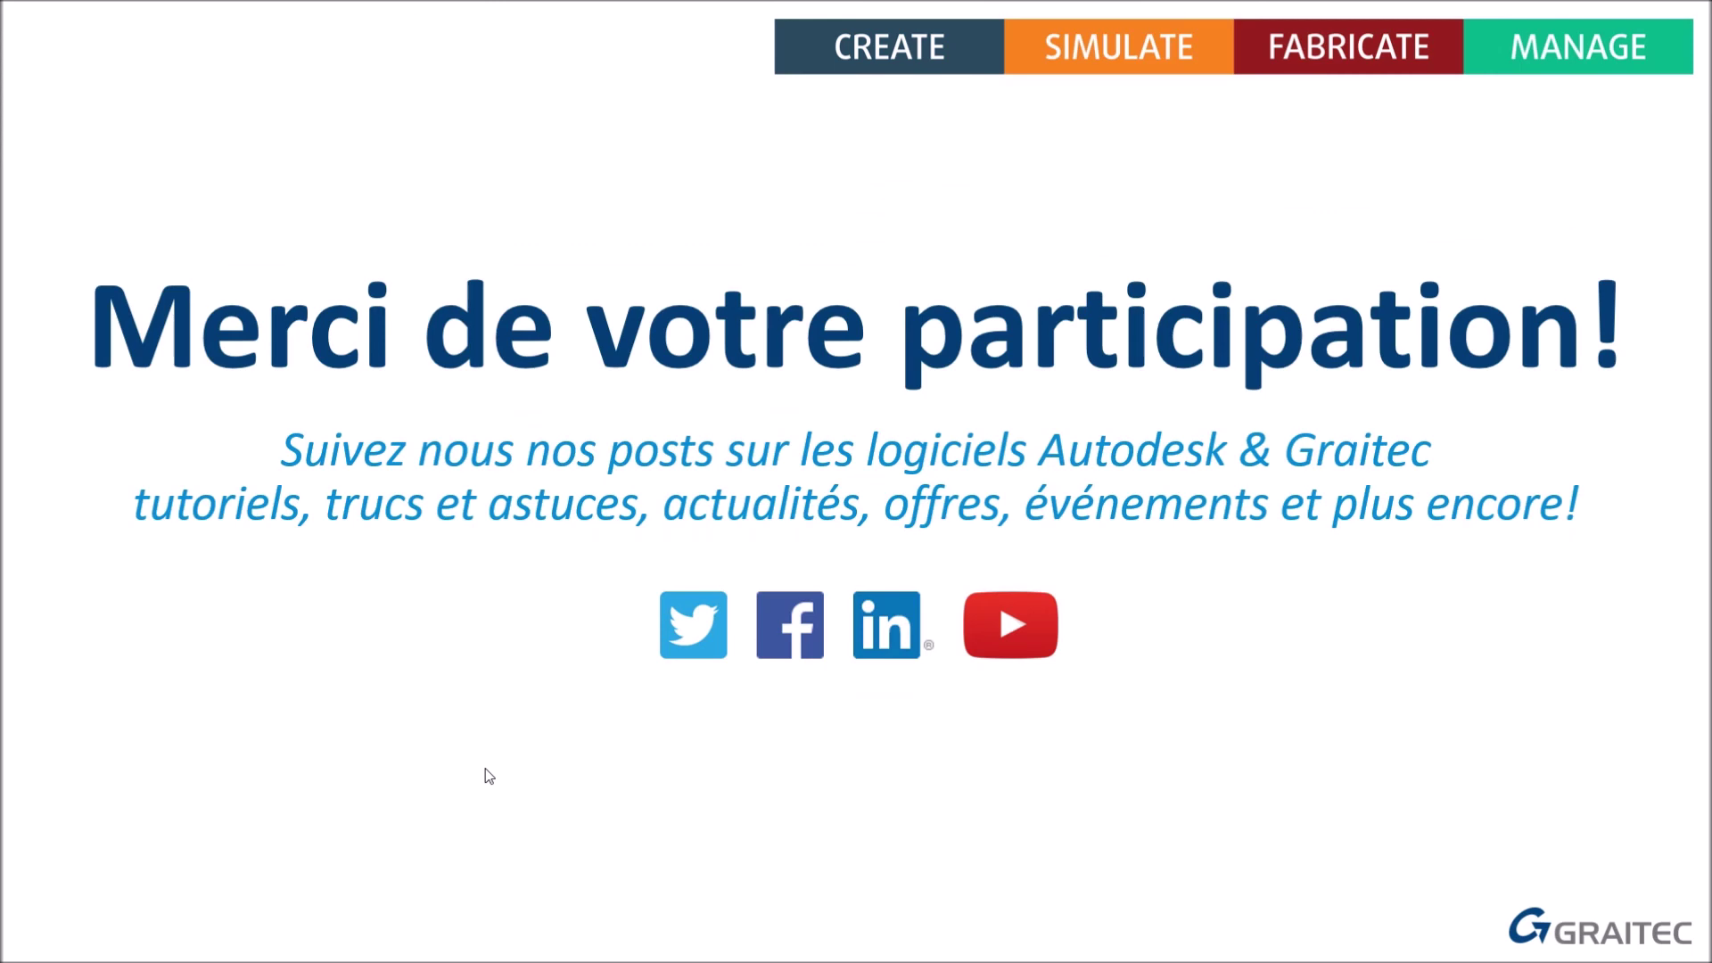